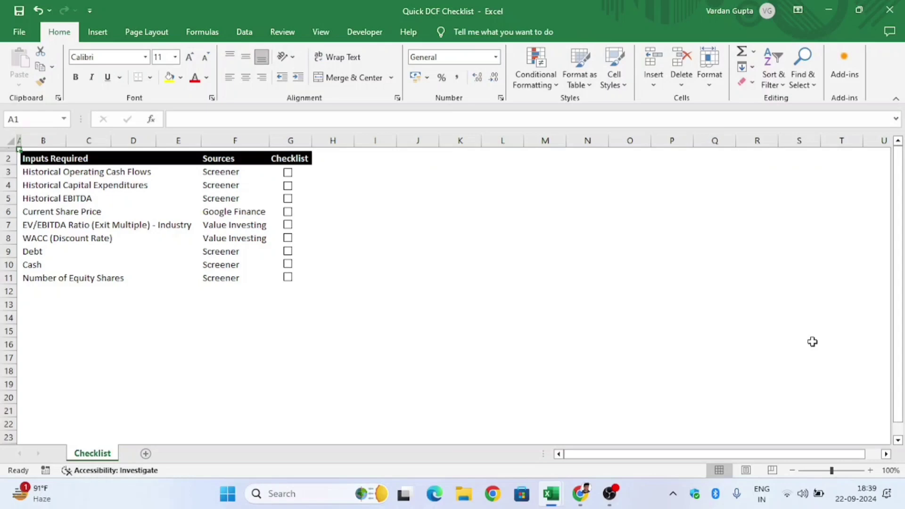
# Review the checklist of required DCF inputs, including historical operating cash flows and capital expenditures.
pyautogui.press('Right')
pyautogui.press('Down')
pyautogui.press('Down')
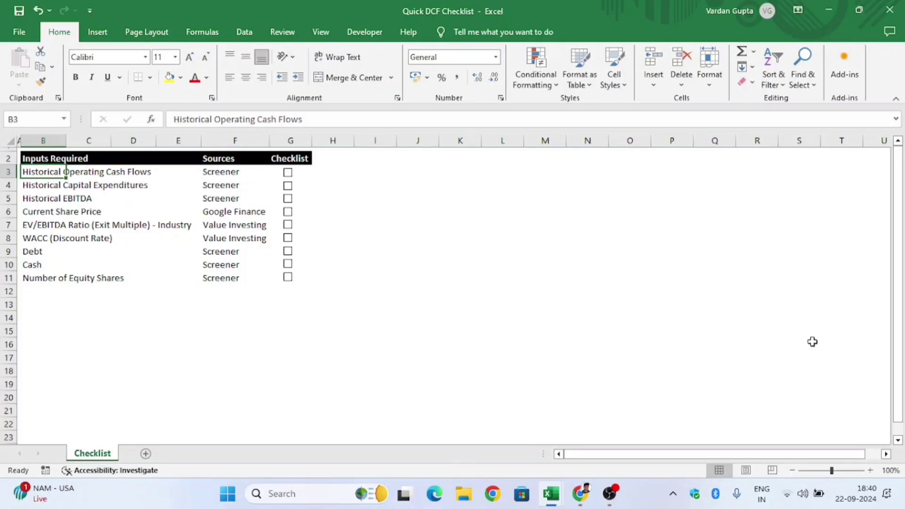
pyautogui.hotkey('shift', 'Down')
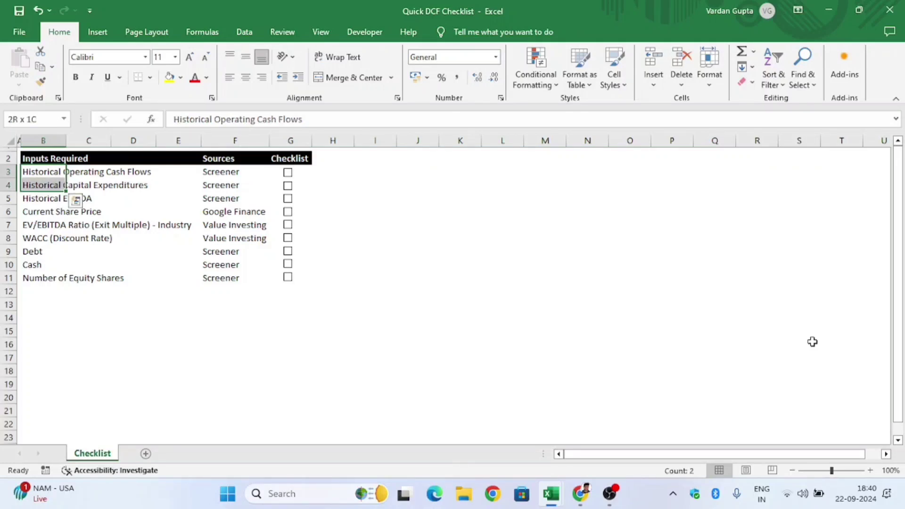
pyautogui.press('Left')
pyautogui.press('Right')
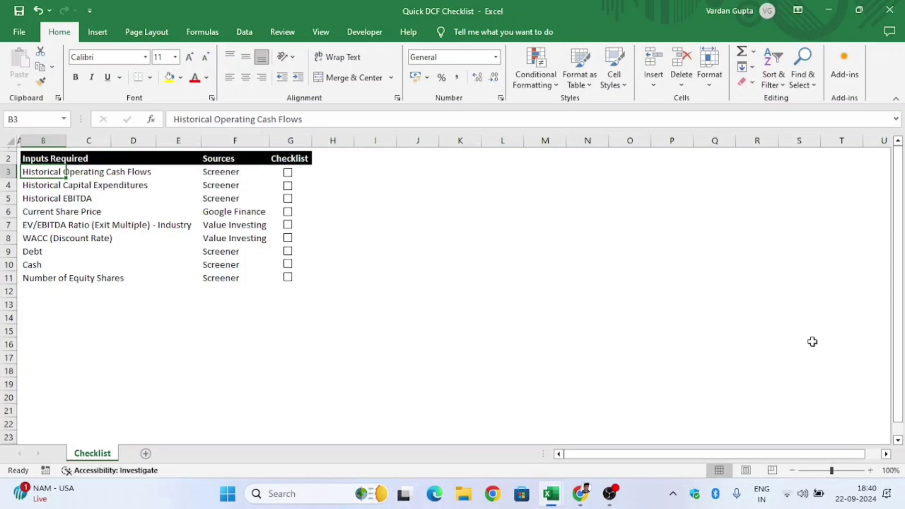
pyautogui.press('Down')
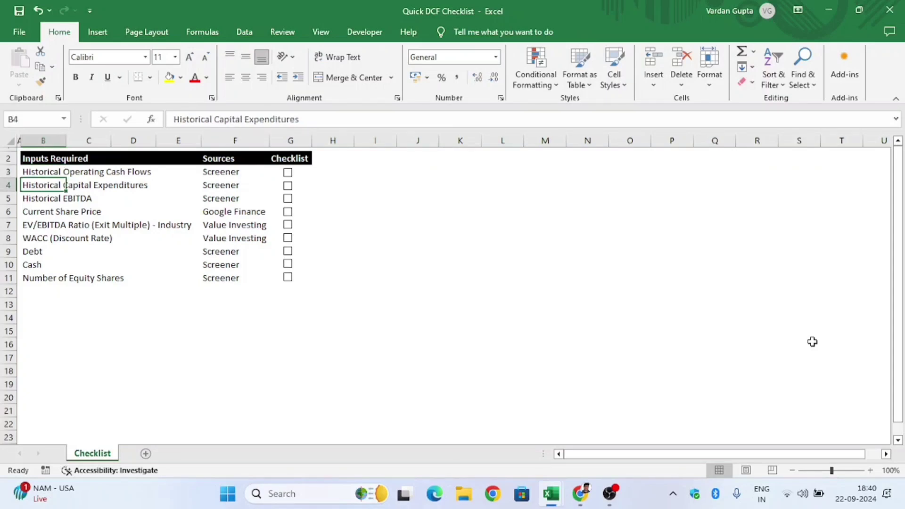
pyautogui.press('Right')
pyautogui.press('Right')
pyautogui.press('Right')
pyautogui.press('Right')
pyautogui.press('Left')
pyautogui.press('Left')
pyautogui.hotkey('ctrl', 'Home')
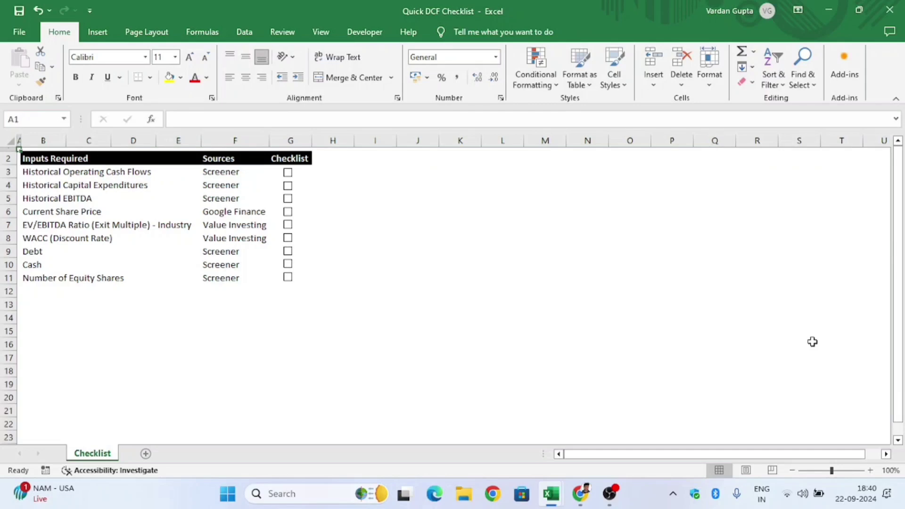
# Insert a new worksheet before the Checklist sheet and turn off its gridlines.
pyautogui.hotkey('alt', 'h')
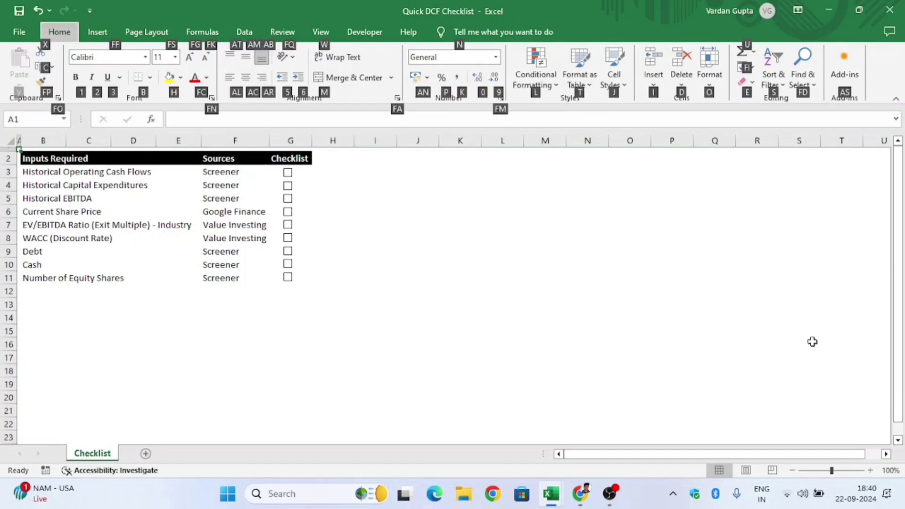
pyautogui.press('i')
pyautogui.press('s')
pyautogui.press('alt')
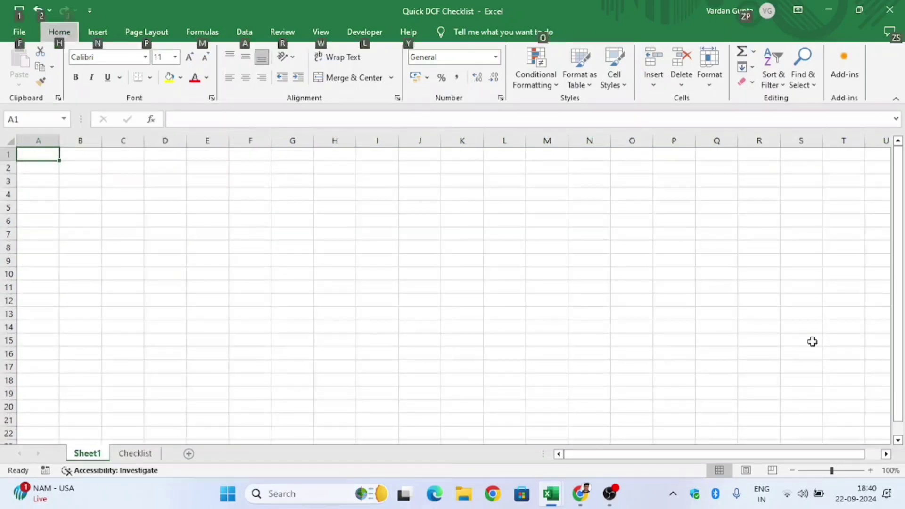
pyautogui.press('w')
pyautogui.press('v')
pyautogui.press('g')
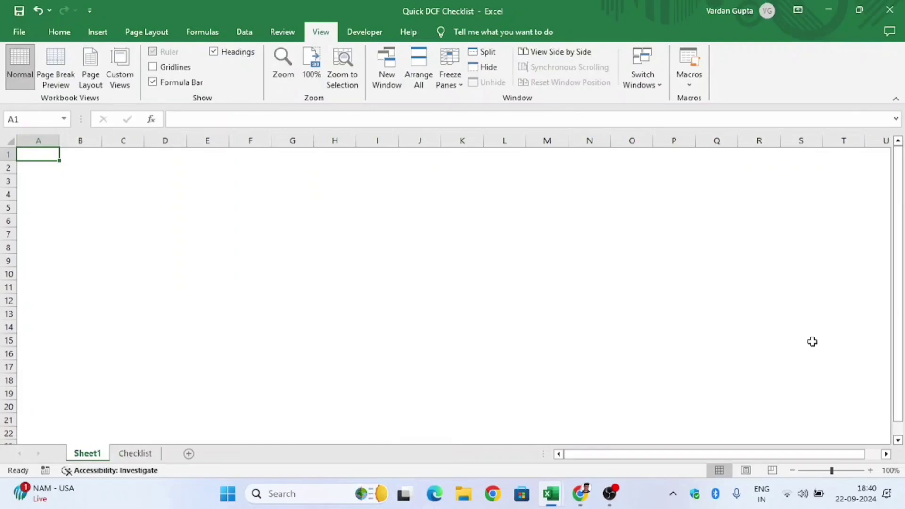
# Set the width of column A to 0.5 and the height of row 1 to 5.
pyautogui.hotkey('alt', 'h')
pyautogui.write('ow')
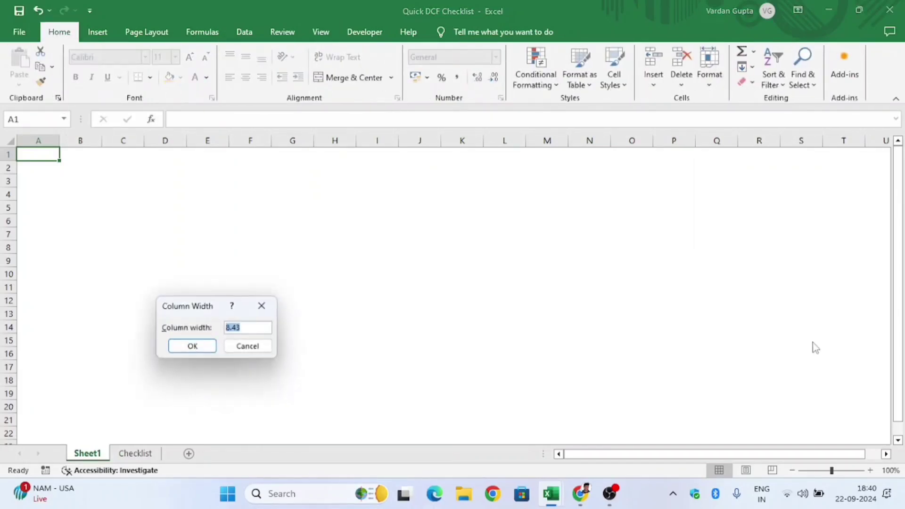
pyautogui.write('0.5')
pyautogui.press('Return')
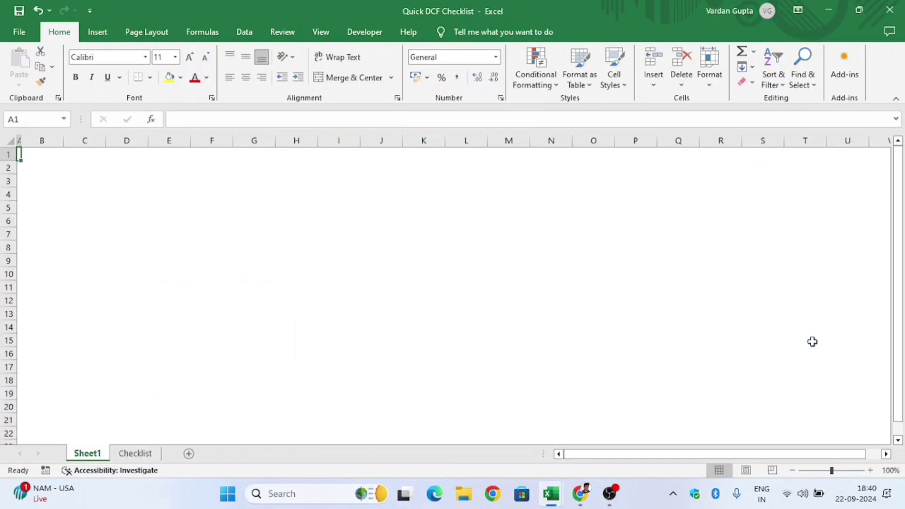
pyautogui.hotkey('alt', 'h')
pyautogui.write('oh5')
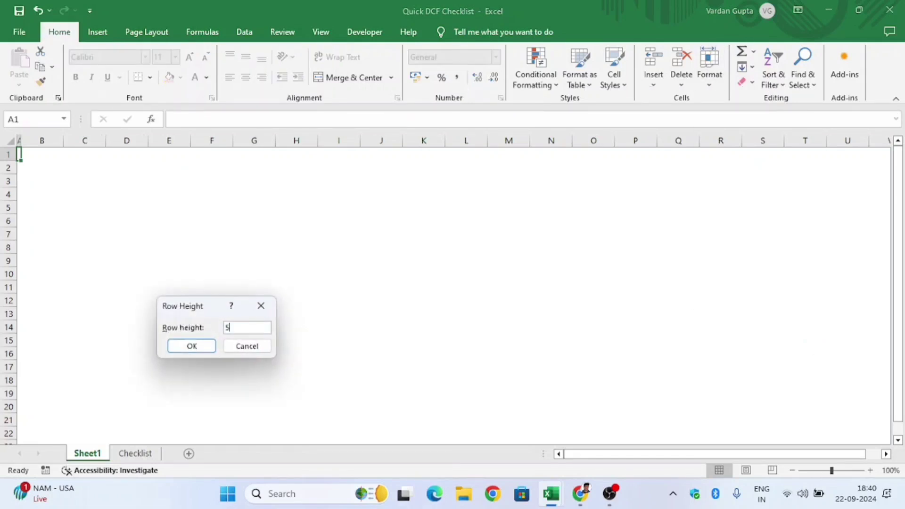
pyautogui.press('Return')
# Enter the title "DCF Valuation" in cell A2.
pyautogui.press('Down')
pyautogui.press('Right')
pyautogui.press('Left')
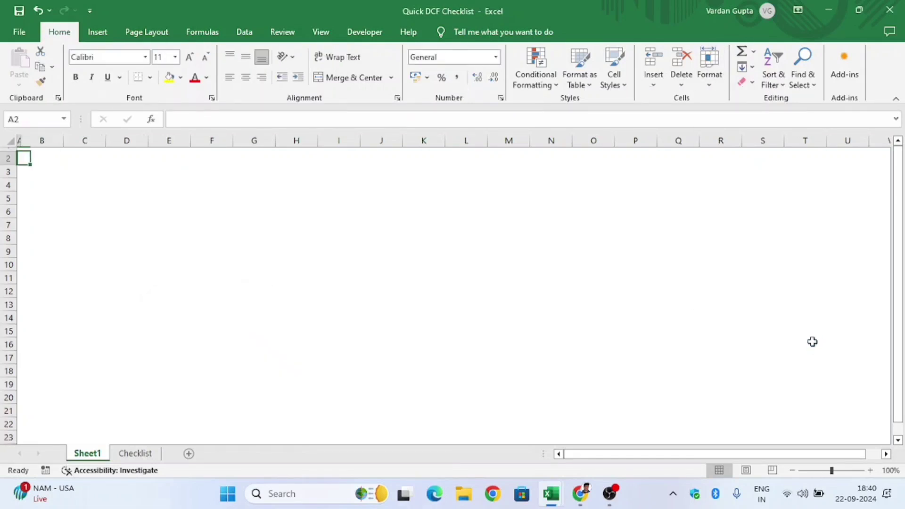
pyautogui.write('DCF ')
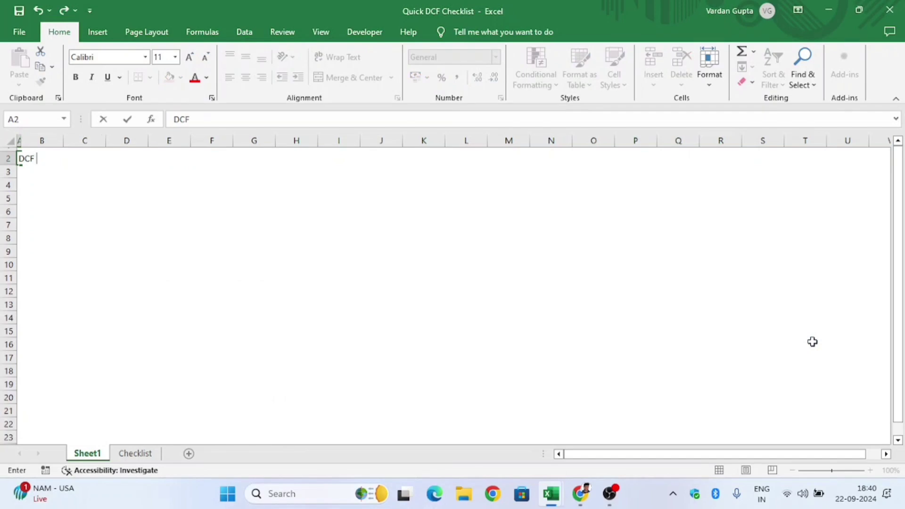
pyautogui.write('Valuation')
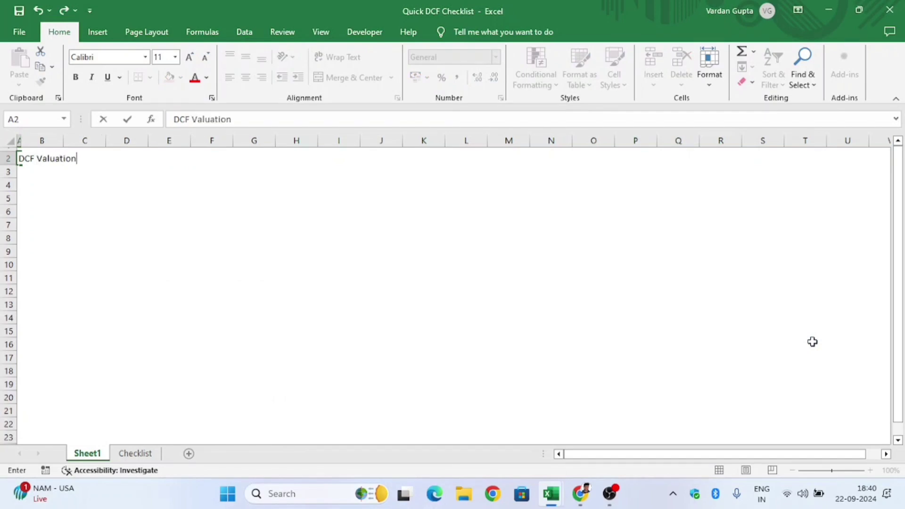
pyautogui.press('Return')
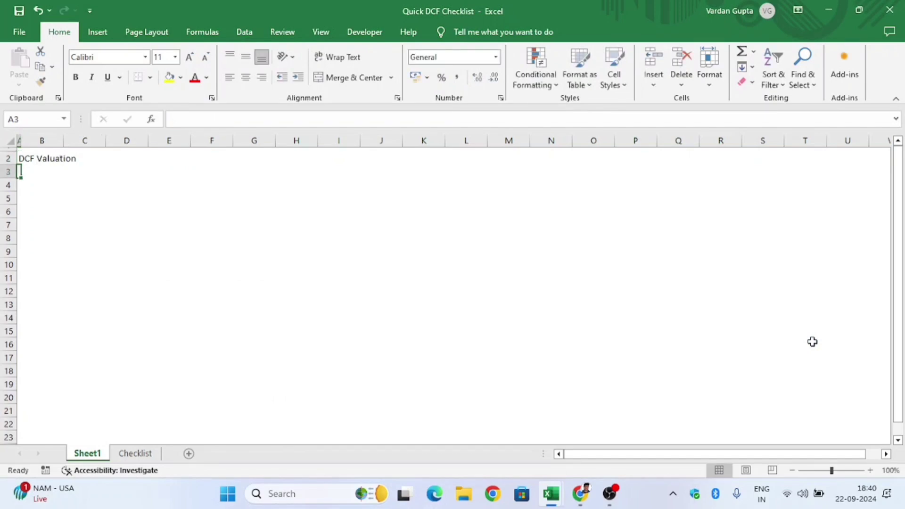
# Format the title in A2 as bold with font size 14.
pyautogui.press('Up')
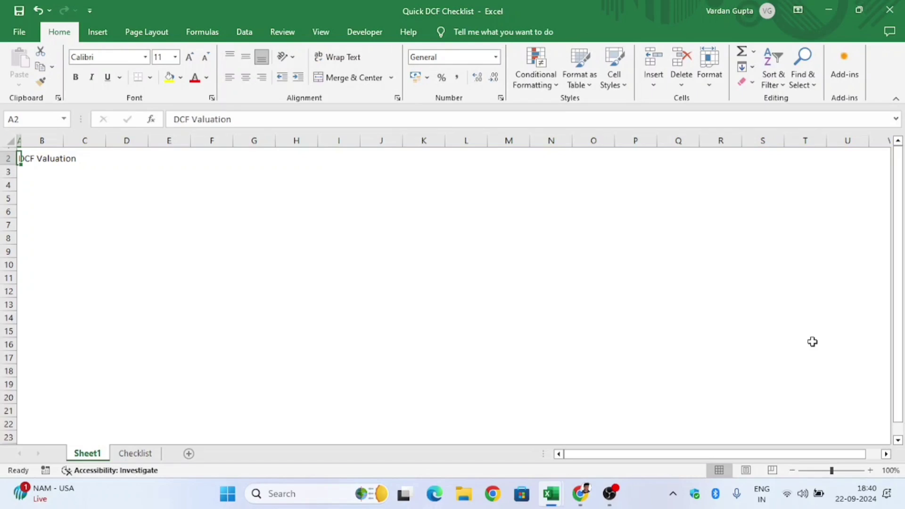
pyautogui.hotkey('ctrl', 'b')
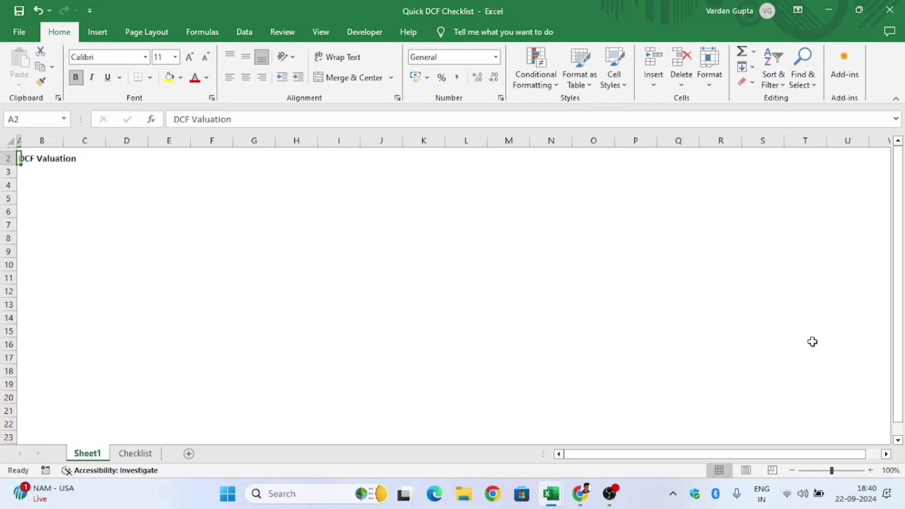
pyautogui.press('alt')
pyautogui.press('h')
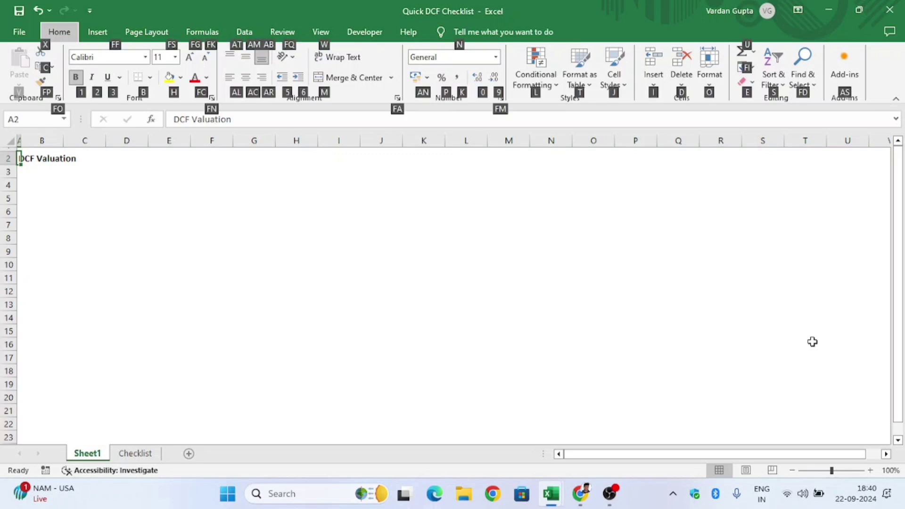
pyautogui.write('fs')
pyautogui.write('14')
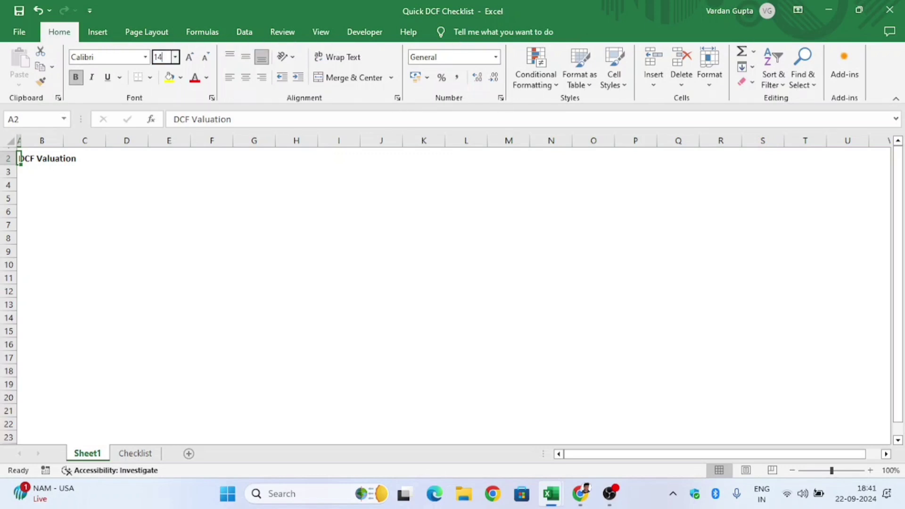
pyautogui.press('Return')
# Extend the title in A2 to read "DCF Valuation - ONGC".
pyautogui.press('F2')
pyautogui.write('- ')
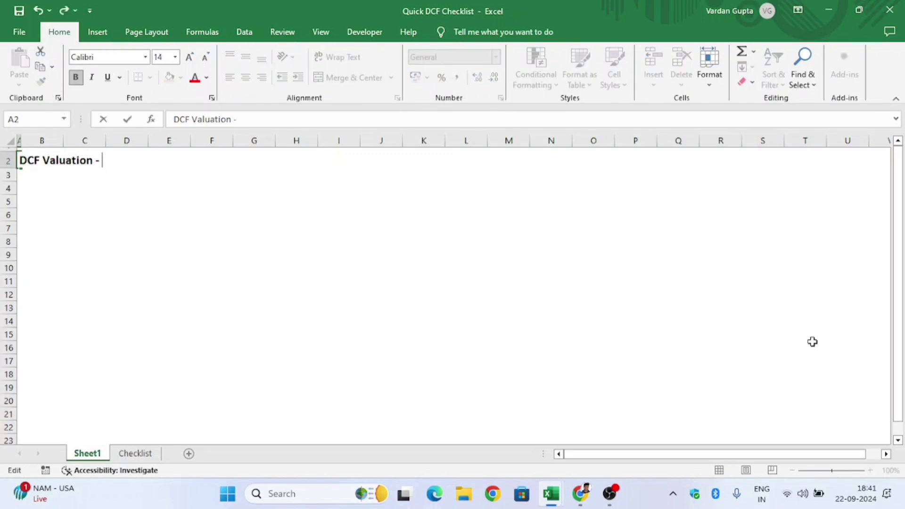
pyautogui.write('ONGC')
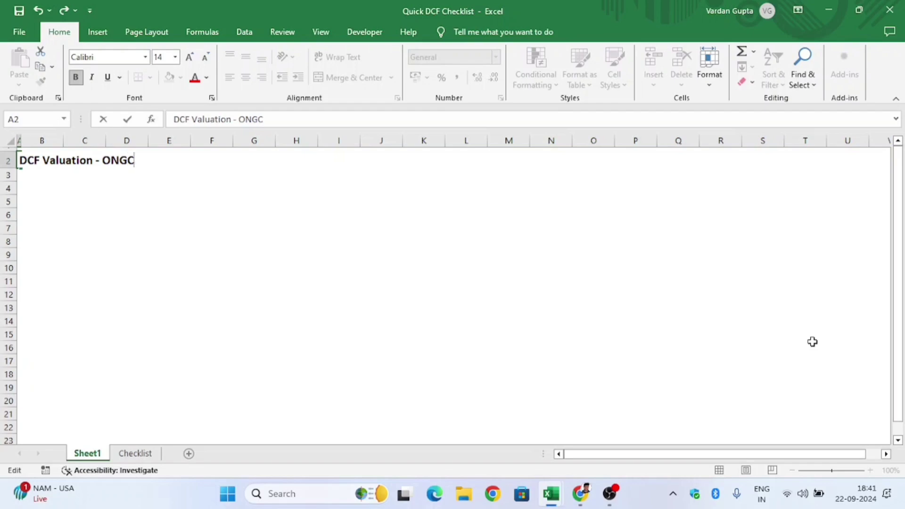
pyautogui.press('Return')
# Enter "INR Crores" in cell B3 and make it italic.
pyautogui.press('Right')
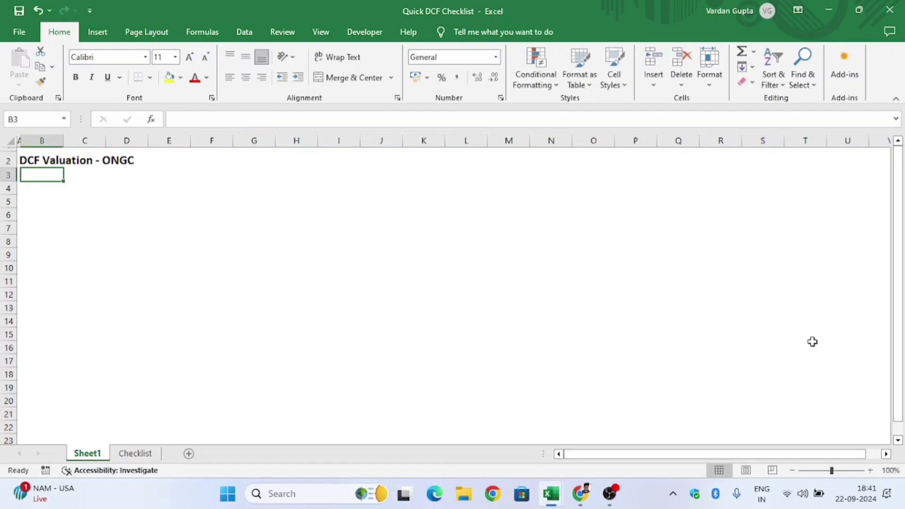
pyautogui.write('INR')
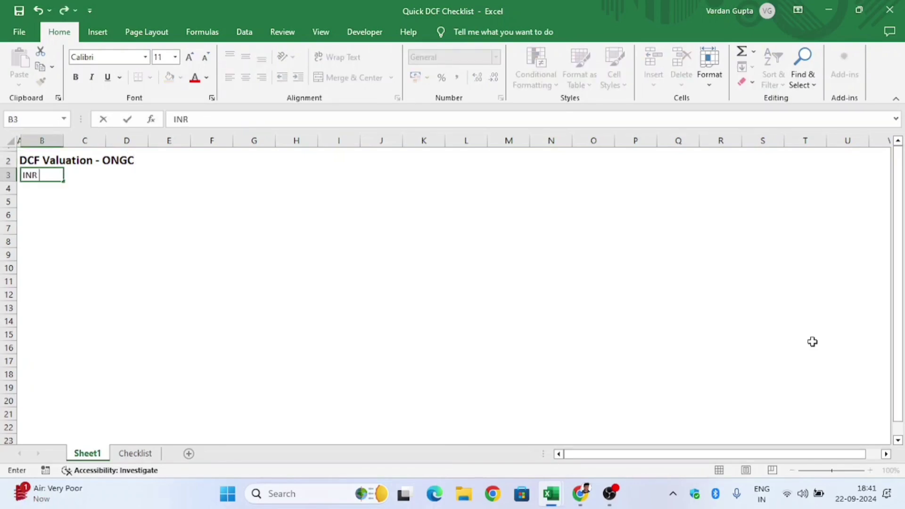
pyautogui.write(' Crores')
pyautogui.press('Return')
pyautogui.press('Up')
pyautogui.hotkey('ctrl', 'i')
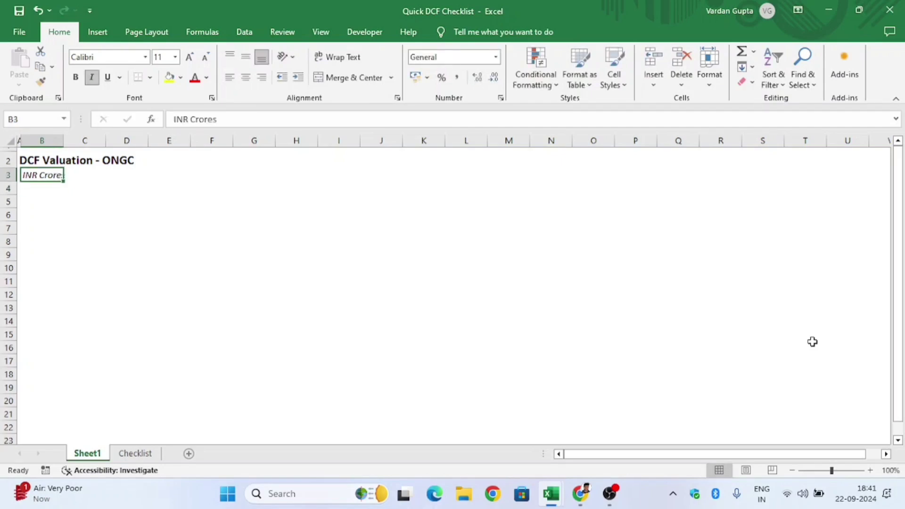
# Enter the starting year 2020 in D4 and the formula =D4+1 in E4.
pyautogui.press('Down')
pyautogui.press('Right')
pyautogui.press('Right')
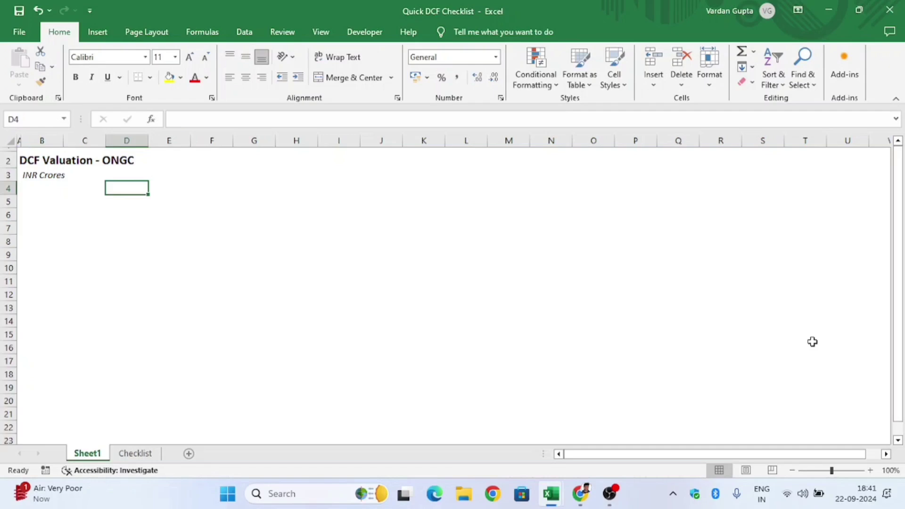
pyautogui.write('2020')
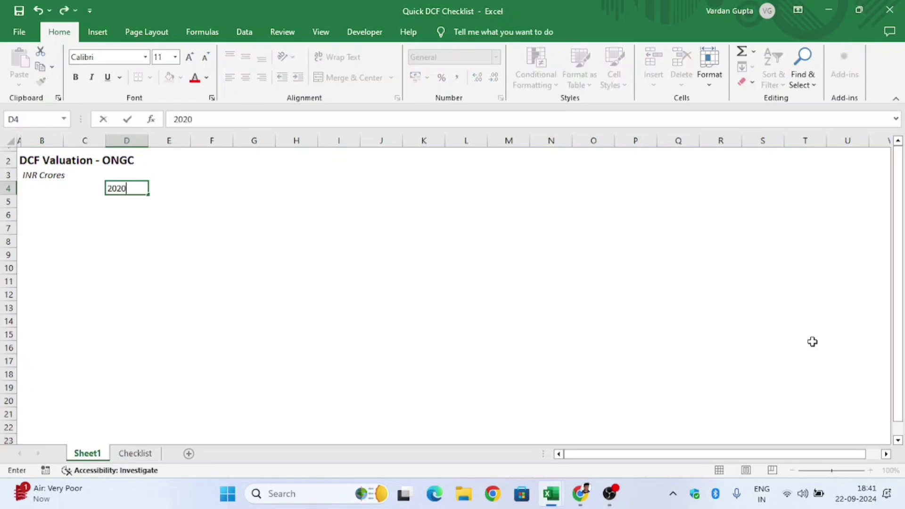
pyautogui.press('Return')
pyautogui.press('Up')
pyautogui.press('Right')
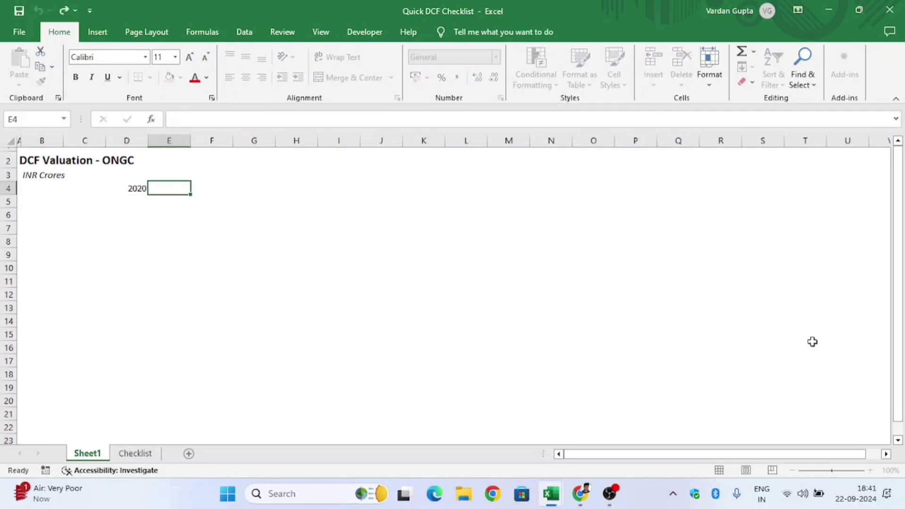
pyautogui.write('=')
pyautogui.press('Left')
pyautogui.write('+1')
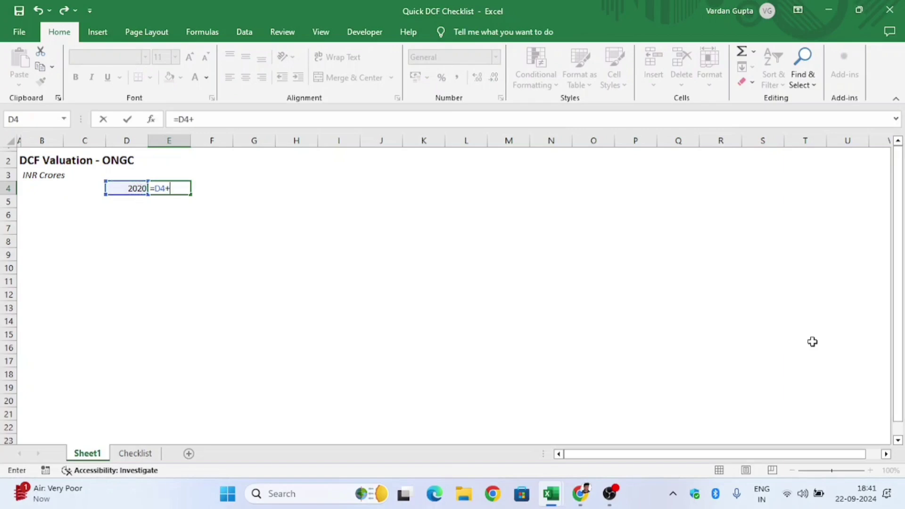
pyautogui.hotkey('ctrl', 'Return')
# Copy the year formula from E4 across to M4 so the years run through 2029.
pyautogui.hotkey('ctrl', 'c')
pyautogui.hotkey('shift', 'Right')
pyautogui.hotkey('shift', 'Right')
pyautogui.hotkey('shift', 'Right')
pyautogui.hotkey('shift', 'Right')
pyautogui.hotkey('shift', 'Right')
pyautogui.hotkey('shift', 'Right')
pyautogui.hotkey('shift', 'Right')
pyautogui.hotkey('shift', 'Right')
pyautogui.hotkey('shift', 'Right')
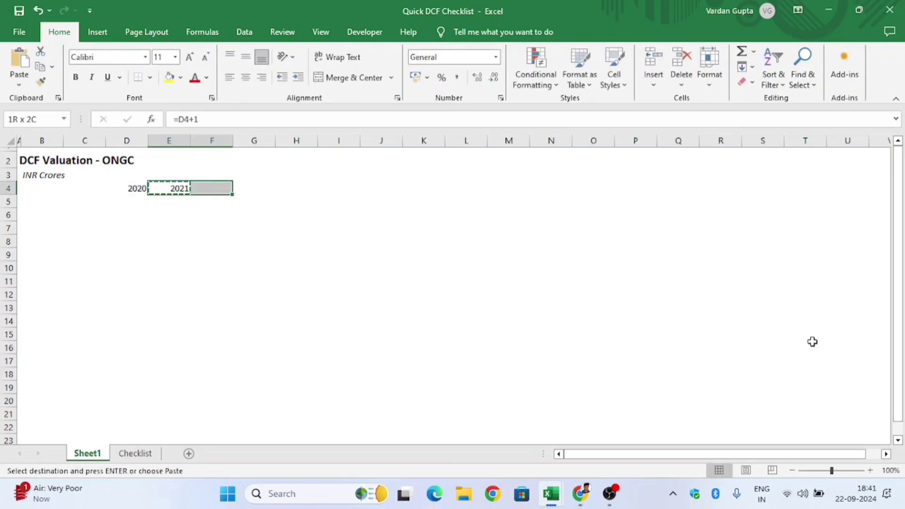
pyautogui.hotkey('ctrl', 'v')
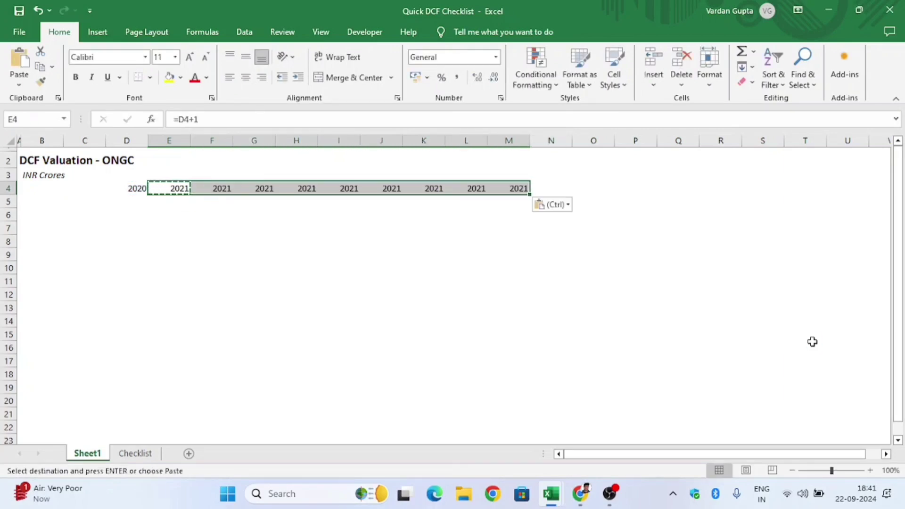
# Apply a light blue fill to the year headers in D4:M4.
pyautogui.hotkey('shift', 'Left')
pyautogui.hotkey('shift', 'Left')
pyautogui.hotkey('shift', 'Left')
pyautogui.hotkey('shift', 'Left')
pyautogui.hotkey('shift', 'Left')
pyautogui.hotkey('shift', 'Left')
pyautogui.hotkey('shift', 'Left')
pyautogui.hotkey('shift', 'Left')
pyautogui.hotkey('shift', 'Left')
pyautogui.press('Left')
pyautogui.hotkey('shift', 'Right')
pyautogui.hotkey('shift', 'Right')
pyautogui.hotkey('shift', 'Right')
pyautogui.hotkey('shift', 'Right')
pyautogui.hotkey('shift', 'Right')
pyautogui.hotkey('shift', 'Right')
pyautogui.hotkey('shift', 'Right')
pyautogui.hotkey('shift', 'Right')
pyautogui.hotkey('shift', 'Right')
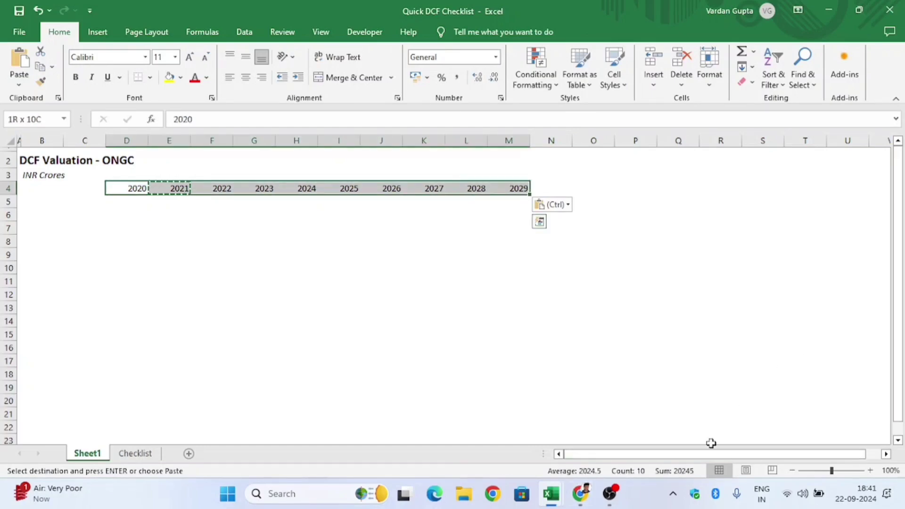
pyautogui.hotkey('alt', 'h')
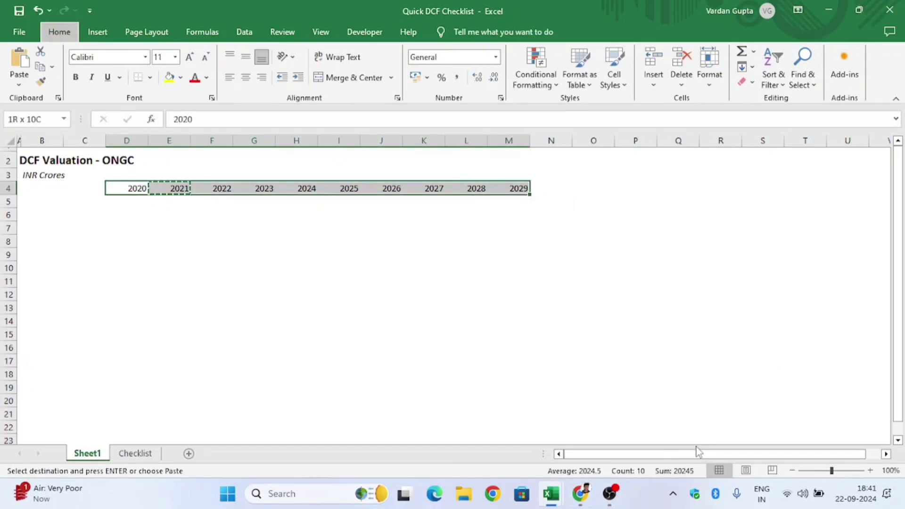
pyautogui.press('h')
pyautogui.press('Right')
pyautogui.press('Right')
pyautogui.press('Right')
pyautogui.press('Right')
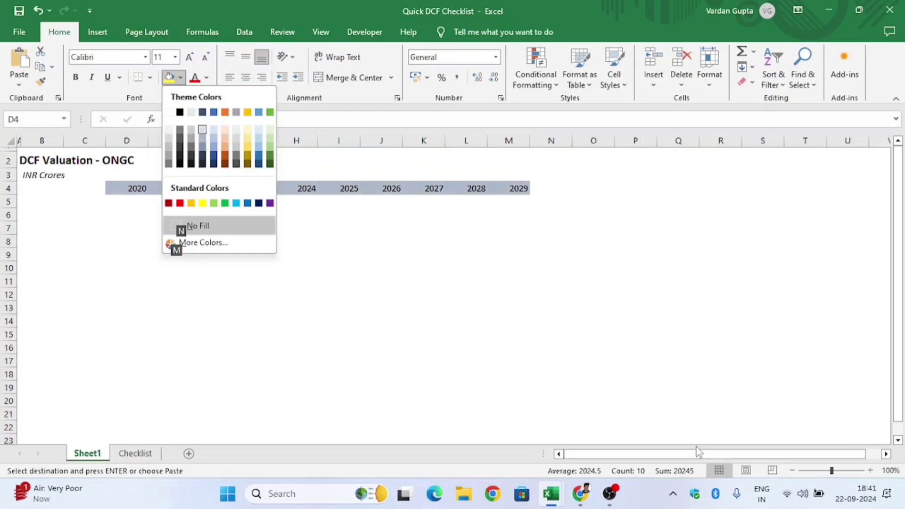
pyautogui.press('Return')
# Enter the row label "Operating Cash Flows" in cell B5.
pyautogui.press('Left')
pyautogui.press('Left')
pyautogui.press('Left')
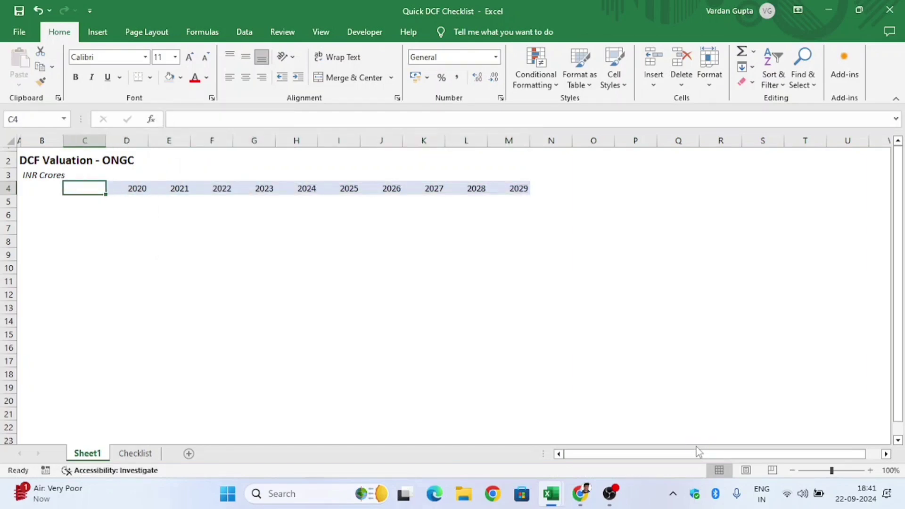
pyautogui.press('Right')
pyautogui.press('Down')
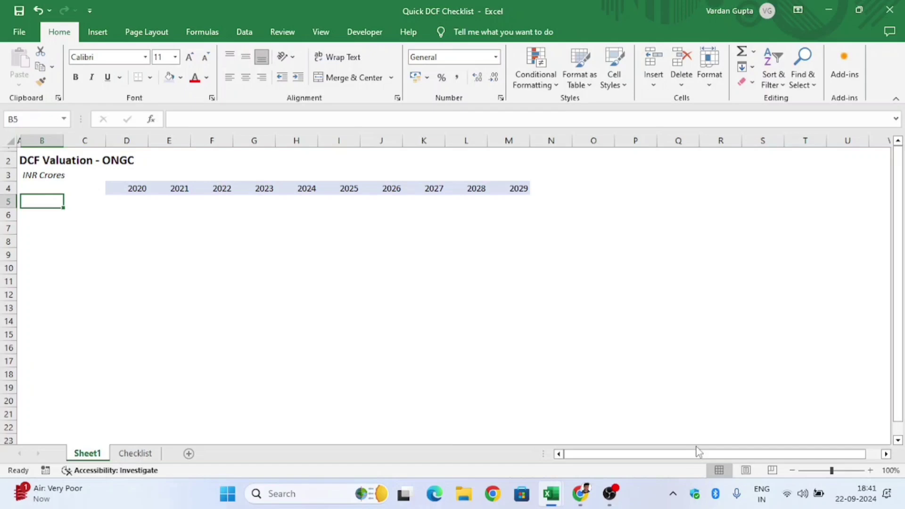
pyautogui.write('Opera')
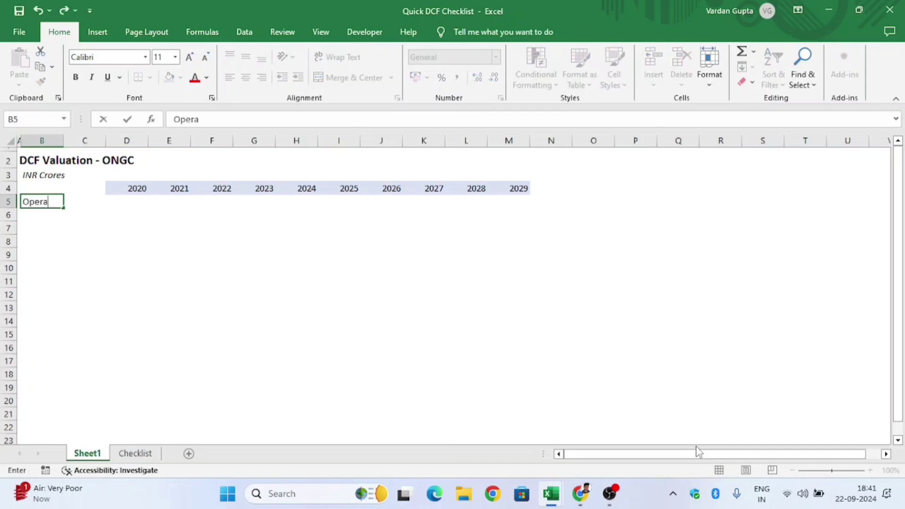
pyautogui.write('ting Cash Flows')
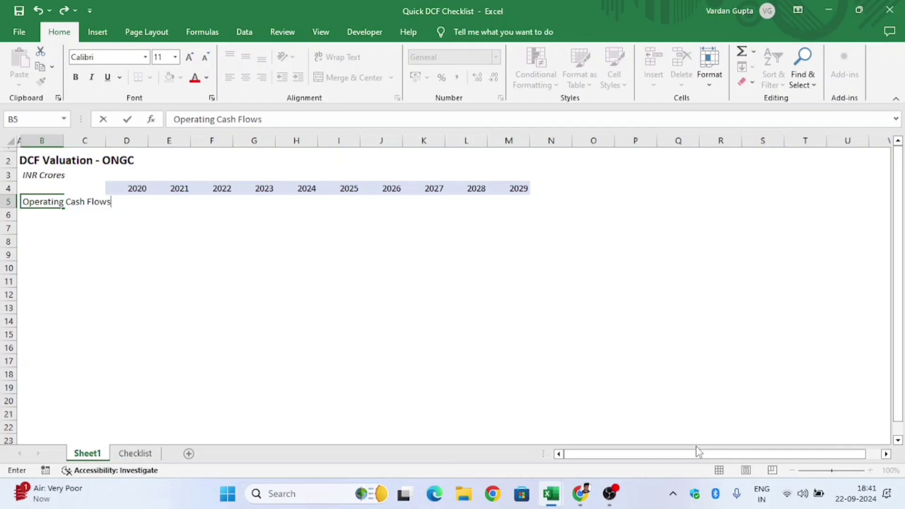
pyautogui.press('Return')
# Insert a new sheet column before column D to give the Operating Cash Flows label more room.
pyautogui.press('Up')
pyautogui.press('Right')
pyautogui.press('Right')
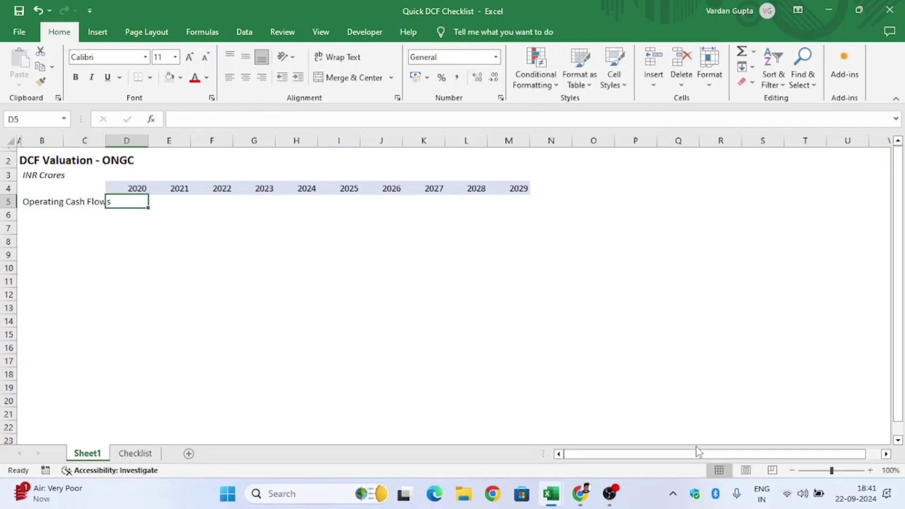
pyautogui.hotkey('alt', 'h')
pyautogui.press('i')
pyautogui.press('c')
pyautogui.press('Left')
pyautogui.press('Left')
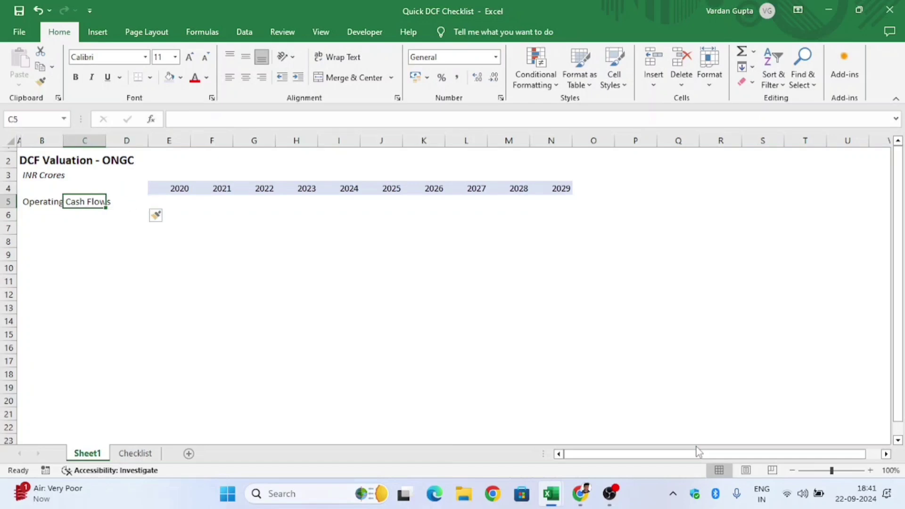
pyautogui.press('Down')
pyautogui.press('Right')
pyautogui.press('Right')
pyautogui.press('Up')
pyautogui.press('Right')
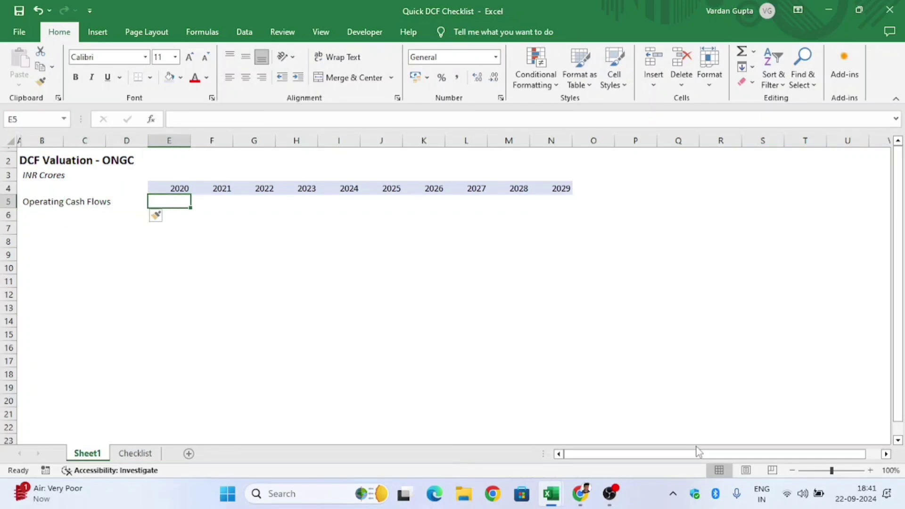
# Switch to Chrome, open screener.in and search for ONGC to open its company page.
pyautogui.hotkey('alt', 'Tab')
pyautogui.hotkey('alt', 'Tab')
pyautogui.hotkey('alt', 'Tab', 'Tab')
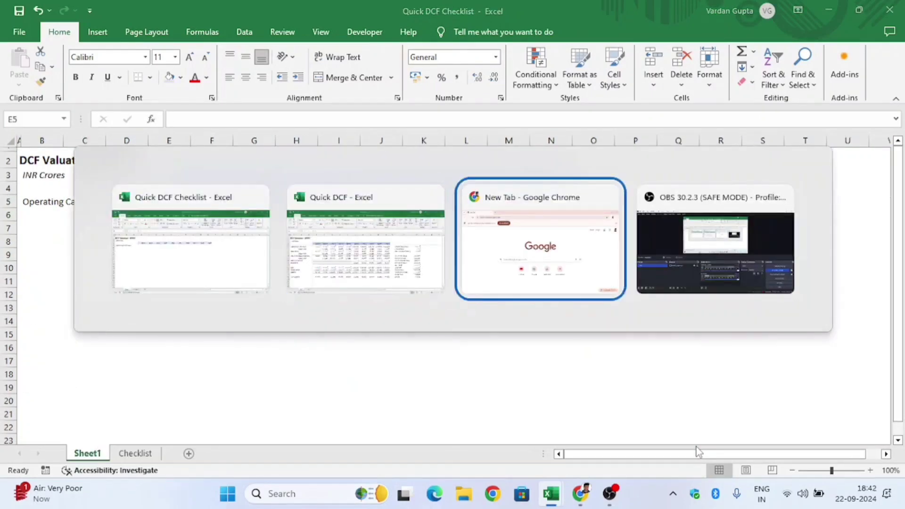
pyautogui.write('screener')
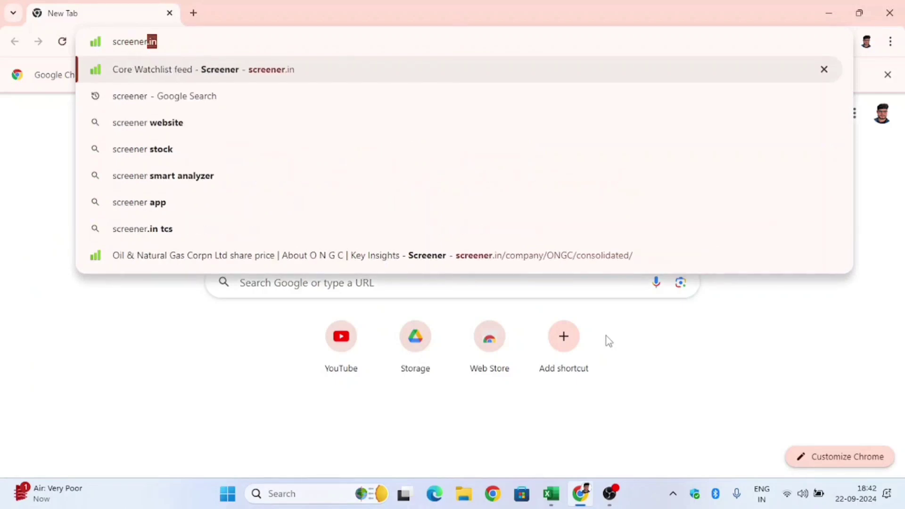
pyautogui.press('Return')
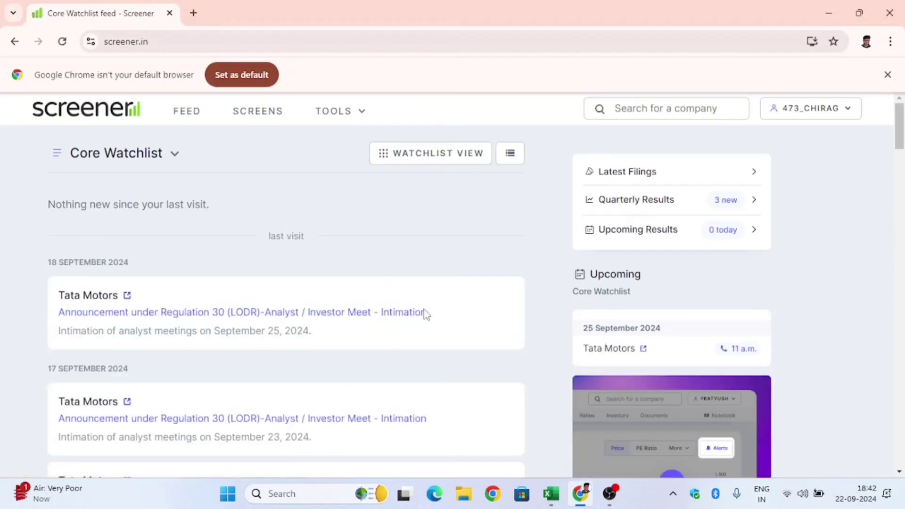
pyautogui.click(629, 117)
pyautogui.write('O')
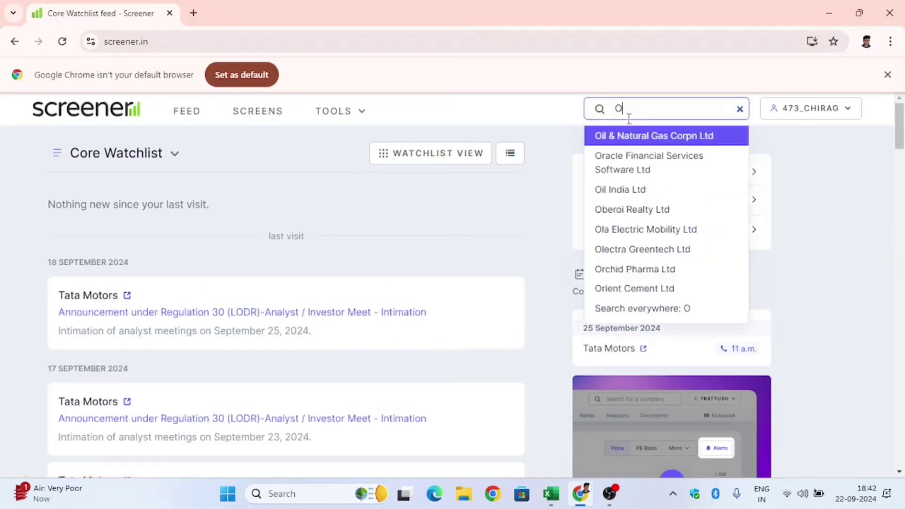
pyautogui.write('NGC')
pyautogui.press('Return')
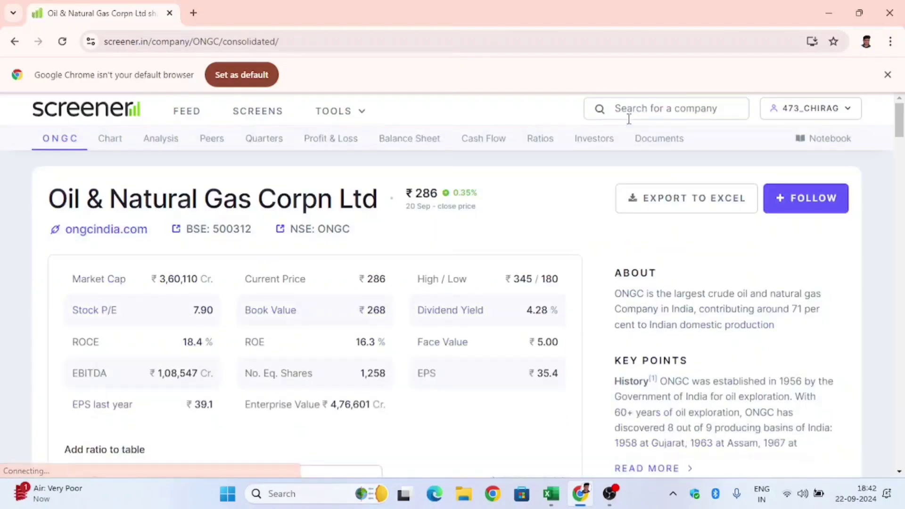
# Go to the Cash Flows section and copy the Cash from Operating Activity figures for Mar 2020 through Mar 2024.
pyautogui.scroll(-20, 432, 249)
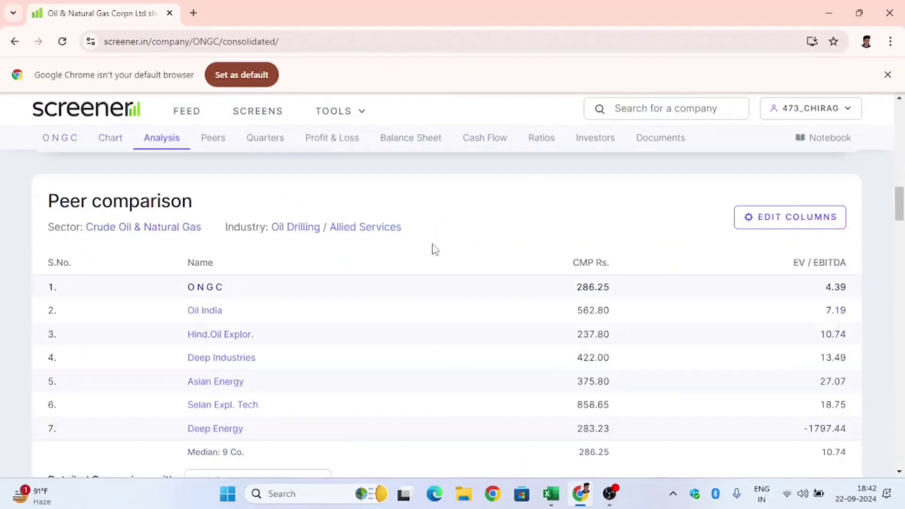
pyautogui.scroll(-15, 435, 245)
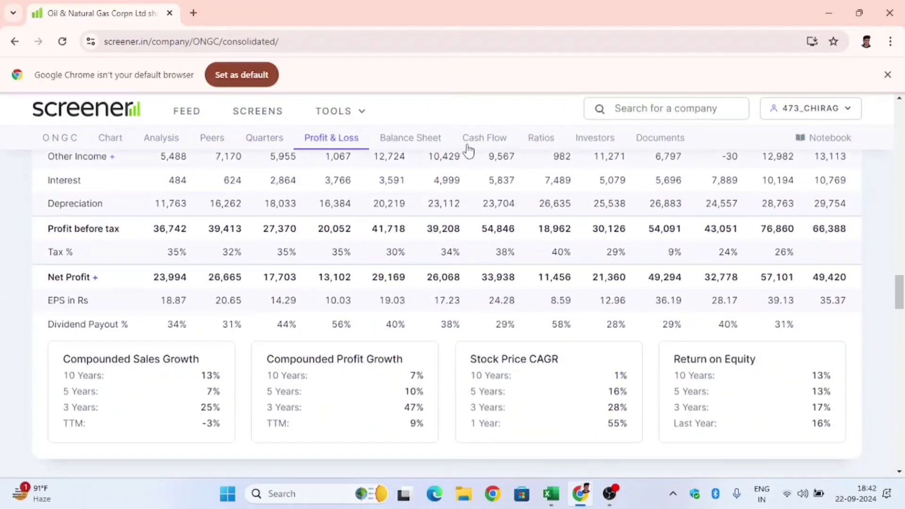
pyautogui.click(469, 148)
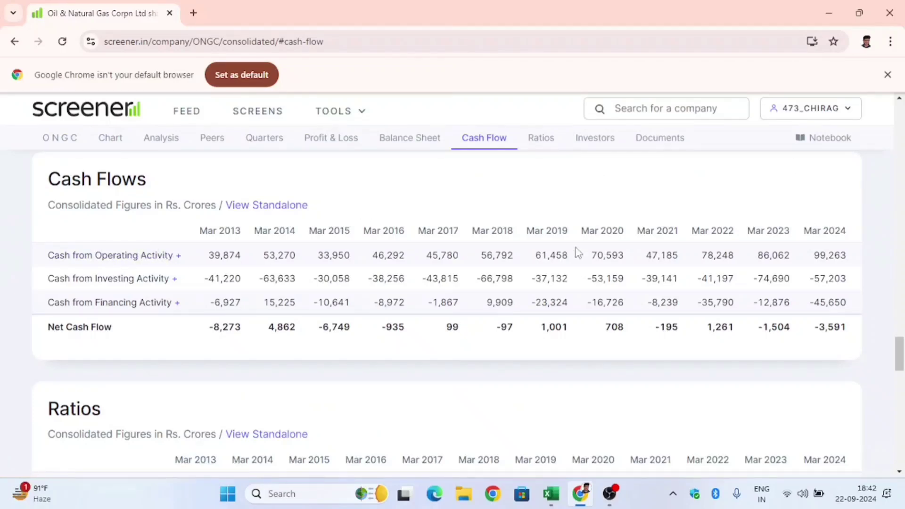
pyautogui.moveTo(590, 254); pyautogui.dragTo(840, 254)
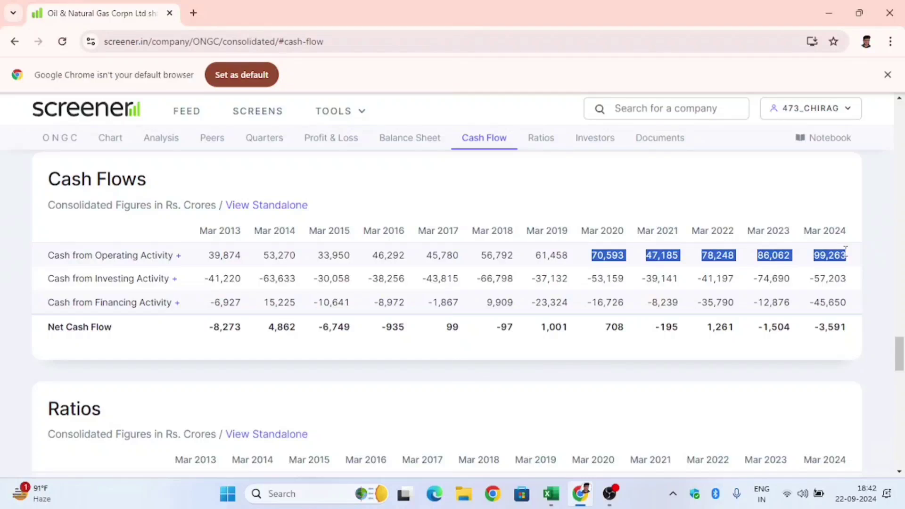
# Return to the Excel DCF sheet and paste the copied operating cash flows as plain text starting in E5.
pyautogui.hotkey('alt', 'Tab')
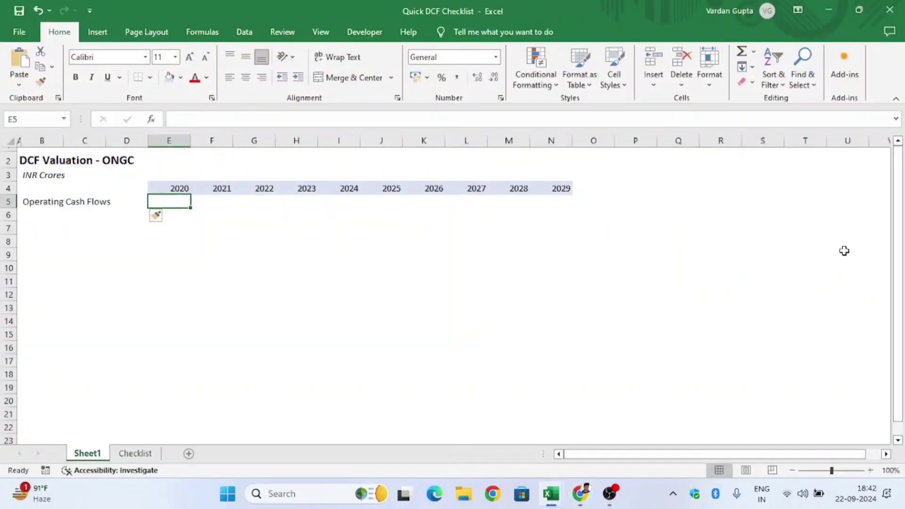
pyautogui.hotkey('ctrl', 'alt', 'v')
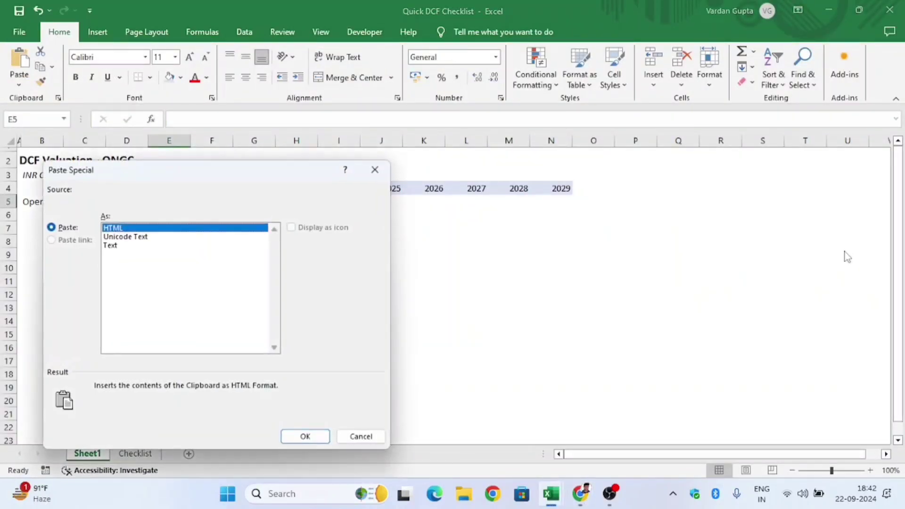
pyautogui.press('Down')
pyautogui.press('Down')
pyautogui.press('Return')
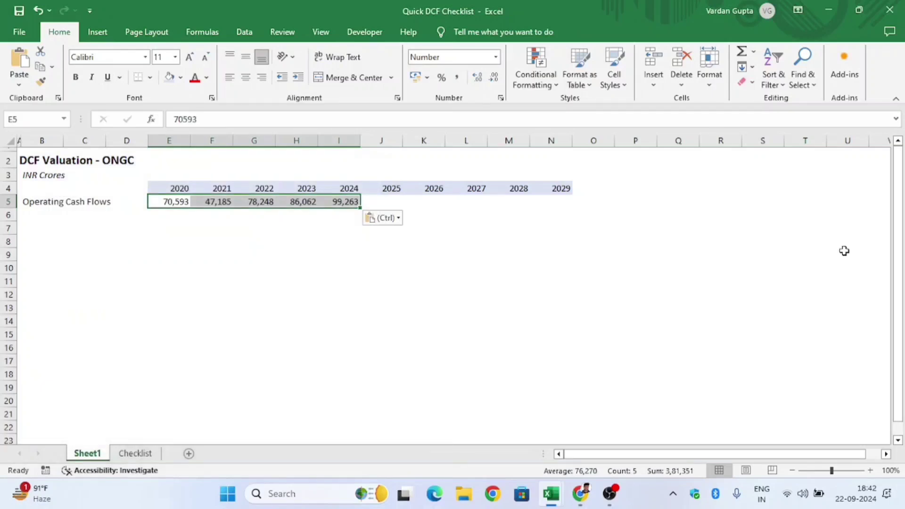
pyautogui.press('Left')
pyautogui.press('Right')
pyautogui.press('F2')
pyautogui.press('Tab')
pyautogui.press('F2')
pyautogui.press('Tab')
pyautogui.press('F2')
pyautogui.press('Tab')
pyautogui.press('F2')
pyautogui.press('Tab')
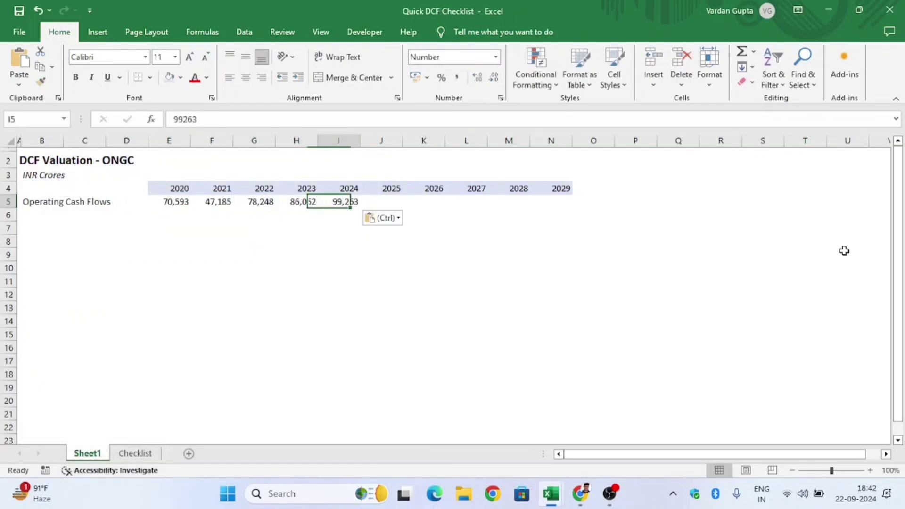
# Apply the custom number format #,##0;(#,##0) to the operating cash flows in E5:I5.
pyautogui.press('Left')
pyautogui.press('Left')
pyautogui.press('Left')
pyautogui.press('Left')
pyautogui.hotkey('shift', 'Right')
pyautogui.press('ctrl')
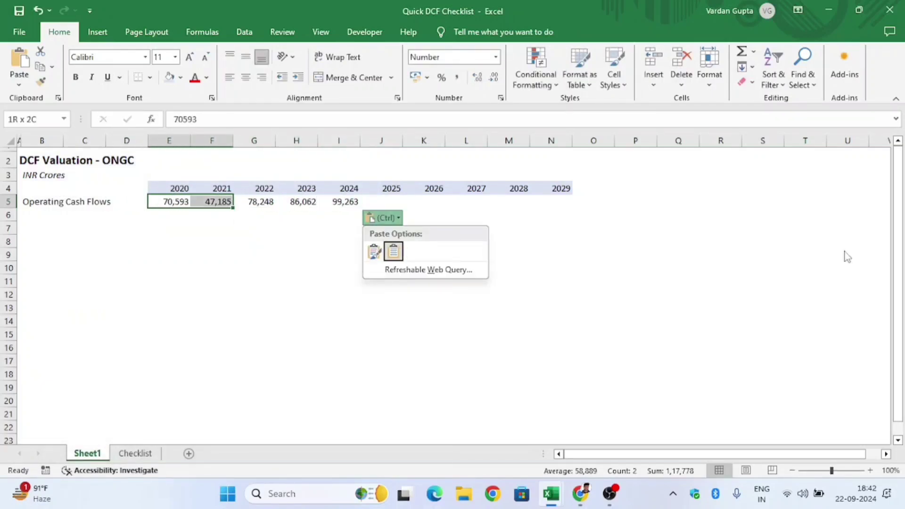
pyautogui.press('Escape')
pyautogui.hotkey('shift', 'Left')
pyautogui.hotkey('ctrl', 'shift', 'Right')
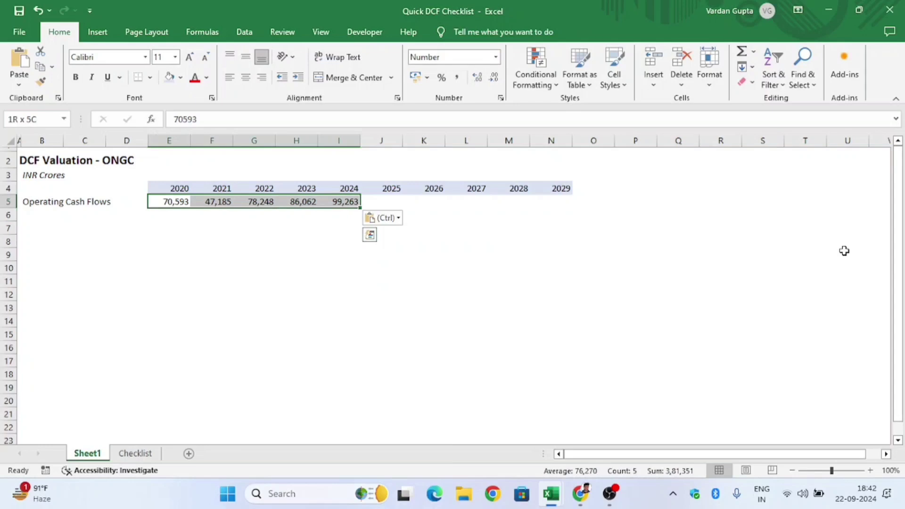
pyautogui.hotkey('ctrl', '1')
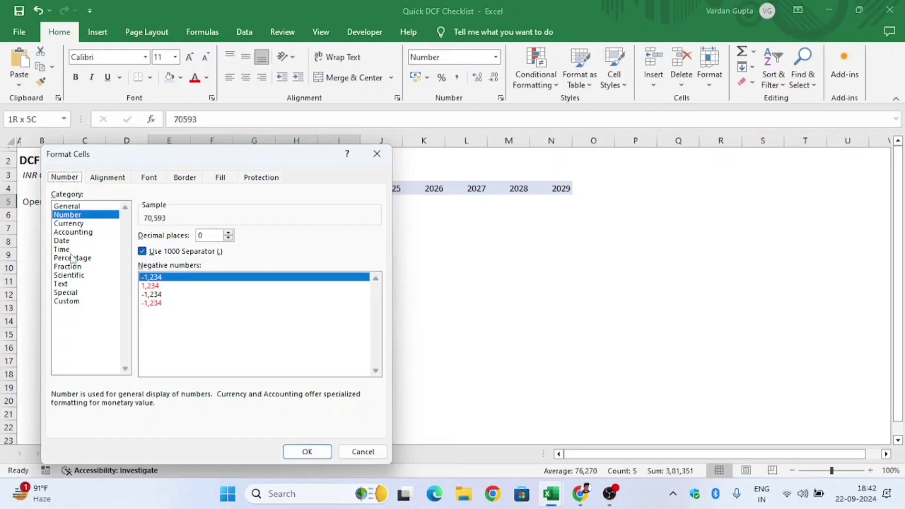
pyautogui.click(66, 301)
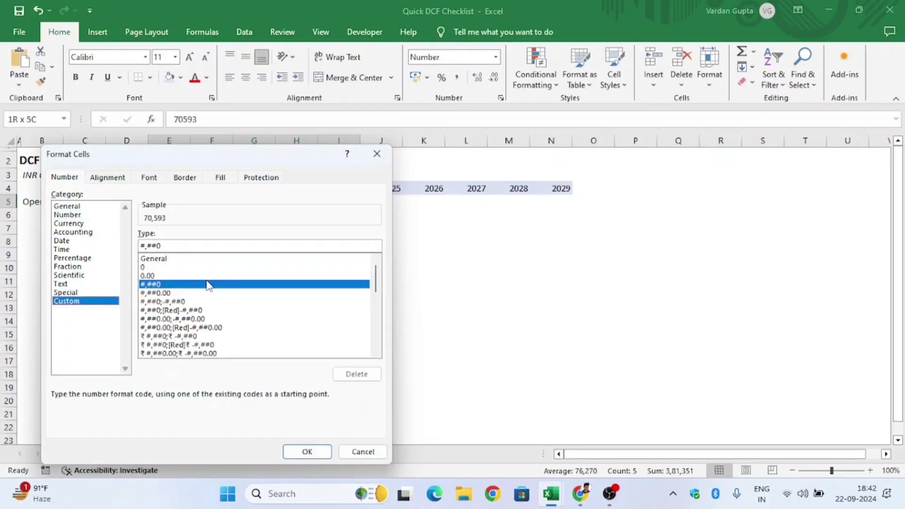
pyautogui.click(189, 302)
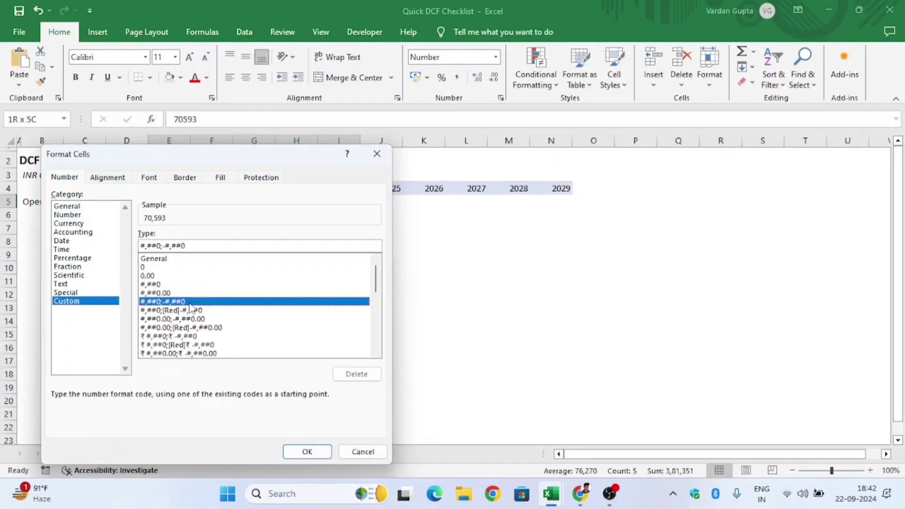
pyautogui.click(167, 245)
pyautogui.press('BackSpace')
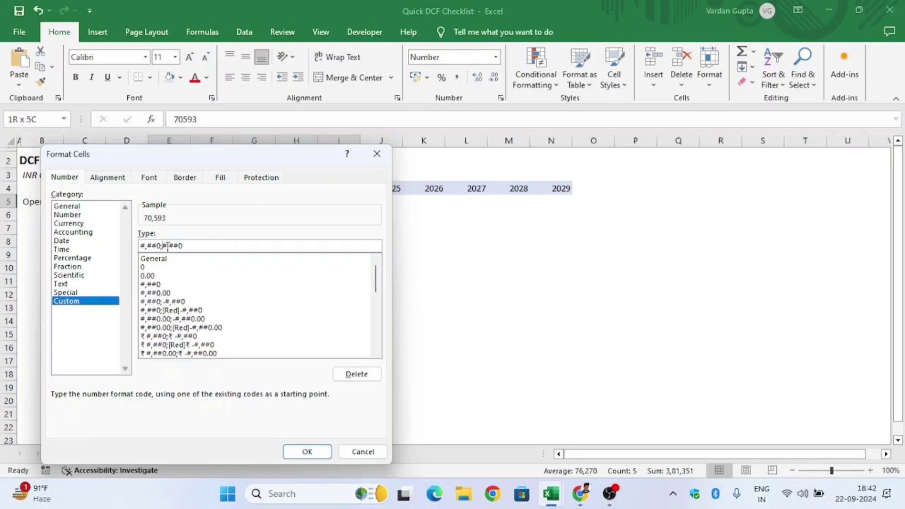
pyautogui.write('(')
pyautogui.write(')')
pyautogui.press('Return')
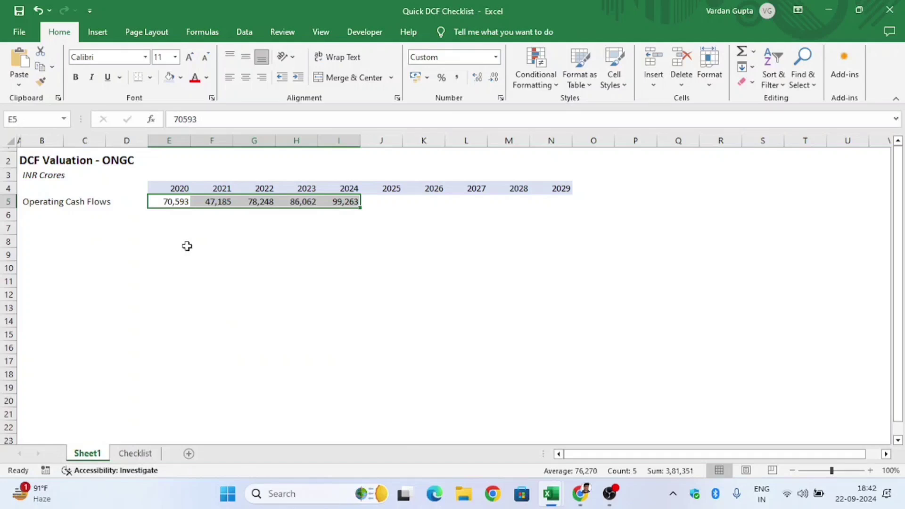
# Set the font color of the operating cash flows in E5:I5 to the theme blue.
pyautogui.hotkey('alt', 'h')
pyautogui.press('f')
pyautogui.press('c')
pyautogui.press('Down')
pyautogui.press('Right')
pyautogui.press('Right')
pyautogui.press('Right')
pyautogui.press('Right')
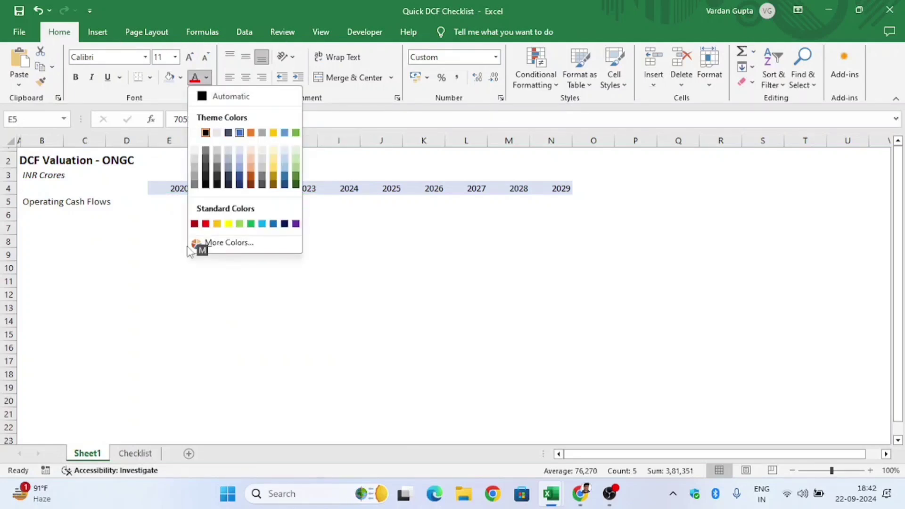
pyautogui.press('Return')
# Enter the row label "yoy growth" in cell C6.
pyautogui.press('Right')
pyautogui.press('Right')
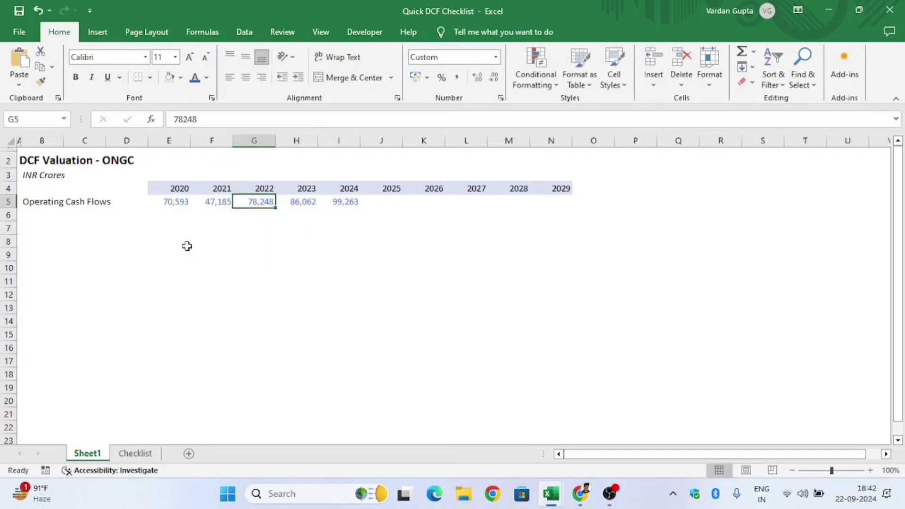
pyautogui.press('Right')
pyautogui.press('Right')
pyautogui.press('Left')
pyautogui.press('Left')
pyautogui.press('Left')
pyautogui.press('Left')
pyautogui.press('Left')
pyautogui.press('Left')
pyautogui.press('Left')
pyautogui.press('Down')
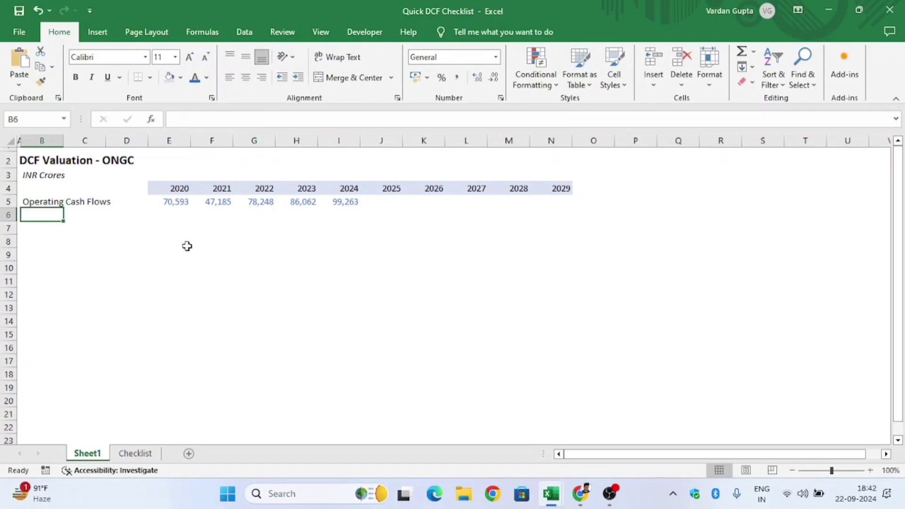
pyautogui.press('Right')
pyautogui.write('yoy')
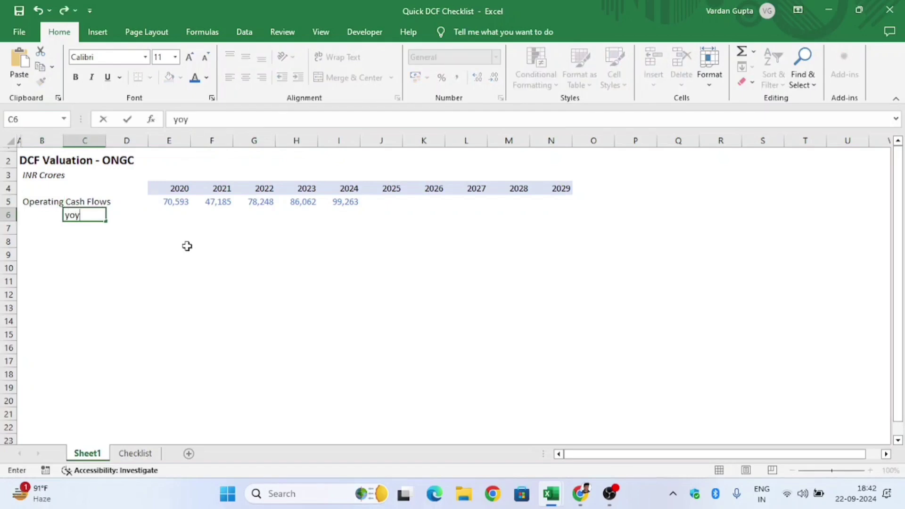
pyautogui.write(' gowth')
pyautogui.press('F2')
pyautogui.press('Left')
pyautogui.press('Left')
pyautogui.press('Left')
pyautogui.press('Left')
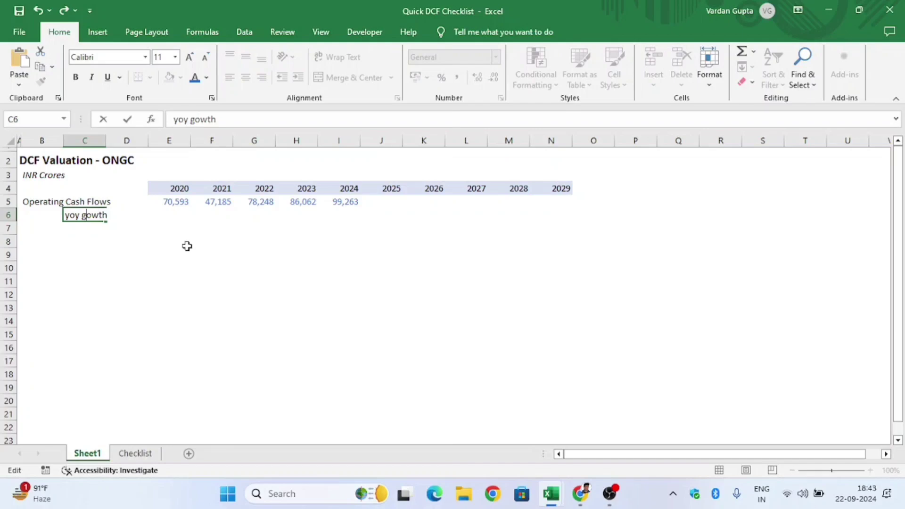
pyautogui.write('r')
pyautogui.press('Return')
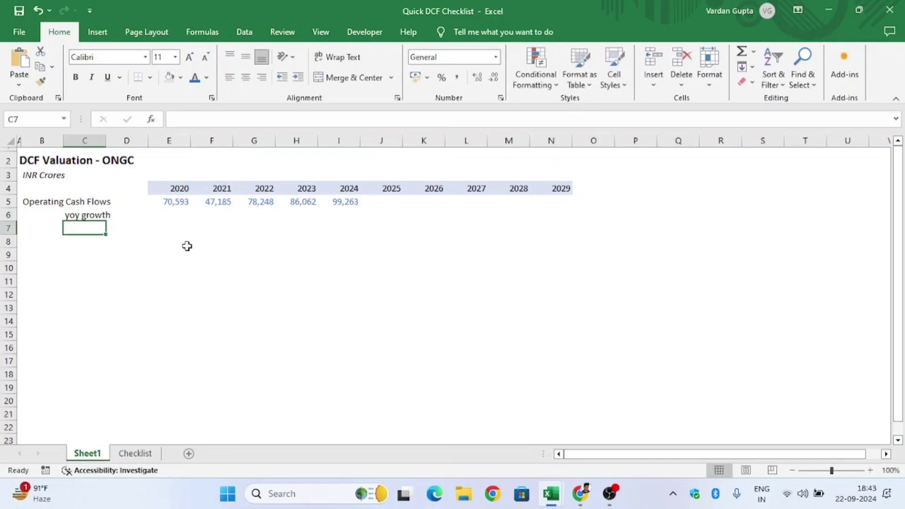
# Enter the year-on-year growth formula =F5/E5-1 for 2021 in cell F6.
pyautogui.press('Up')
pyautogui.press('Right')
pyautogui.press('Right')
pyautogui.press('Right')
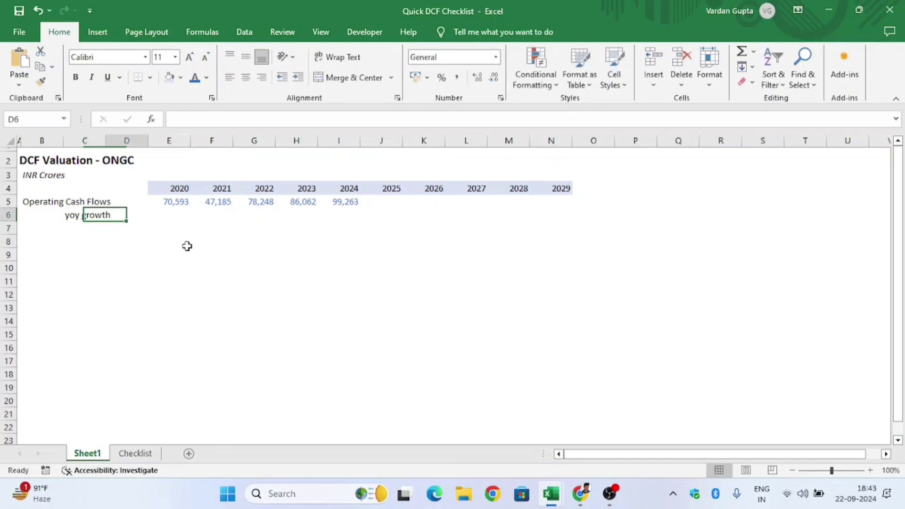
pyautogui.write('=')
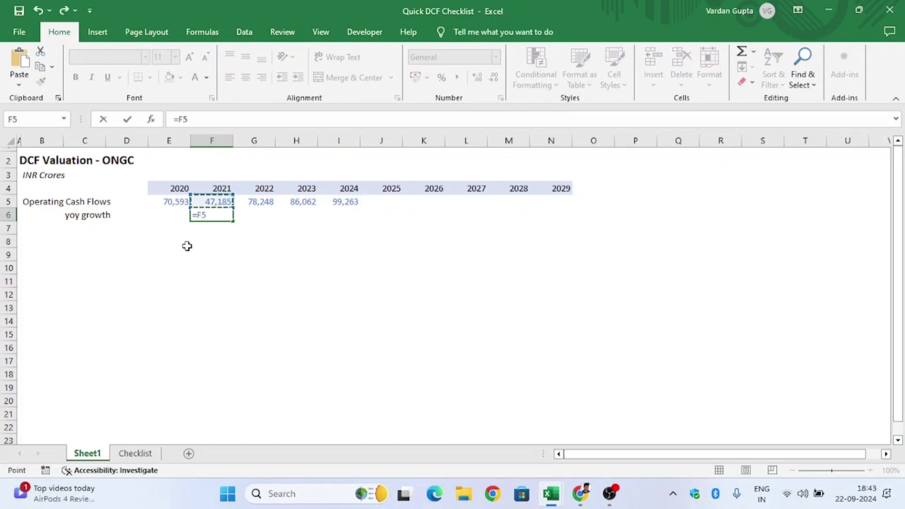
pyautogui.write('/')
pyautogui.press('Up')
pyautogui.press('Left')
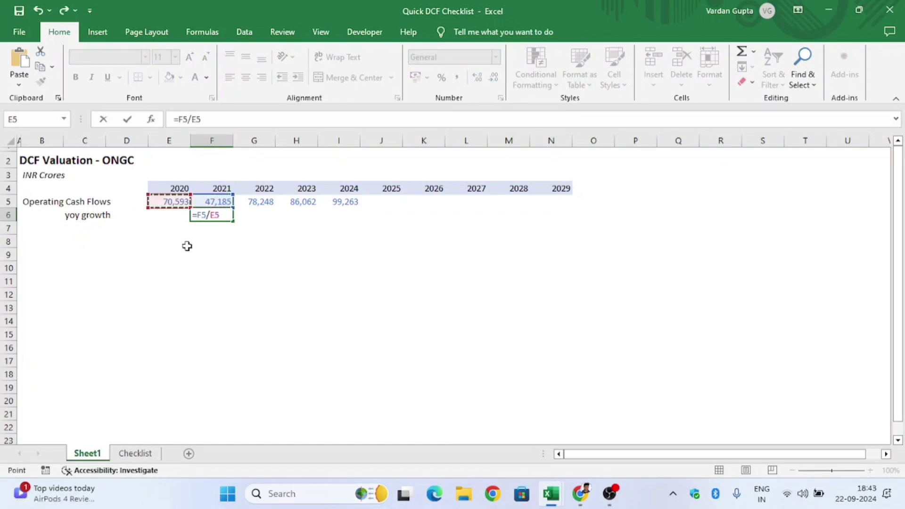
pyautogui.write('-1')
pyautogui.press('Return')
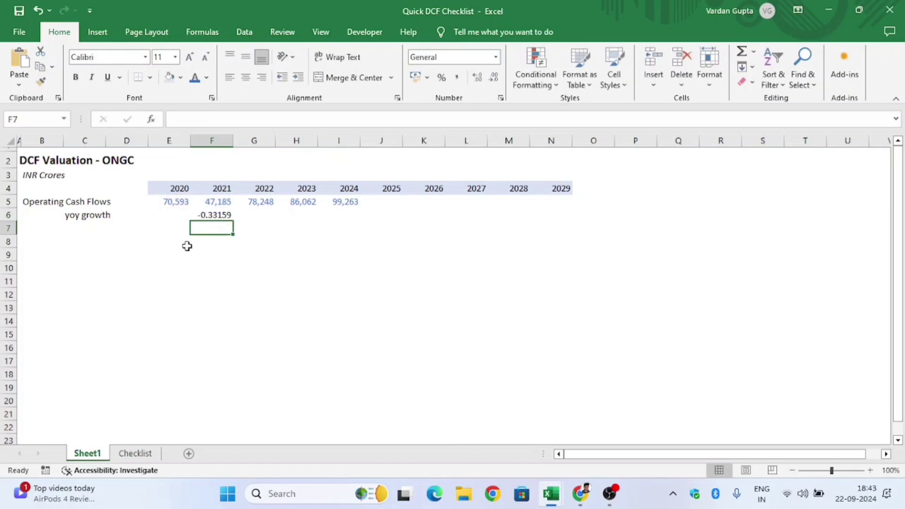
# Apply the Percentage number format to the 2021 growth value in F6.
pyautogui.press('Up')
pyautogui.press('alt')
pyautogui.press('h')
pyautogui.press('n')
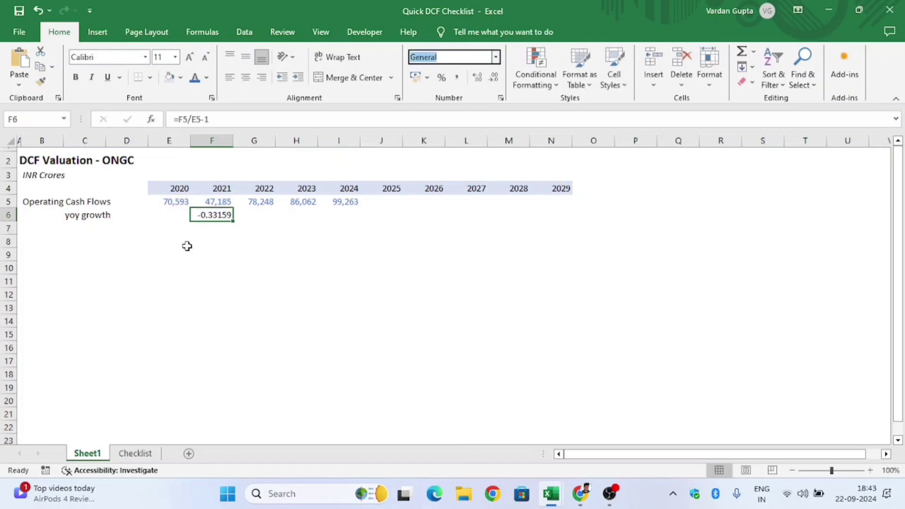
pyautogui.hotkey('alt', 'Down')
pyautogui.press('Down')
pyautogui.press('Down')
pyautogui.press('Down')
pyautogui.press('Down')
pyautogui.press('Down')
pyautogui.press('Down')
pyautogui.press('Down')
pyautogui.press('Return')
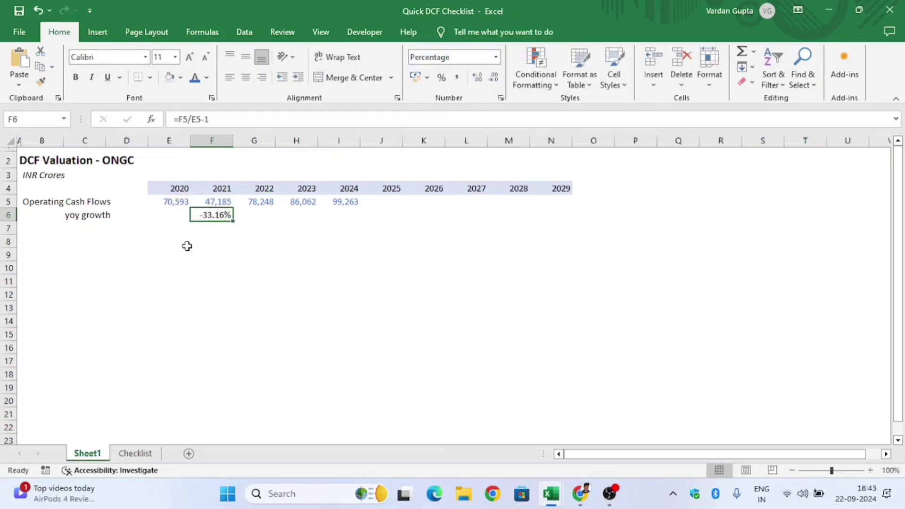
# Copy the growth formula from F6 across the yoy growth row through N6.
pyautogui.press('F2')
pyautogui.press('Escape')
pyautogui.hotkey('ctrl', 'c')
pyautogui.hotkey('shift', 'Right')
pyautogui.hotkey('shift', 'Right')
pyautogui.hotkey('shift', 'Right')
pyautogui.hotkey('shift', 'Right')
pyautogui.hotkey('shift', 'Right')
pyautogui.hotkey('shift', 'Right')
pyautogui.hotkey('shift', 'Right')
pyautogui.hotkey('shift', 'Right')
pyautogui.hotkey('ctrl', 'v')
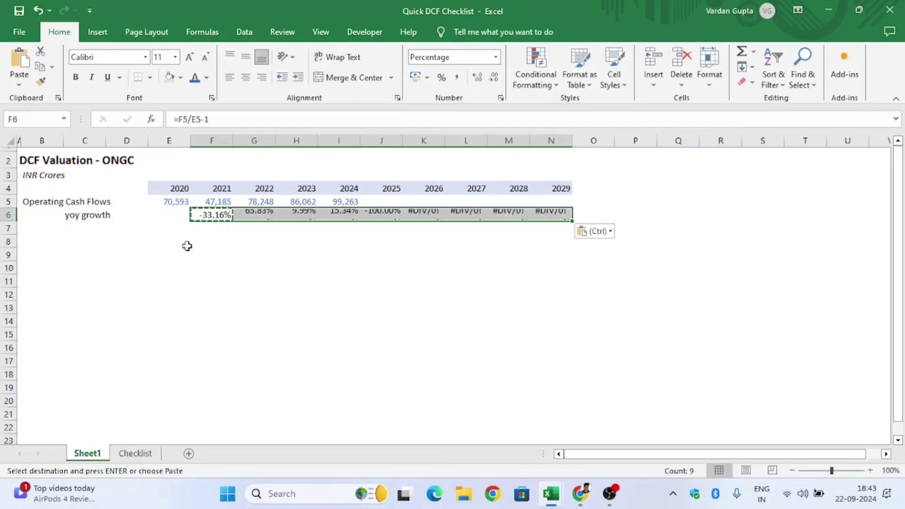
# Check the cell references of the copied growth formulas in row 6, cell by cell from F6.
pyautogui.press('Left')
pyautogui.press('Right')
pyautogui.press('F2')
pyautogui.press('Tab')
pyautogui.press('F2')
pyautogui.press('Tab')
pyautogui.press('F2')
pyautogui.press('Tab')
pyautogui.press('F2')
pyautogui.press('Tab')
pyautogui.press('F2')
pyautogui.press('Tab')
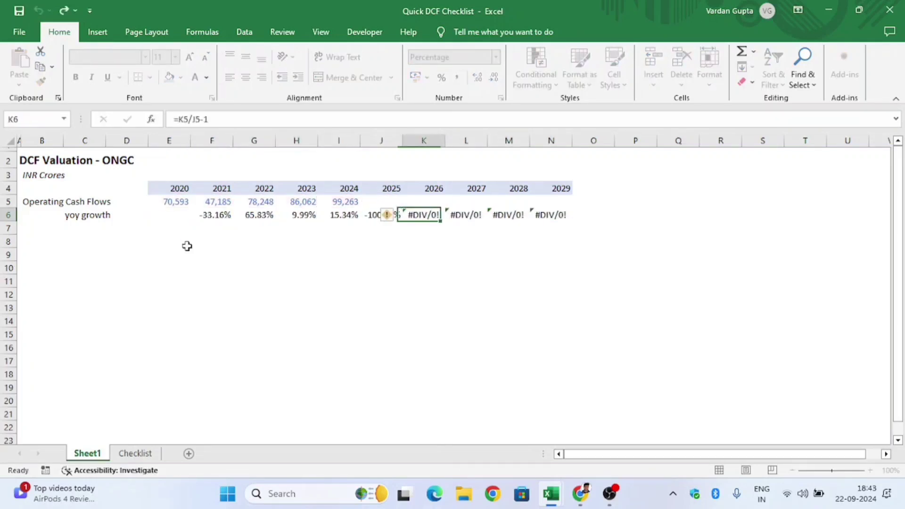
pyautogui.press('Left')
pyautogui.press('Home')
pyautogui.press('Right')
pyautogui.press('Right')
pyautogui.press('Left')
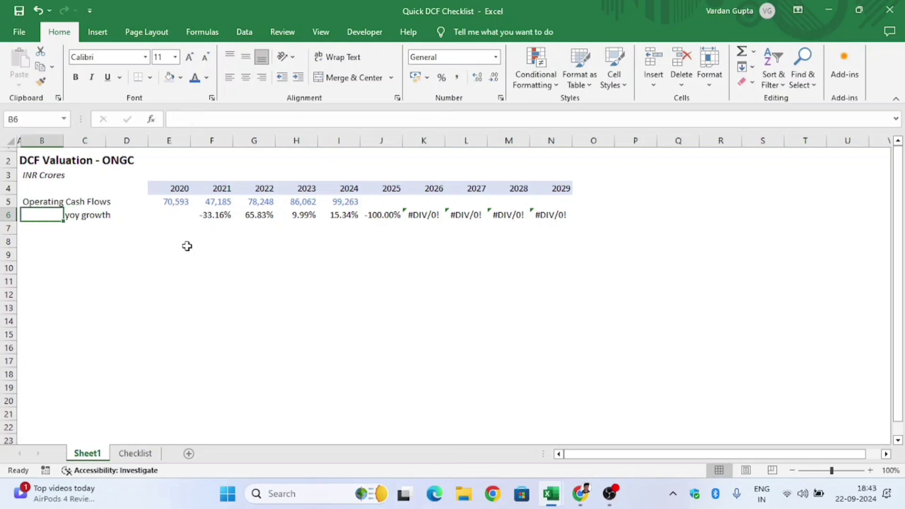
# Mark Historical Operating Cash Flows as completed on the Checklist sheet.
pyautogui.press('Down')
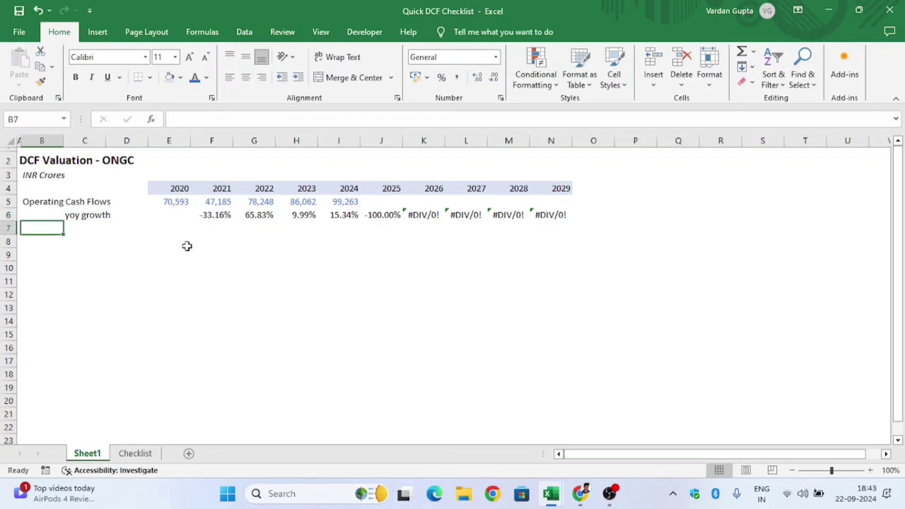
pyautogui.click(137, 453)
pyautogui.click(287, 173)
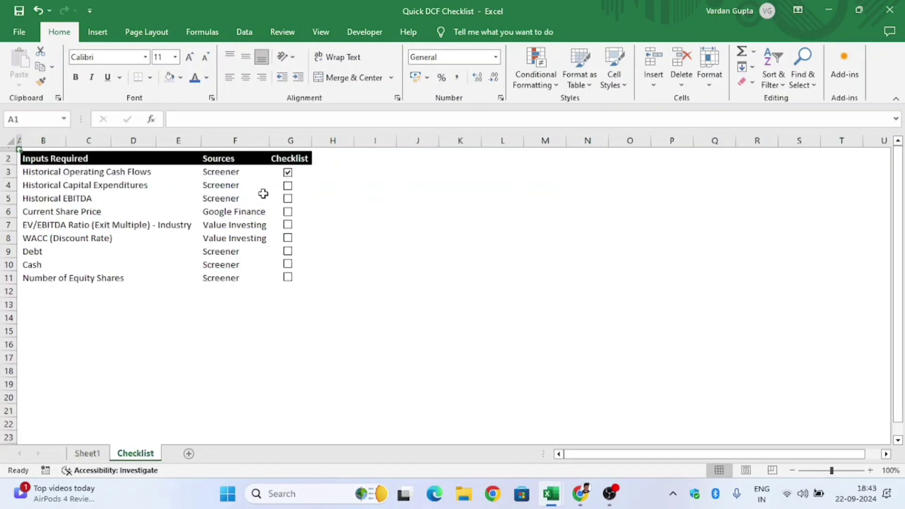
# Switch to the screener.in page, expand Cash from Investing Activity and copy the Fixed assets purchased figures for Mar 2020 to Mar 2024.
pyautogui.hotkey('alt', 'Tab')
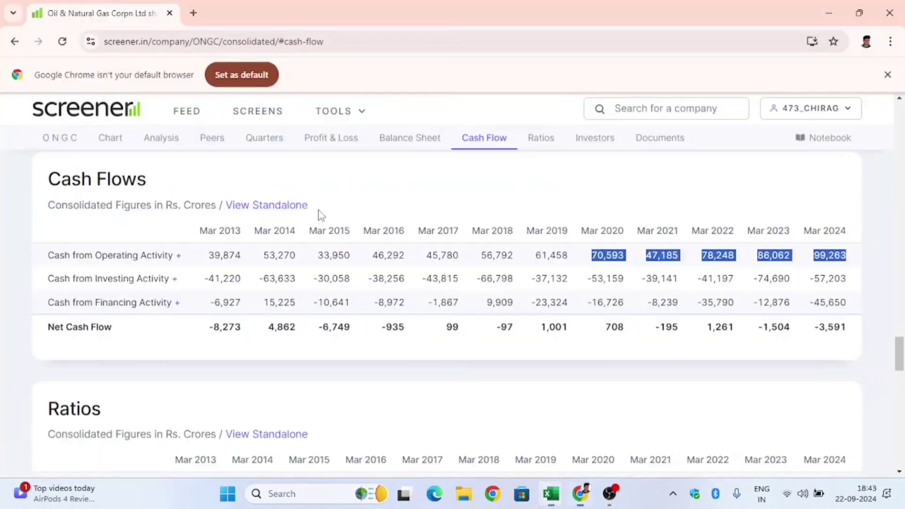
pyautogui.click(173, 279)
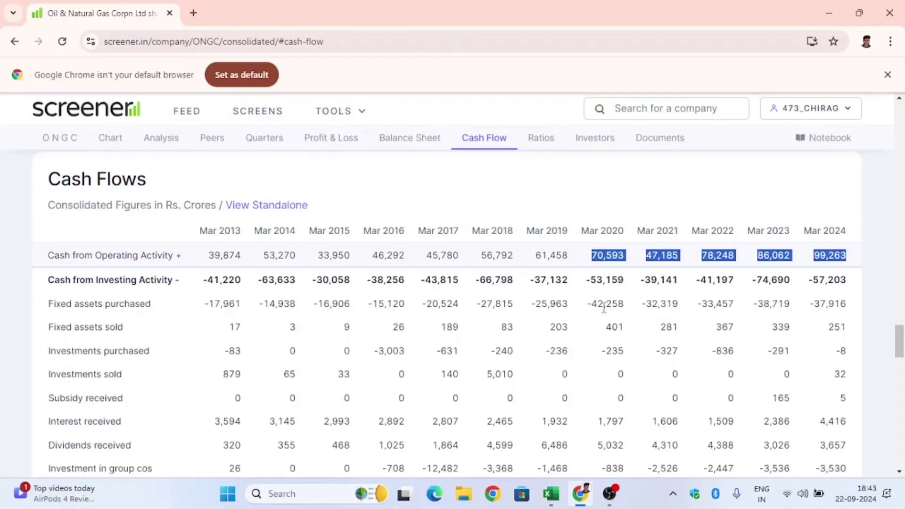
pyautogui.moveTo(592, 306); pyautogui.dragTo(848, 304)
# Return to Sheet1 in Excel and enter the row label "Capital Expenditure" in cell B7.
pyautogui.hotkey('alt', 'Tab')
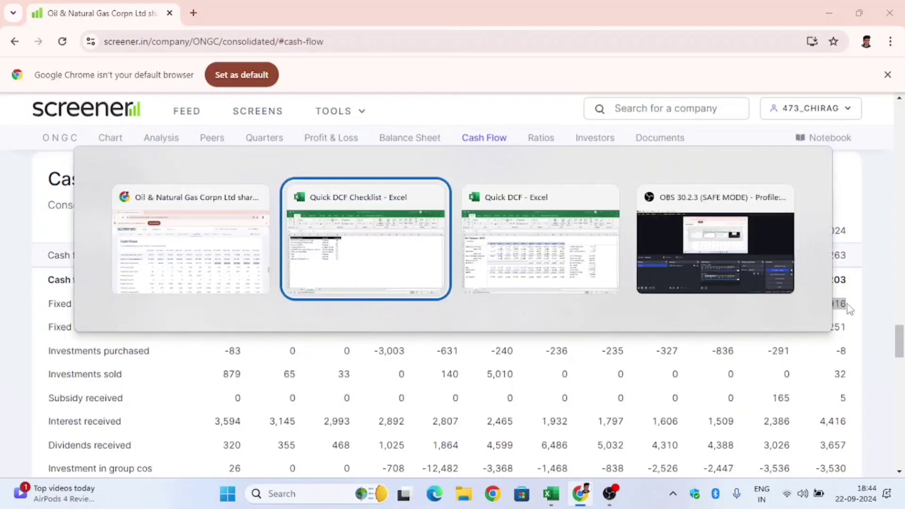
pyautogui.hotkey('ctrl', 'pageup')
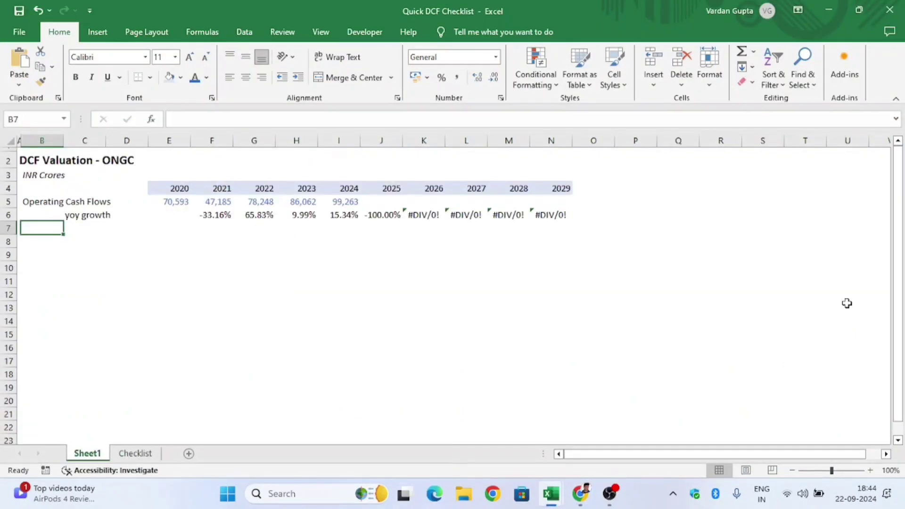
pyautogui.press('Down')
pyautogui.press('Up')
pyautogui.write('C')
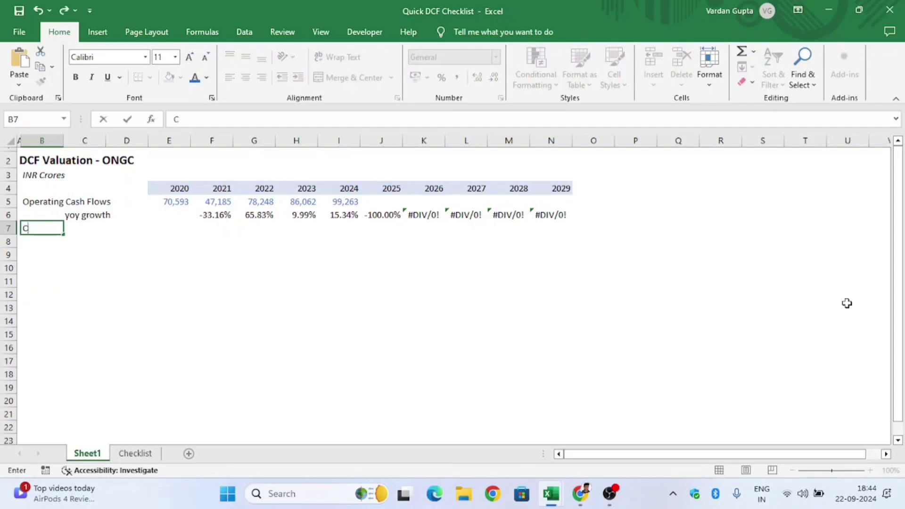
pyautogui.write('apital')
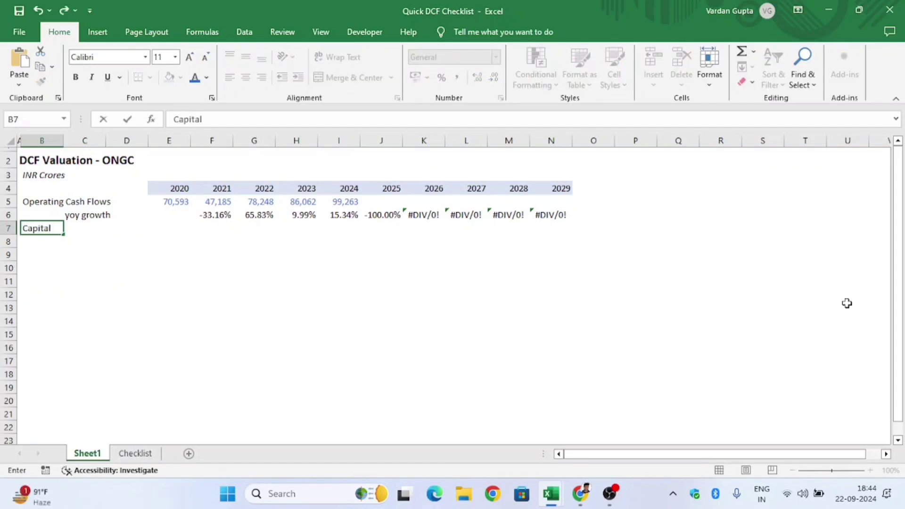
pyautogui.write(' Expenditur')
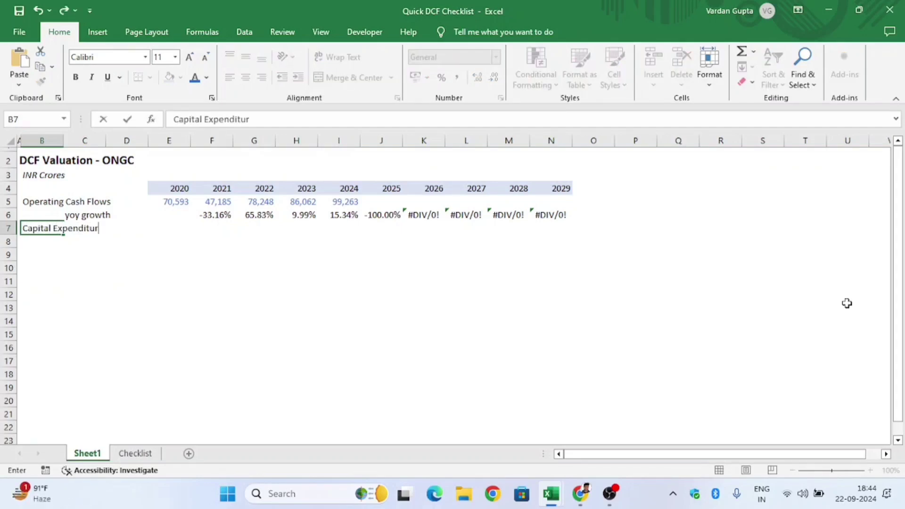
pyautogui.write('e')
pyautogui.press('Return')
# Paste the copied fixed asset purchase figures as plain text starting in E7.
pyautogui.press('Up')
pyautogui.press('Right')
pyautogui.press('Right')
pyautogui.press('Right')
pyautogui.hotkey('ctrl', 'alt', 'v')
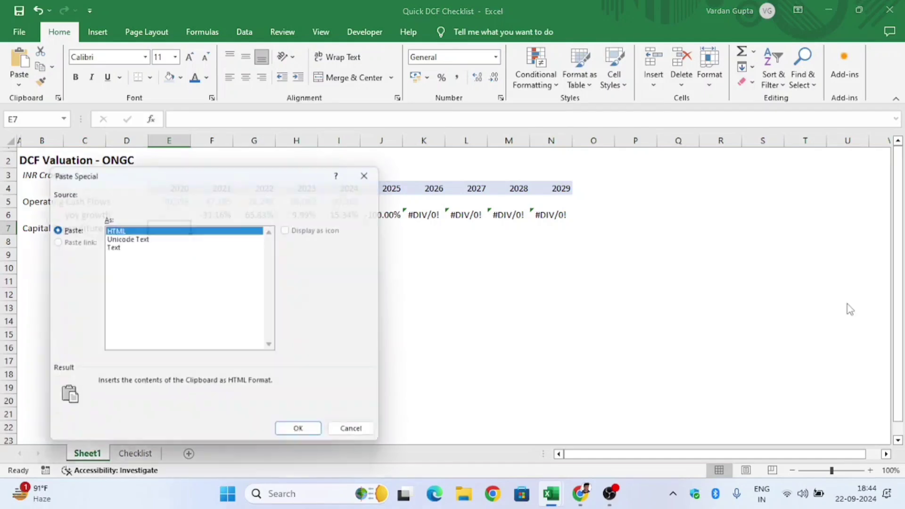
pyautogui.press('Down')
pyautogui.press('Down')
pyautogui.press('Return')
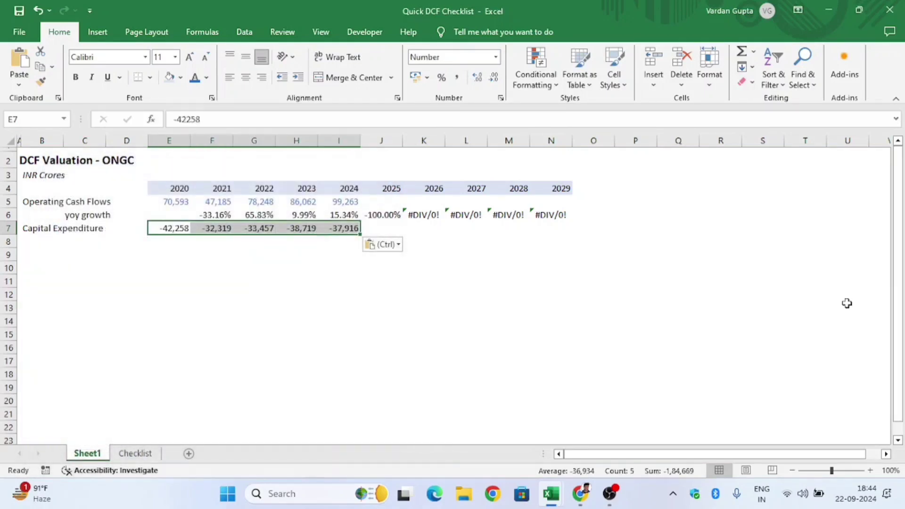
# Copy only the formatting of the operating cash flows in E5:I5 onto the capital expenditure figures in E7:I7.
pyautogui.press('Up')
pyautogui.press('Up')
pyautogui.hotkey('ctrl', 'shift', 'Right')
pyautogui.hotkey('ctrl', 'c')
pyautogui.press('Down')
pyautogui.press('Down')
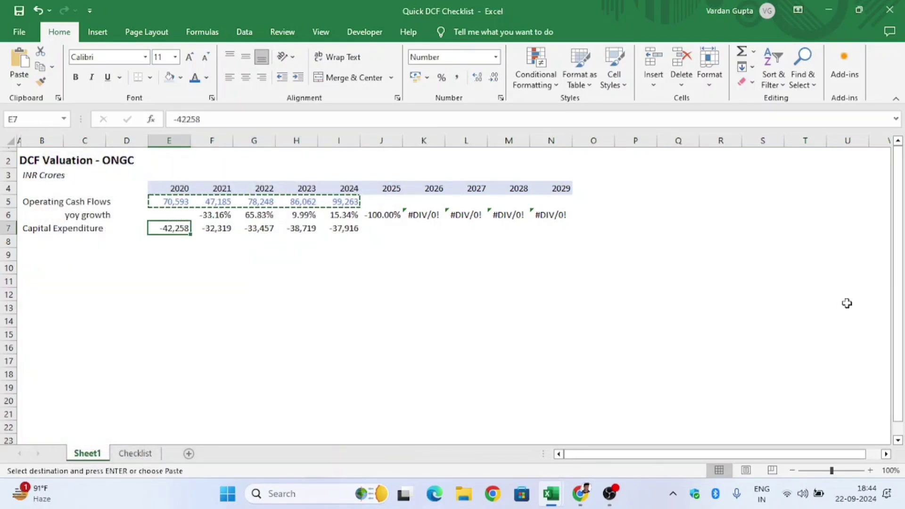
pyautogui.hotkey('ctrl', 'alt', 'v')
pyautogui.press('t')
pyautogui.press('Return')
pyautogui.press('Right')
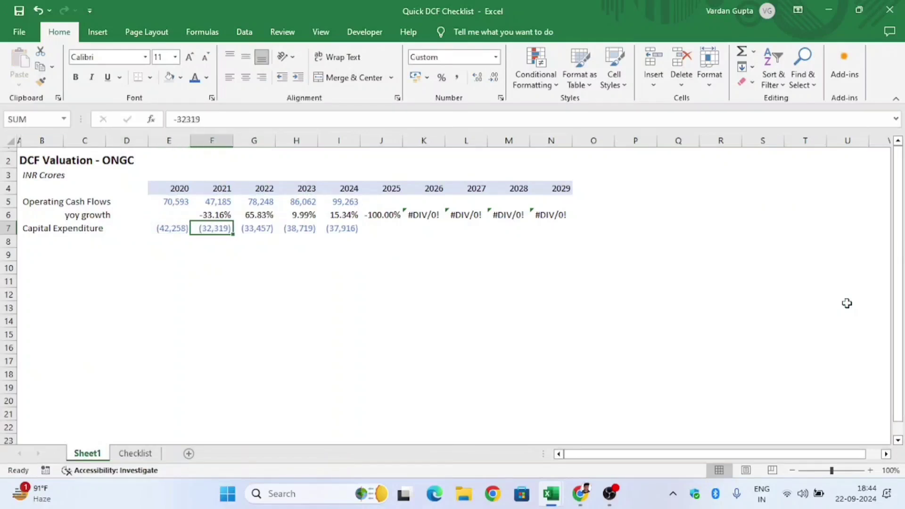
# Copy the entire yoy growth row 6 into row 8 below Capital Expenditure.
pyautogui.press('Right')
pyautogui.press('Left')
pyautogui.press('Left')
pyautogui.press('Left')
pyautogui.press('Left')
pyautogui.press('Left')
pyautogui.press('Left')
pyautogui.press('Up')
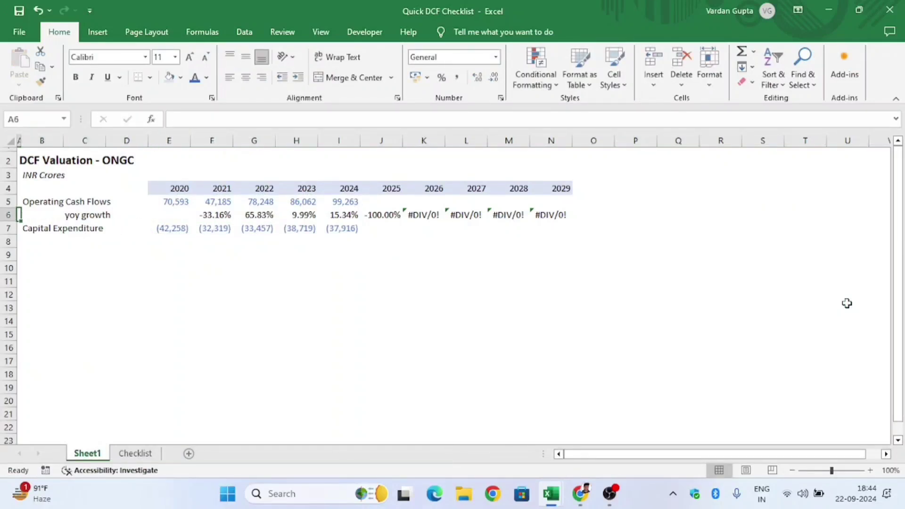
pyautogui.hotkey('shift', 'space')
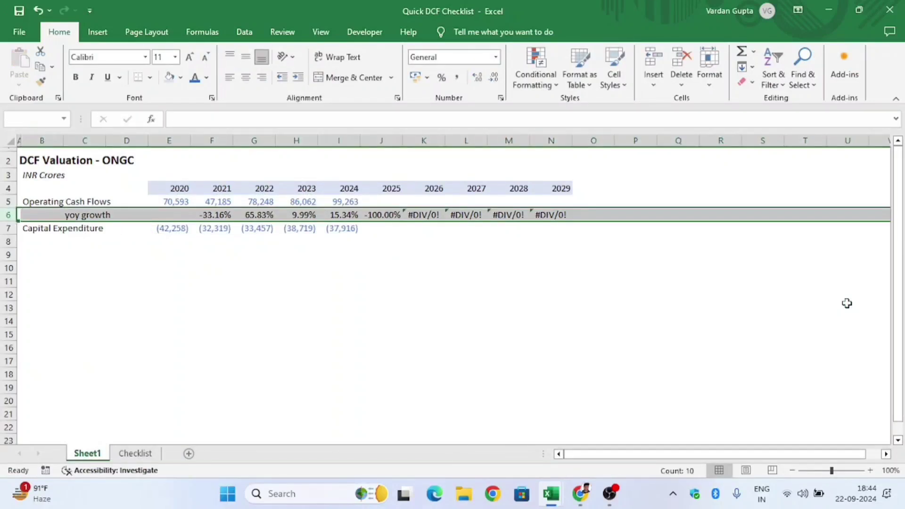
pyautogui.press('Up')
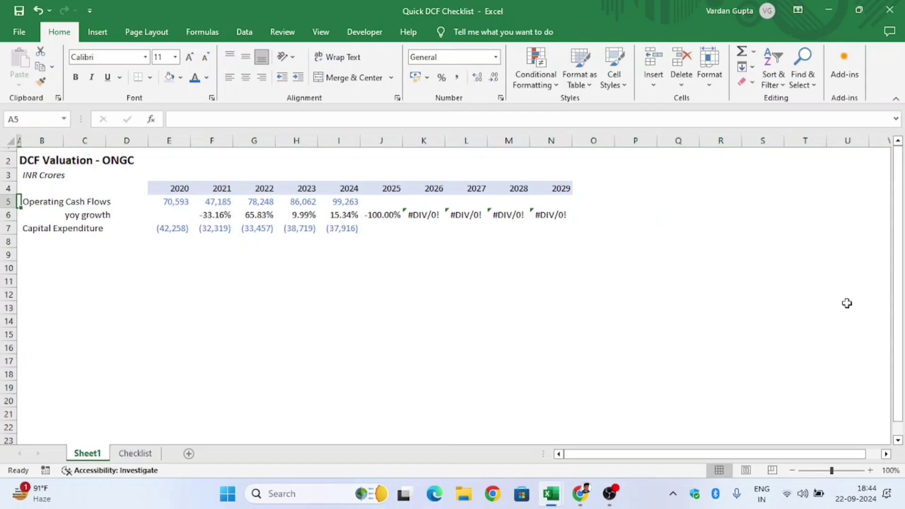
pyautogui.press('Down')
pyautogui.hotkey('shift', 'space')
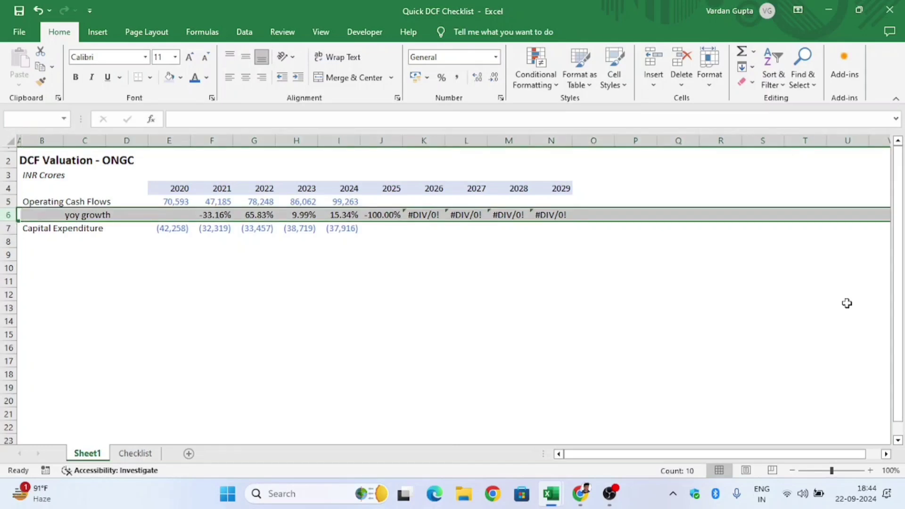
pyautogui.hotkey('ctrl', 'c')
pyautogui.press('Down')
pyautogui.press('Down')
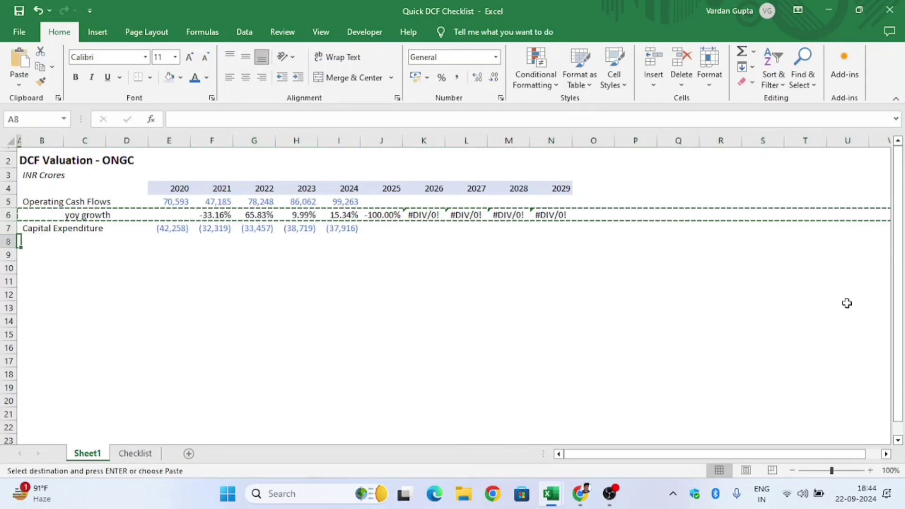
pyautogui.hotkey('shift', 'space')
pyautogui.hotkey('ctrl', 'v')
# Check the cell references of the capital expenditure growth formulas in F8:N8, cell by cell.
pyautogui.press('Right')
pyautogui.press('Right')
pyautogui.press('Right')
pyautogui.press('Right')
pyautogui.press('Right')
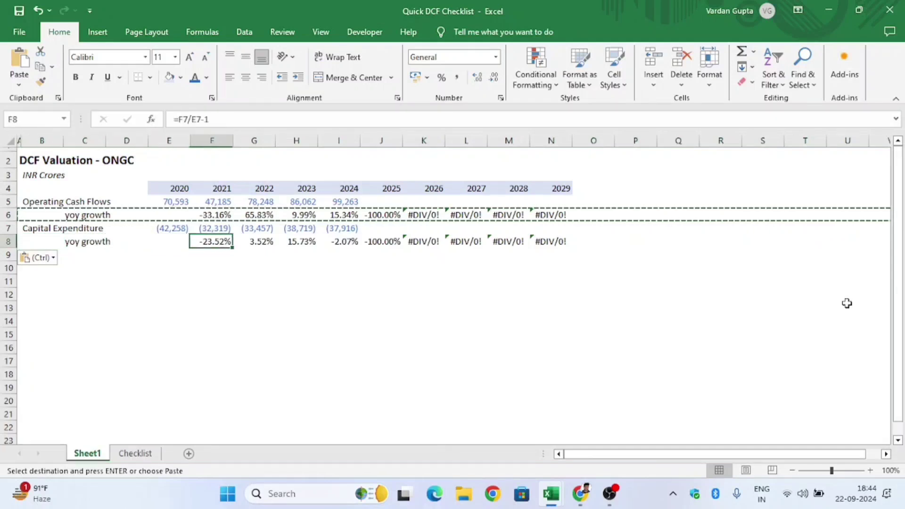
pyautogui.press('F2')
pyautogui.press('Tab')
pyautogui.press('F2')
pyautogui.press('Tab')
pyautogui.press('F2')
pyautogui.press('Tab')
pyautogui.press('F2')
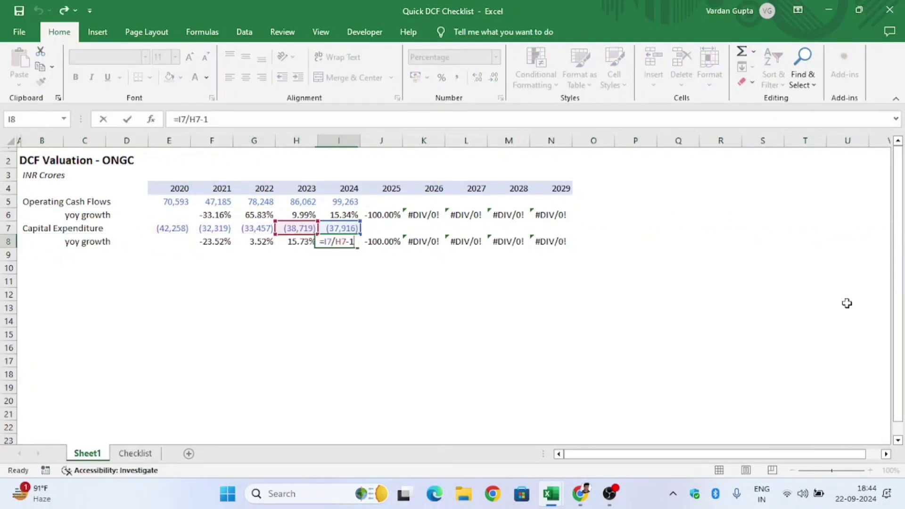
pyautogui.press('Tab')
pyautogui.press('F2')
pyautogui.press('Tab')
pyautogui.press('F2')
pyautogui.press('Tab')
pyautogui.press('F2')
pyautogui.press('Tab')
pyautogui.press('F2')
pyautogui.press('Tab')
pyautogui.press('F2')
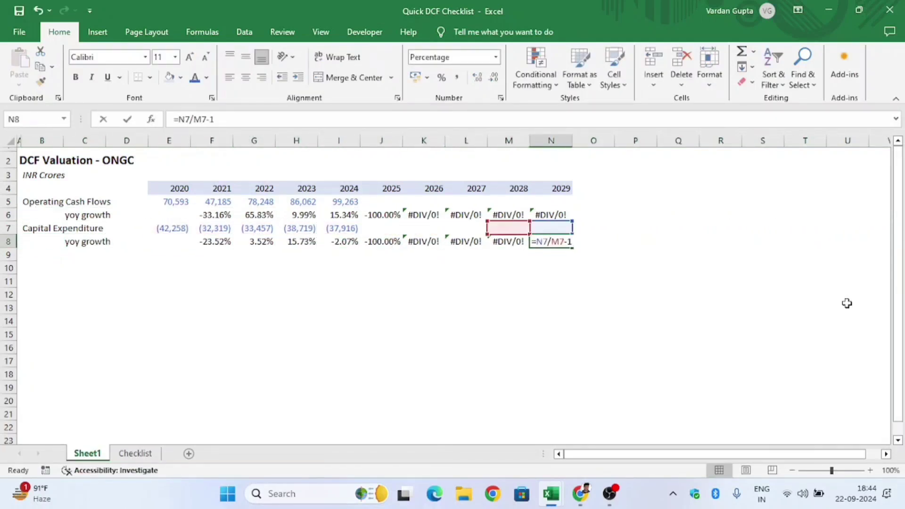
pyautogui.hotkey('shift', 'Tab')
# Enter the row label "Free Cash Flow to the Firm" in B9, below the capital expenditure growth row.
pyautogui.press('Left')
pyautogui.press('Left')
pyautogui.press('Left')
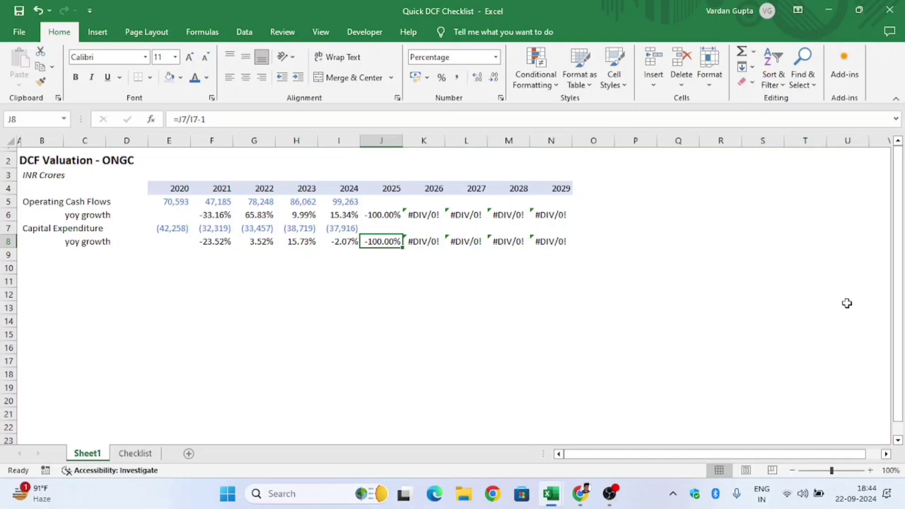
pyautogui.press('Left')
pyautogui.press('Left')
pyautogui.press('Left')
pyautogui.press('Left')
pyautogui.press('Left')
pyautogui.press('Left')
pyautogui.press('Left')
pyautogui.press('Left')
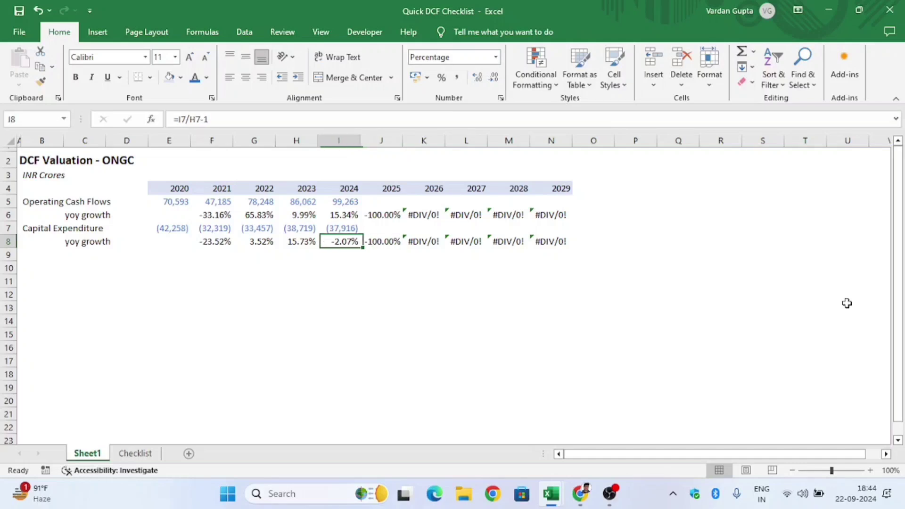
pyautogui.press('Down')
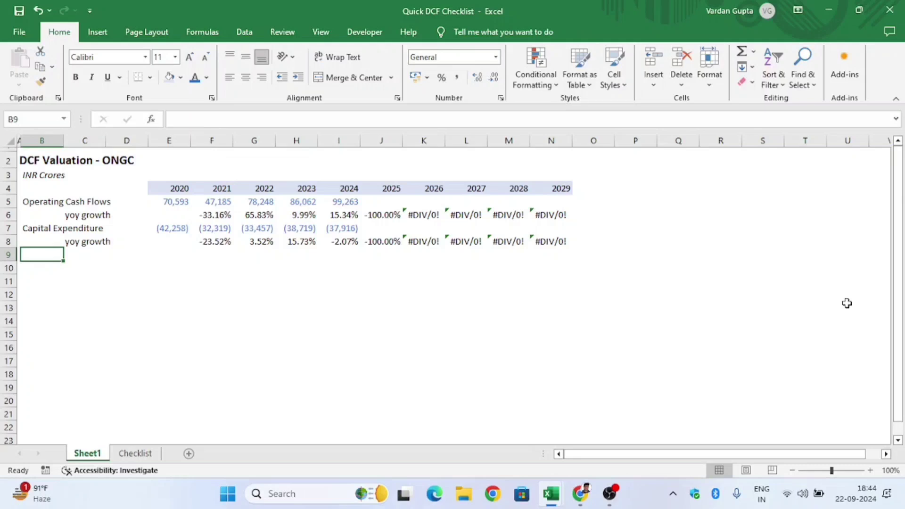
pyautogui.write('Fre')
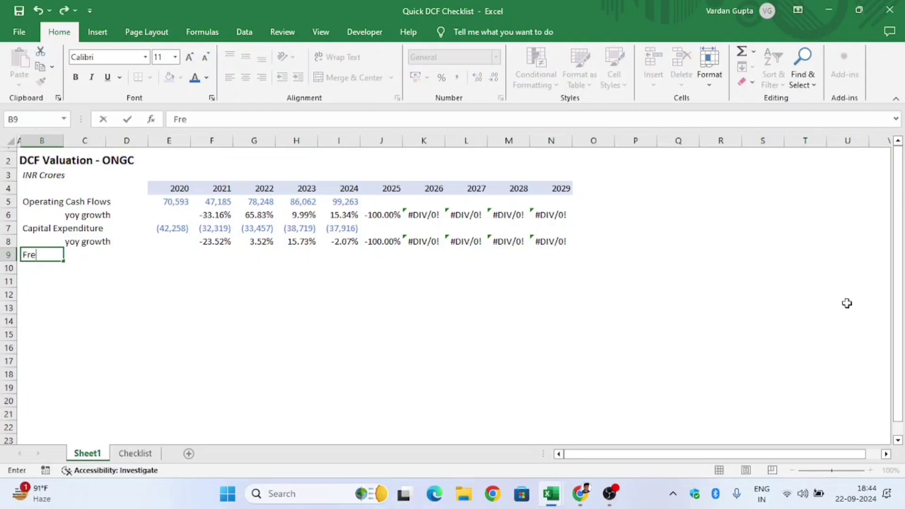
pyautogui.write('e Cash Flow to the Frim')
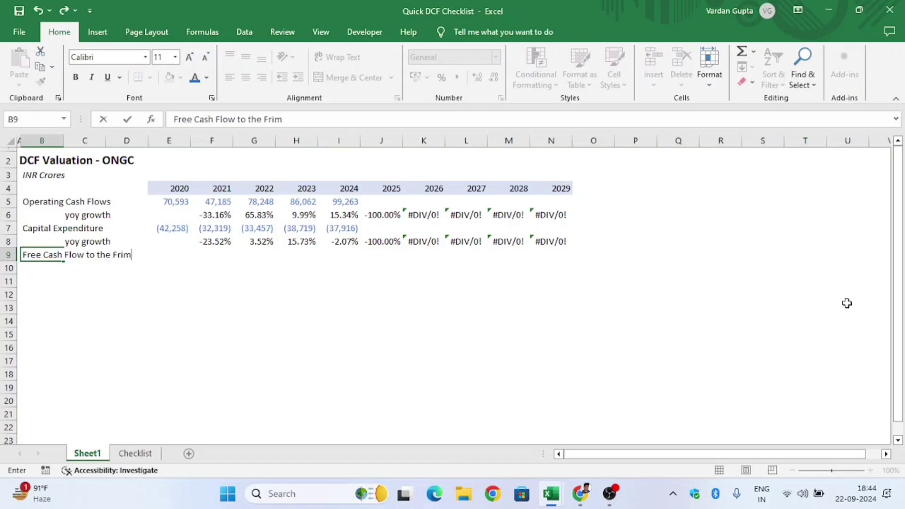
pyautogui.press('Return')
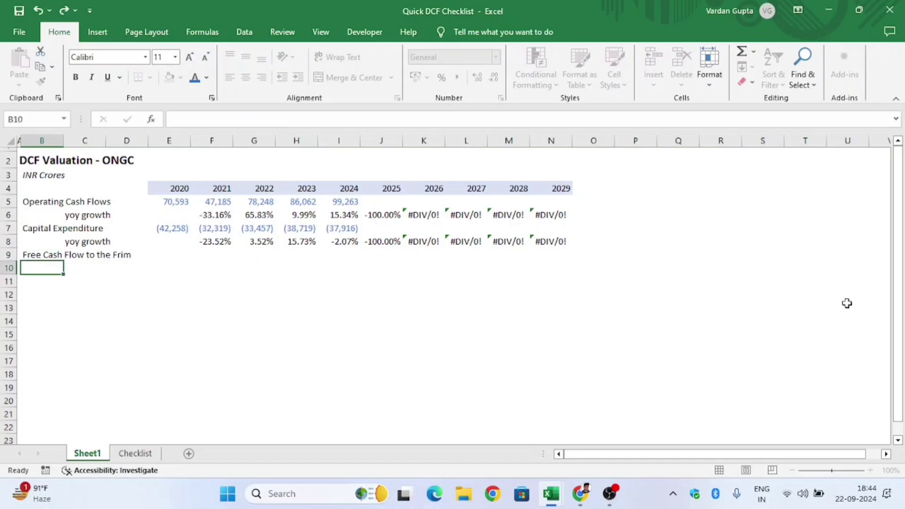
pyautogui.press('Up')
pyautogui.press('F2')
pyautogui.hotkey('shift', 'Left')
pyautogui.hotkey('shift', 'Left')
pyautogui.hotkey('shift', 'Left')
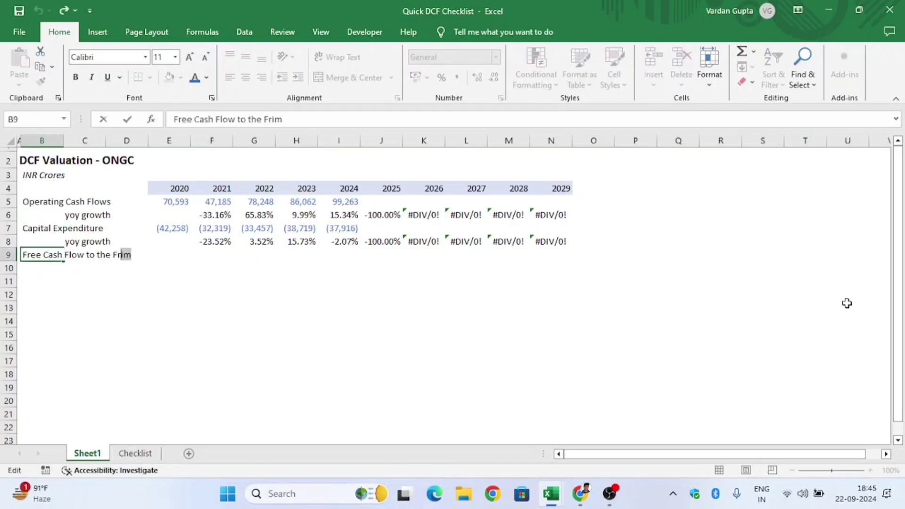
pyautogui.write('irm')
pyautogui.press('Return')
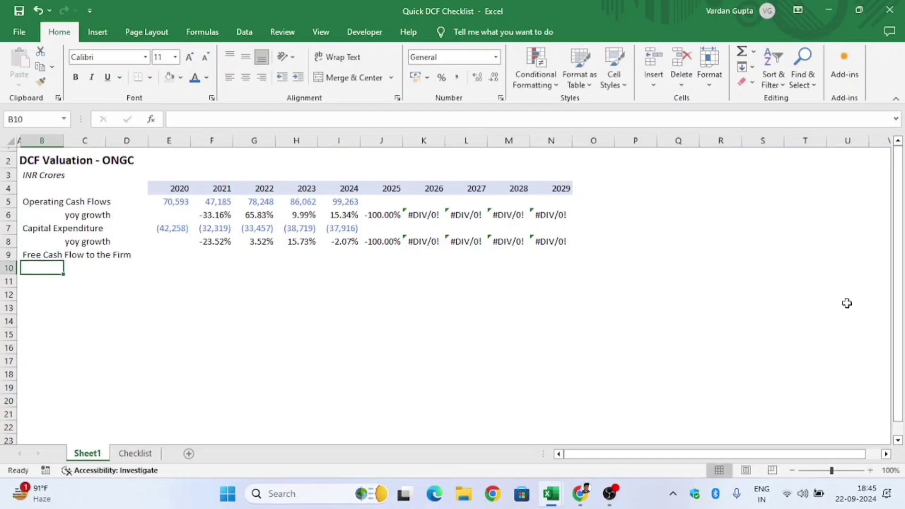
# Bold the Free Cash Flow to the Firm label and add a top border across E9:N9.
pyautogui.press('Up')
pyautogui.hotkey('ctrl', 'b')
pyautogui.press('Right')
pyautogui.press('Right')
pyautogui.press('Right')
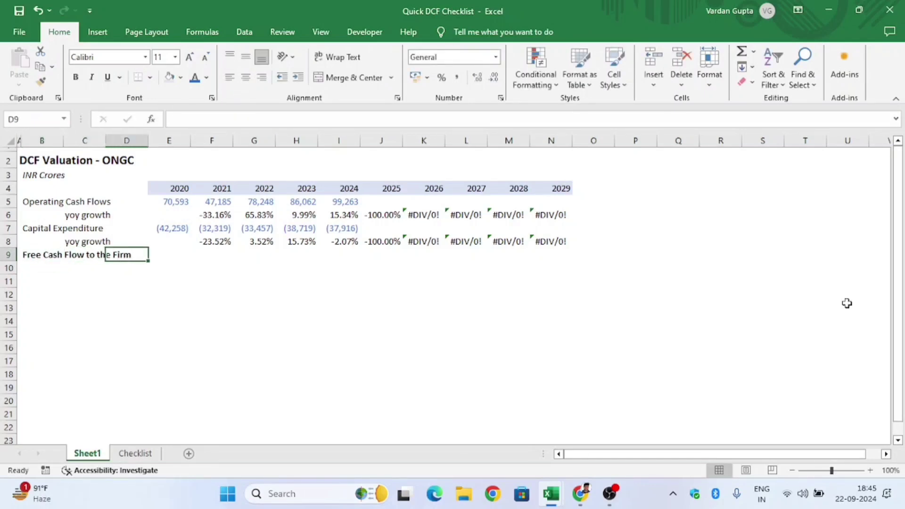
pyautogui.hotkey('shift', 'Right')
pyautogui.hotkey('shift', 'Right')
pyautogui.hotkey('shift', 'Right')
pyautogui.hotkey('shift', 'Right')
pyautogui.hotkey('shift', 'Right')
pyautogui.hotkey('shift', 'Right')
pyautogui.hotkey('shift', 'Right')
pyautogui.hotkey('shift', 'Right')
pyautogui.hotkey('shift', 'Right')
pyautogui.hotkey('alt', 'h')
pyautogui.press('b')
pyautogui.press('p')
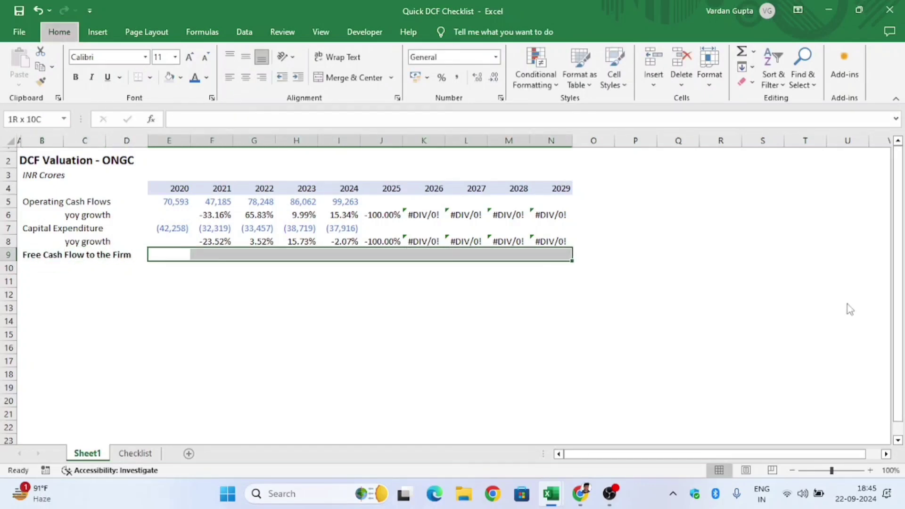
pyautogui.press('Left')
pyautogui.press('Right')
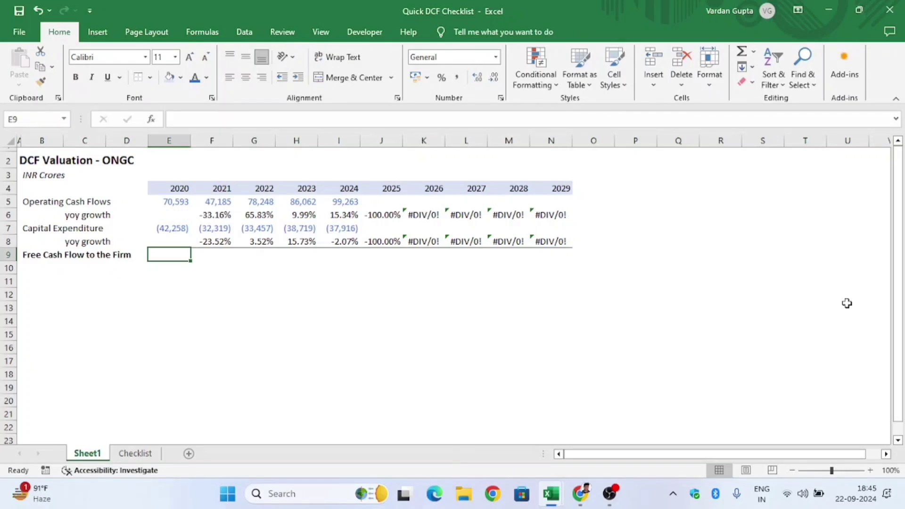
# Calculate the 2020 free cash flow in E9 with the formula =E5+E7.
pyautogui.write('=')
pyautogui.press('Up')
pyautogui.press('Up')
pyautogui.press('Up')
pyautogui.press('Up')
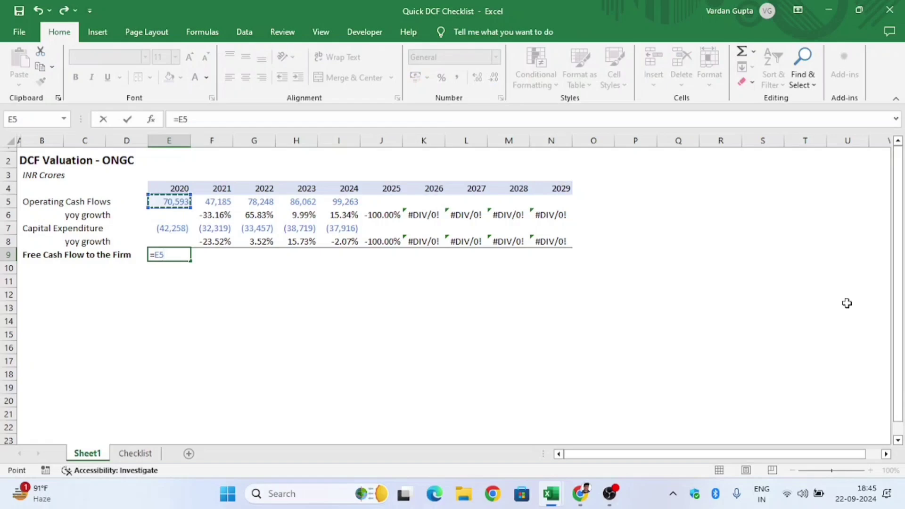
pyautogui.write('+')
pyautogui.press('Down')
pyautogui.press('Down')
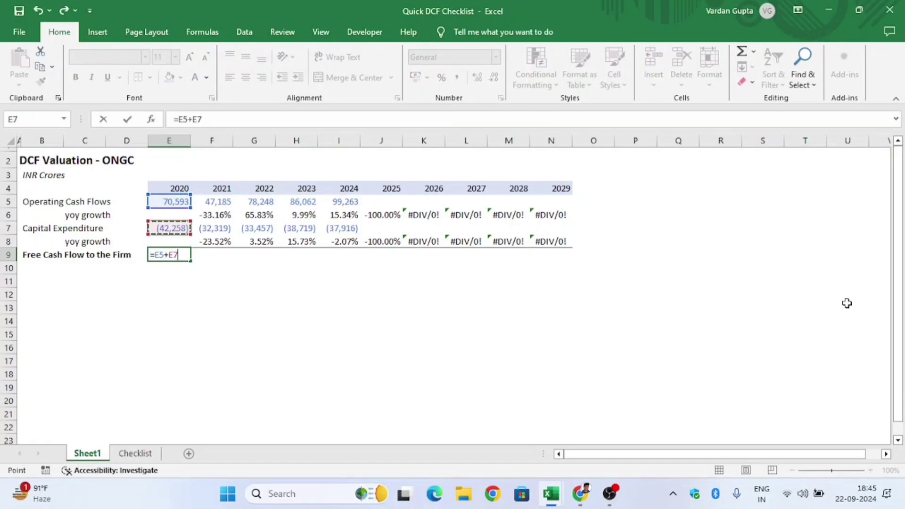
pyautogui.hotkey('ctrl', 'Return')
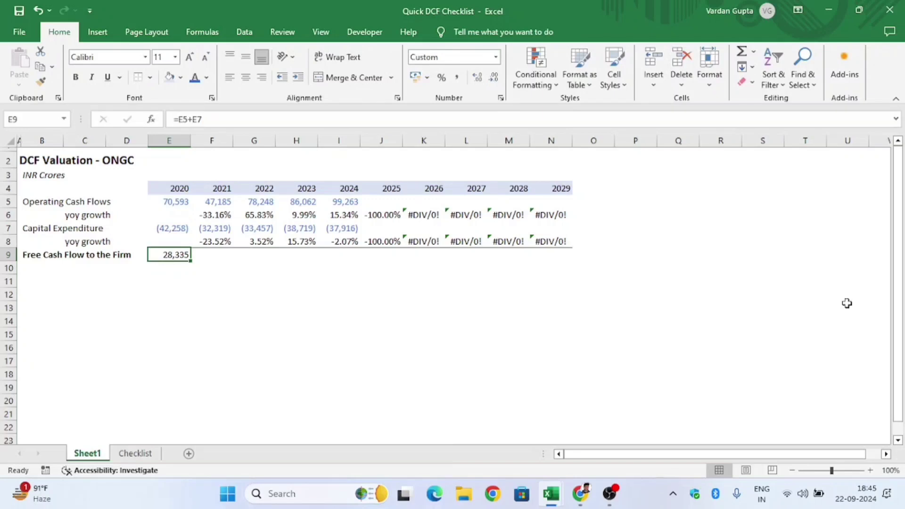
# Copy the free cash flow formula from E9 across the row through 2029 in N9.
pyautogui.hotkey('ctrl', 'c')
pyautogui.hotkey('shift', 'Right')
pyautogui.hotkey('shift', 'Right')
pyautogui.hotkey('shift', 'Right')
pyautogui.hotkey('shift', 'Right')
pyautogui.hotkey('shift', 'Right')
pyautogui.hotkey('shift', 'Right')
pyautogui.hotkey('shift', 'Right')
pyautogui.hotkey('shift', 'Right')
pyautogui.hotkey('shift', 'Right')
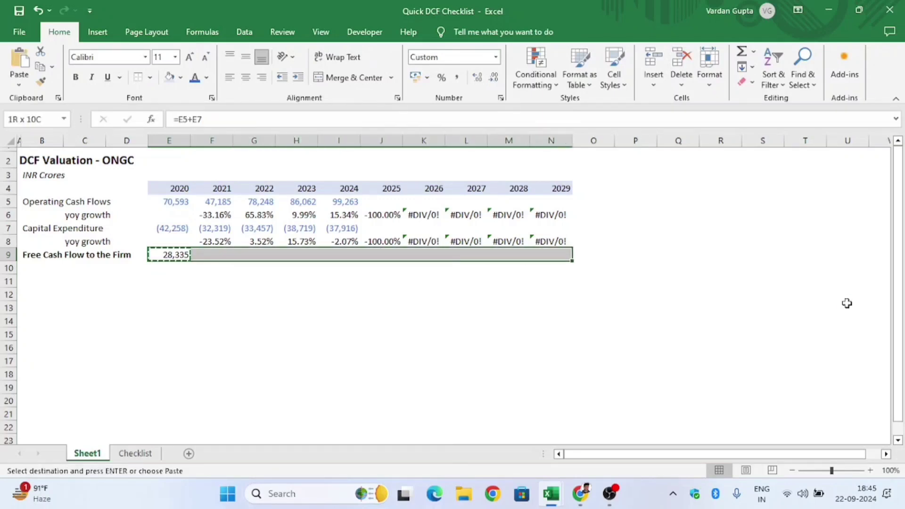
pyautogui.hotkey('ctrl', 'v')
pyautogui.hotkey('shift', 'Left')
pyautogui.hotkey('shift', 'Left')
pyautogui.hotkey('shift', 'Left')
pyautogui.hotkey('shift', 'Left')
pyautogui.hotkey('shift', 'Left')
pyautogui.hotkey('shift', 'Left')
pyautogui.hotkey('shift', 'Left')
pyautogui.hotkey('shift', 'Left')
pyautogui.hotkey('shift', 'Left')
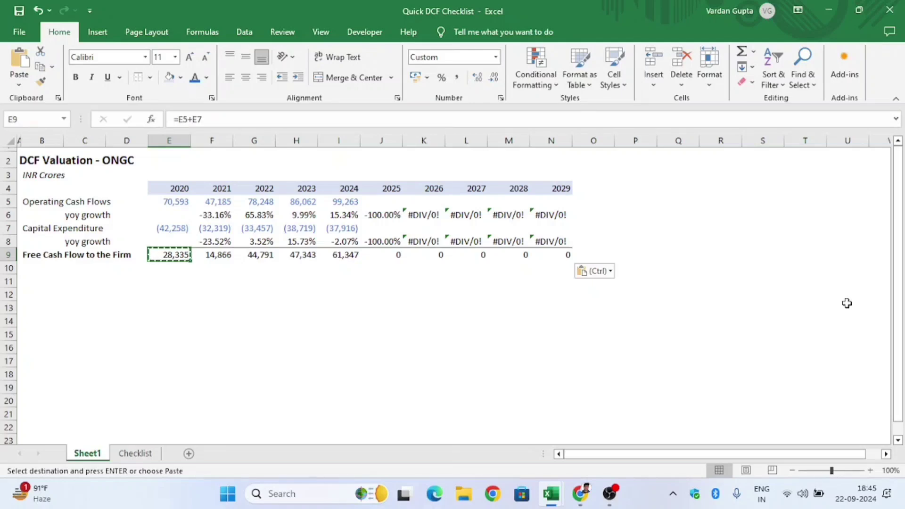
pyautogui.press('Escape')
# Review the 2020 operating cash flow, capital expenditure and free cash flow entries in E5, E7 and E9.
pyautogui.press('Up')
pyautogui.press('Up')
pyautogui.press('Up')
pyautogui.press('Up')
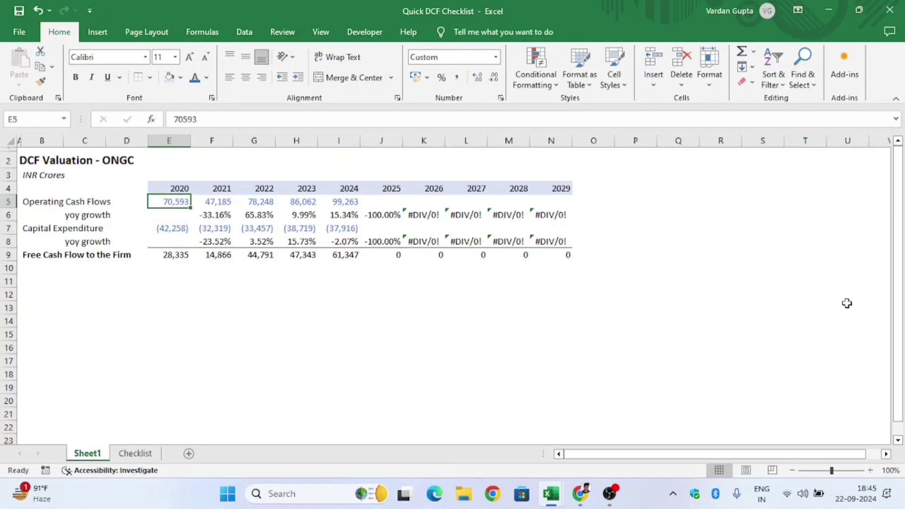
pyautogui.press('Down')
pyautogui.press('Down')
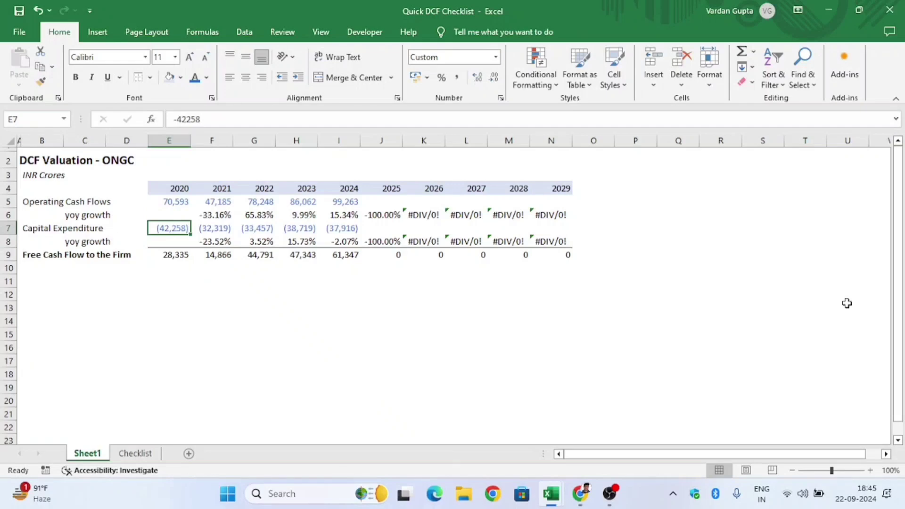
pyautogui.press('Down')
pyautogui.press('Down')
pyautogui.press('Down')
pyautogui.press('Up')
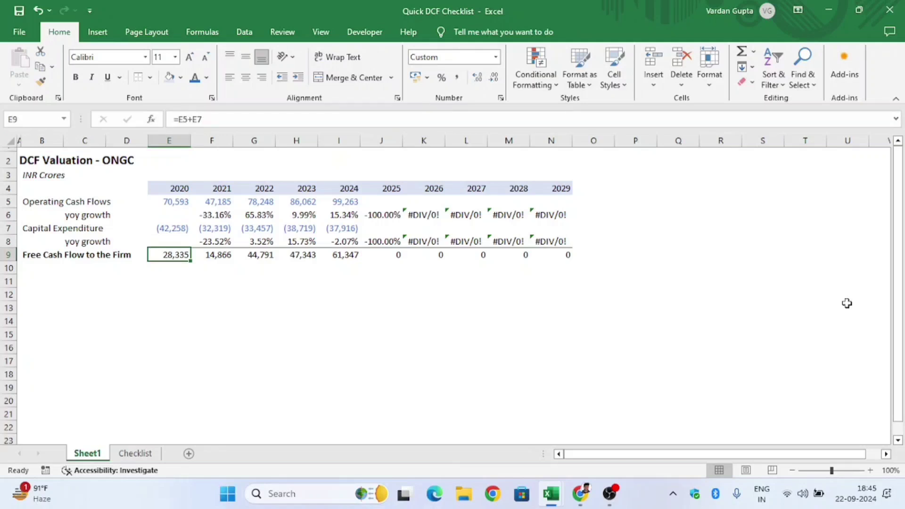
pyautogui.press('Up')
pyautogui.press('Up')
pyautogui.press('Up')
pyautogui.press('Up')
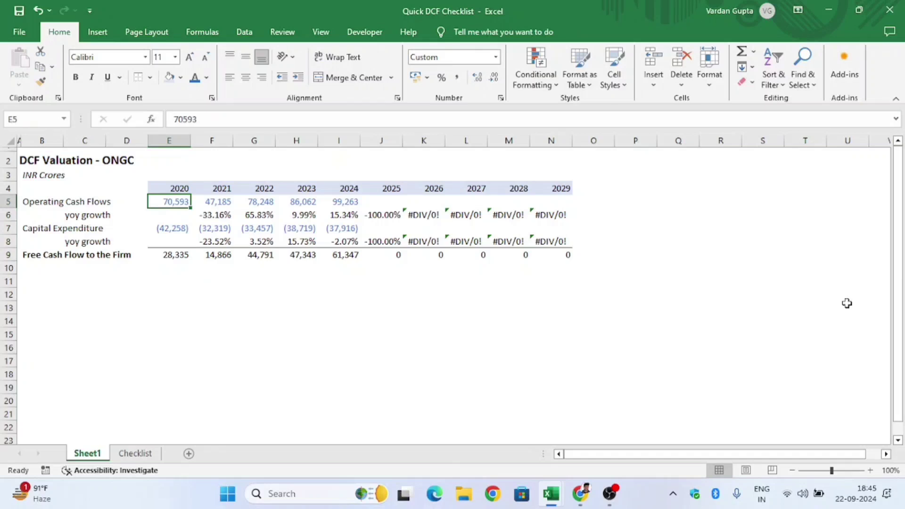
pyautogui.press('Down')
pyautogui.press('Down')
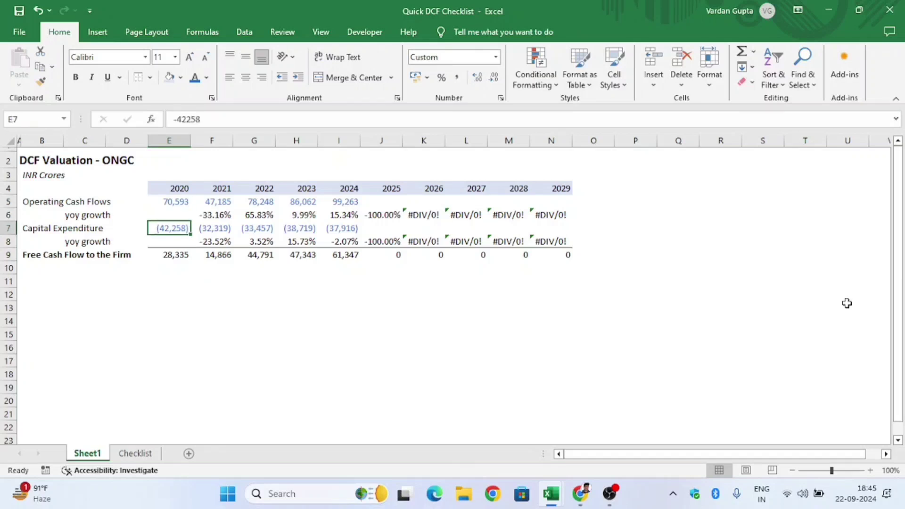
pyautogui.press('Down')
pyautogui.press('Down')
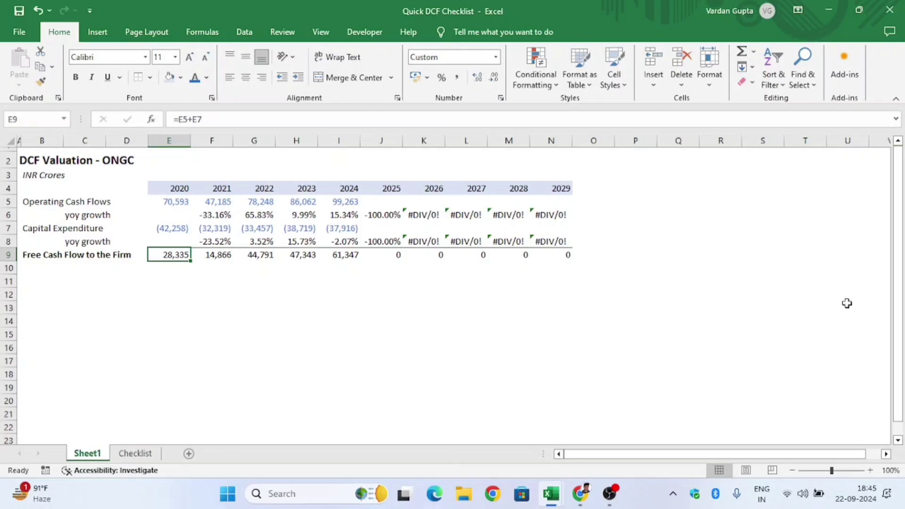
# Start a FORECAST formula in J5 for the 2025 operating cash flows, using J$4 as the x argument.
pyautogui.press('Right')
pyautogui.press('Right')
pyautogui.press('Right')
pyautogui.press('Right')
pyautogui.press('Right')
pyautogui.press('Up')
pyautogui.press('Up')
pyautogui.press('Up')
pyautogui.press('Up')
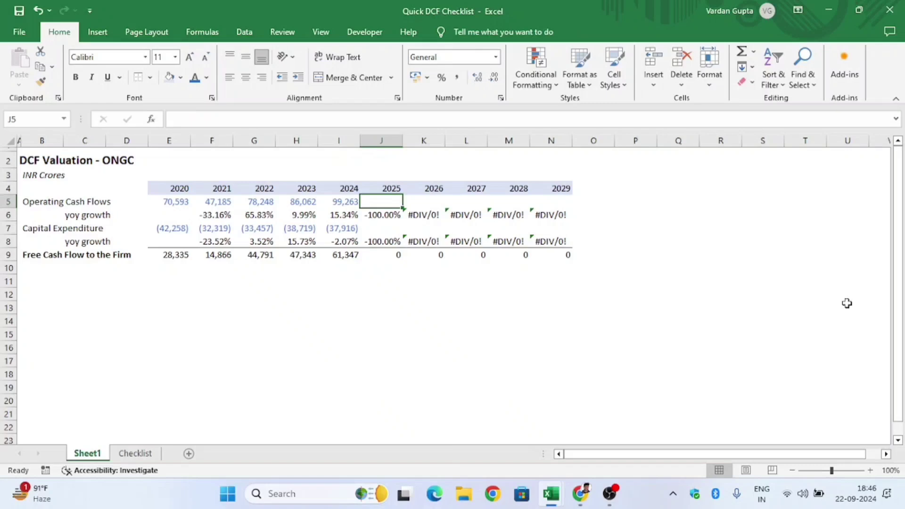
pyautogui.press('Left')
pyautogui.hotkey('ctrl', 'shift', 'Left')
pyautogui.press('Right')
pyautogui.write('=fore')
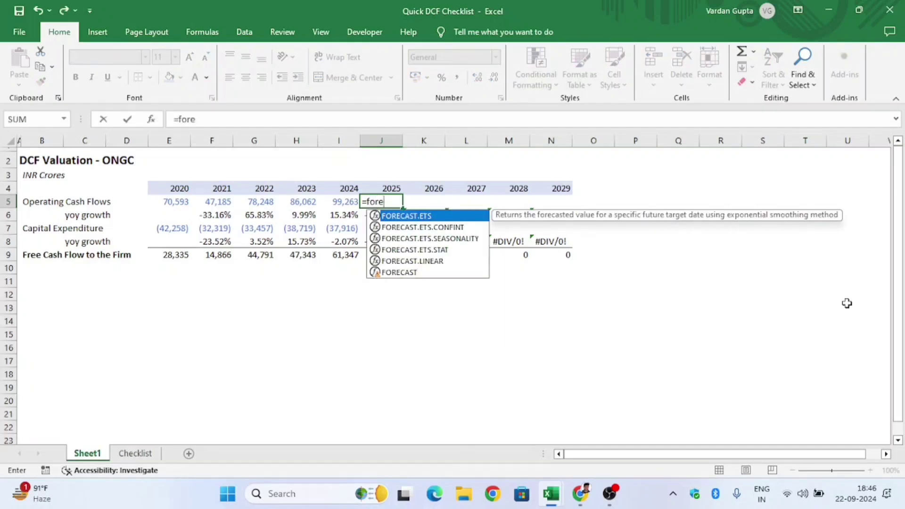
pyautogui.press('Down')
pyautogui.press('Down')
pyautogui.press('Down')
pyautogui.press('Down')
pyautogui.press('Down')
pyautogui.press('Tab')
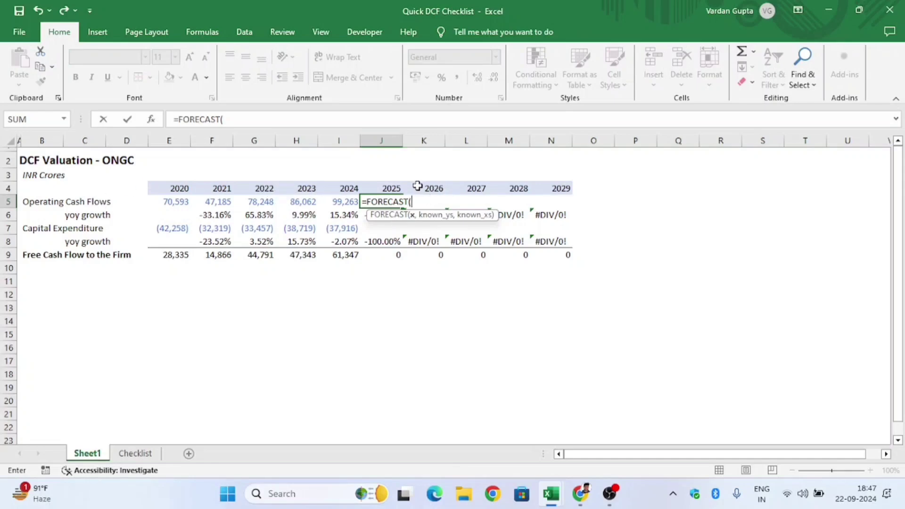
pyautogui.click(397, 187)
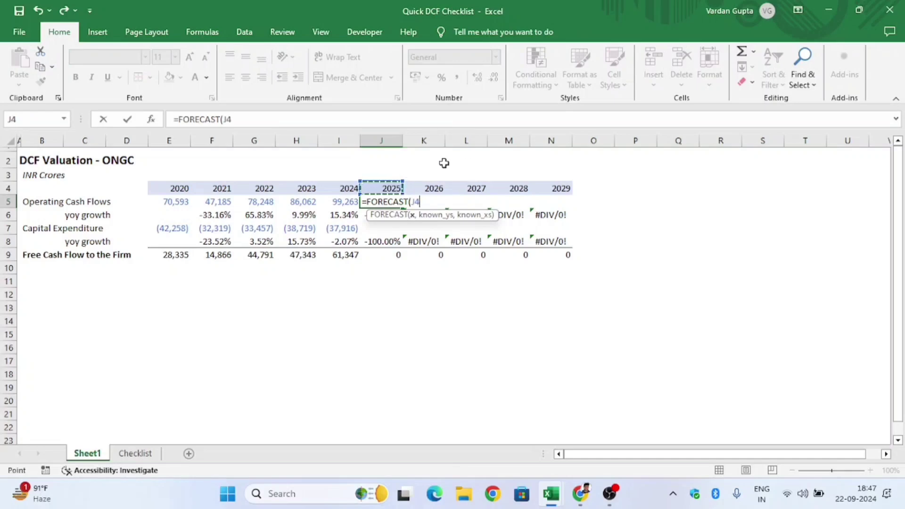
pyautogui.click(227, 119)
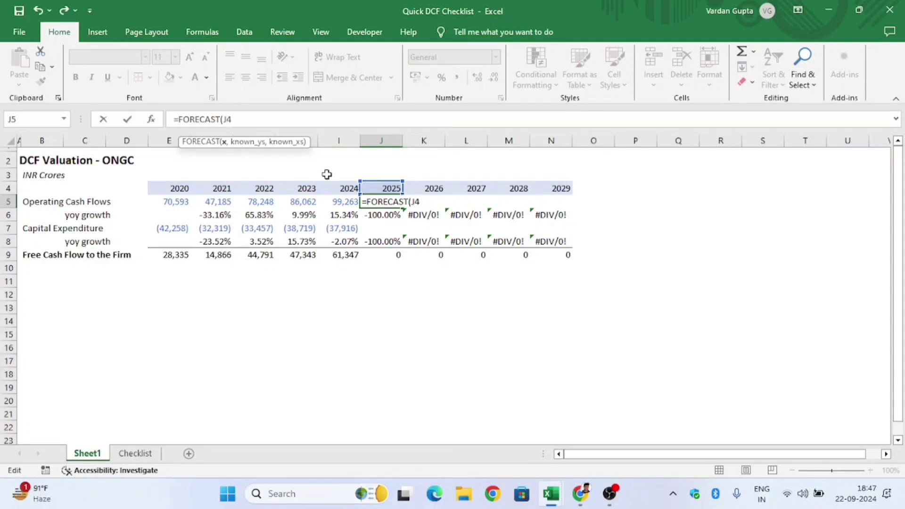
pyautogui.write('$4')
pyautogui.write(',')
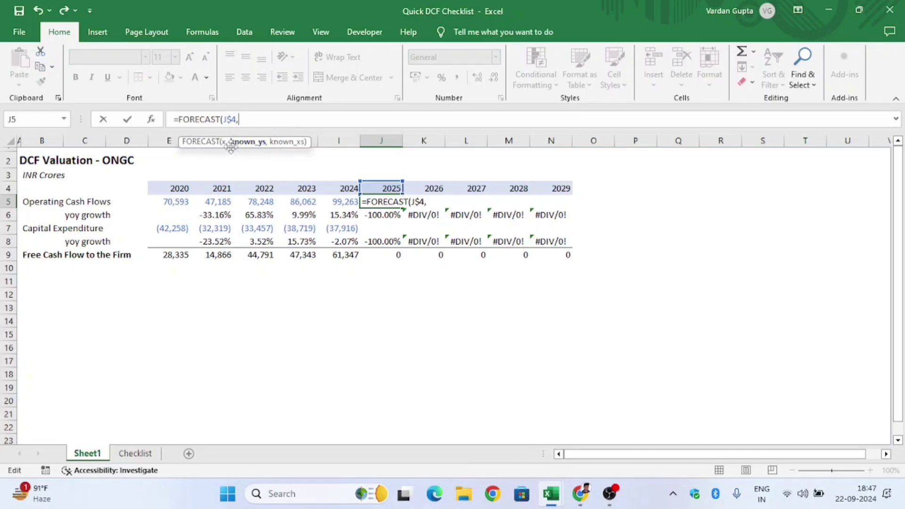
# Set the known_ys argument to the historical operating cash flows with locked columns, $E5:$I5.
pyautogui.click(176, 200)
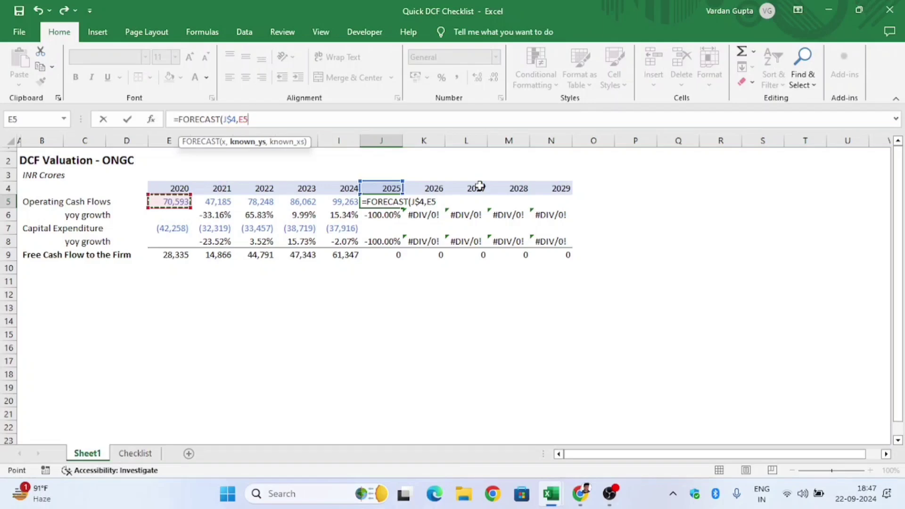
pyautogui.moveTo(177, 200); pyautogui.dragTo(351, 202)
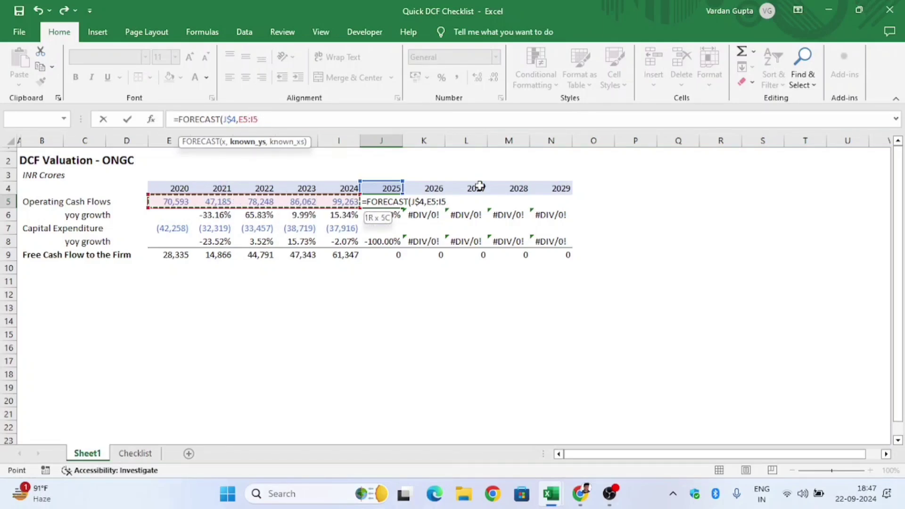
pyautogui.click(238, 119)
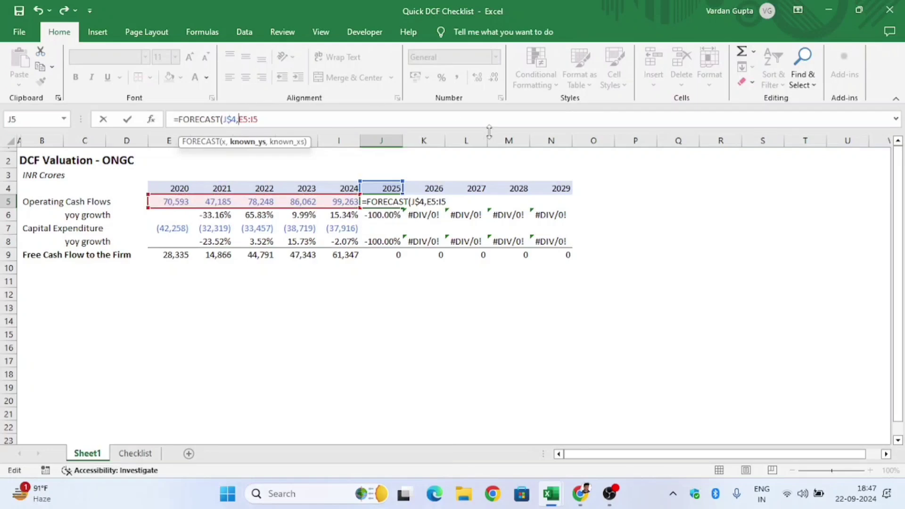
pyautogui.write('$4,$')
pyautogui.press('Right')
pyautogui.write(',')
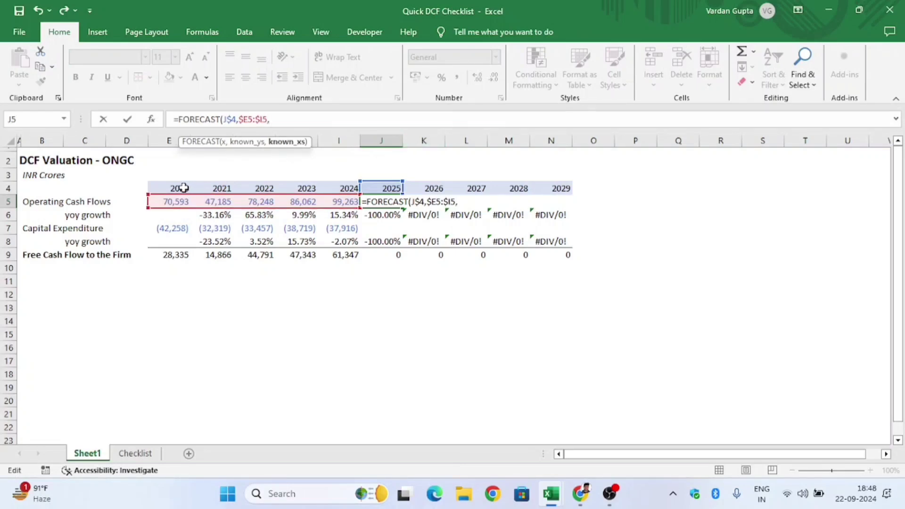
# Set the known_xs argument to the historical years as $E$4:$I$4 and complete the FORECAST formula in J5.
pyautogui.click(183, 188)
pyautogui.hotkey('shift', 'Right')
pyautogui.hotkey('shift', 'Right')
pyautogui.hotkey('shift', 'Right')
pyautogui.hotkey('shift', 'Right')
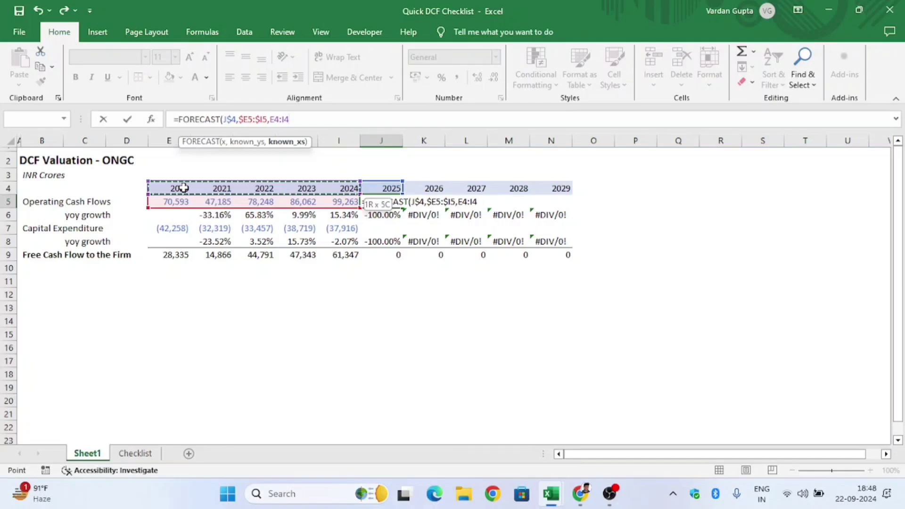
pyautogui.press('F4')
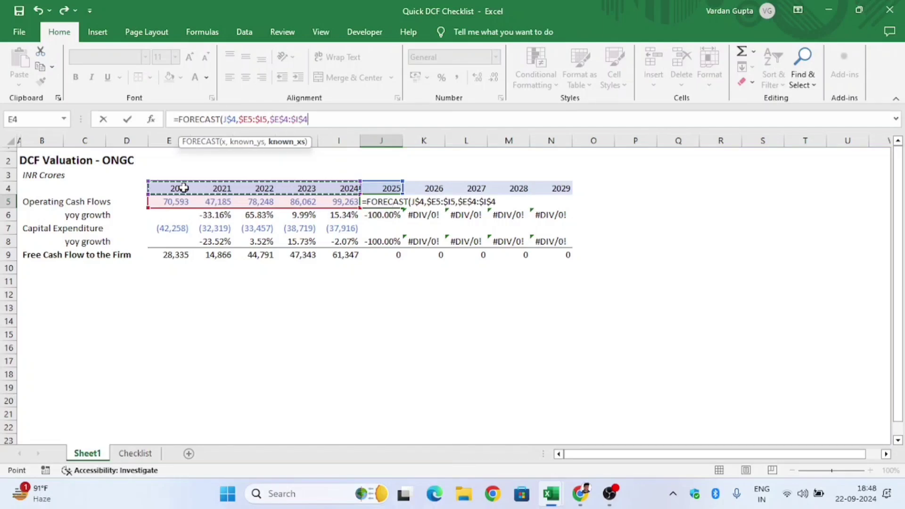
pyautogui.write(')')
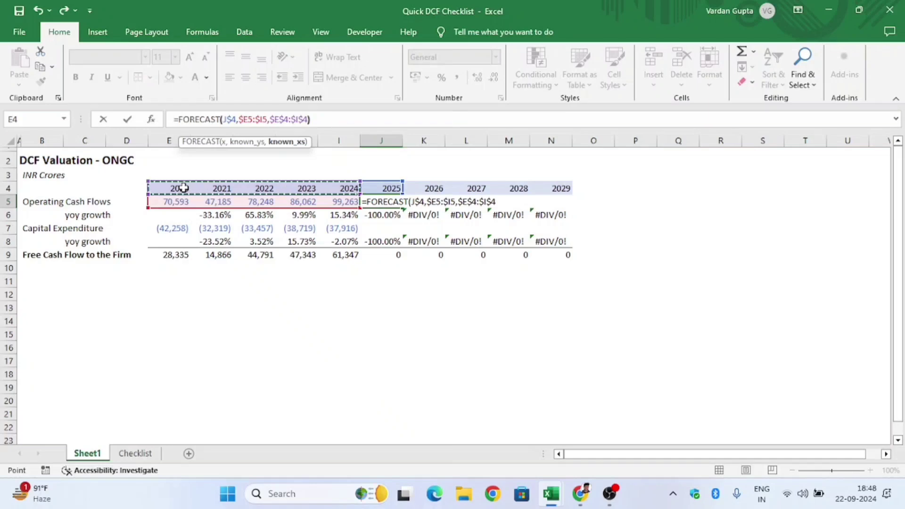
pyautogui.press('Return')
# Check the 2025 forecast formula in J5, its growth formula in J6 and the historical operating cash flows it draws on.
pyautogui.press('F2')
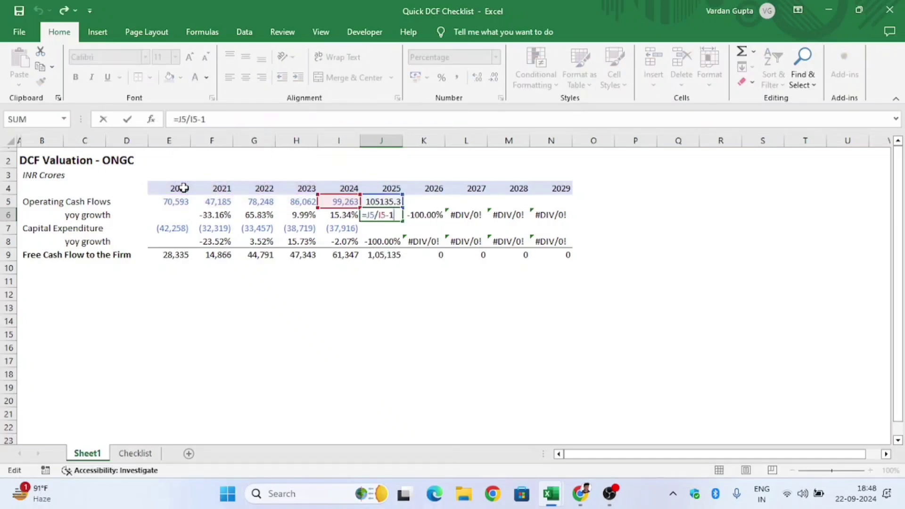
pyautogui.hotkey('shift', 'Return')
pyautogui.press('F2')
pyautogui.press('Escape')
pyautogui.press('F2')
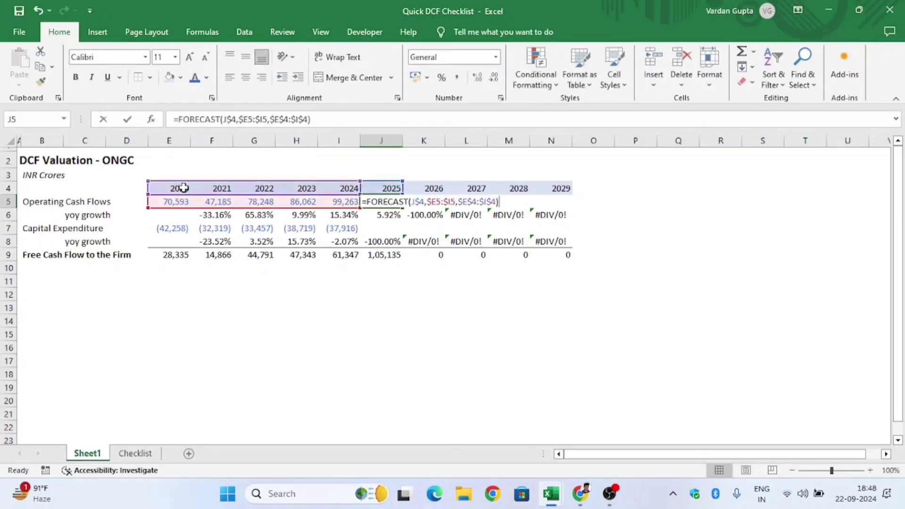
pyautogui.press('Escape')
pyautogui.press('Left')
pyautogui.hotkey('ctrl', 'shift', 'Left')
pyautogui.press('Right')
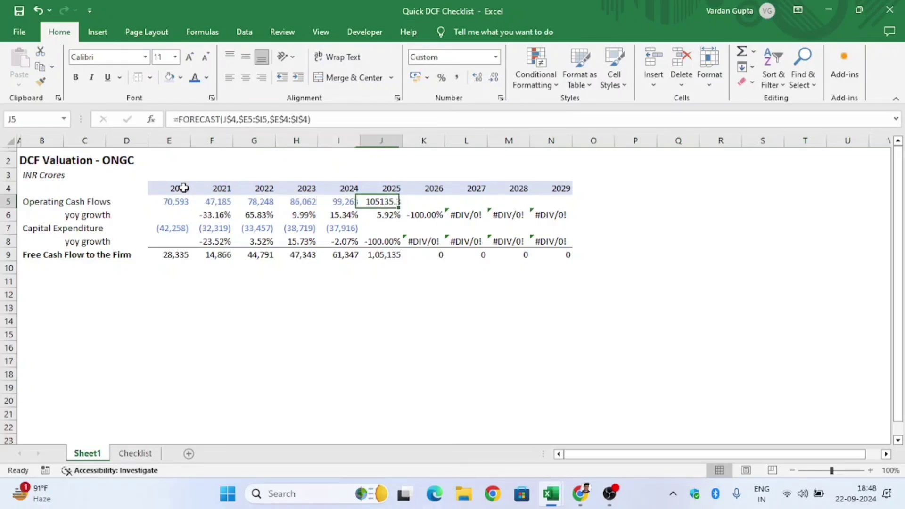
pyautogui.press('F2')
pyautogui.press('Escape')
# Apply the formatting of the 2024 operating cash flow in I5 to the 2025 forecast in J5 using Paste Special Formats.
pyautogui.press('Left')
pyautogui.hotkey('ctrl', 'c')
pyautogui.press('Right')
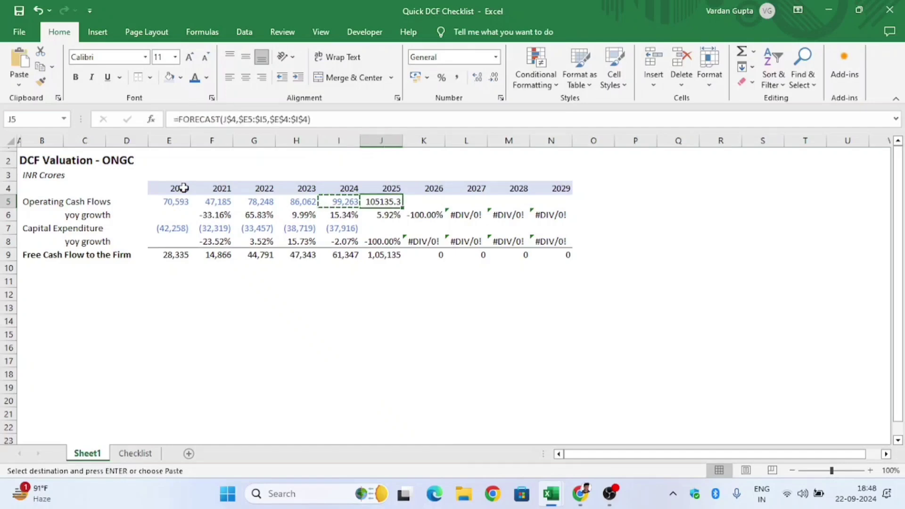
pyautogui.hotkey('ctrl', 'alt', 'v')
pyautogui.press('t')
pyautogui.press('Return')
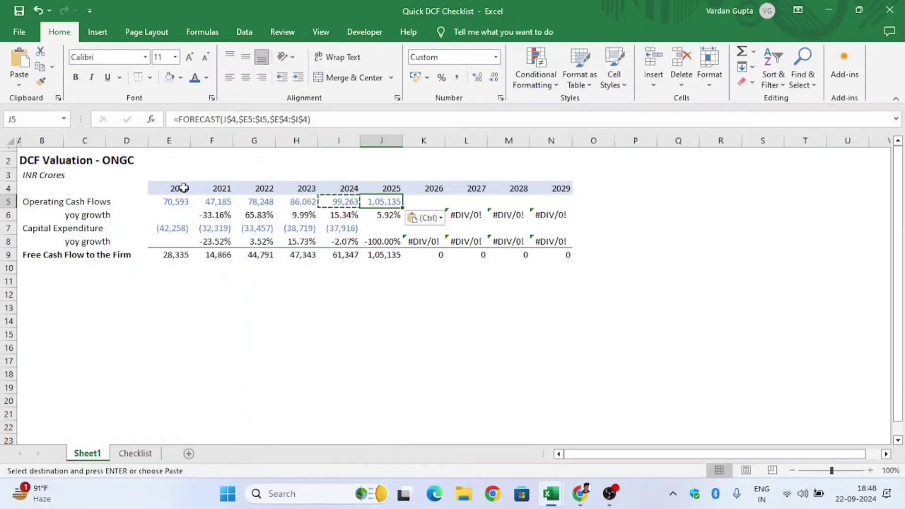
# Set the font colour of the 2025 operating cash flow forecast in J5 to Automatic.
pyautogui.hotkey('alt', 'h')
pyautogui.press('f')
pyautogui.press('c')
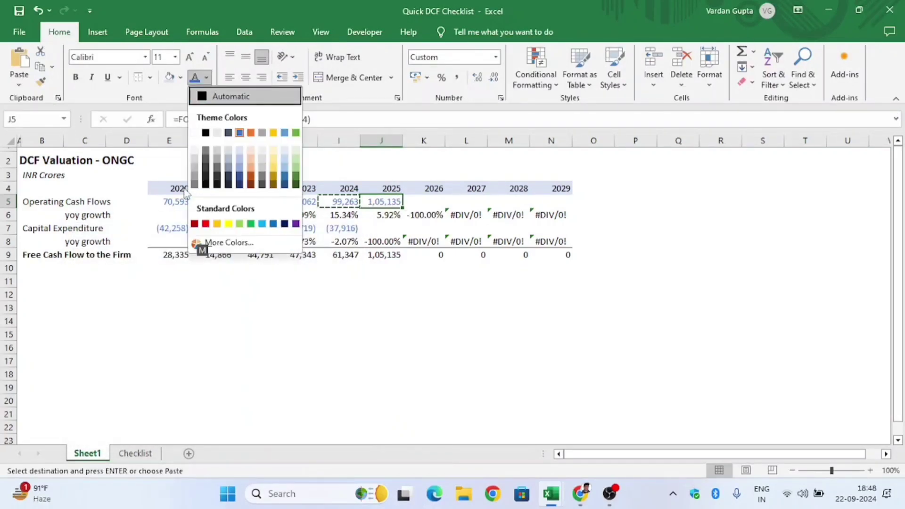
pyautogui.press('Return')
pyautogui.press('F2')
pyautogui.press('Escape')
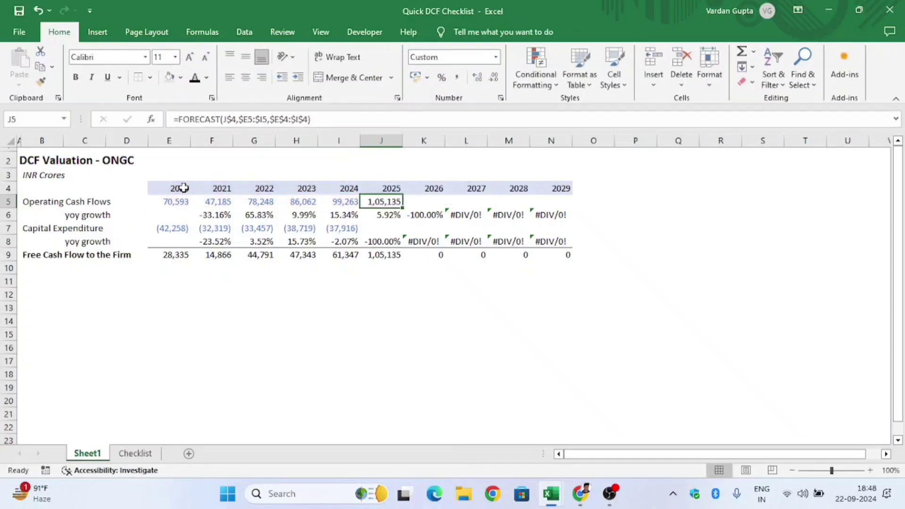
# Copy the operating cash flow forecast formula from J5 across the row through 2029 in N5.
pyautogui.hotkey('ctrl', 'c')
pyautogui.hotkey('shift', 'Right')
pyautogui.hotkey('shift', 'Right')
pyautogui.hotkey('shift', 'Right')
pyautogui.hotkey('shift', 'Right')
pyautogui.hotkey('shift', 'Right')
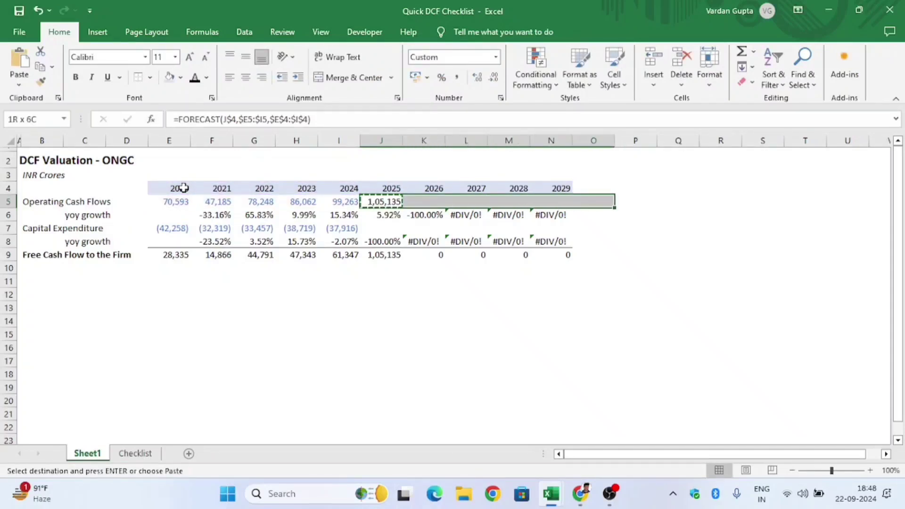
pyautogui.hotkey('shift', 'Left')
pyautogui.hotkey('ctrl', 'v')
pyautogui.press('F2')
pyautogui.press('Escape')
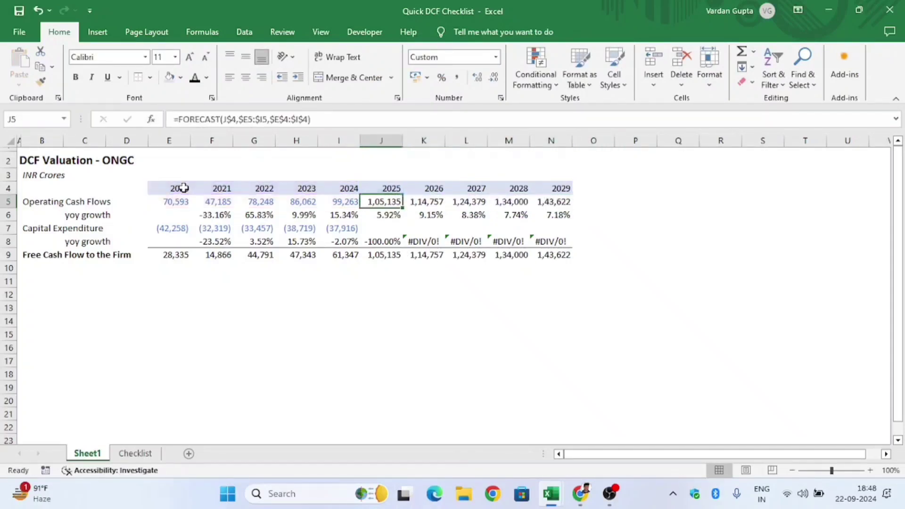
# Examine the forecast operating cash flows through 2029 in row 5 and compare them with the historical figures.
pyautogui.press('Right')
pyautogui.press('Right')
pyautogui.press('Right')
pyautogui.press('F2')
pyautogui.press('Tab')
pyautogui.press('Left')
pyautogui.press('Left')
pyautogui.press('Left')
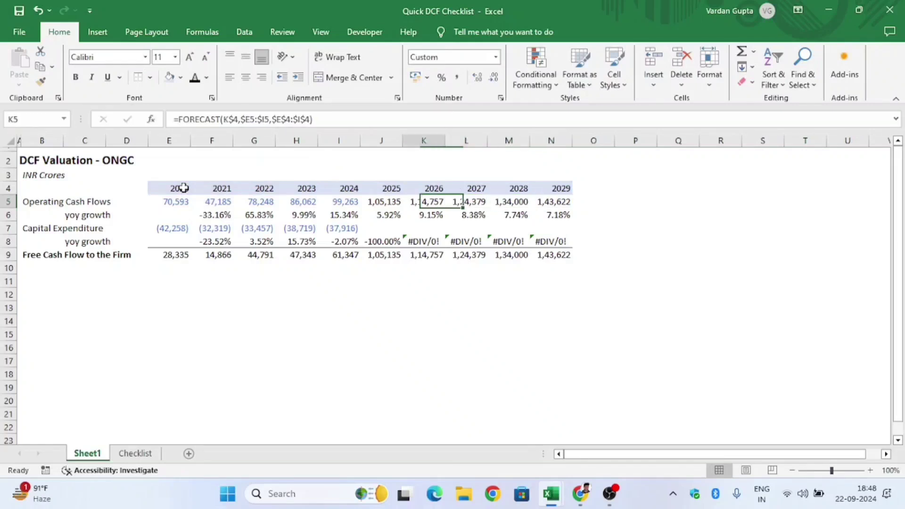
pyautogui.press('Right')
pyautogui.press('Right')
pyautogui.press('Right')
pyautogui.press('Left')
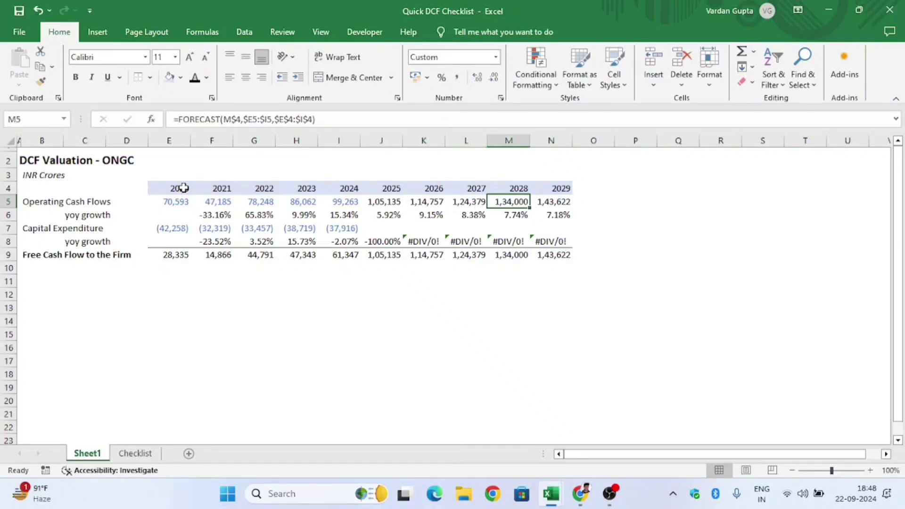
pyautogui.press('Left')
pyautogui.press('Left')
pyautogui.press('Left')
pyautogui.press('Left')
pyautogui.hotkey('ctrl', 'shift', 'Left')
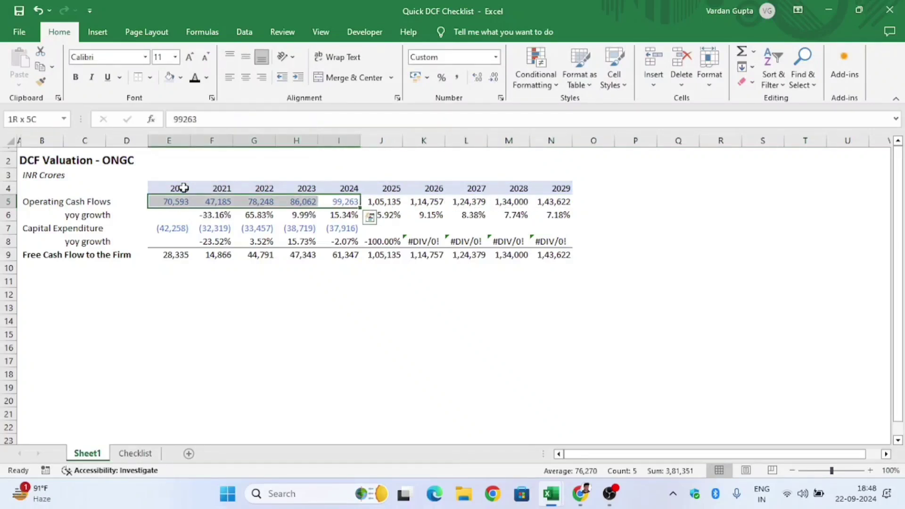
pyautogui.press('Right')
pyautogui.press('Right')
pyautogui.press('Down')
pyautogui.press('Down')
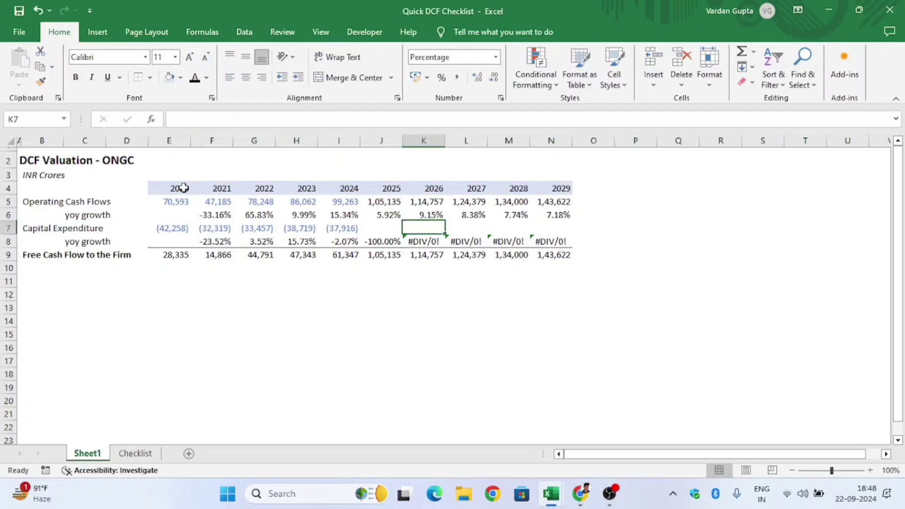
# Copy the operating cash flow forecasts J5:N5 into the capital expenditure row, starting at J7.
pyautogui.press('Left')
pyautogui.press('Up')
pyautogui.press('Up')
pyautogui.hotkey('ctrl', 'shift', 'Right')
pyautogui.hotkey('ctrl', 'c')
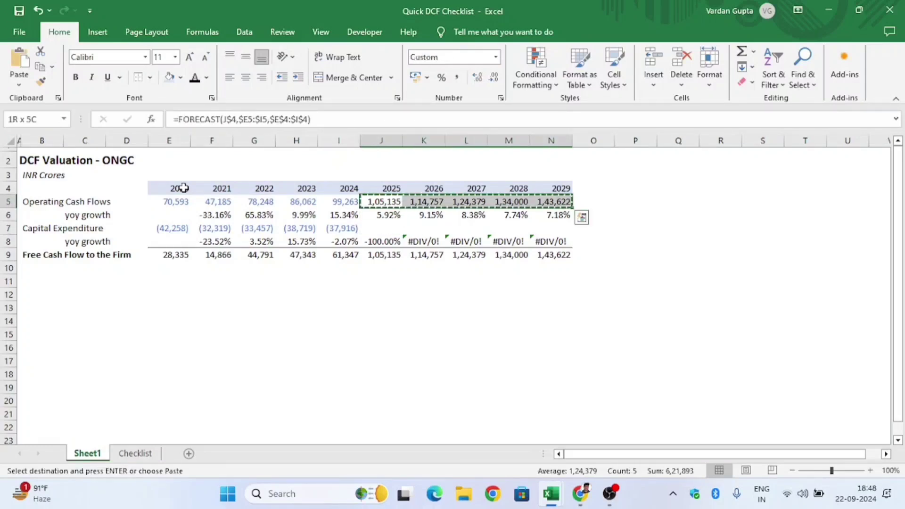
pyautogui.press('Down')
pyautogui.press('Down')
pyautogui.press('Up')
pyautogui.press('Up')
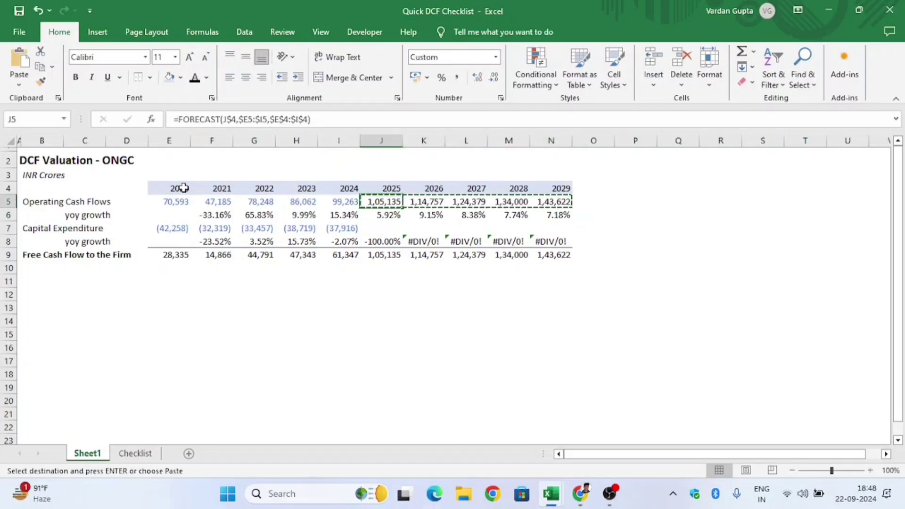
pyautogui.press('Down')
pyautogui.press('Down')
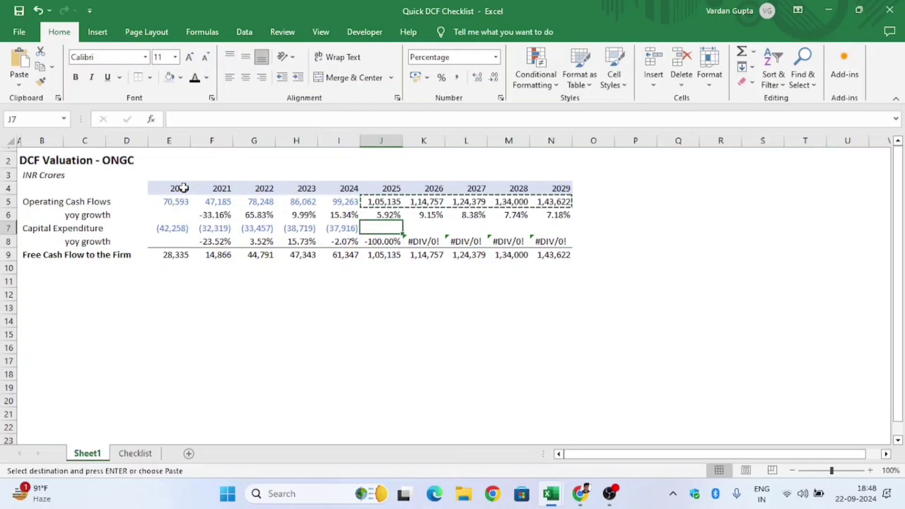
pyautogui.hotkey('ctrl', 'v')
# Check the references in the capital expenditure forecast formulas from J7 to N7.
pyautogui.press('Left')
pyautogui.press('Right')
pyautogui.press('F2')
pyautogui.press('Tab')
pyautogui.press('F2')
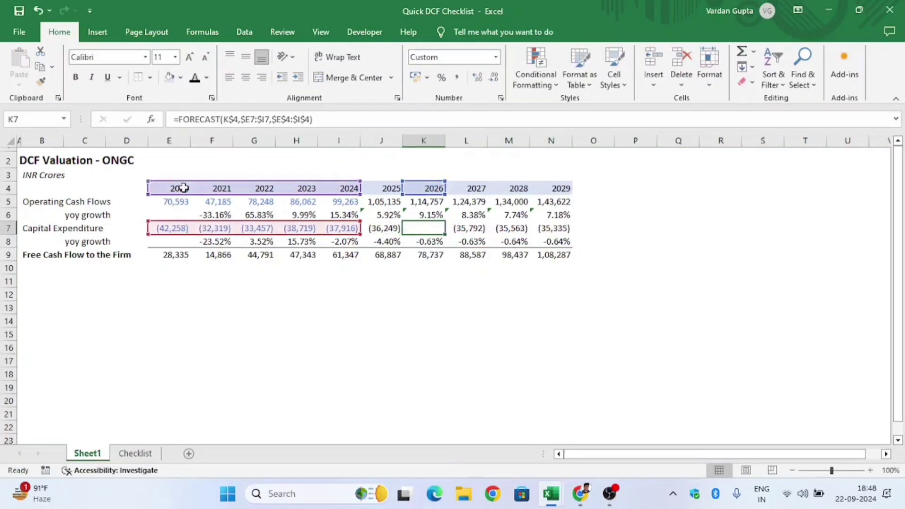
pyautogui.press('Tab')
pyautogui.press('F2')
pyautogui.press('Tab')
pyautogui.press('F2')
pyautogui.press('Tab')
pyautogui.press('F2')
pyautogui.press('Escape')
pyautogui.press('Left')
pyautogui.press('Left')
pyautogui.press('Left')
pyautogui.press('Left')
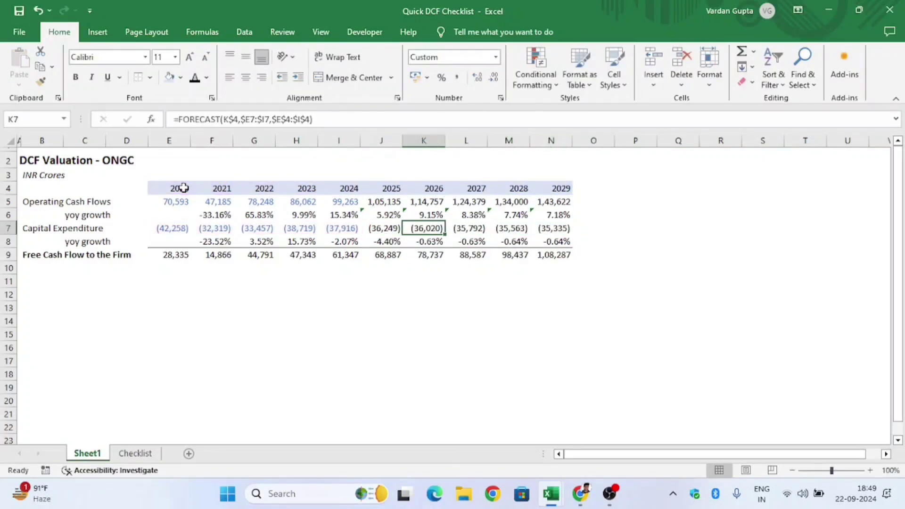
# Review the historical capital expenditure in row 7 and the 2025 free cash flow in J9.
pyautogui.press('Left')
pyautogui.press('Left')
pyautogui.press('Left')
pyautogui.press('Right')
pyautogui.press('Right')
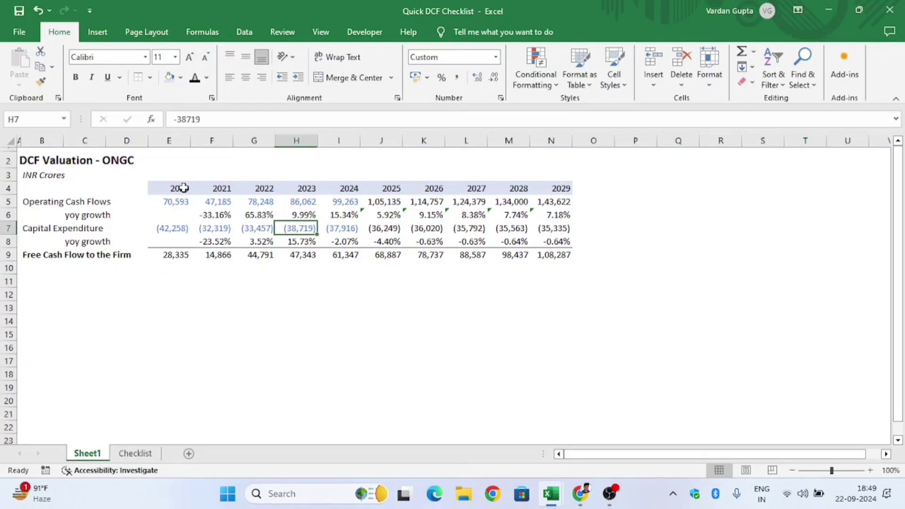
pyautogui.press('Down')
pyautogui.press('Right')
pyautogui.press('Down')
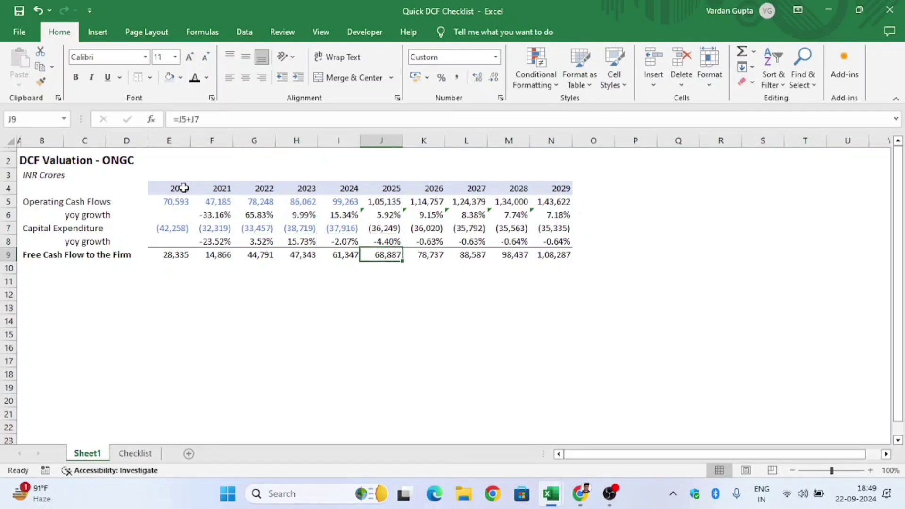
# Copy the entire capital expenditure yoy growth row, row 8, into row 10 beneath Free Cash Flow to the Firm.
pyautogui.press('Left')
pyautogui.press('Left')
pyautogui.press('Home')
pyautogui.press('Up')
pyautogui.hotkey('shift', 'space')
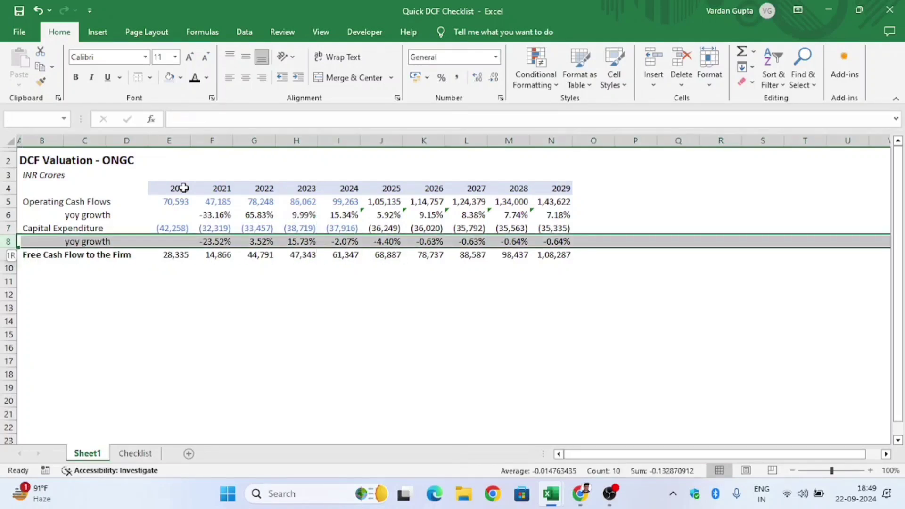
pyautogui.hotkey('ctrl', 'c')
pyautogui.press('Down')
pyautogui.press('Down')
pyautogui.hotkey('ctrl', 'v')
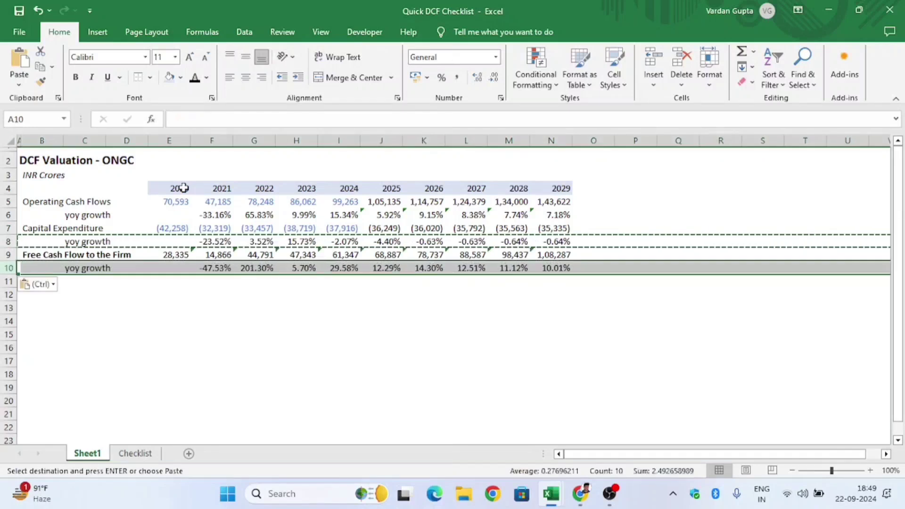
# Check the free cash flow growth formulas across row 10 for the historical and forecast years.
pyautogui.press('Right')
pyautogui.press('Right')
pyautogui.press('Right')
pyautogui.press('Right')
pyautogui.press('Right')
pyautogui.press('Right')
pyautogui.press('F2')
pyautogui.press('Escape')
pyautogui.press('Right')
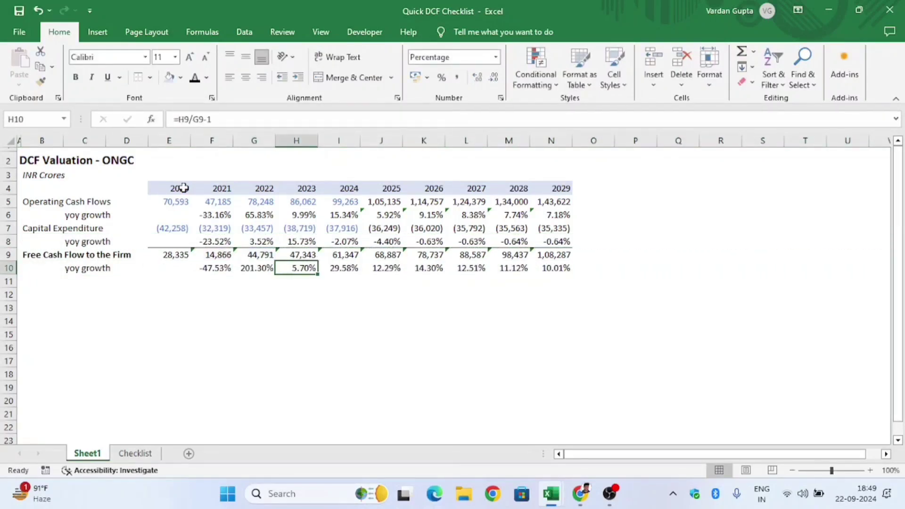
pyautogui.press('Right')
pyautogui.press('F2')
pyautogui.press('Escape')
pyautogui.press('Right')
pyautogui.press('F2')
pyautogui.press('Escape')
pyautogui.press('Right')
pyautogui.press('F2')
pyautogui.press('Escape')
pyautogui.press('Right')
pyautogui.press('F2')
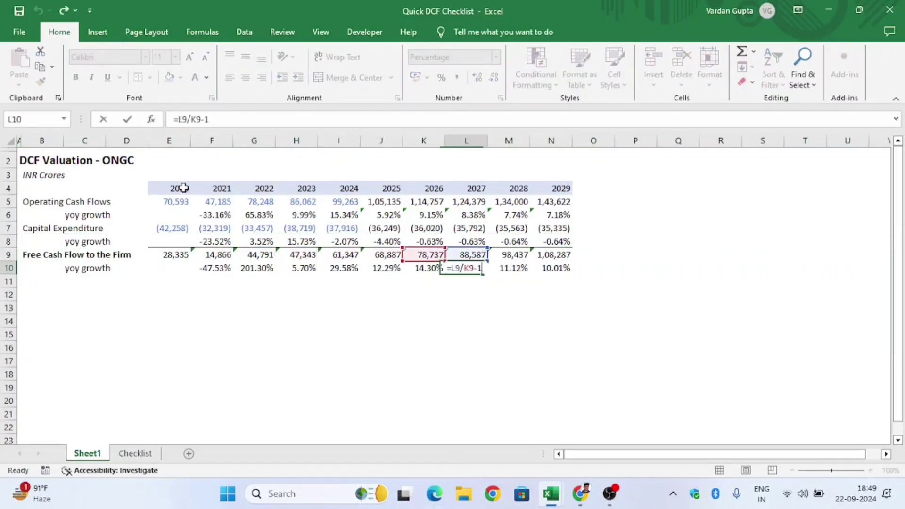
pyautogui.press('Escape')
pyautogui.press('Right')
pyautogui.press('F2')
pyautogui.press('Escape')
# Enter the label PV of FCFF in B11 below the free cash flow growth row.
pyautogui.press('Home')
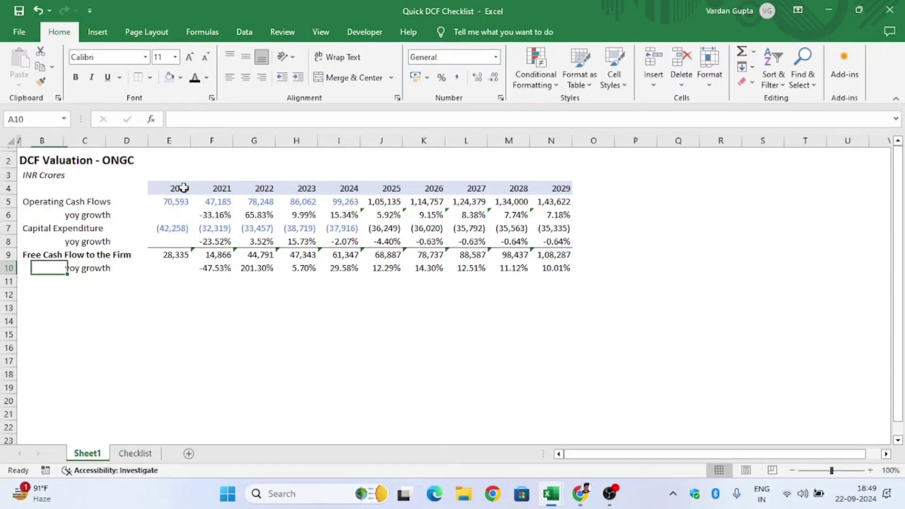
pyautogui.press('Right')
pyautogui.press('Down')
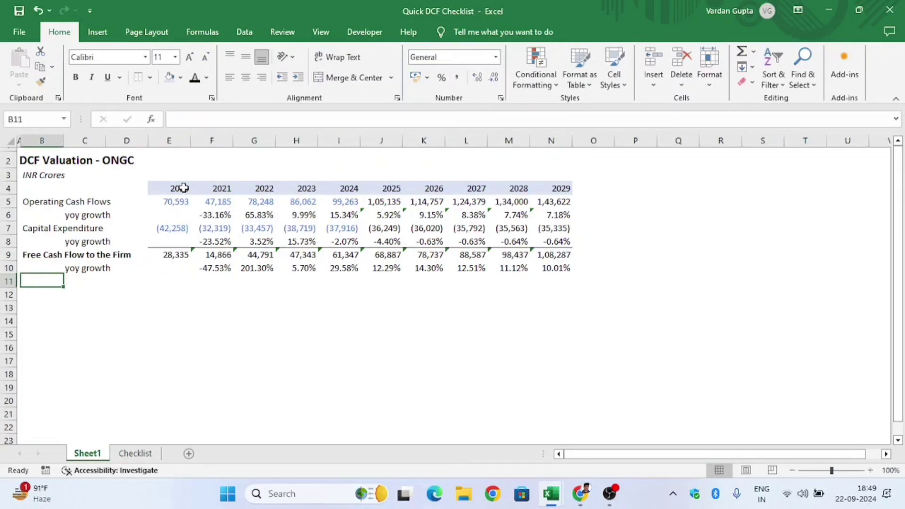
pyautogui.write('P')
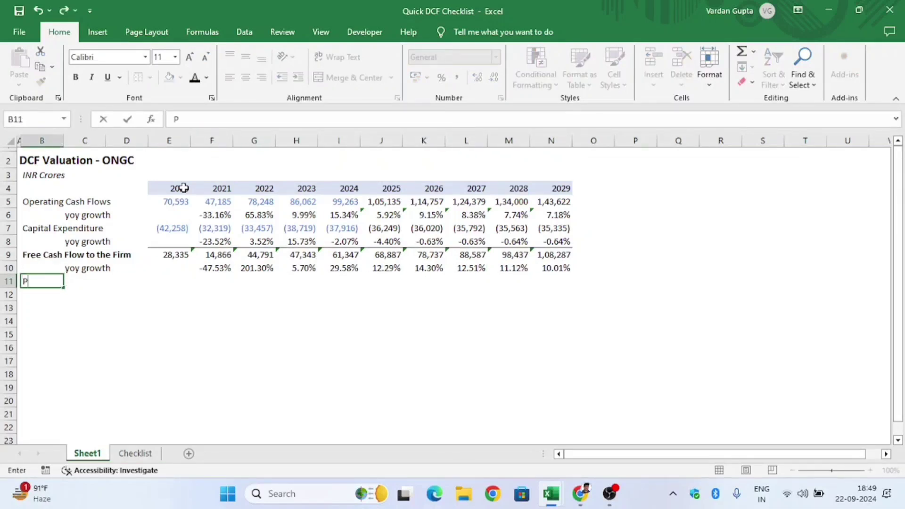
pyautogui.write('V of FCFF')
pyautogui.press('Return')
pyautogui.press('Return')
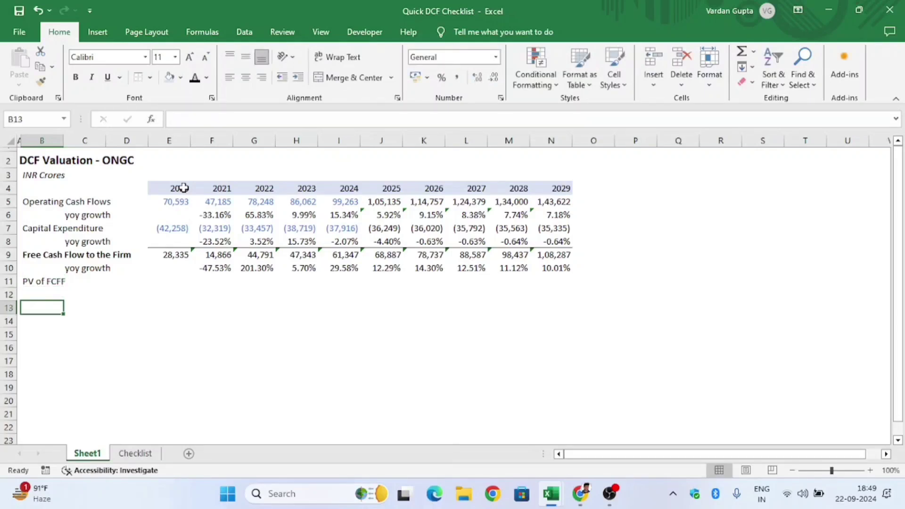
# Make the PV of FCFF label in B11 bold.
pyautogui.press('Up')
pyautogui.press('Up')
pyautogui.hotkey('ctrl', 'b')
pyautogui.hotkey('ctrl', 'b')
pyautogui.press('Right')
pyautogui.press('Right')
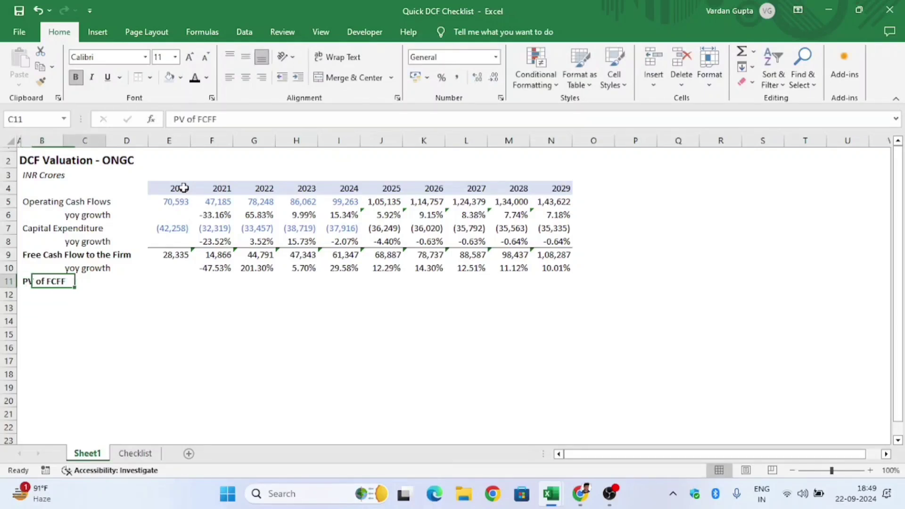
# Insert a blank row 11 between the free cash flow growth row and the PV of FCFF label.
pyautogui.press('Left')
pyautogui.press('Left')
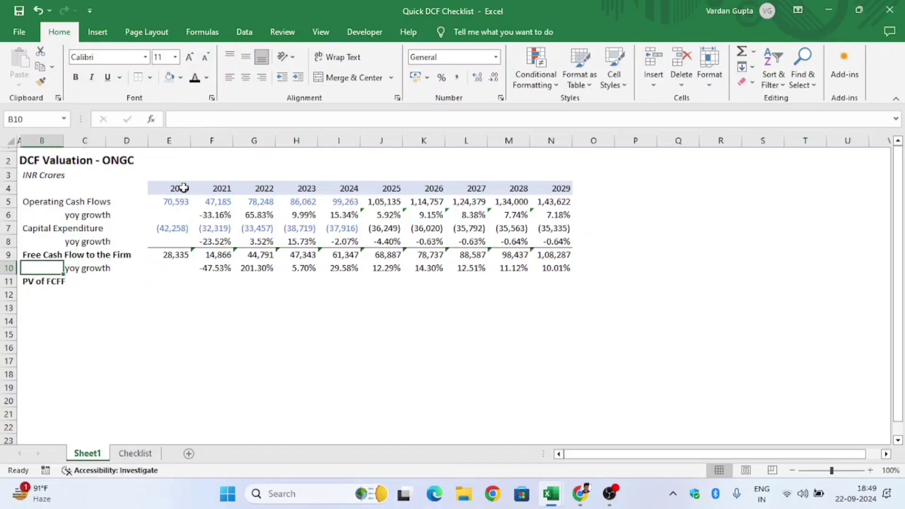
pyautogui.hotkey('ctrl', 'b')
pyautogui.hotkey('ctrl', 'shift', '+')
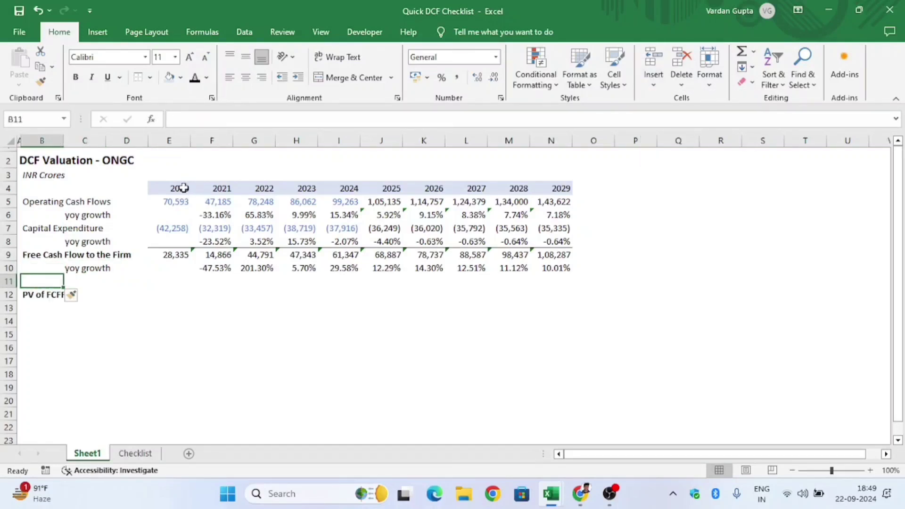
# Enter the label Discount Period in B11 above PV of FCFF.
pyautogui.write('Discount P')
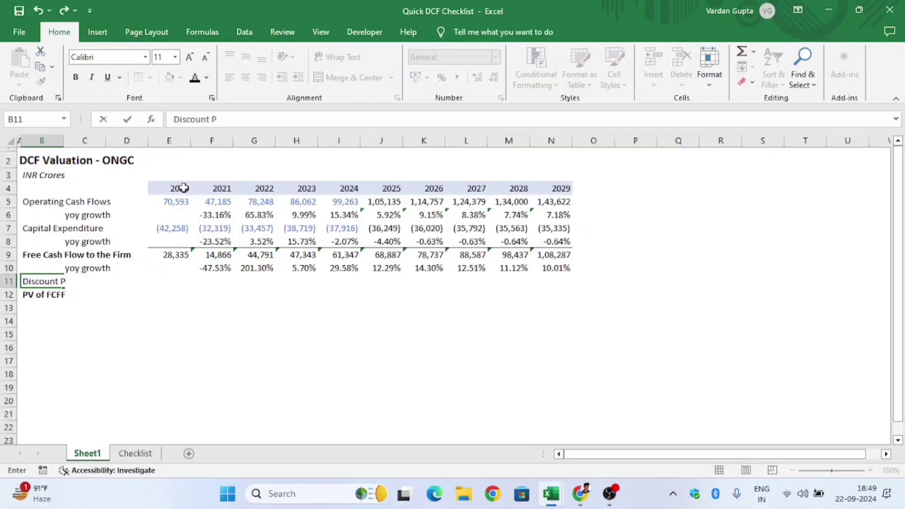
pyautogui.write('riod')
pyautogui.press('Return')
pyautogui.press('F2')
pyautogui.press('Escape')
pyautogui.press('Up')
pyautogui.press('F2')
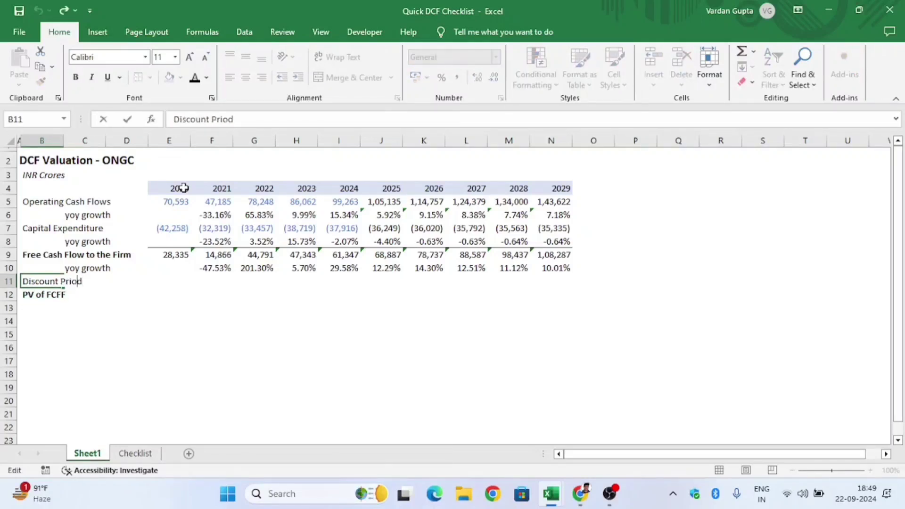
pyautogui.write('e')
pyautogui.press('Return')
pyautogui.press('Up')
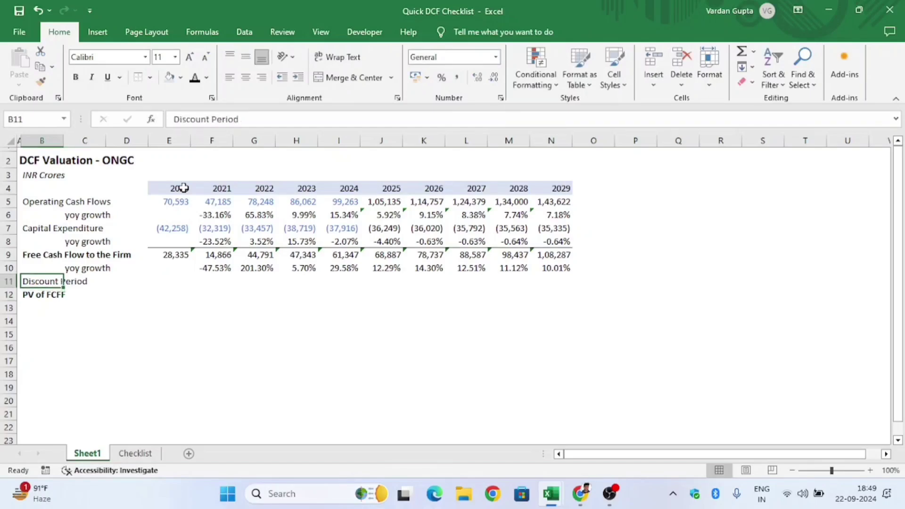
pyautogui.press('Right')
pyautogui.press('Right')
pyautogui.press('Right')
pyautogui.press('Right')
pyautogui.press('Right')
pyautogui.press('Right')
pyautogui.press('Right')
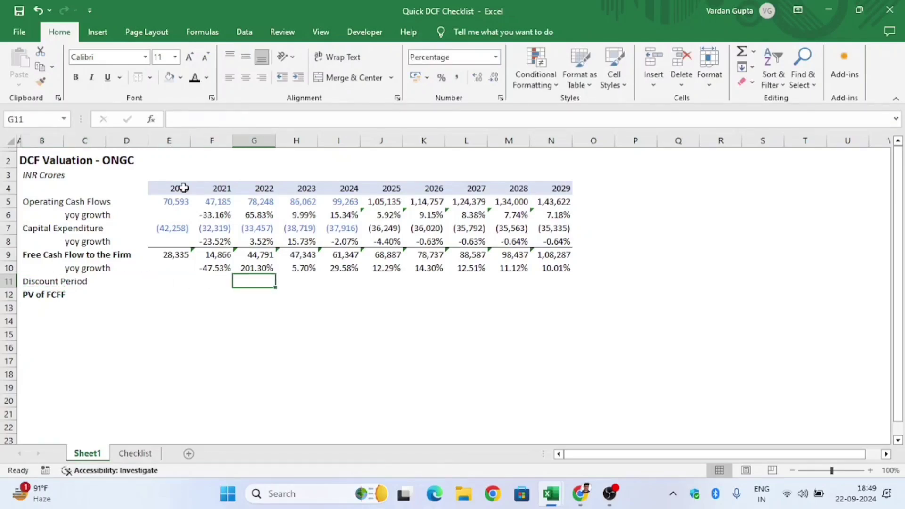
pyautogui.press('Up')
pyautogui.press('Up')
pyautogui.press('Up')
pyautogui.press('Up')
pyautogui.press('Up')
pyautogui.press('Up')
pyautogui.press('Up')
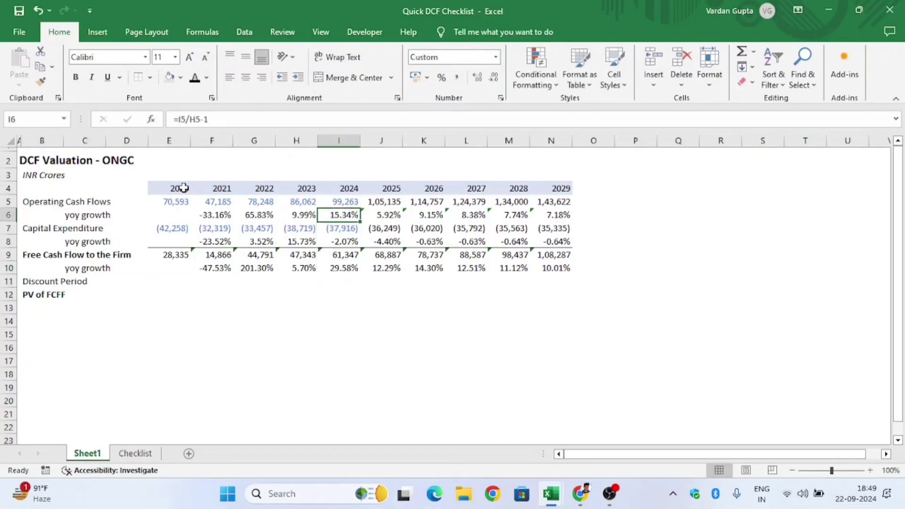
pyautogui.hotkey('shift', 'Down')
pyautogui.hotkey('shift', 'Down')
pyautogui.hotkey('shift', 'Down')
pyautogui.hotkey('shift', 'Down')
pyautogui.hotkey('shift', 'Down')
pyautogui.hotkey('shift', 'Down')
pyautogui.hotkey('shift', 'Down')
pyautogui.hotkey('shift', 'Down')
pyautogui.hotkey('shift', 'Down')
pyautogui.hotkey('shift', 'Down')
pyautogui.hotkey('shift', 'Down')
pyautogui.hotkey('shift', 'Down')
pyautogui.hotkey('shift', 'Down')
pyautogui.hotkey('shift', 'Down')
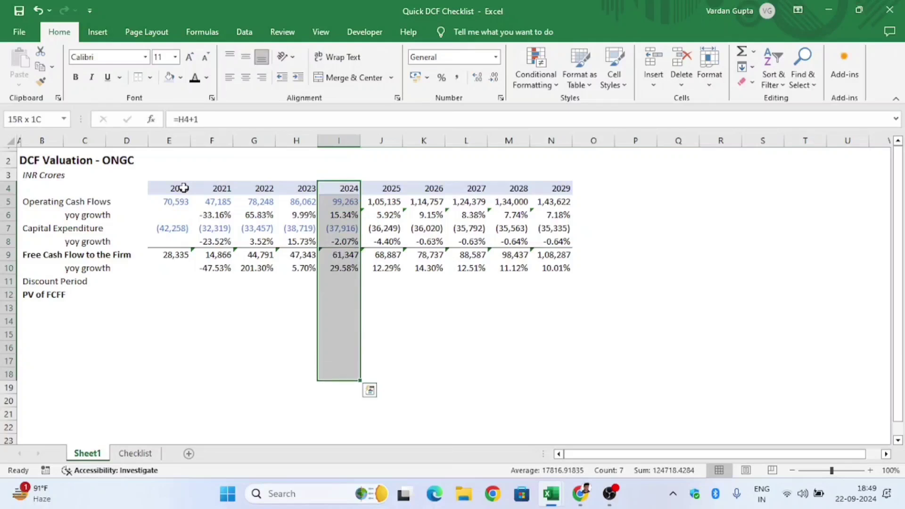
pyautogui.hotkey('alt', 'h')
pyautogui.press('h')
pyautogui.press('Down')
pyautogui.press('Escape')
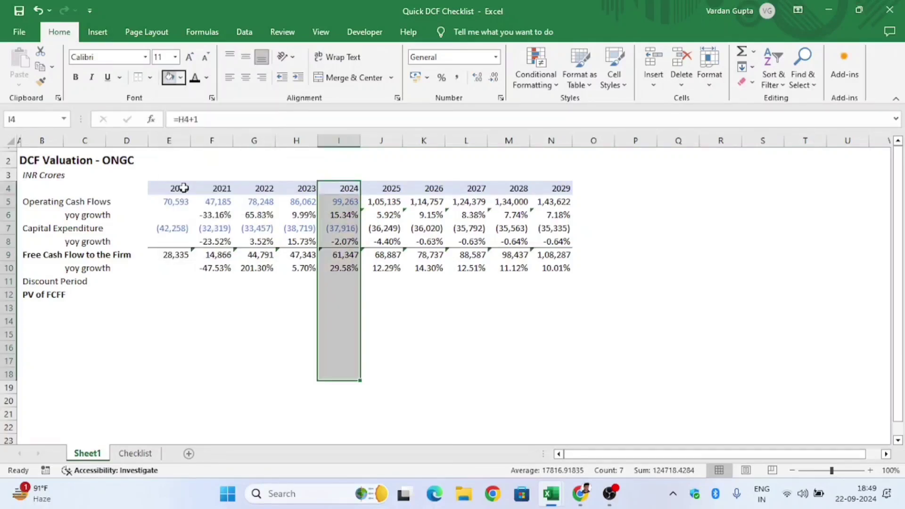
# Fill the 2024 column cells I5:I19 with a light gold background, leaving out the year header.
pyautogui.press('Down')
pyautogui.press('Escape')
pyautogui.press('Down')
pyautogui.hotkey('shift', 'Down')
pyautogui.hotkey('shift', 'Down')
pyautogui.hotkey('shift', 'Down')
pyautogui.hotkey('shift', 'Down')
pyautogui.hotkey('shift', 'Down')
pyautogui.hotkey('shift', 'Down')
pyautogui.hotkey('shift', 'Down')
pyautogui.hotkey('shift', 'Down')
pyautogui.hotkey('shift', 'Down')
pyautogui.hotkey('shift', 'Down')
pyautogui.hotkey('shift', 'Down')
pyautogui.hotkey('shift', 'Down')
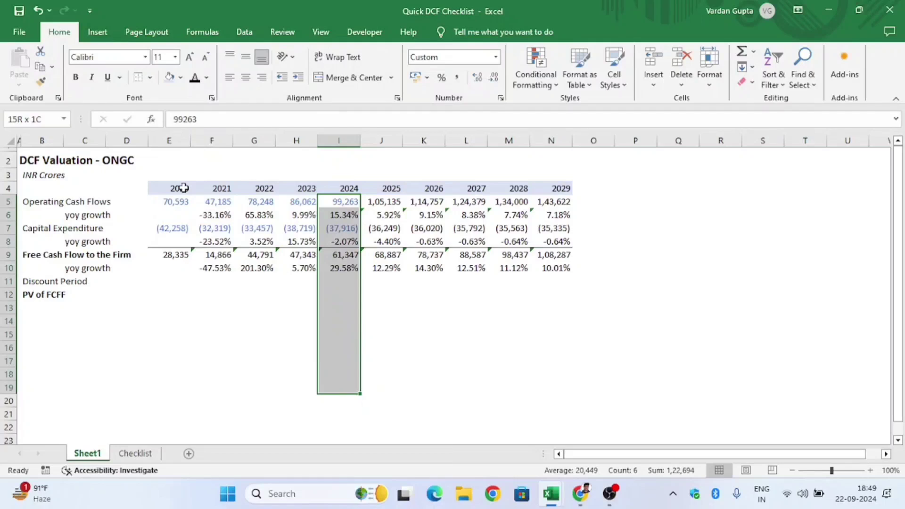
pyautogui.hotkey('alt', 'h')
pyautogui.press('h')
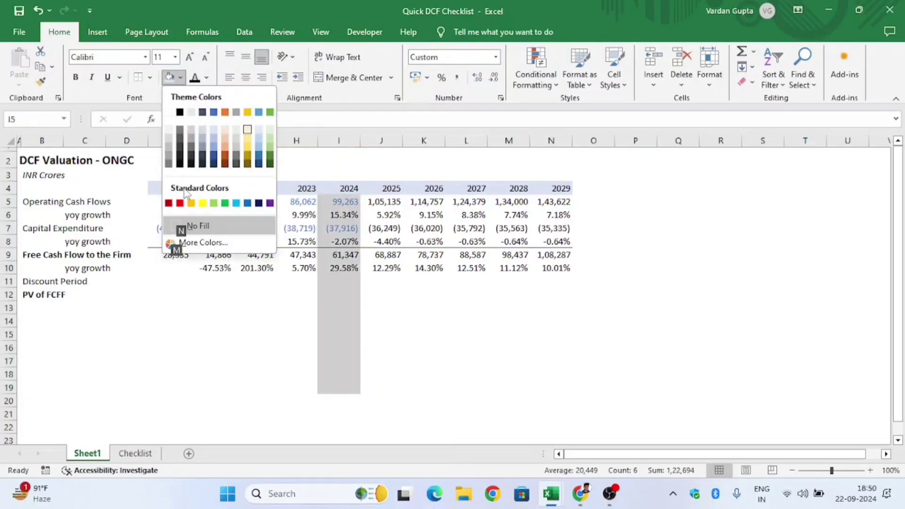
pyautogui.click(247, 130)
# Examine the highlighted 2024 column and the empty Discount Period cells for 2024 to 2026.
pyautogui.press('Left')
pyautogui.press('Right')
pyautogui.press('Down')
pyautogui.press('Down')
pyautogui.press('Down')
pyautogui.press('Down')
pyautogui.press('Down')
pyautogui.press('Down')
pyautogui.press('Down')
pyautogui.press('Down')
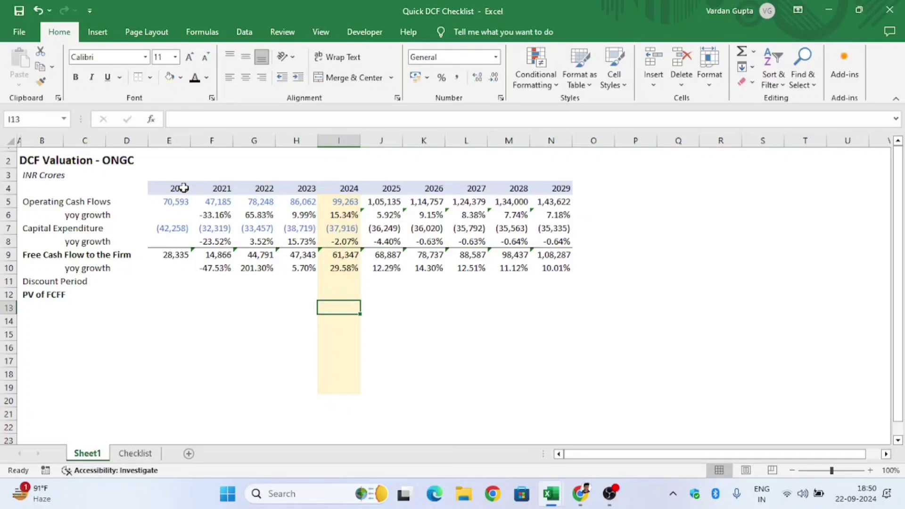
pyautogui.press('Up')
pyautogui.press('Up')
pyautogui.press('Right')
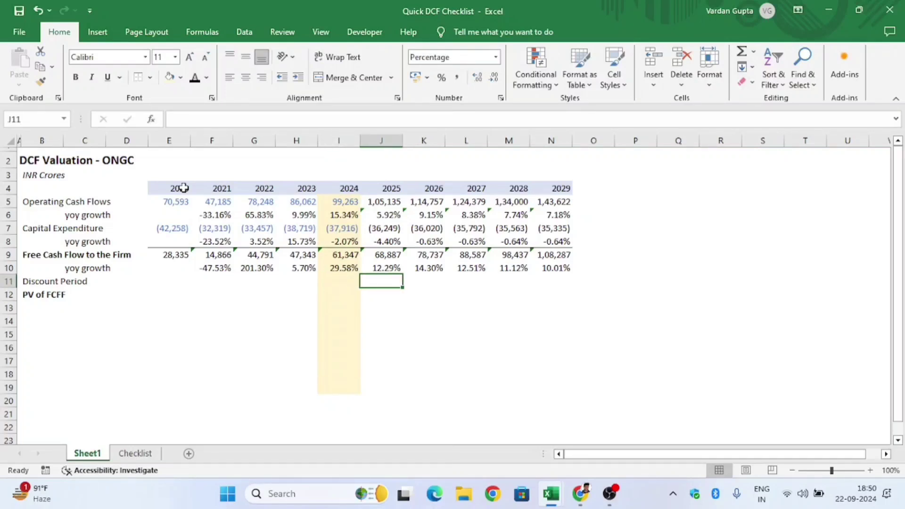
pyautogui.press('Left')
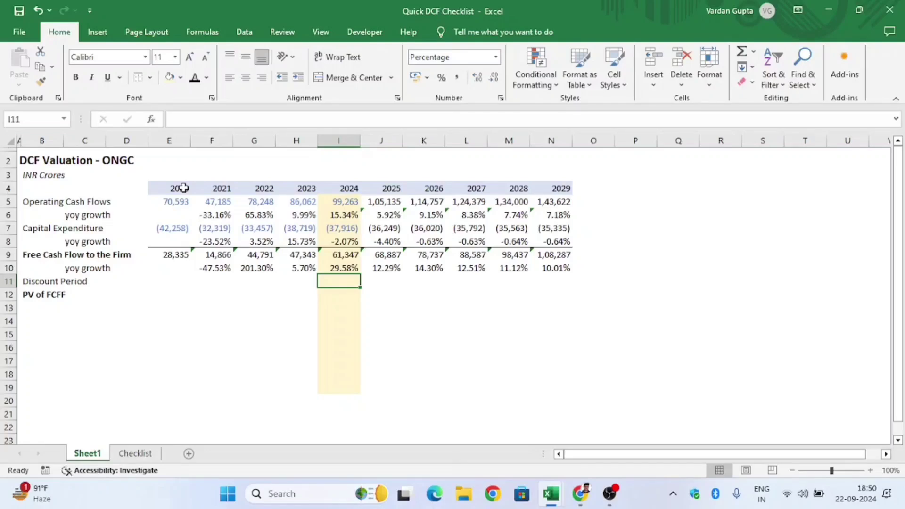
pyautogui.press('Right')
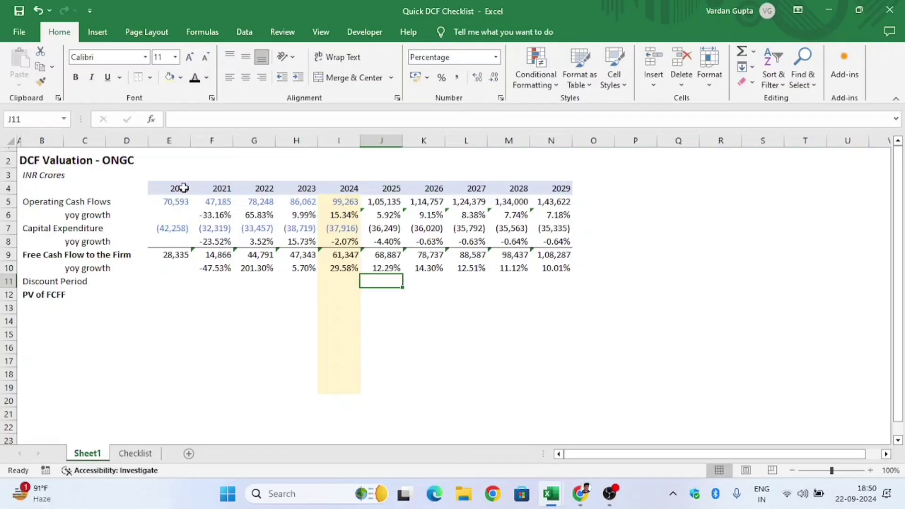
pyautogui.press('Right')
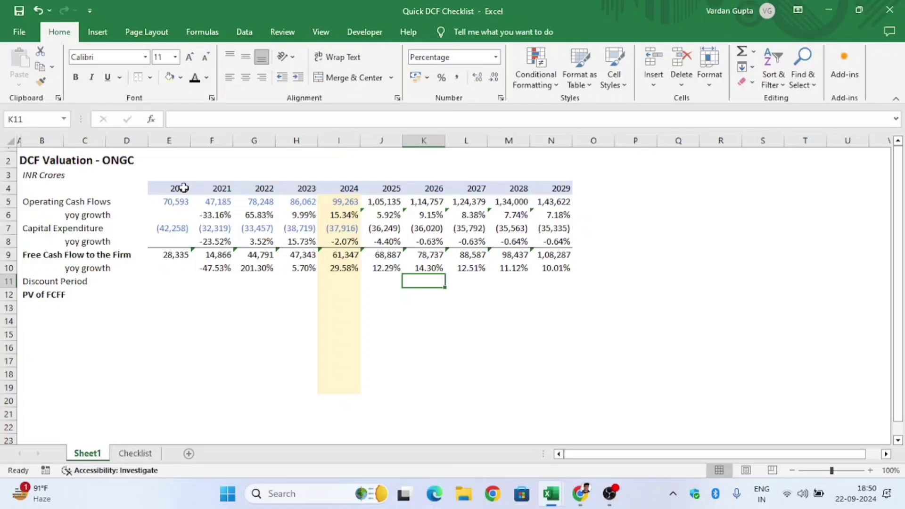
pyautogui.press('Left')
pyautogui.press('Left')
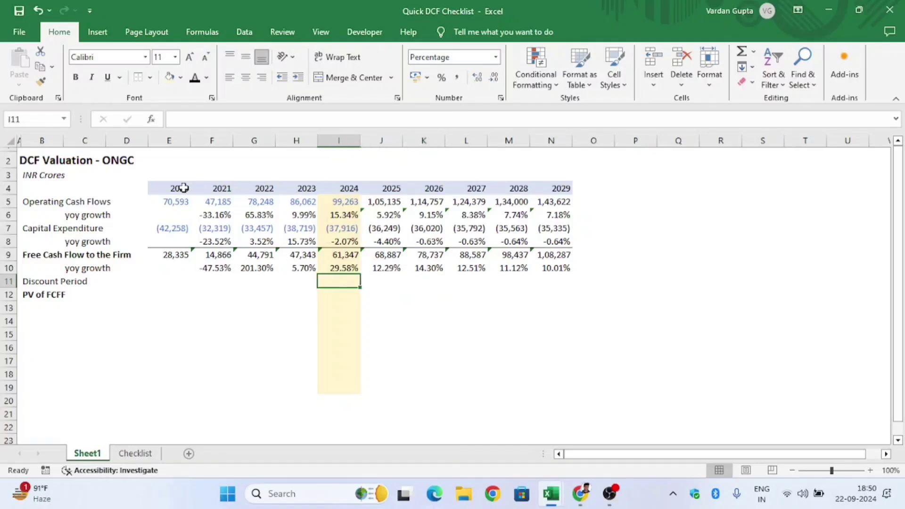
# Enter example inputs beside the model: the amount 100 in P11 and the rate 3% in P12.
pyautogui.press('Right')
pyautogui.press('Right')
pyautogui.press('Right')
pyautogui.press('Right')
pyautogui.press('Right')
pyautogui.press('Right')
pyautogui.press('Right')
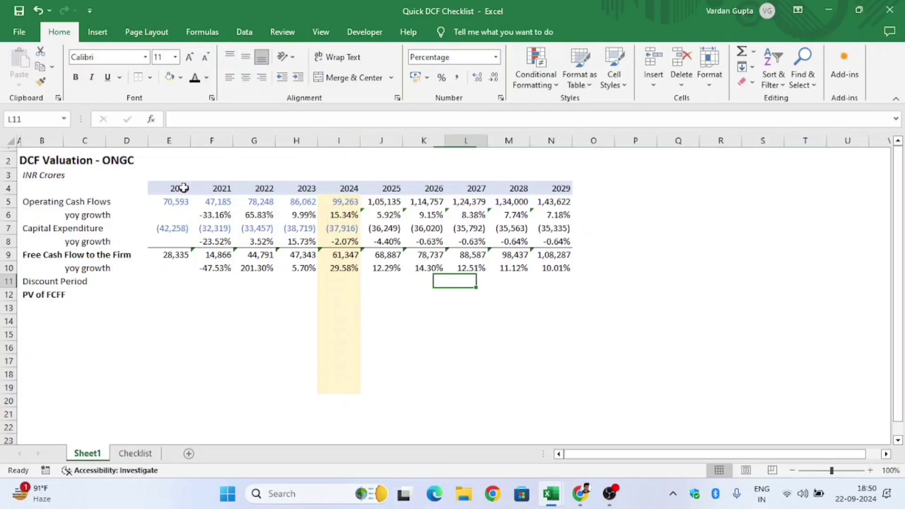
pyautogui.write('100')
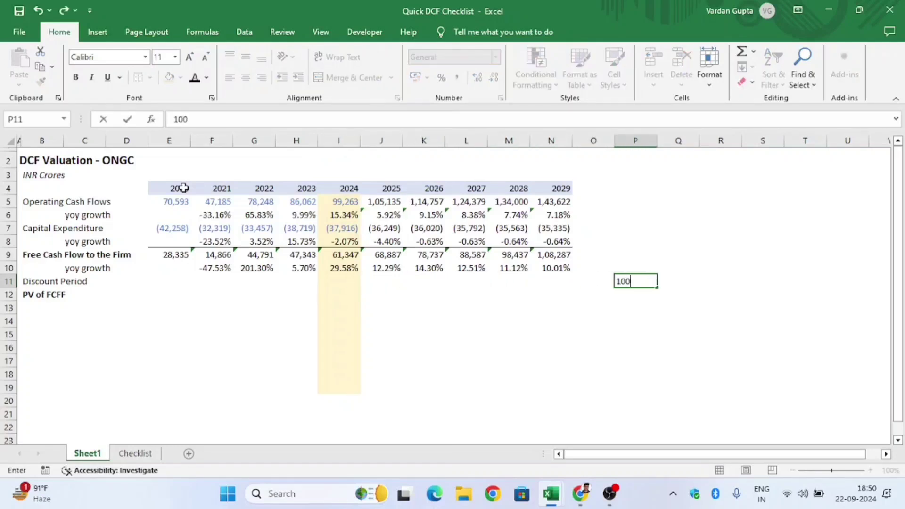
pyautogui.press('Return')
pyautogui.write('3')
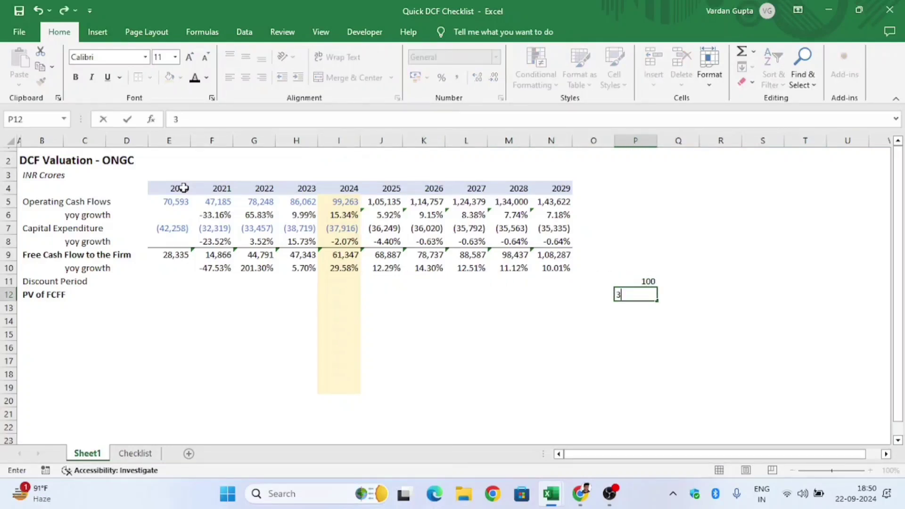
pyautogui.write('%')
pyautogui.press('Return')
# Calculate the example's future value in P13 with the formula =P11*(1+P12).
pyautogui.write('=')
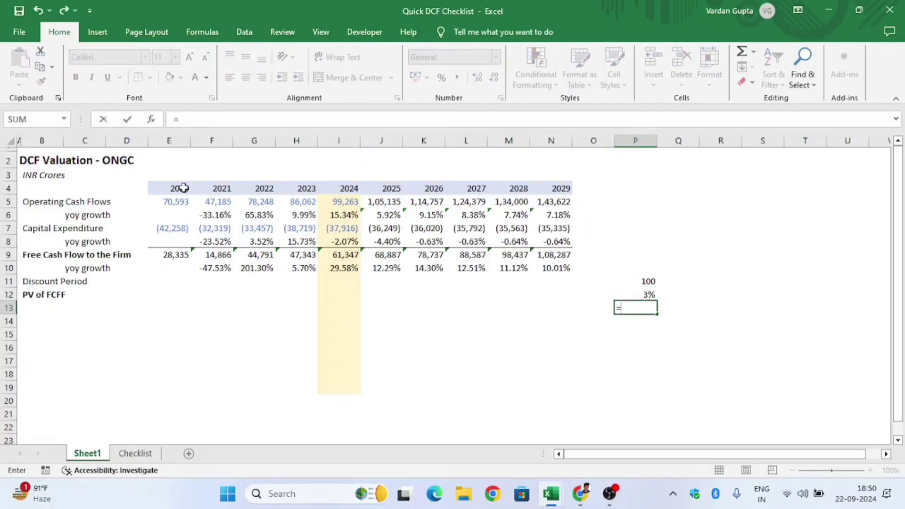
pyautogui.press('Up')
pyautogui.press('Up')
pyautogui.write('*(')
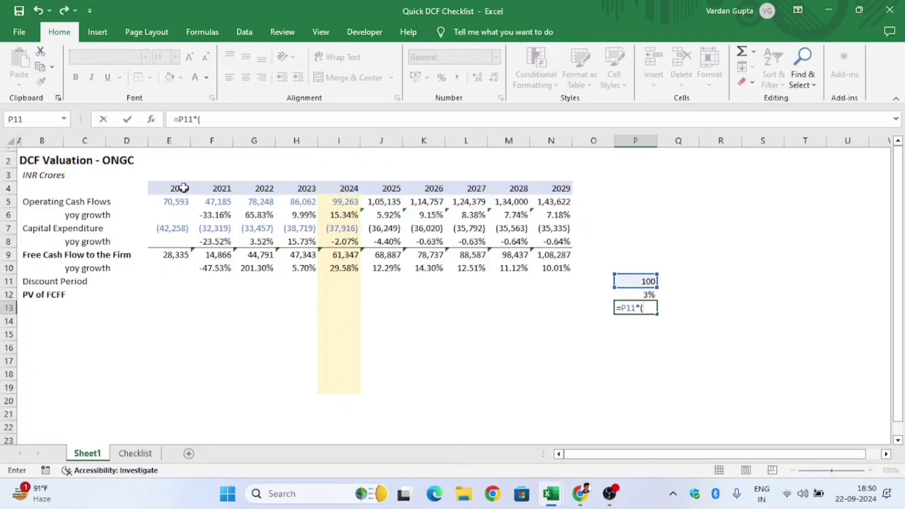
pyautogui.write('1+')
pyautogui.press('Up')
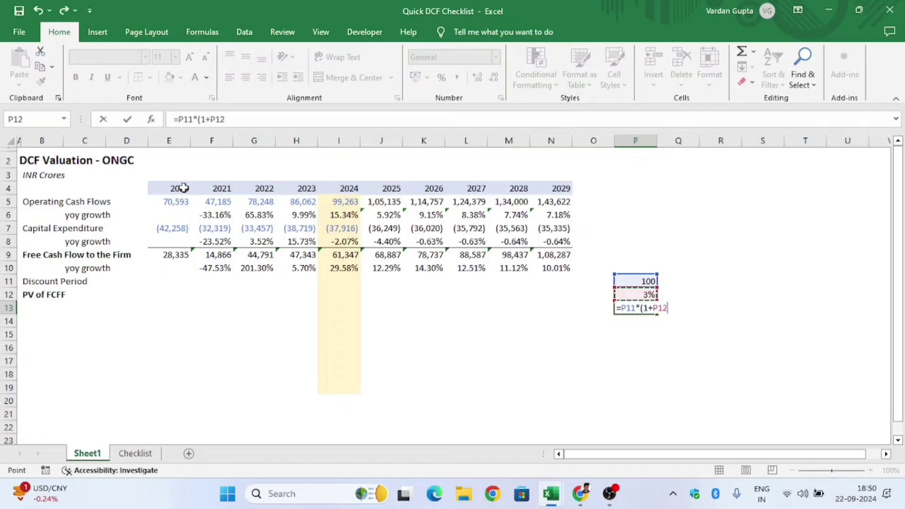
pyautogui.write(')')
pyautogui.press('Return')
pyautogui.press('Up')
pyautogui.press('F2')
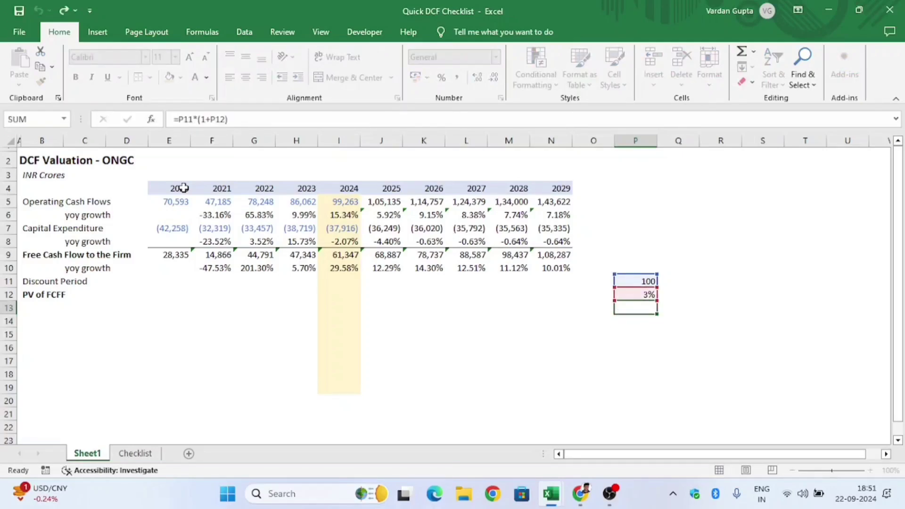
pyautogui.press('Escape')
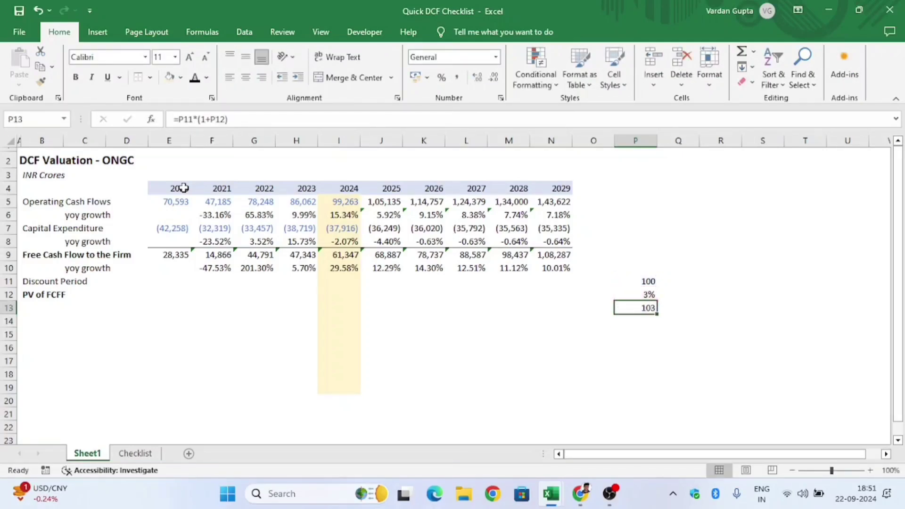
# Enter the present value example inputs: 103 in Q11 and 3% in Q12.
pyautogui.press('Right')
pyautogui.press('Up')
pyautogui.press('Up')
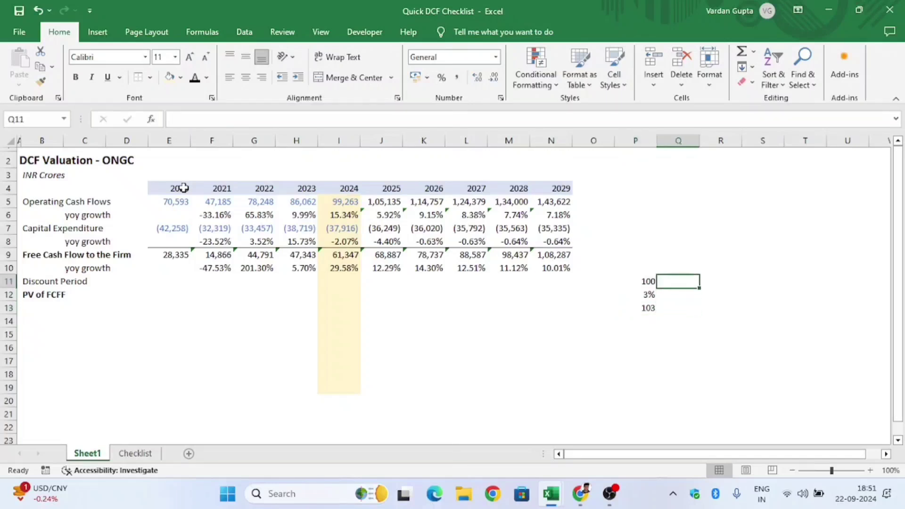
pyautogui.write('103')
pyautogui.press('Return')
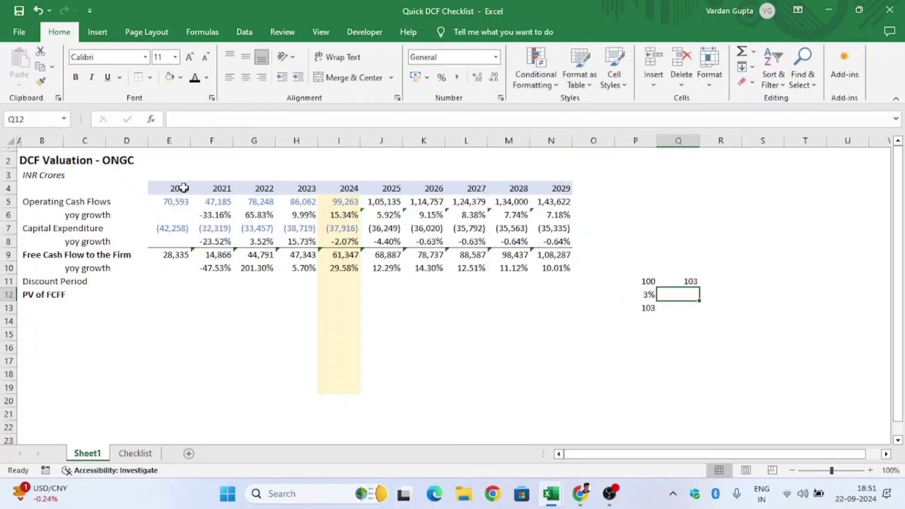
pyautogui.write('3%')
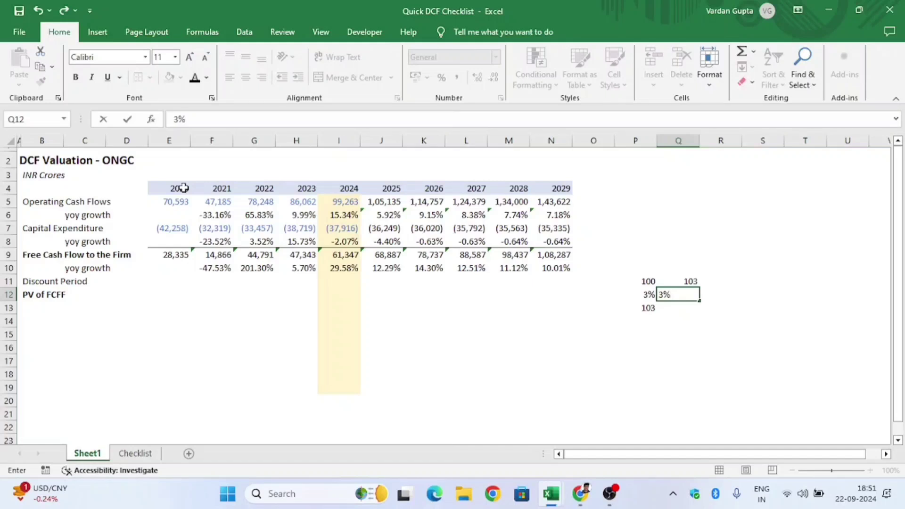
pyautogui.press('Return')
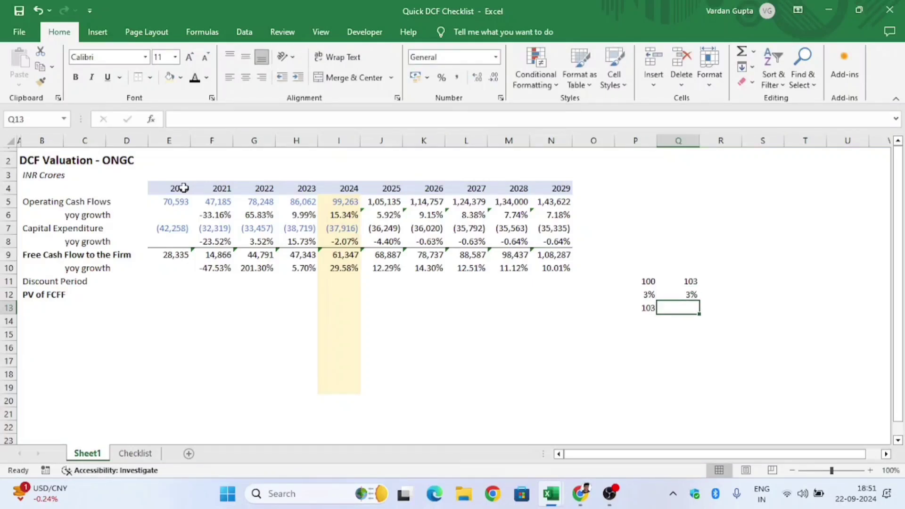
# Calculate the example's present value in Q13 with the formula =PV(Q12,1,0,Q11).
pyautogui.press('Up')
pyautogui.press('Up')
pyautogui.press('Down')
pyautogui.press('Down')
pyautogui.write('=pv')
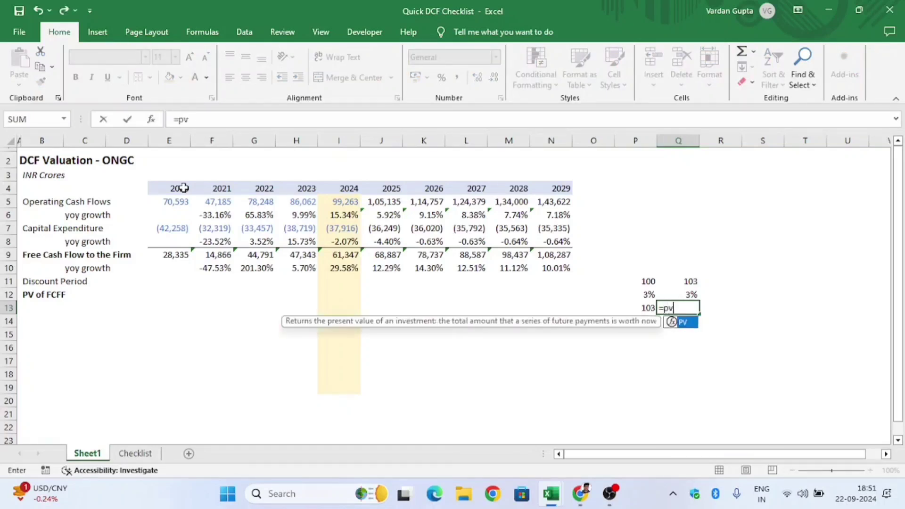
pyautogui.press('Tab')
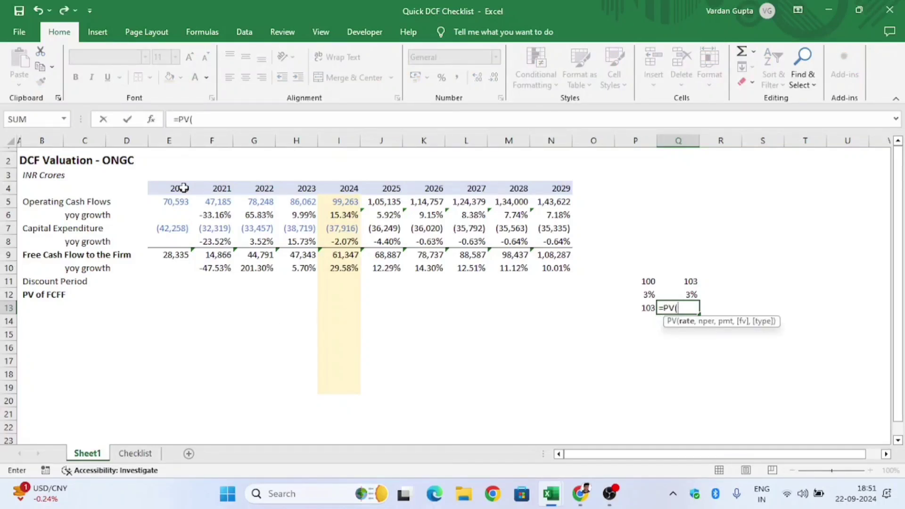
pyautogui.press('Up')
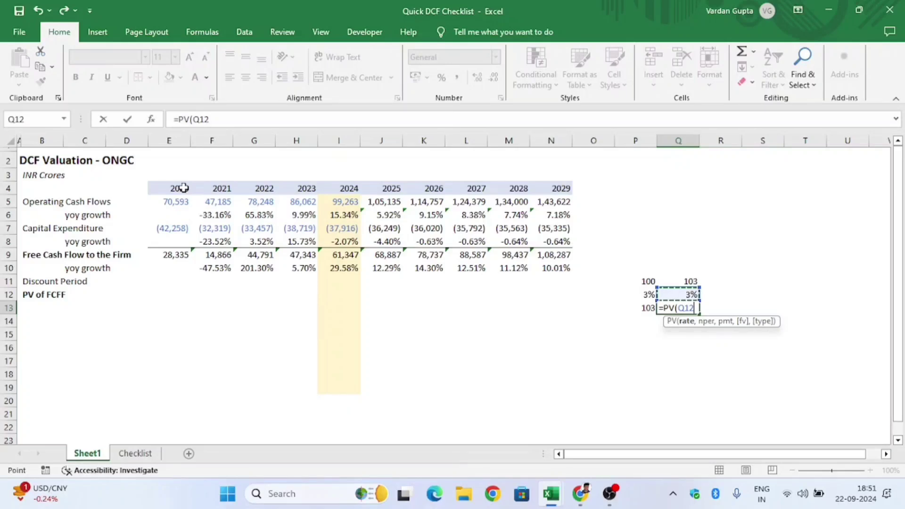
pyautogui.write(',')
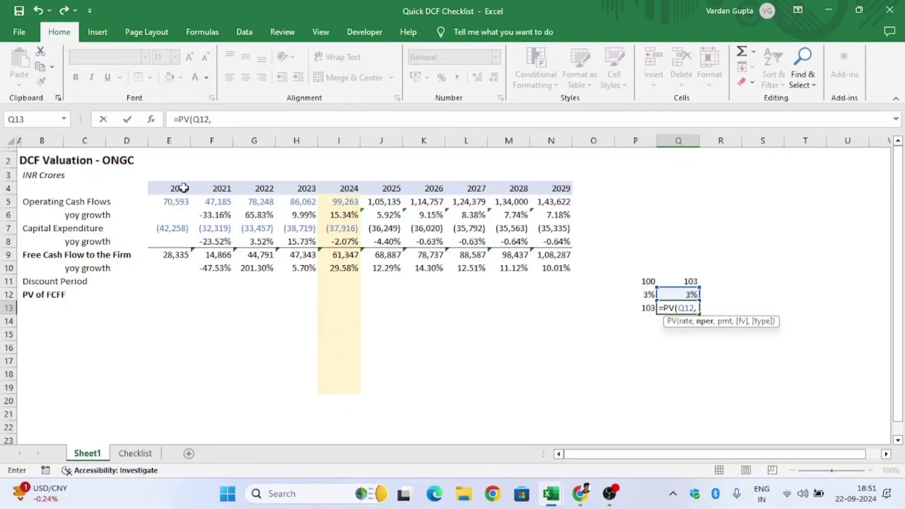
pyautogui.write('1,')
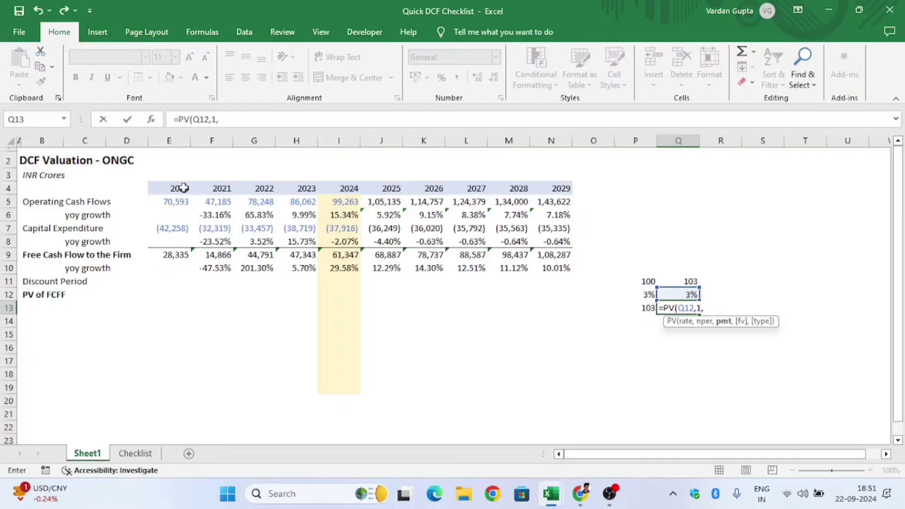
pyautogui.write('0,')
pyautogui.press('Up')
pyautogui.press('Up')
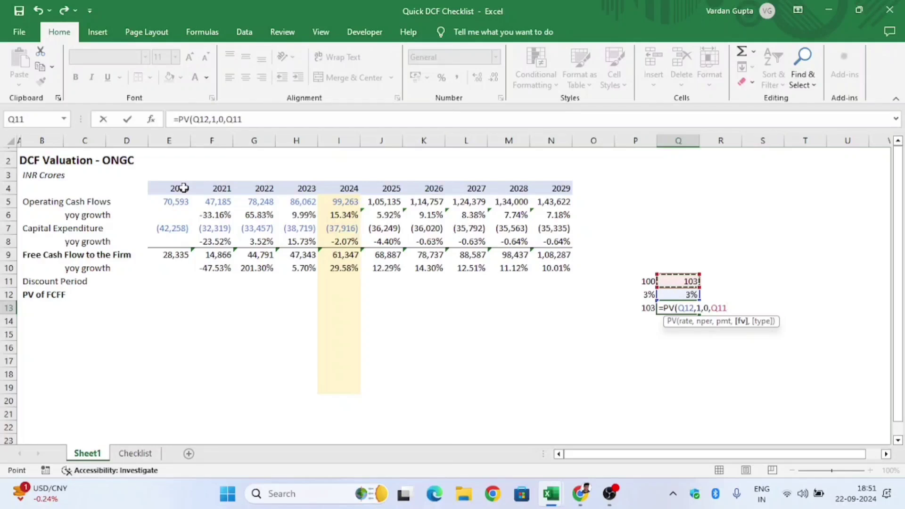
pyautogui.press('Return')
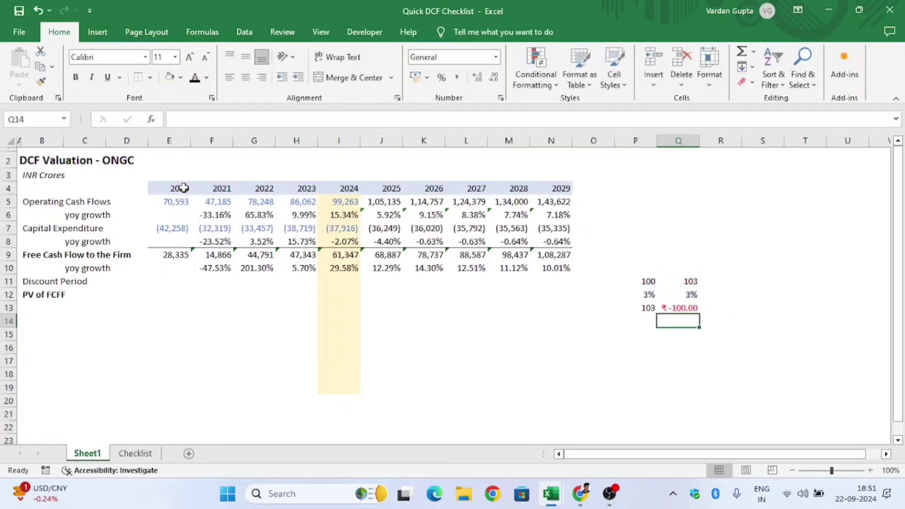
# Reverse the sign of the present value in Q13 by changing the formula to =-PV(Q12,1,0,Q11).
pyautogui.press('Up')
pyautogui.press('F2')
pyautogui.press('Escape')
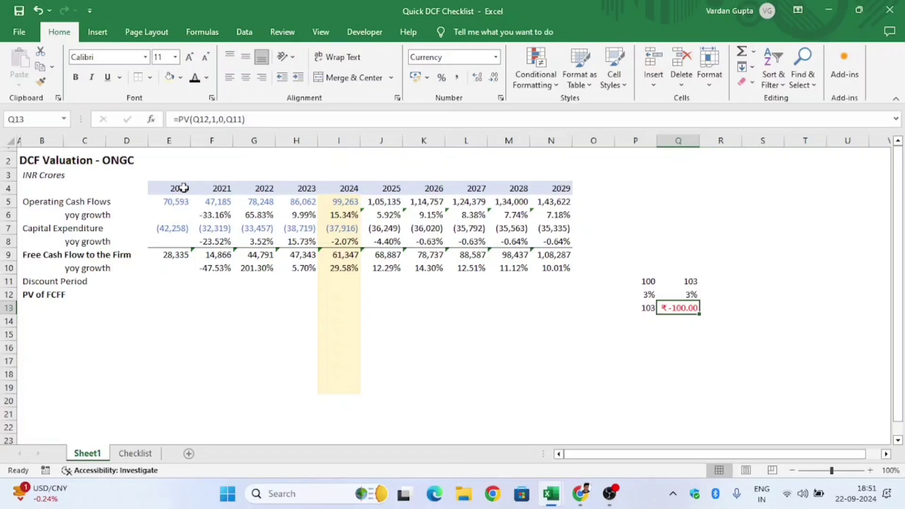
pyautogui.press('Up')
pyautogui.press('Up')
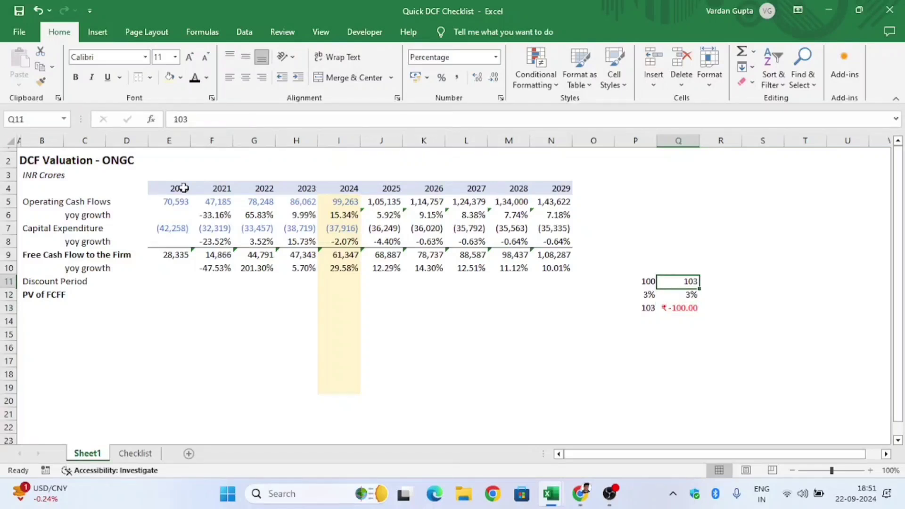
pyautogui.press('Down')
pyautogui.press('Down')
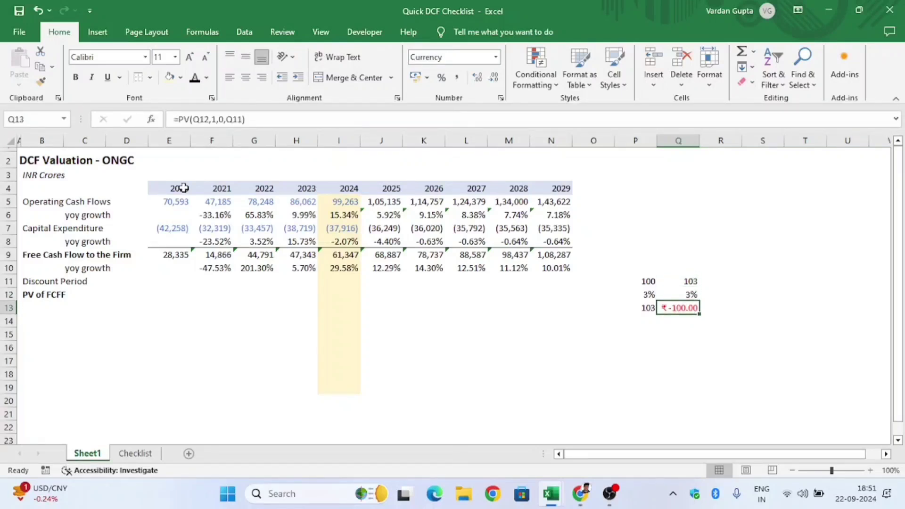
pyautogui.press('F2')
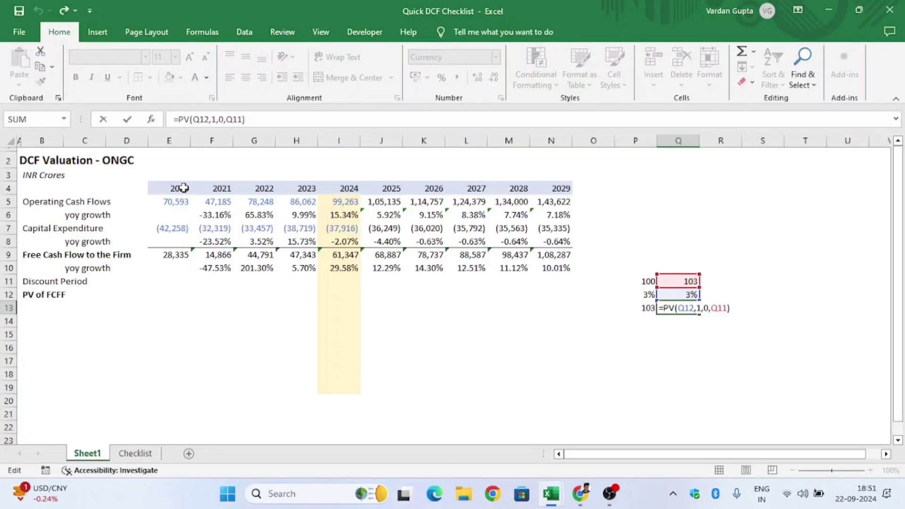
pyautogui.press('Home')
pyautogui.press('Right')
pyautogui.write('-')
pyautogui.press('Return')
pyautogui.press('Up')
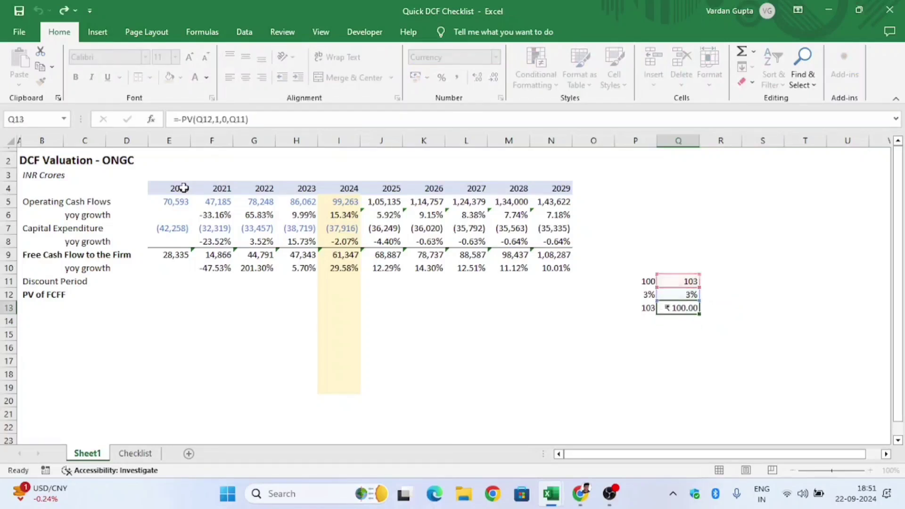
pyautogui.press('F2')
pyautogui.press('Escape')
pyautogui.press('F2')
pyautogui.press('Escape')
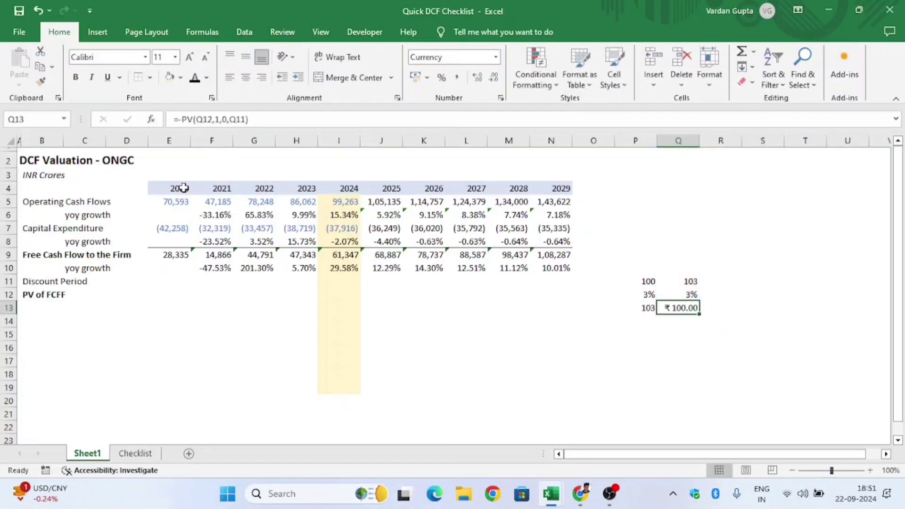
# Examine the empty Discount Period cells for 2024 to 2029.
pyautogui.press('Left')
pyautogui.press('Left')
pyautogui.press('Left')
pyautogui.press('Left')
pyautogui.press('Left')
pyautogui.press('Left')
pyautogui.press('Left')
pyautogui.press('Up')
pyautogui.press('Up')
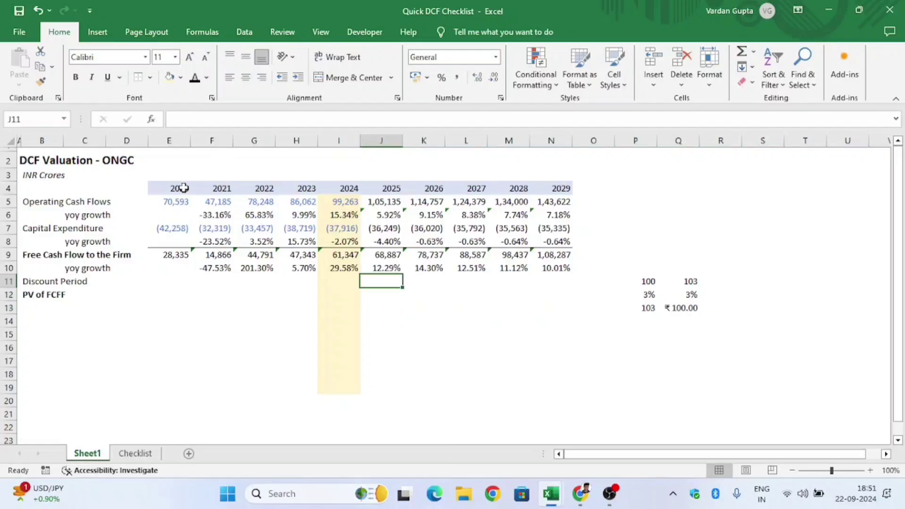
pyautogui.press('Right')
pyautogui.press('Right')
pyautogui.press('Right')
pyautogui.press('Right')
pyautogui.press('Left')
pyautogui.press('Left')
pyautogui.press('Left')
pyautogui.press('Left')
pyautogui.press('Left')
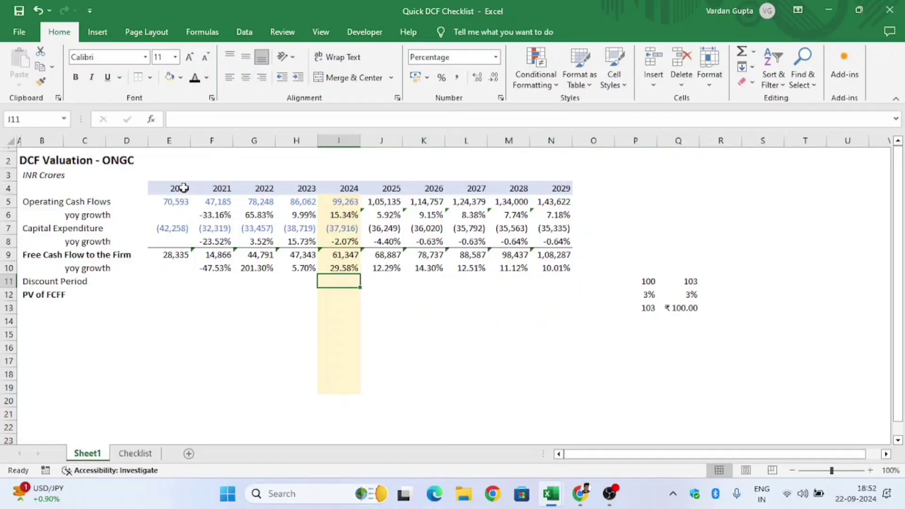
# Clear the future and present value example in P11:Q13.
pyautogui.press('Right')
pyautogui.press('Right')
pyautogui.press('Right')
pyautogui.press('Right')
pyautogui.press('Right')
pyautogui.press('Right')
pyautogui.press('Right')
pyautogui.hotkey('shift', 'Right')
pyautogui.hotkey('shift', 'Down')
pyautogui.hotkey('shift', 'Down')
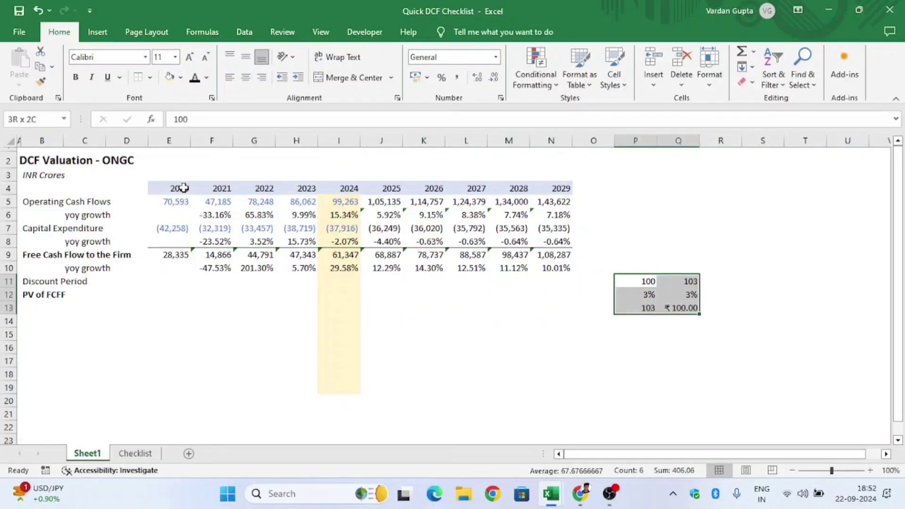
pyautogui.press('Delete')
# Abandon the new formula in J11 and undo the clearing of the example cells P11:Q13.
pyautogui.press('Left')
pyautogui.press('Left')
pyautogui.press('Left')
pyautogui.press('Left')
pyautogui.press('Left')
pyautogui.press('Left')
pyautogui.press('Left')
pyautogui.press('Left')
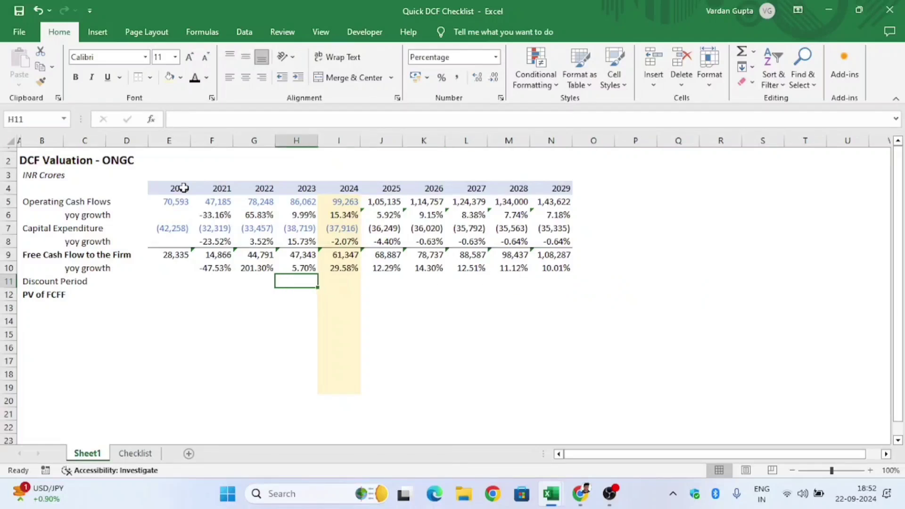
pyautogui.press('Right')
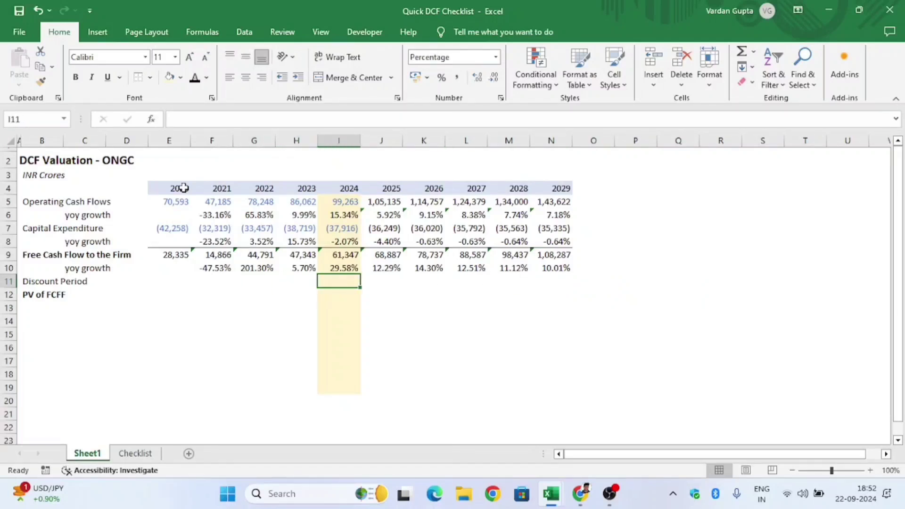
pyautogui.press('Right')
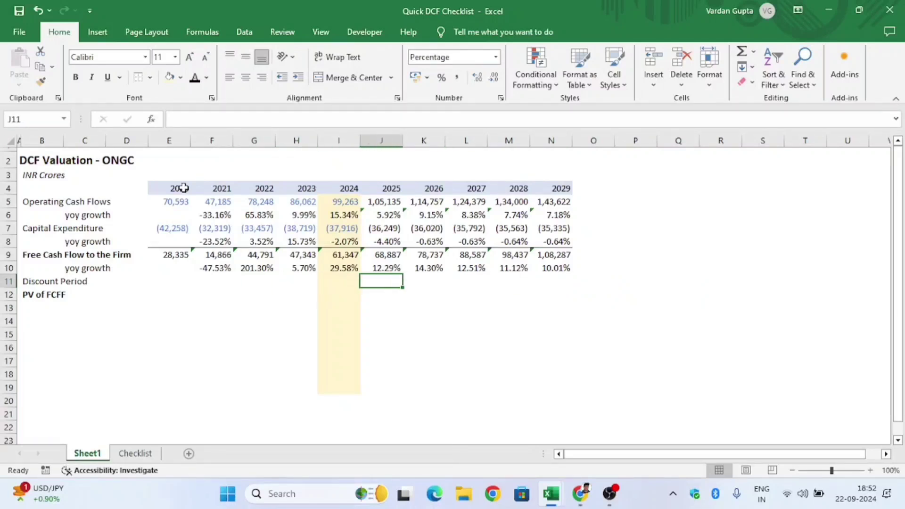
pyautogui.write('=')
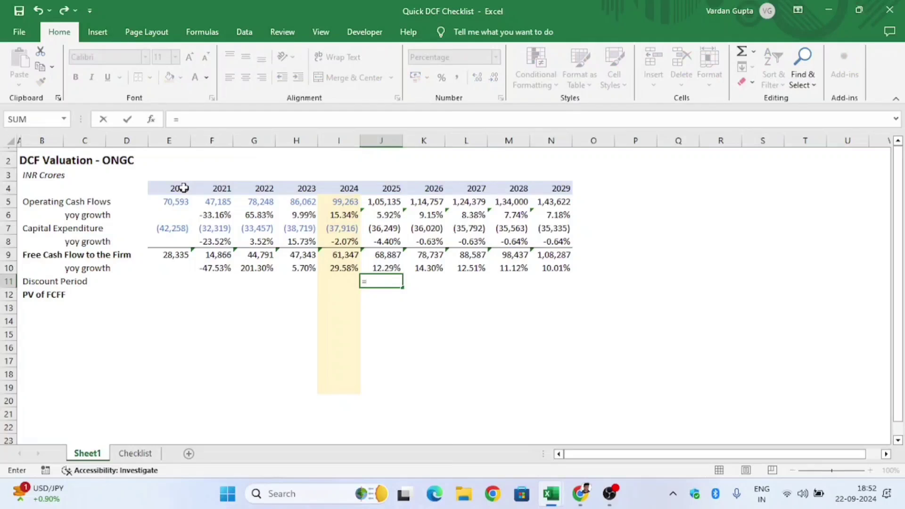
pyautogui.press('Escape')
pyautogui.hotkey('ctrl', 'z')
# Review the arguments of the present value formula in Q13.
pyautogui.press('Right')
pyautogui.press('Down')
pyautogui.press('Down')
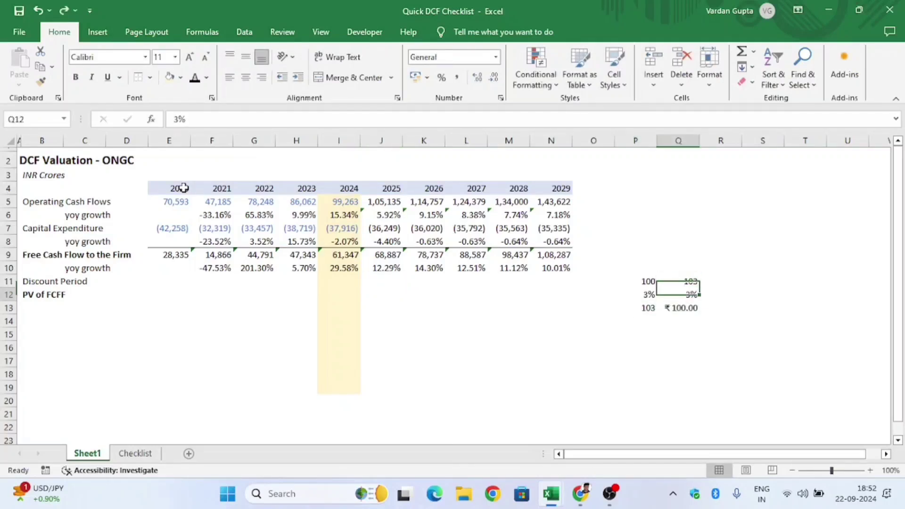
pyautogui.press('F2')
pyautogui.press('Left')
pyautogui.press('Left')
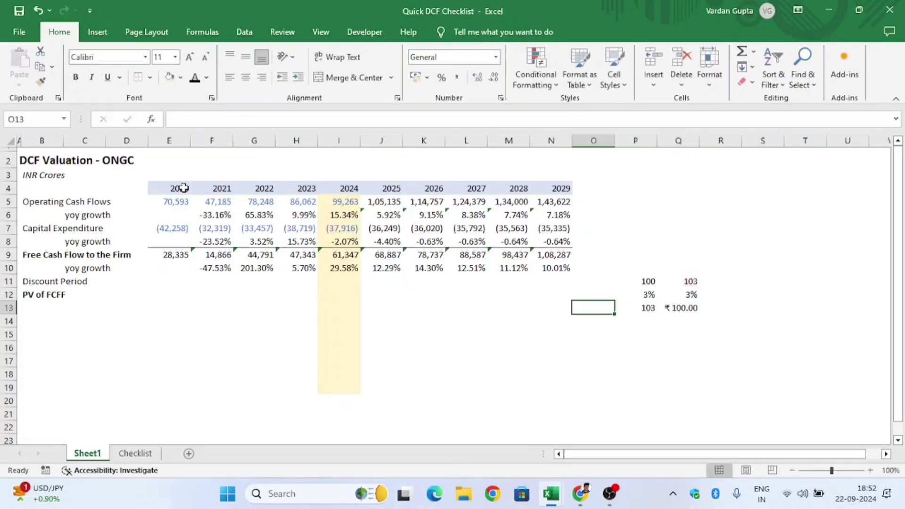
pyautogui.press('Right')
pyautogui.press('Right')
pyautogui.press('Right')
pyautogui.press('Left')
pyautogui.press('F2')
pyautogui.press('Left')
pyautogui.press('Left')
pyautogui.press('Left')
pyautogui.press('Left')
pyautogui.press('Left')
pyautogui.press('Left')
pyautogui.press('Left')
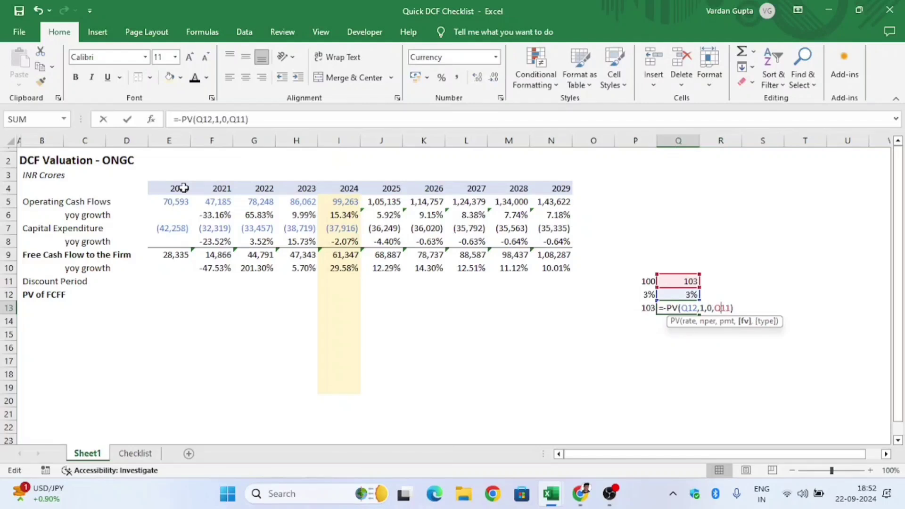
pyautogui.press('Escape')
# Delete the contents of the example cells P11:Q13 beside the model.
pyautogui.press('Left')
pyautogui.press('Up')
pyautogui.press('Up')
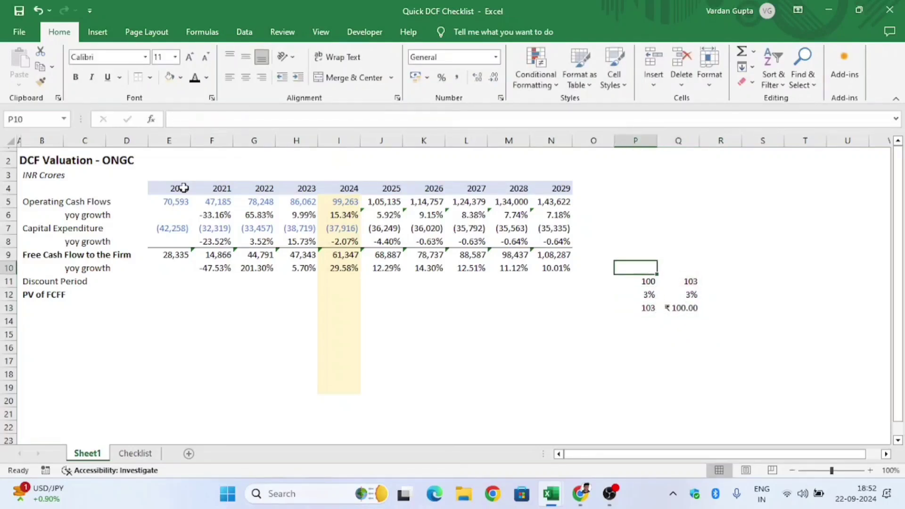
pyautogui.hotkey('shift', 'Down')
pyautogui.hotkey('shift', 'Down')
pyautogui.hotkey('shift', 'Right')
pyautogui.hotkey('ctrl', 'q')
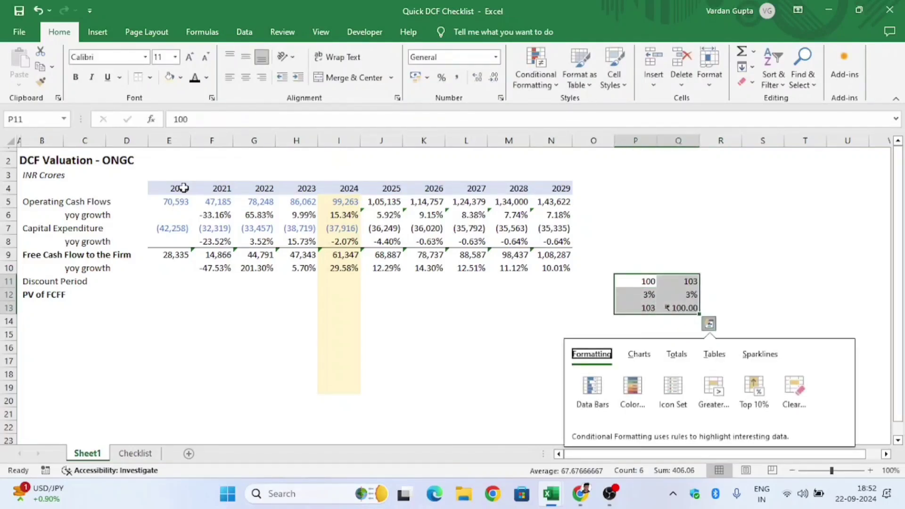
pyautogui.press('Escape')
pyautogui.press('Delete')
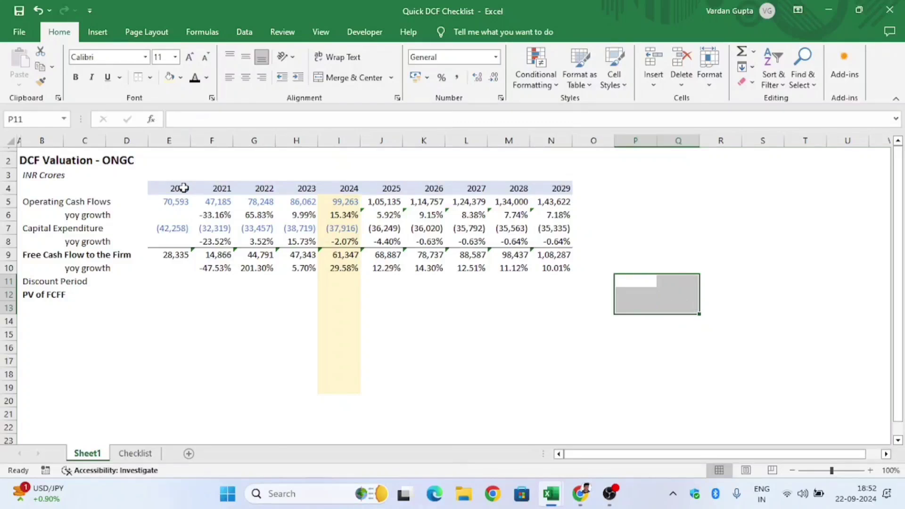
# Calculate the 2025 discount period in J11 with the formula =J4-I4.
pyautogui.press('Left')
pyautogui.press('Left')
pyautogui.press('Left')
pyautogui.press('Left')
pyautogui.press('Left')
pyautogui.press('Left')
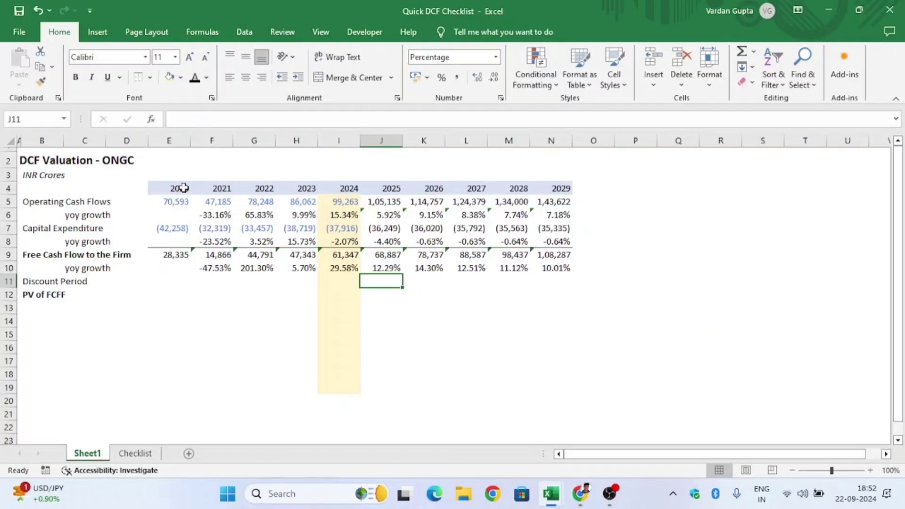
pyautogui.write('=')
pyautogui.press('Up')
pyautogui.press('Up')
pyautogui.press('Up')
pyautogui.press('Up')
pyautogui.press('Up')
pyautogui.press('Up')
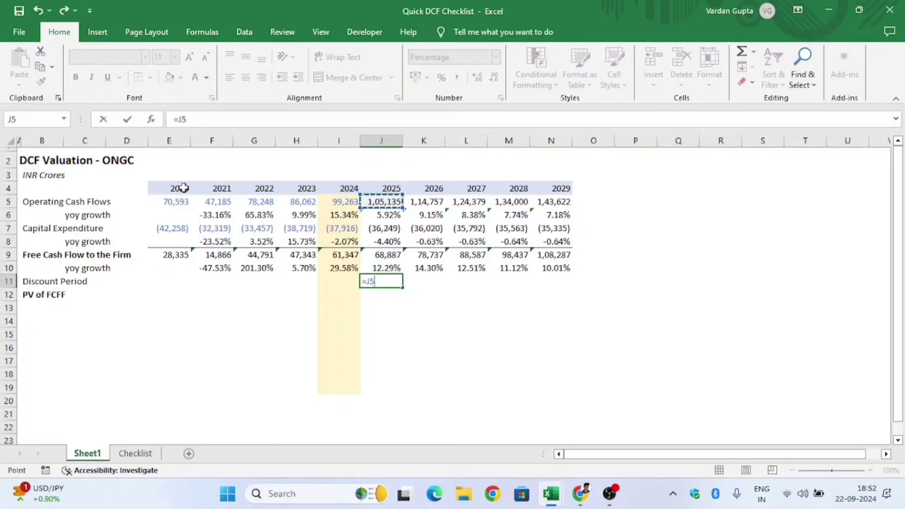
pyautogui.press('Up')
pyautogui.write('-')
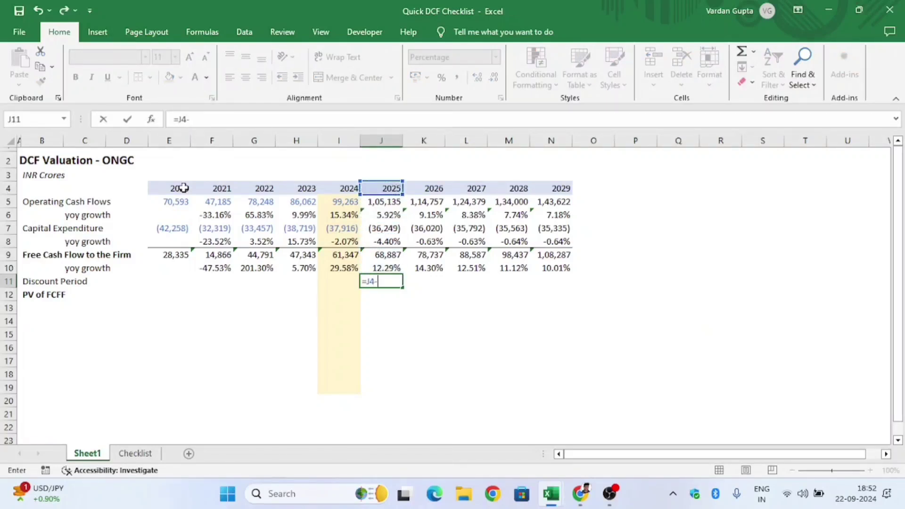
pyautogui.press('Up')
pyautogui.press('Up')
pyautogui.press('Up')
pyautogui.press('Up')
pyautogui.press('Up')
pyautogui.press('Up')
pyautogui.press('Up')
pyautogui.press('Left')
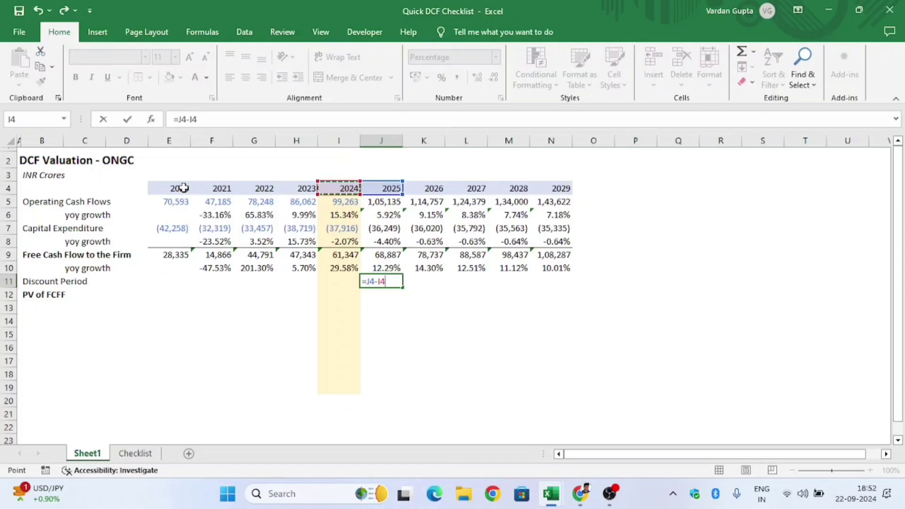
pyautogui.press('Return')
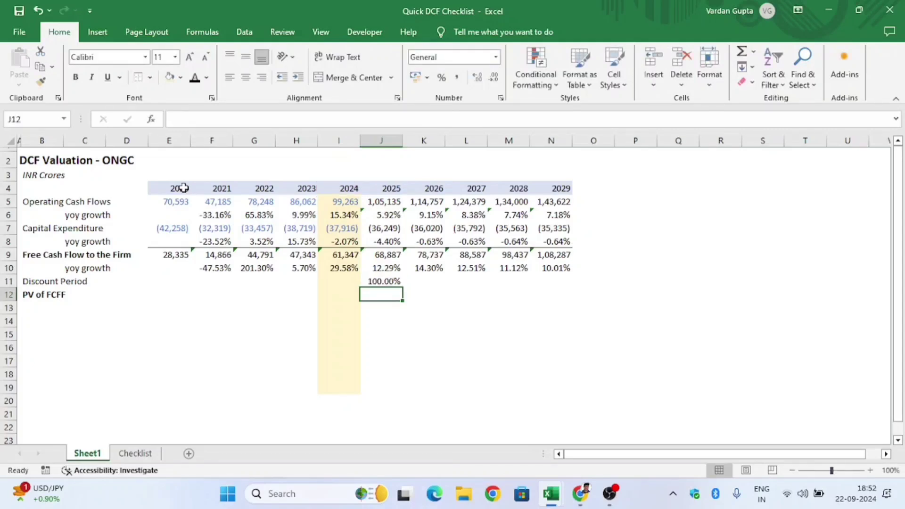
# Make the 2024 year reference in J11 absolute so the formula is =J4-$I$4.
pyautogui.press('Up')
pyautogui.press('F2')
pyautogui.press('F4')
pyautogui.hotkey('ctrl', 'Return')
# Change the number format of the 2025 discount period in J11 to General.
pyautogui.press('alt')
pyautogui.press('h')
pyautogui.press('n')
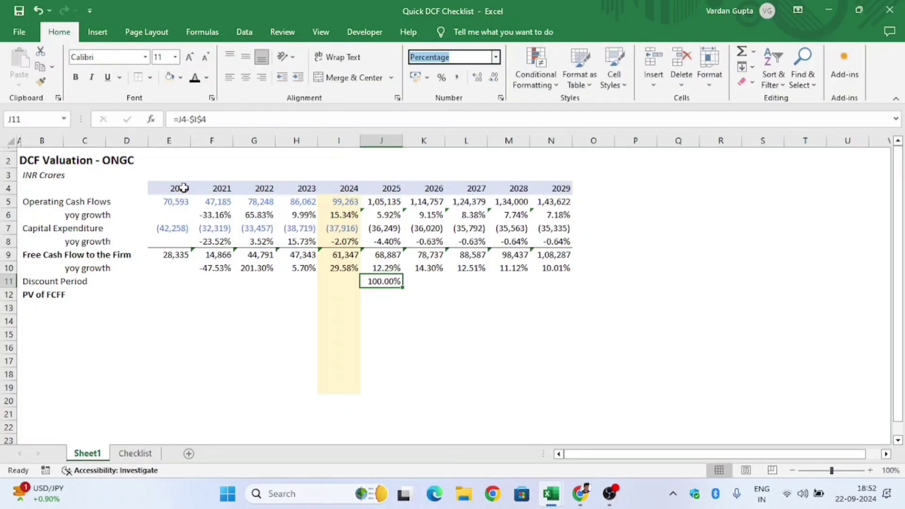
pyautogui.press('Up')
pyautogui.press('Up')
pyautogui.press('Up')
pyautogui.press('Up')
pyautogui.press('Up')
pyautogui.press('Up')
pyautogui.press('Up')
pyautogui.press('Return')
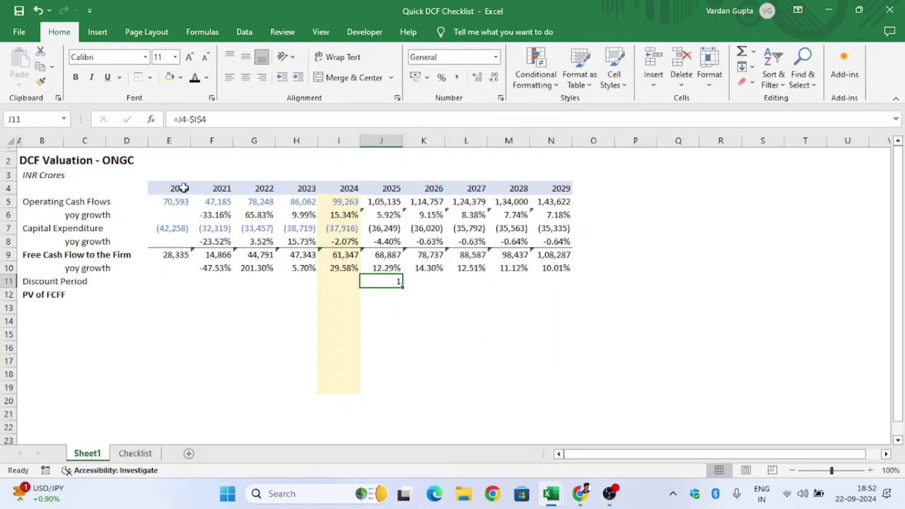
# Copy the discount period formula from J11 across the forecast years to N11.
pyautogui.hotkey('ctrl', 'c')
pyautogui.hotkey('shift', 'Right')
pyautogui.hotkey('shift', 'Right')
pyautogui.hotkey('shift', 'Right')
pyautogui.hotkey('shift', 'Right')
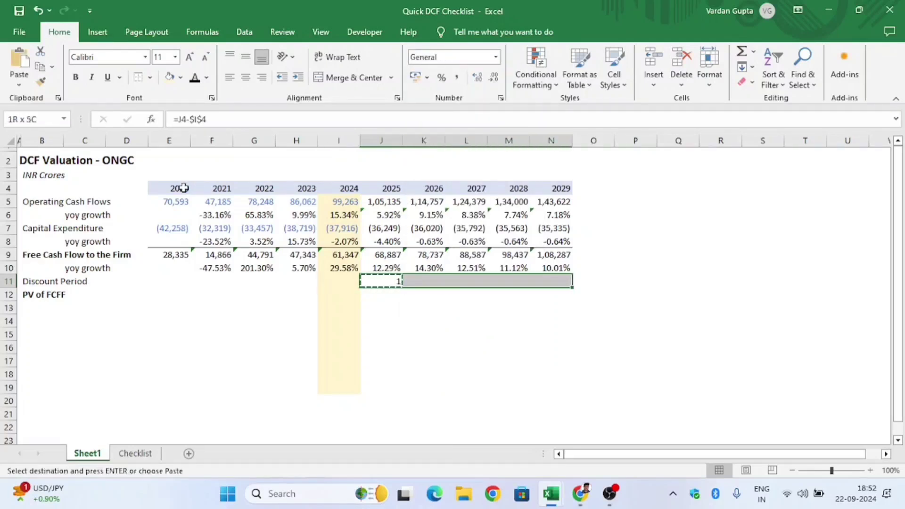
pyautogui.hotkey('ctrl', 'v')
pyautogui.press('Escape')
# Check the discount period formulas across the forecast years in J11 to N11.
pyautogui.press('F2')
pyautogui.press('Escape')
pyautogui.press('F2')
pyautogui.press('Escape')
pyautogui.press('Right')
pyautogui.press('F2')
pyautogui.press('Escape')
pyautogui.press('Right')
pyautogui.press('F2')
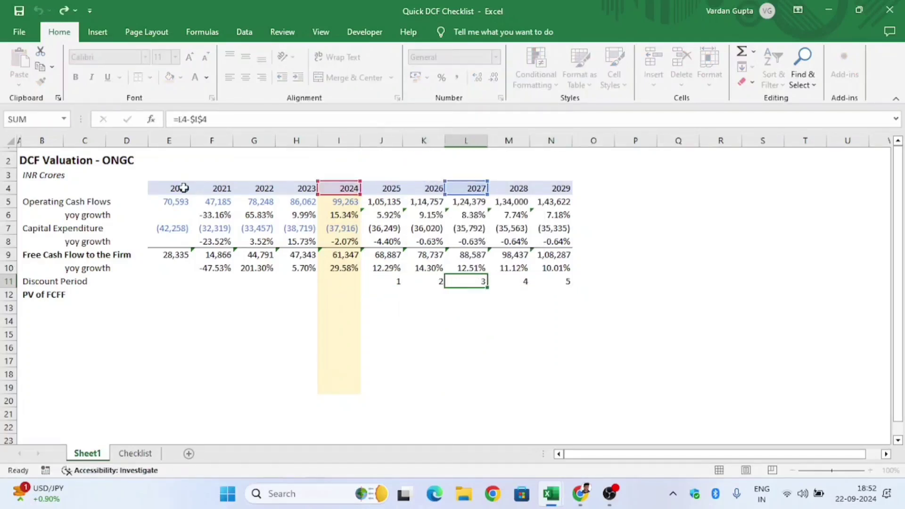
pyautogui.press('Escape')
pyautogui.press('Right')
pyautogui.press('F2')
pyautogui.press('Escape')
pyautogui.press('Right')
pyautogui.press('F2')
pyautogui.press('Escape')
# Add a top and bottom border to the PV of FCFF row across E12:N12.
pyautogui.press('Left')
pyautogui.press('Left')
pyautogui.press('Left')
pyautogui.press('Left')
pyautogui.press('Down')
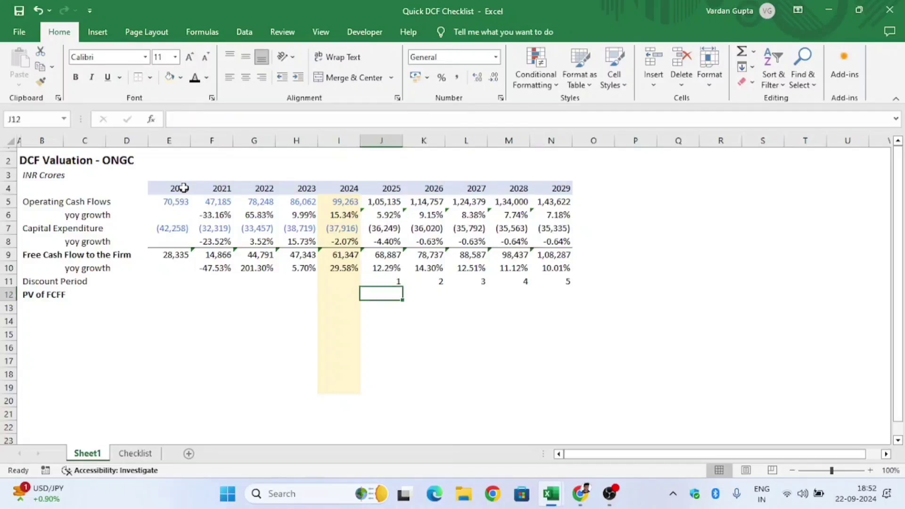
pyautogui.press('Left')
pyautogui.press('Left')
pyautogui.press('Left')
pyautogui.press('Left')
pyautogui.press('Left')
pyautogui.press('Left')
pyautogui.press('Left')
pyautogui.press('Left')
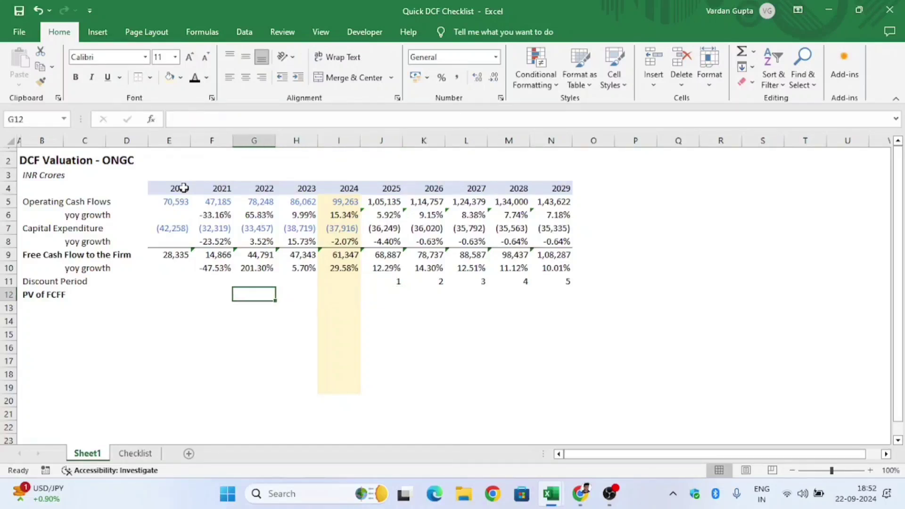
pyautogui.press('Right')
pyautogui.press('Right')
pyautogui.press('Right')
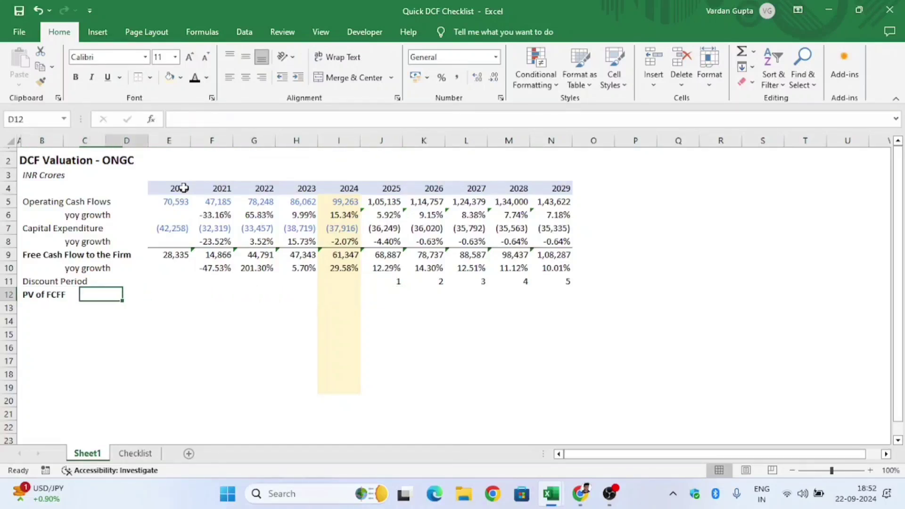
pyautogui.press('Up')
pyautogui.hotkey('shift', 'Right')
pyautogui.hotkey('shift', 'Right')
pyautogui.hotkey('shift', 'Right')
pyautogui.hotkey('shift', 'Right')
pyautogui.hotkey('shift', 'Right')
pyautogui.hotkey('shift', 'Right')
pyautogui.hotkey('shift', 'Right')
pyautogui.hotkey('shift', 'Right')
pyautogui.hotkey('shift', 'Right')
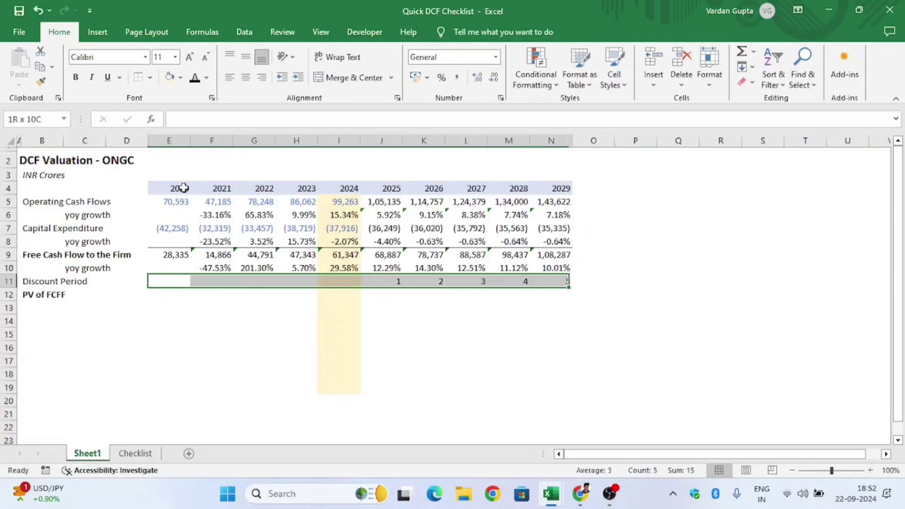
pyautogui.press('Down')
pyautogui.hotkey('shift', 'Right')
pyautogui.hotkey('shift', 'Right')
pyautogui.hotkey('shift', 'Right')
pyautogui.hotkey('shift', 'Right')
pyautogui.hotkey('shift', 'Right')
pyautogui.hotkey('shift', 'Right')
pyautogui.hotkey('shift', 'Right')
pyautogui.hotkey('shift', 'Right')
pyautogui.hotkey('shift', 'Right')
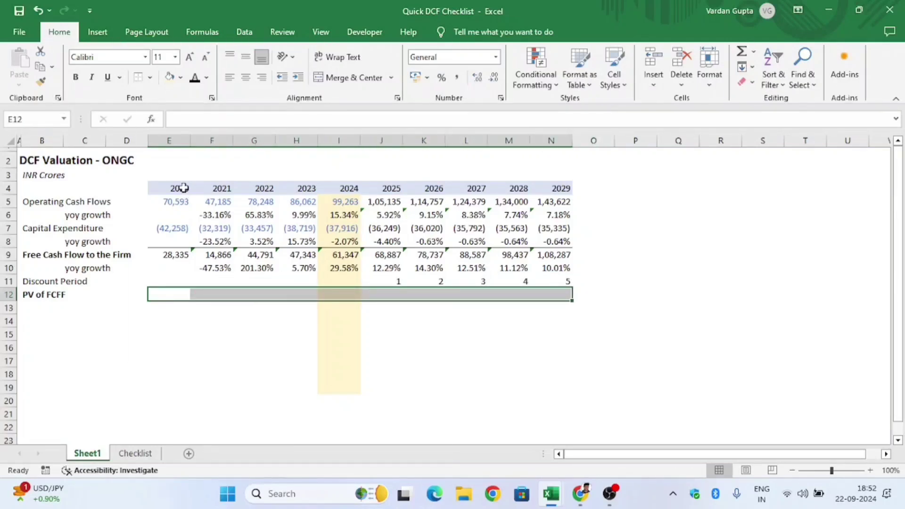
pyautogui.hotkey('alt', 'h')
pyautogui.press('b')
pyautogui.press('d')
pyautogui.press('Left')
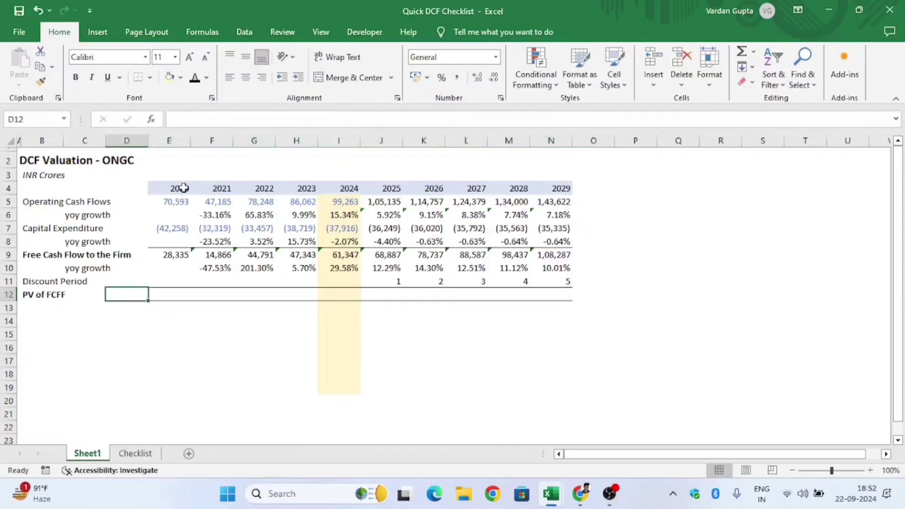
pyautogui.press('Right')
pyautogui.press('Right')
pyautogui.press('Right')
pyautogui.press('Right')
pyautogui.press('Right')
pyautogui.press('Right')
pyautogui.press('Right')
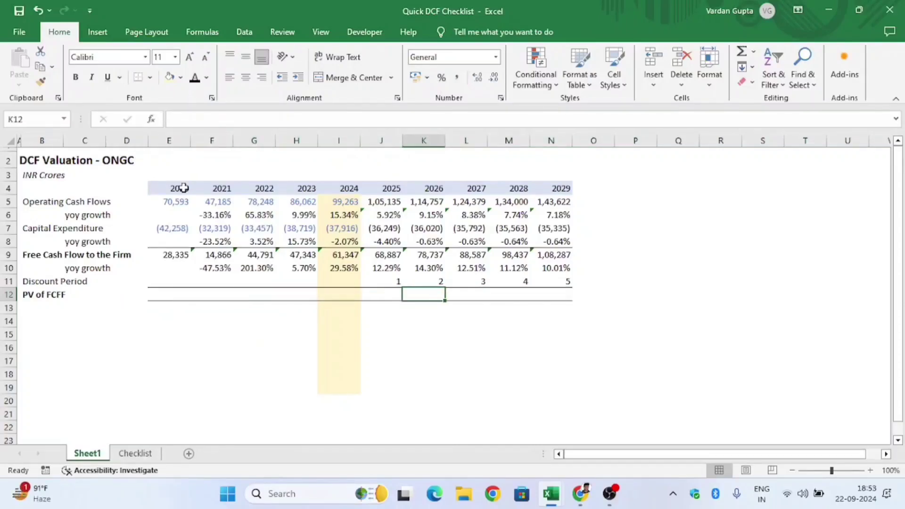
pyautogui.press('Left')
pyautogui.press('Left')
pyautogui.press('Left')
pyautogui.press('Left')
pyautogui.press('Left')
pyautogui.press('Left')
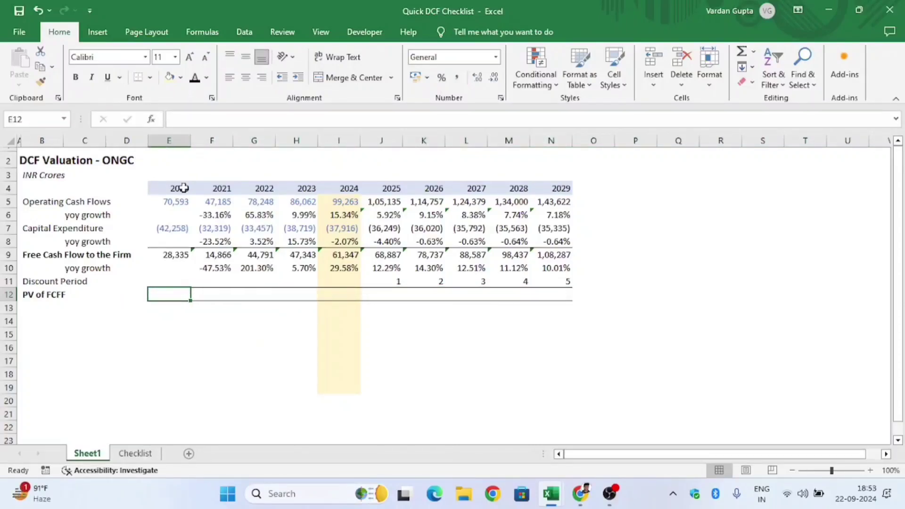
# Tick Historical Capital Expenditures as done on the Checklist sheet.
pyautogui.hotkey('ctrl', 'pagedown')
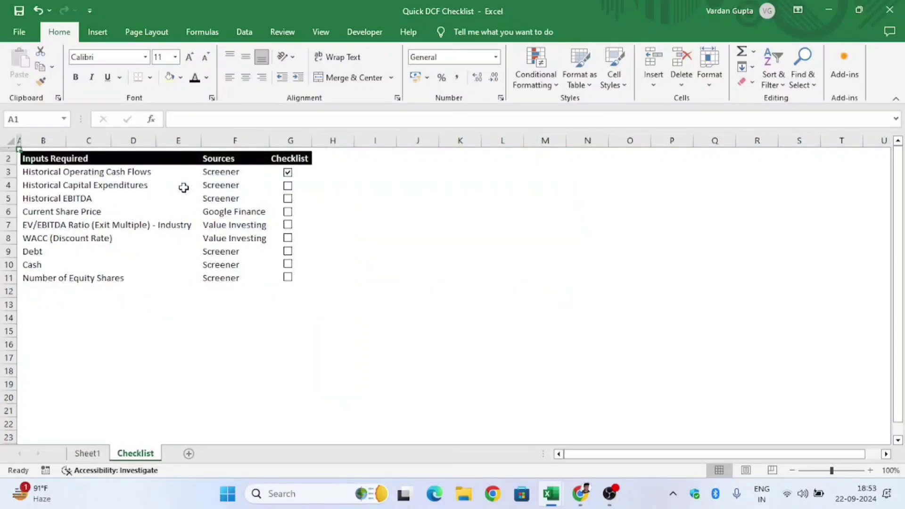
pyautogui.click(288, 185)
pyautogui.hotkey('alt', 'Tab')
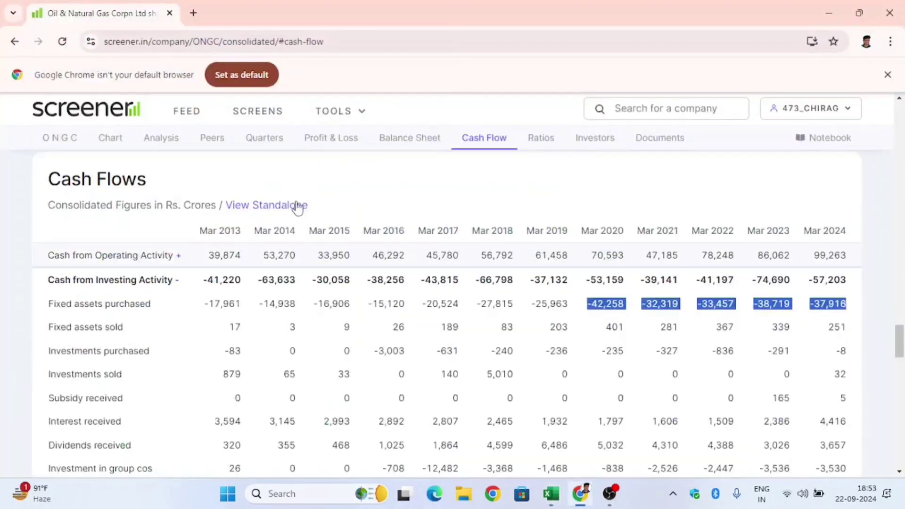
pyautogui.hotkey('alt', 'Tab')
pyautogui.hotkey('alt', 'Tab')
pyautogui.hotkey('alt', 'Tab')
# Return to Sheet1 and enter the row label EBITDA in B14.
pyautogui.hotkey('ctrl', 'pageup')
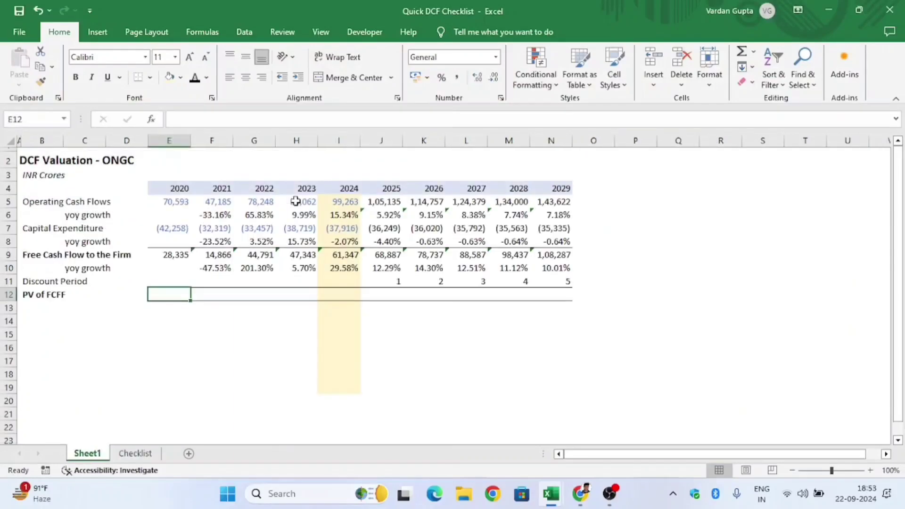
pyautogui.press('Left')
pyautogui.press('Left')
pyautogui.press('Left')
pyautogui.press('Down')
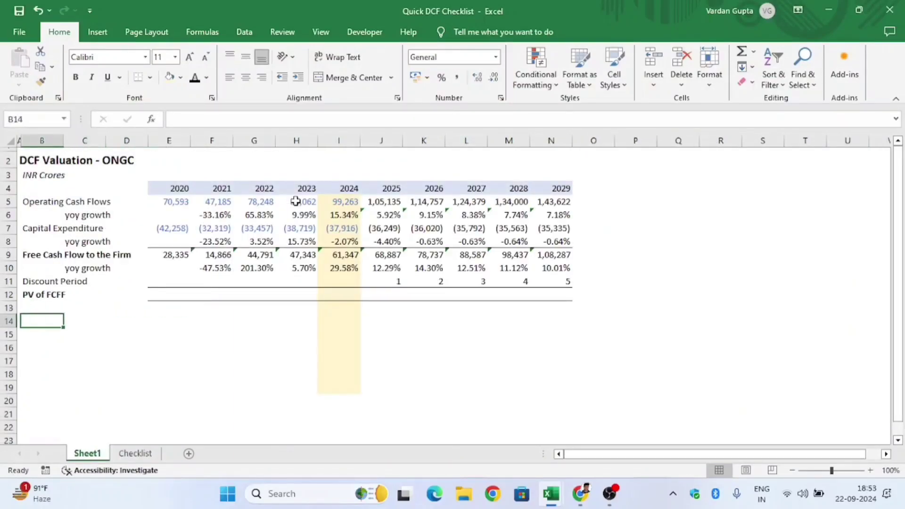
pyautogui.write('EBITDA')
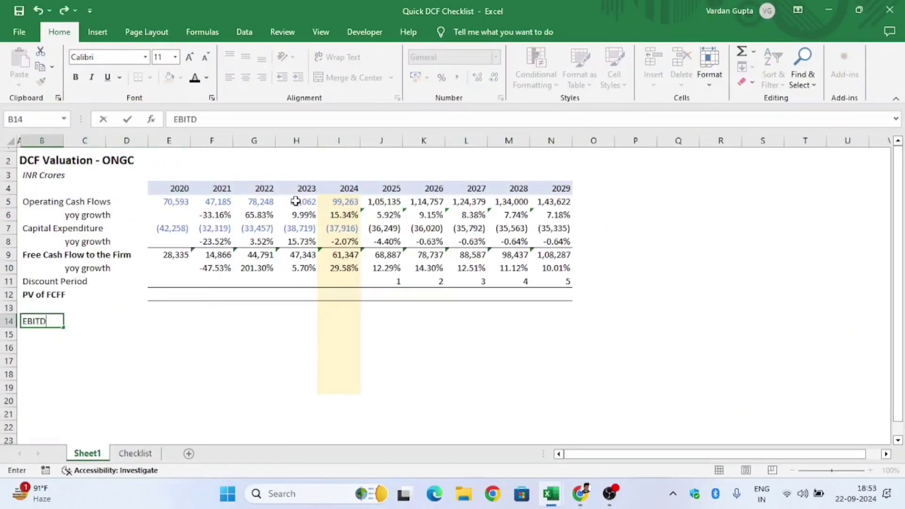
pyautogui.press('Return')
pyautogui.press('Up')
# Switch to the Screener page in Chrome and copy ONGC's consolidated operating profit for Mar 2020 to Mar 2024 from Profit & Loss.
pyautogui.hotkey('alt', 'Tab')
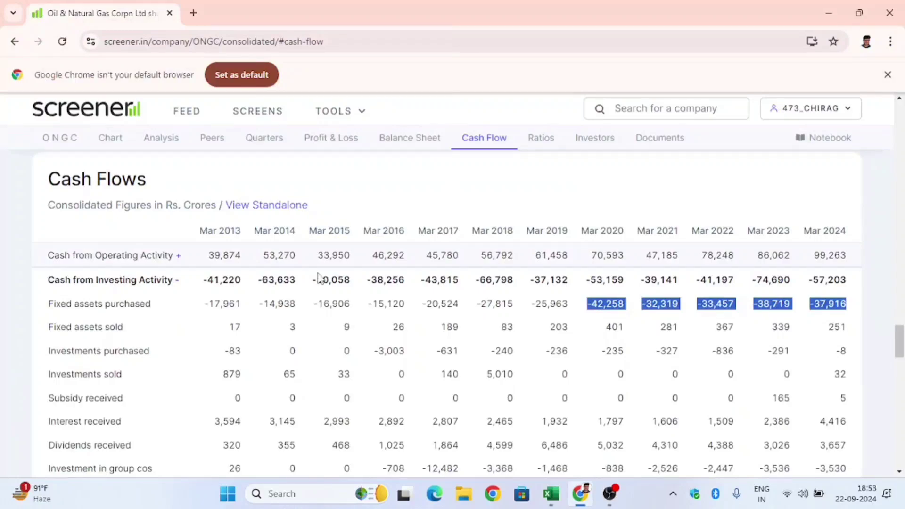
pyautogui.scroll(10, 317, 277)
pyautogui.scroll(7, 321, 278)
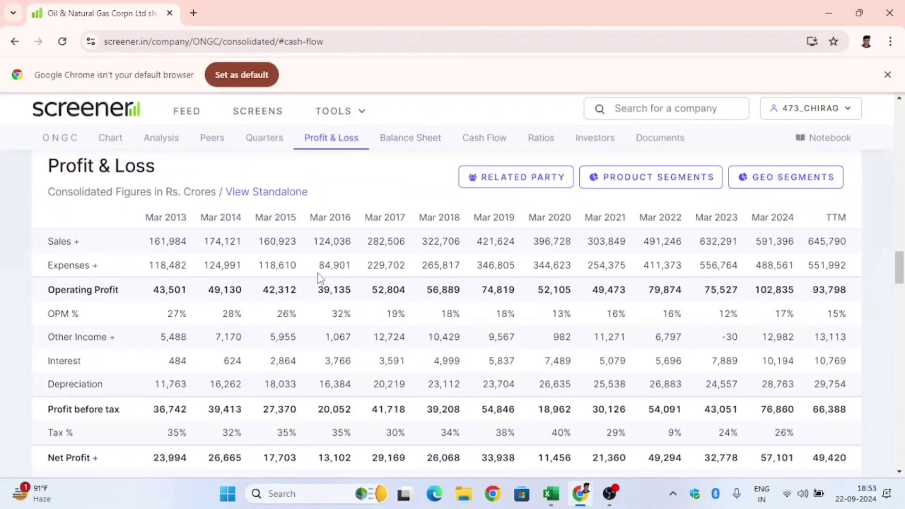
pyautogui.scroll(-1, 321, 278)
pyautogui.scroll(1, 317, 278)
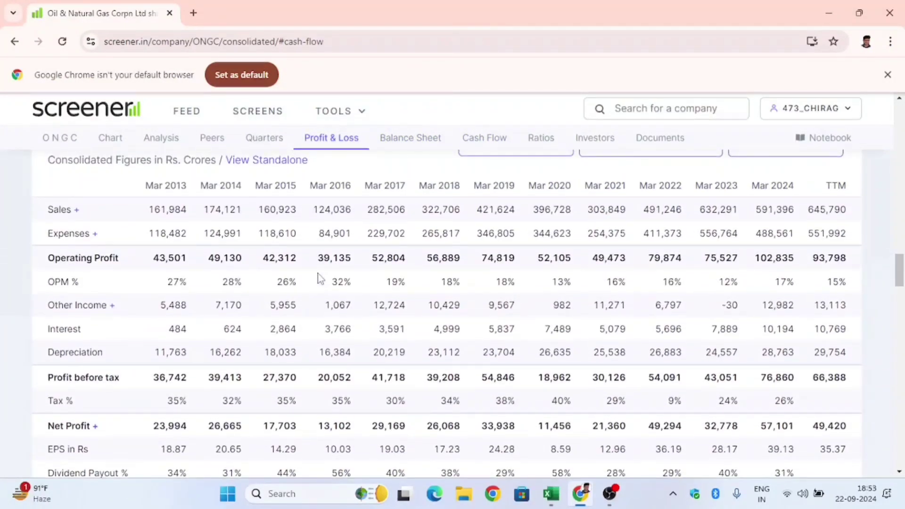
pyautogui.scroll(-10, 830, 183)
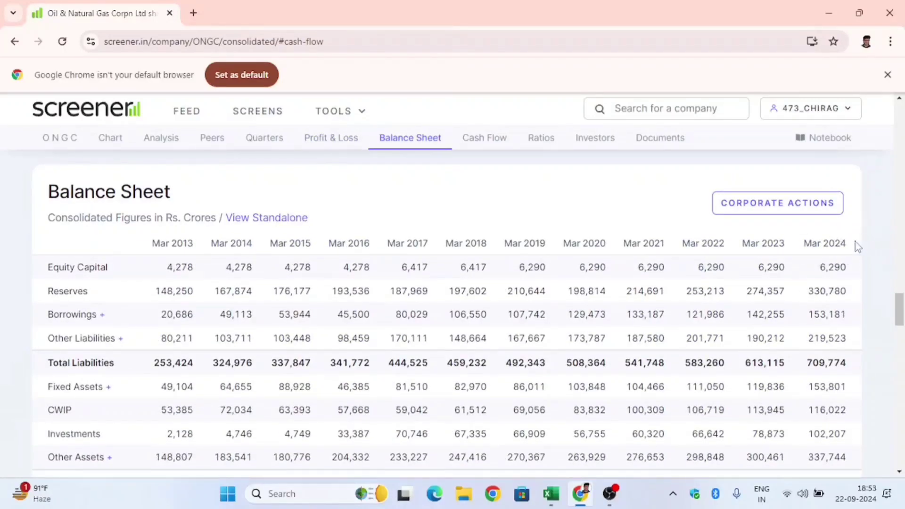
pyautogui.scroll(10, 808, 256)
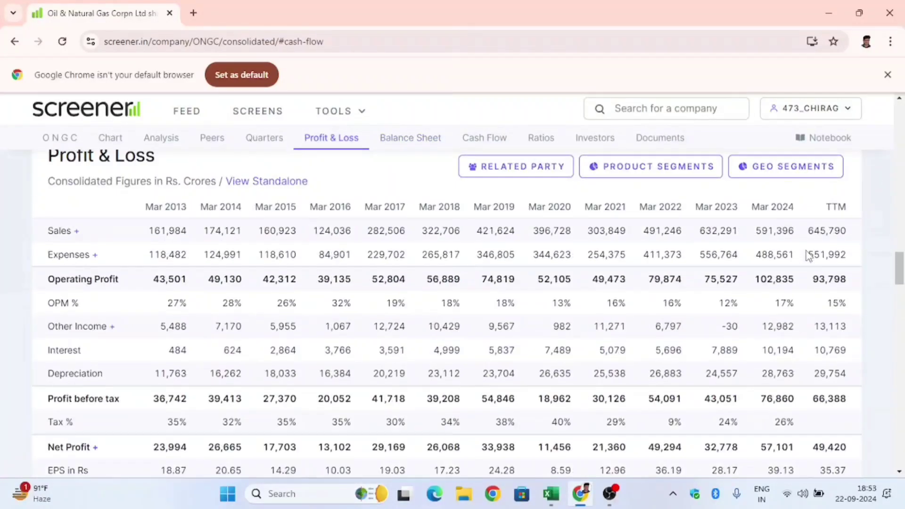
pyautogui.scroll(-1, 808, 256)
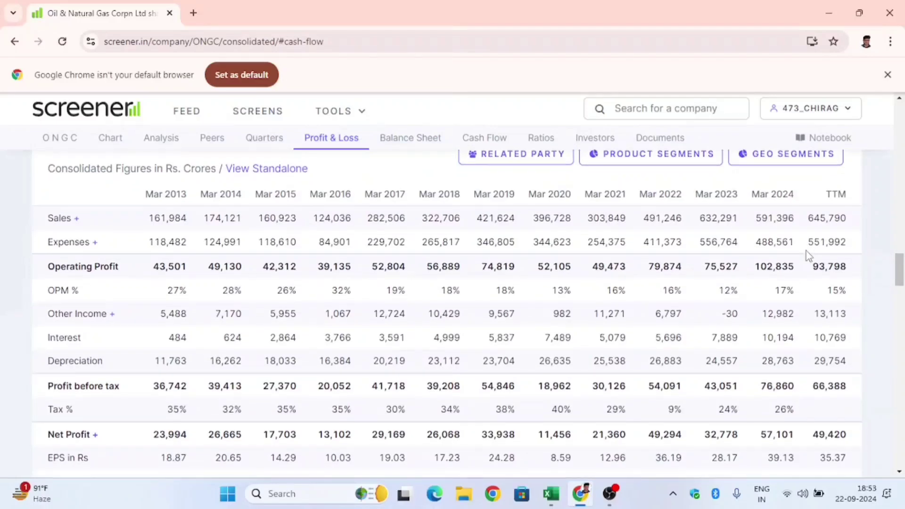
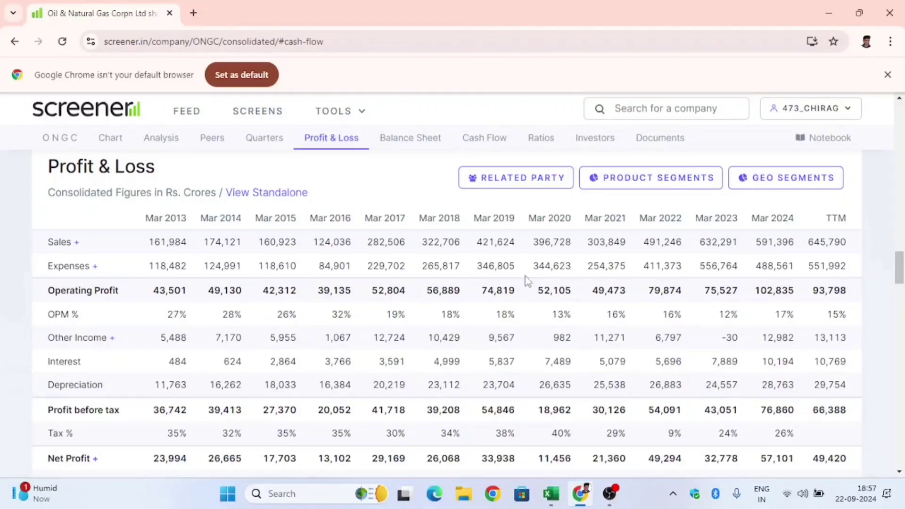
pyautogui.moveTo(539, 292); pyautogui.dragTo(793, 300)
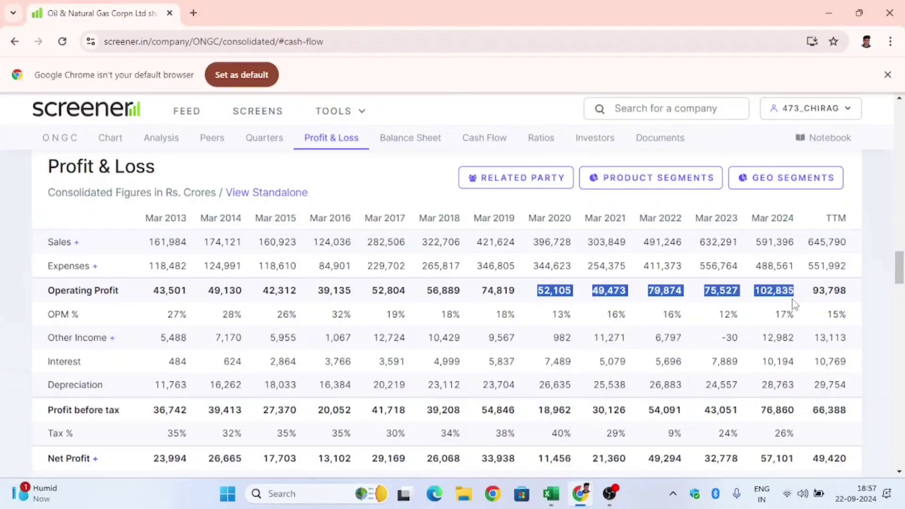
# Switch back to Excel and paste the copied operating profit figures as plain text into the EBITDA row, starting at E14.
pyautogui.hotkey('alt', 'Tab')
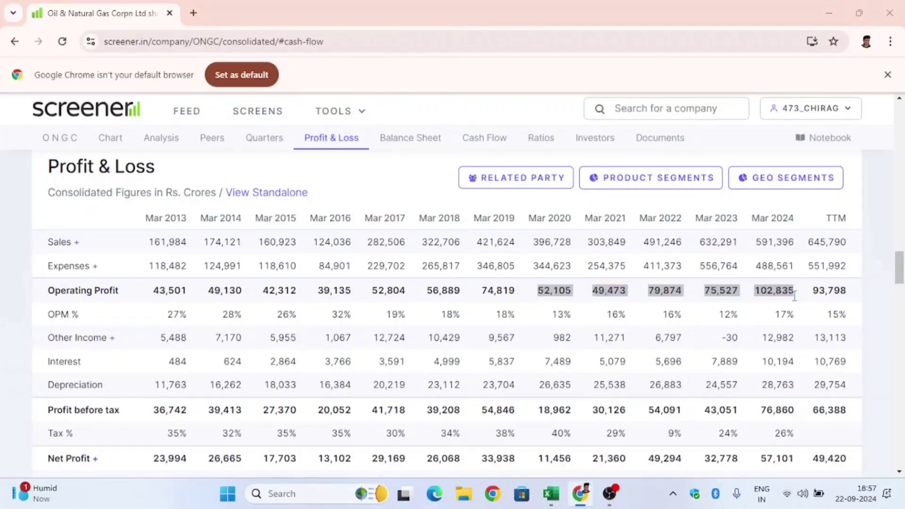
pyautogui.press('Right')
pyautogui.press('Right')
pyautogui.press('Right')
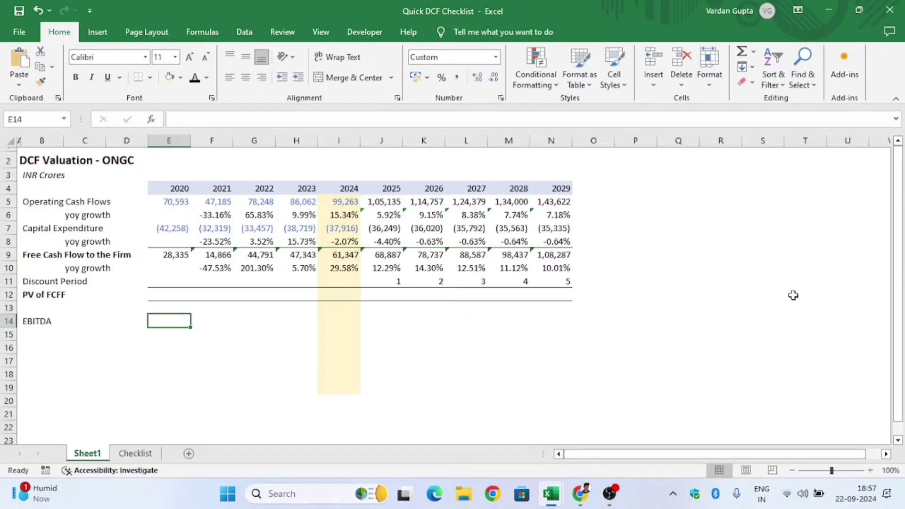
pyautogui.hotkey('ctrl', 'alt', 'v')
pyautogui.press('Down')
pyautogui.press('Down')
pyautogui.press('Return')
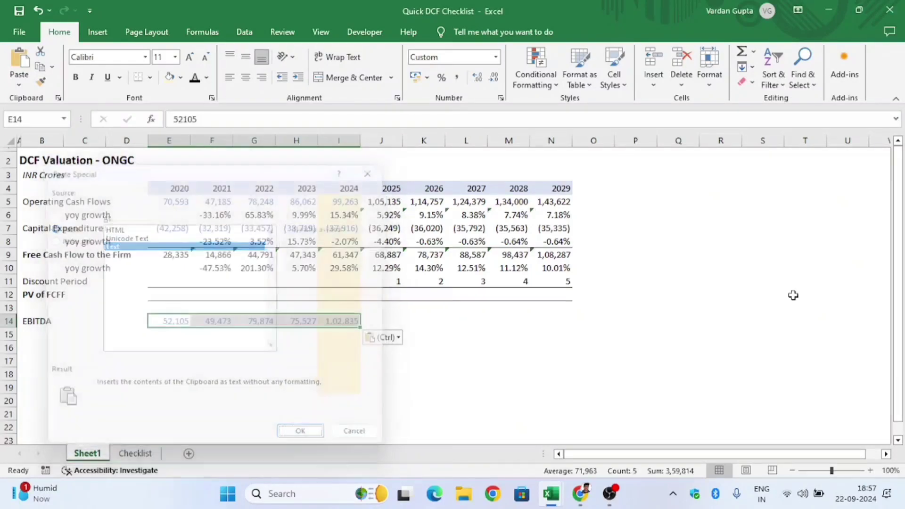
# Check the pasted historical EBITDA values one by one from E14 through H14.
pyautogui.press('Left')
pyautogui.press('Right')
pyautogui.press('F2')
pyautogui.press('Tab')
pyautogui.press('F2')
pyautogui.press('Tab')
pyautogui.press('F2')
pyautogui.press('Tab')
pyautogui.press('F2')
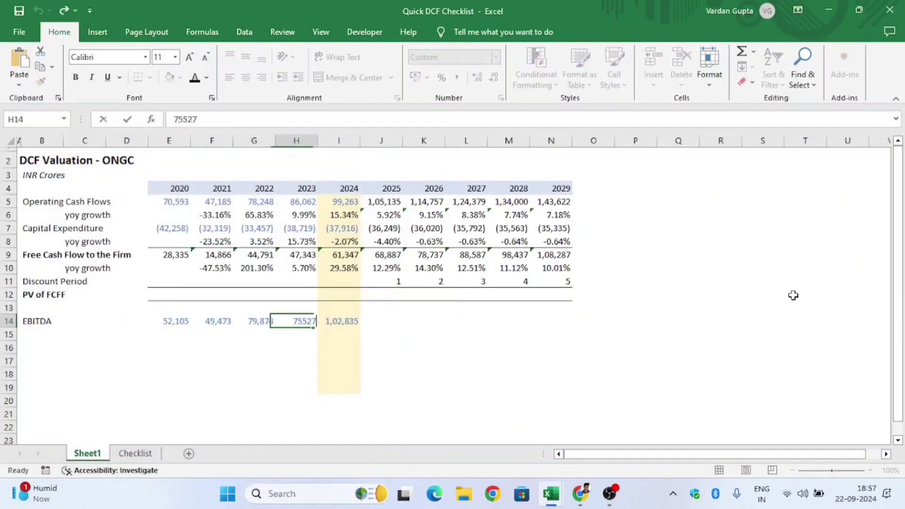
pyautogui.press('Tab')
pyautogui.press('Left')
pyautogui.press('Left')
pyautogui.press('Left')
pyautogui.press('Left')
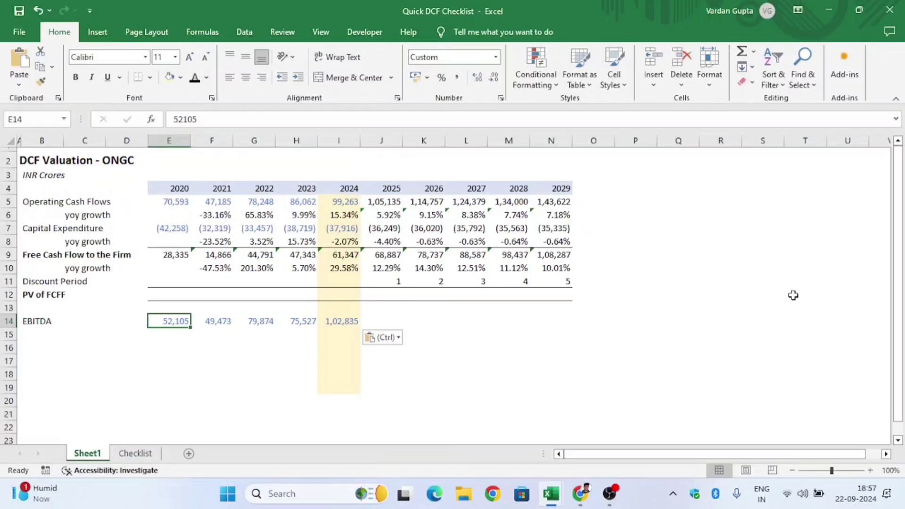
# Copy the whole yoy growth row 10 and paste it into row 15 beneath EBITDA.
pyautogui.press('Left')
pyautogui.press('Left')
pyautogui.press('Right')
pyautogui.press('Left')
pyautogui.press('Left')
pyautogui.press('Left')
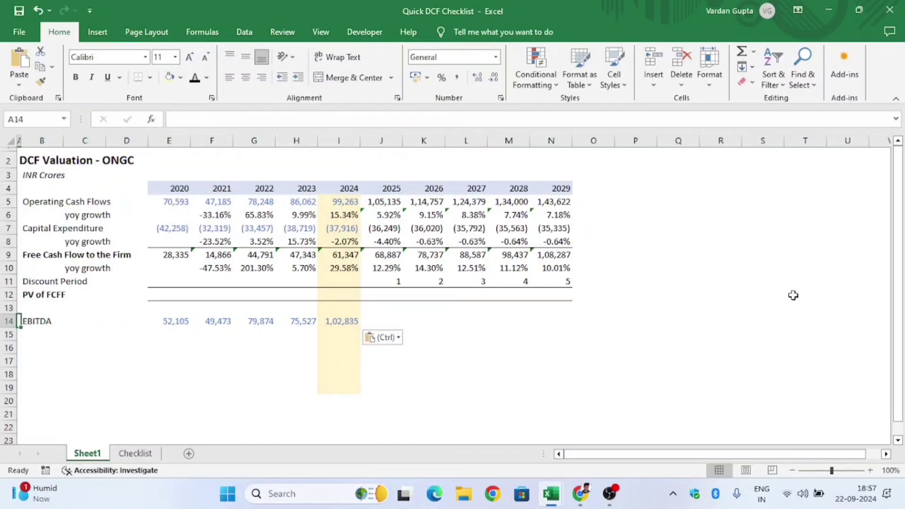
pyautogui.press('Up')
pyautogui.press('Up')
pyautogui.press('Up')
pyautogui.press('Up')
pyautogui.hotkey('shift', 'Up')
pyautogui.hotkey('shift', 'space')
pyautogui.hotkey('ctrl', 'c')
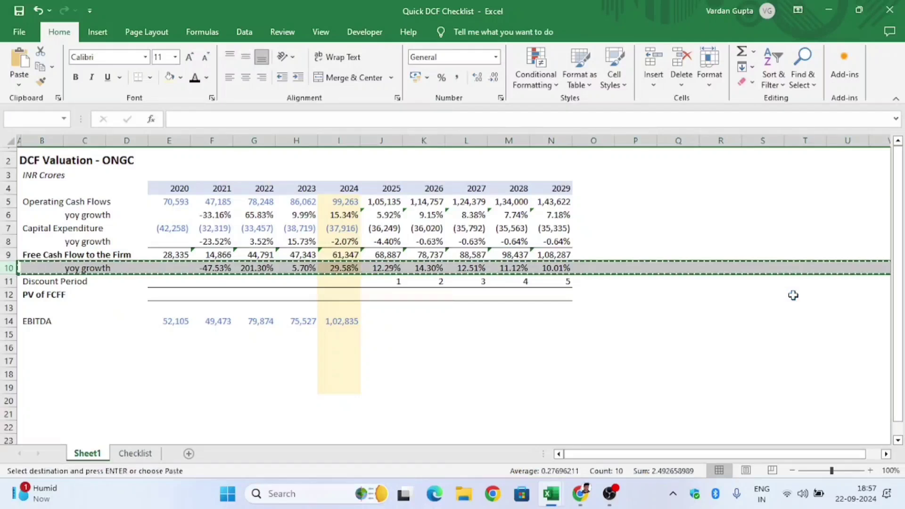
pyautogui.press('Down')
pyautogui.press('Down')
pyautogui.press('Down')
pyautogui.press('Down')
pyautogui.press('Down')
pyautogui.hotkey('ctrl', 'v')
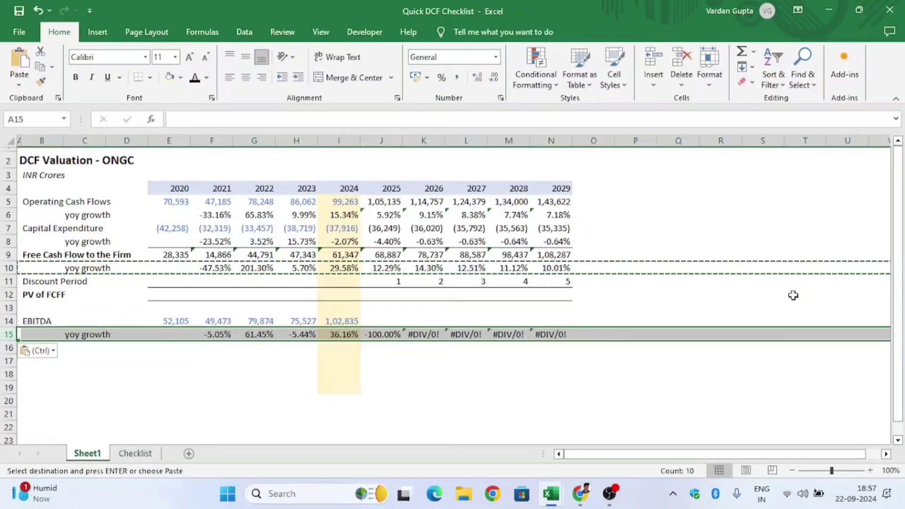
pyautogui.press('Right')
pyautogui.press('Right')
pyautogui.press('Escape')
# Copy the 2025–2029 capital expenditure FORECAST formulas from J7:N7 into the EBITDA row at J14:N14.
pyautogui.press('Right')
pyautogui.press('Right')
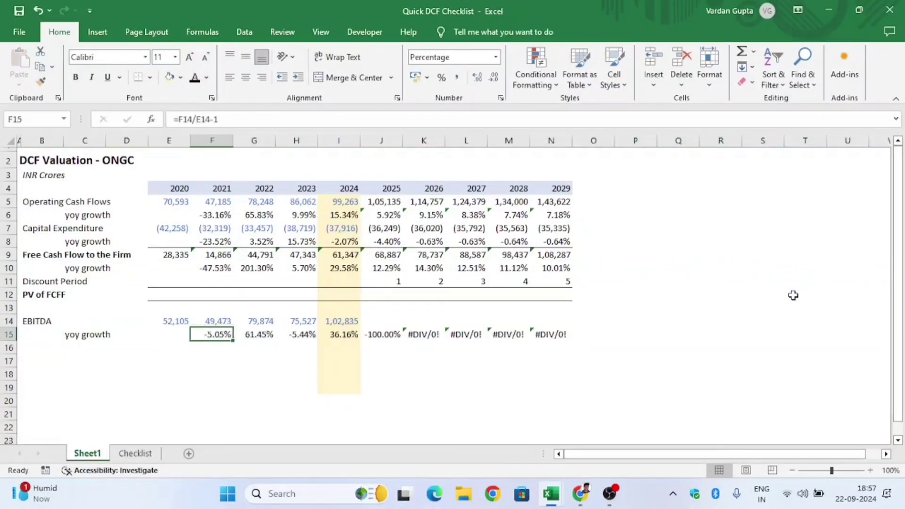
pyautogui.press('Right')
pyautogui.press('Right')
pyautogui.press('Right')
pyautogui.press('Right')
pyautogui.press('Up')
pyautogui.press('Up')
pyautogui.press('Up')
pyautogui.press('Up')
pyautogui.press('Up')
pyautogui.press('Up')
pyautogui.press('Up')
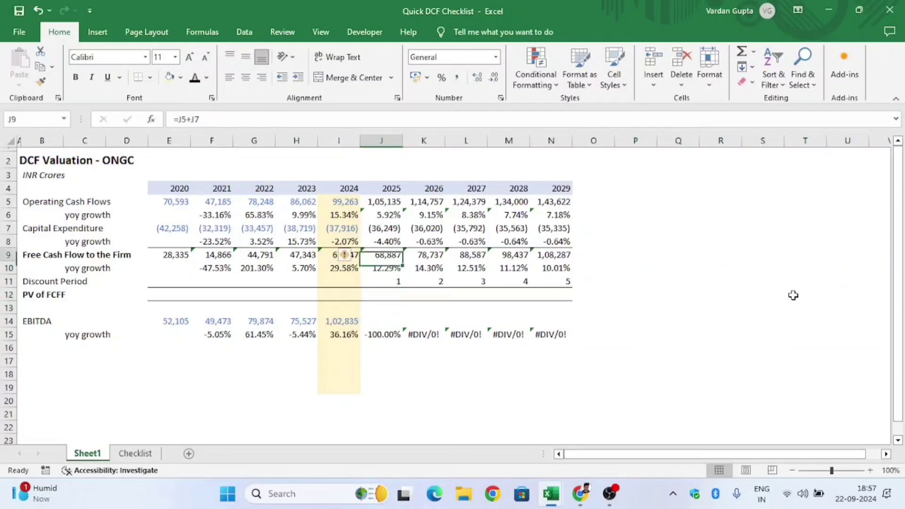
pyautogui.press('Up')
pyautogui.press('F2')
pyautogui.press('Escape')
pyautogui.hotkey('shift', 'Right')
pyautogui.hotkey('shift', 'Right')
pyautogui.hotkey('shift', 'Right')
pyautogui.hotkey('shift', 'Right')
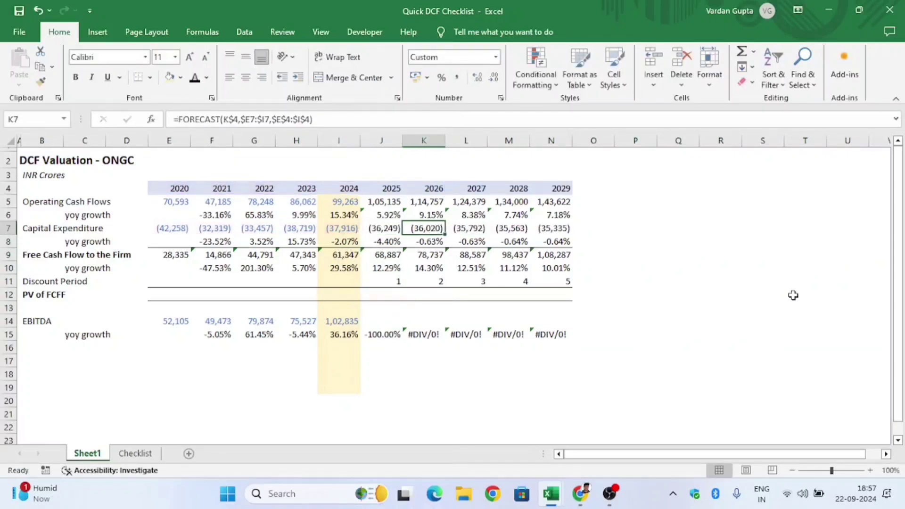
pyautogui.hotkey('ctrl', 'c')
pyautogui.press('Down')
pyautogui.press('Down')
pyautogui.press('Down')
pyautogui.press('Down')
pyautogui.press('Down')
pyautogui.press('Down')
pyautogui.press('Down')
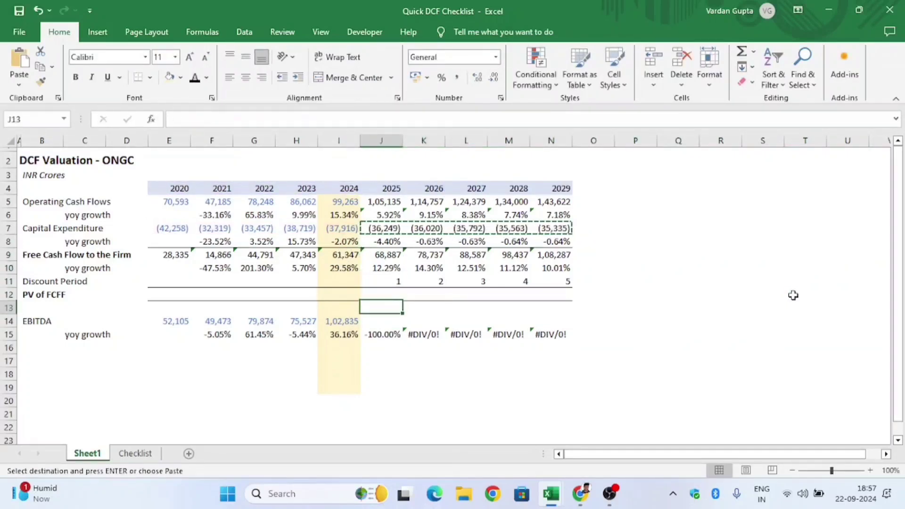
pyautogui.hotkey('ctrl', 'v')
# Inspect the references in the EBITDA row's FORECAST formulas, cell by cell from J14.
pyautogui.press('Right')
pyautogui.press('F2')
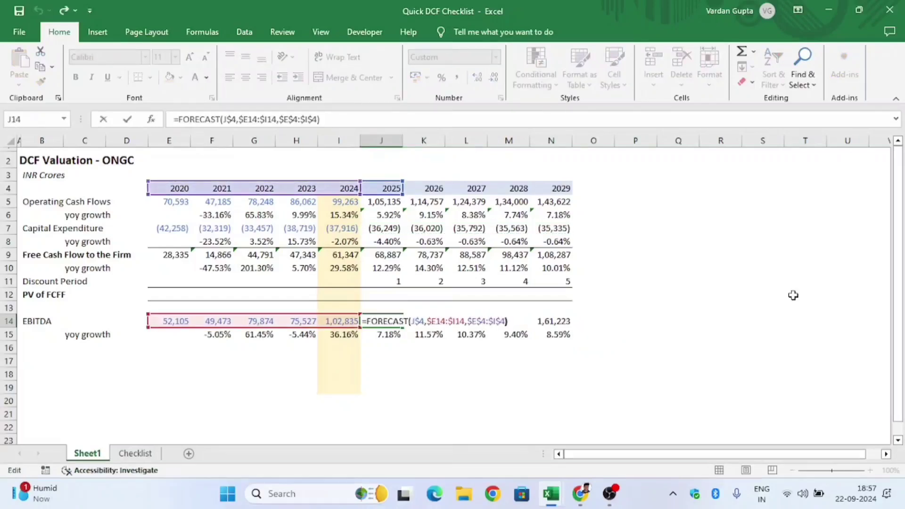
pyautogui.press('Tab')
pyautogui.press('F2')
pyautogui.press('Tab')
pyautogui.press('F2')
pyautogui.press('Tab')
pyautogui.press('F2')
pyautogui.press('Escape')
pyautogui.press('Left')
pyautogui.press('Left')
pyautogui.press('Left')
pyautogui.press('Left')
pyautogui.press('Left')
pyautogui.press('Left')
pyautogui.press('Left')
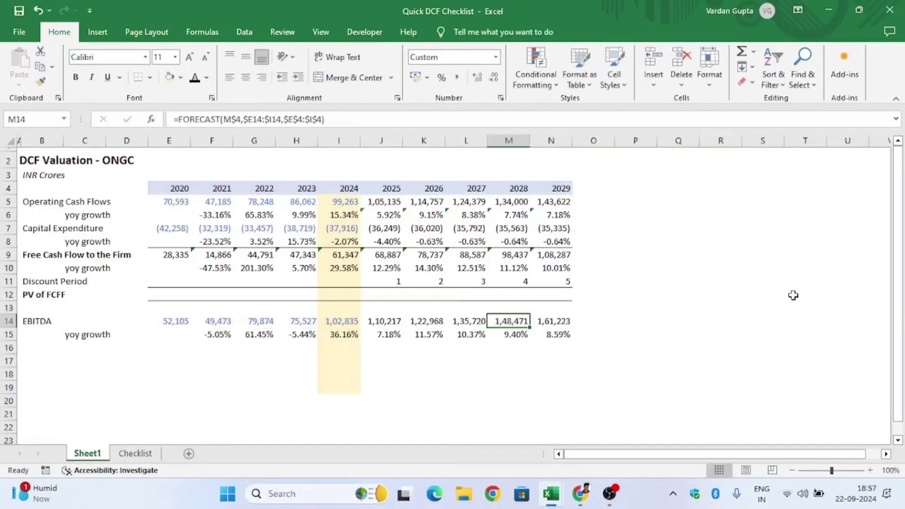
pyautogui.press('Home')
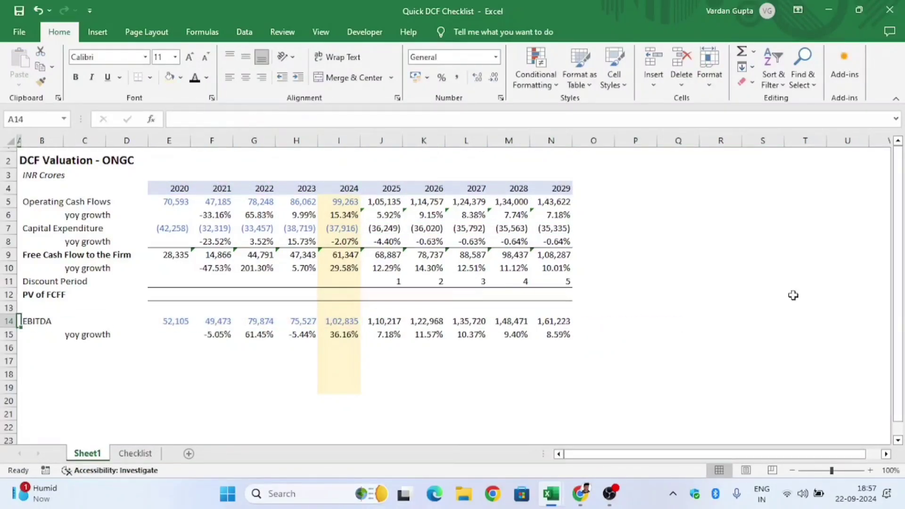
# Review the required inputs on the Checklist sheet and return to the valuation on Sheet1.
pyautogui.hotkey('ctrl', 'pagedown')
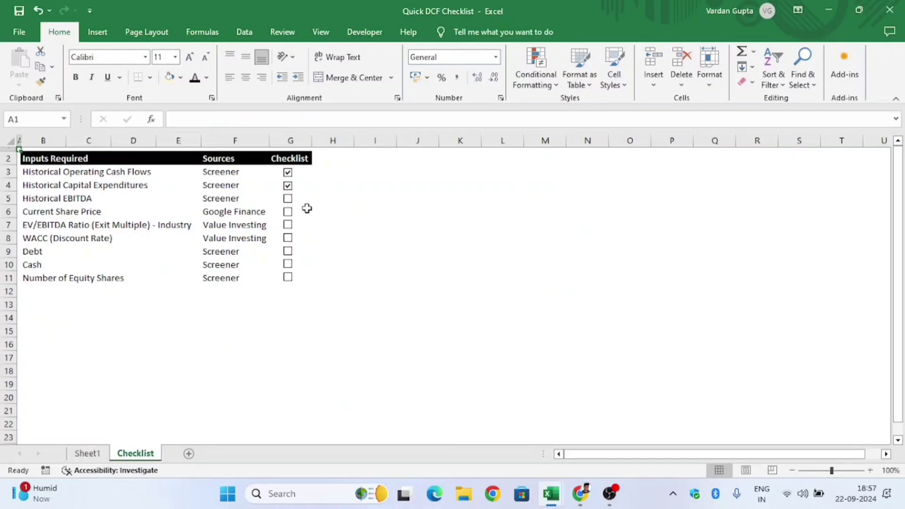
pyautogui.hotkey('ctrl', 'pageup')
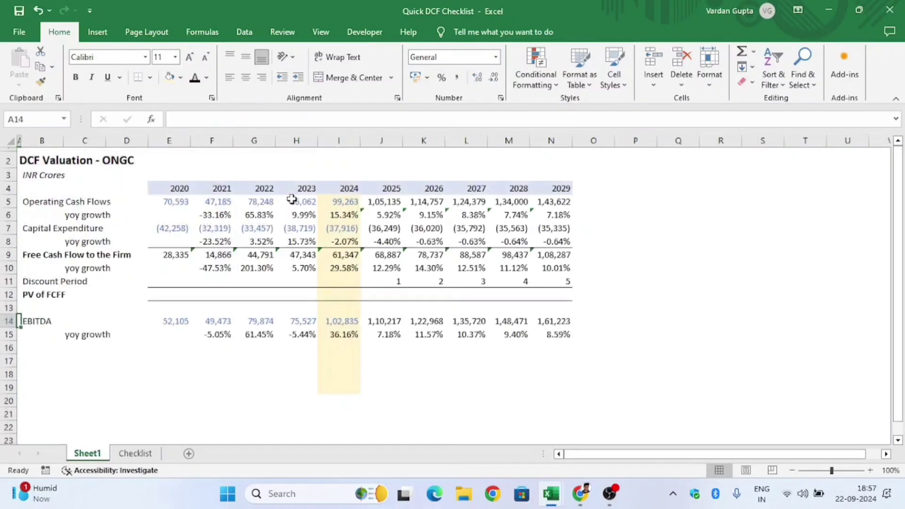
pyautogui.press('Down')
pyautogui.press('Up')
pyautogui.press('Right')
pyautogui.press('Right')
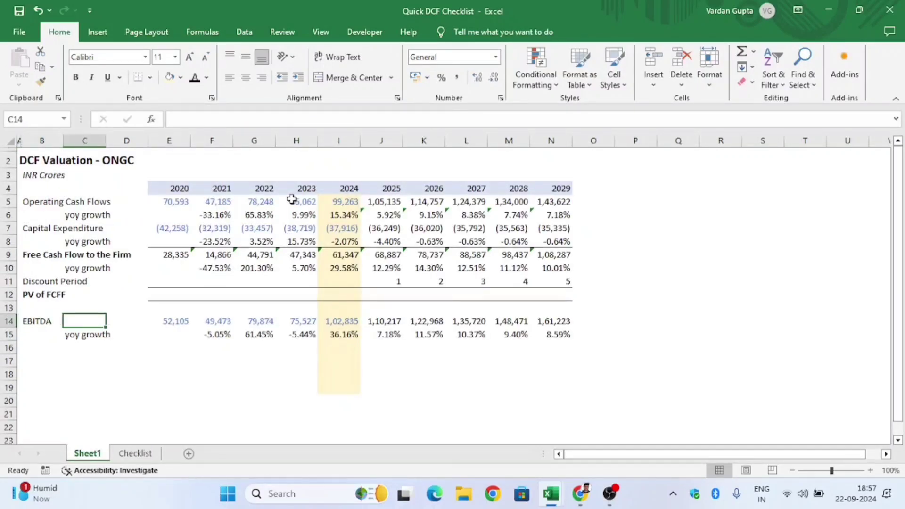
pyautogui.press('Left')
pyautogui.press('Left')
pyautogui.press('Down')
pyautogui.press('Down')
pyautogui.press('Down')
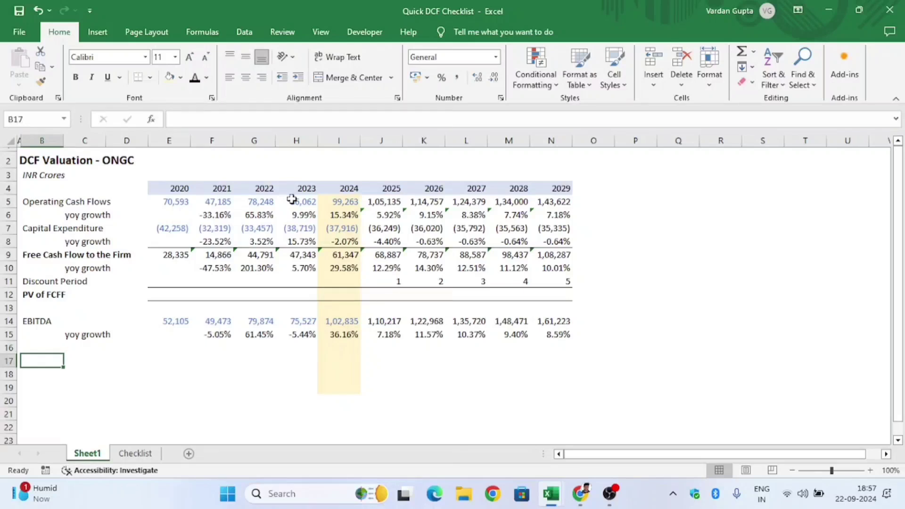
# Make the EBITDA label in B14 and the figures in E14:N14 bold.
pyautogui.press('Up')
pyautogui.press('Up')
pyautogui.press('Up')
pyautogui.press('Right')
pyautogui.press('Right')
pyautogui.press('Right')
pyautogui.press('Right')
pyautogui.press('Right')
pyautogui.press('Left')
pyautogui.press('Left')
pyautogui.press('Left')
pyautogui.press('Left')
pyautogui.press('Up')
pyautogui.press('Up')
pyautogui.press('Up')
pyautogui.press('Up')
pyautogui.press('Up')
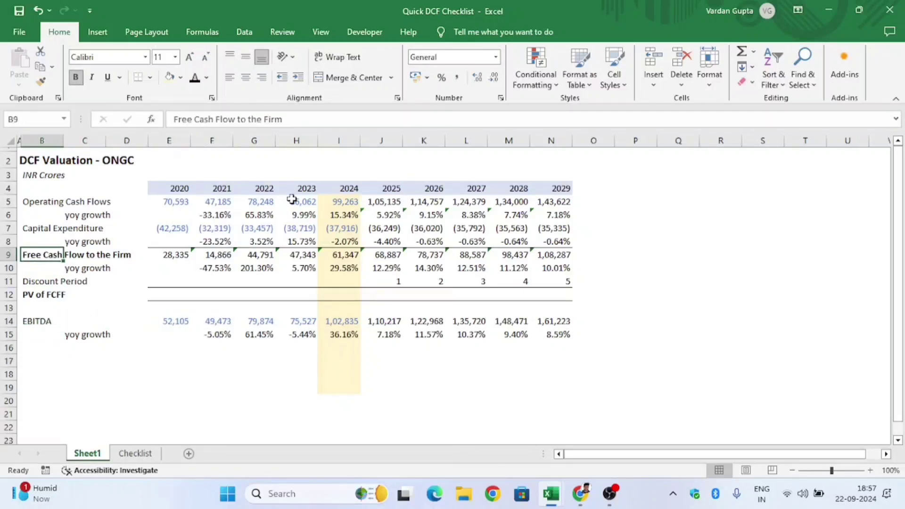
pyautogui.press('Down')
pyautogui.press('Down')
pyautogui.press('Down')
pyautogui.press('Down')
pyautogui.press('Down')
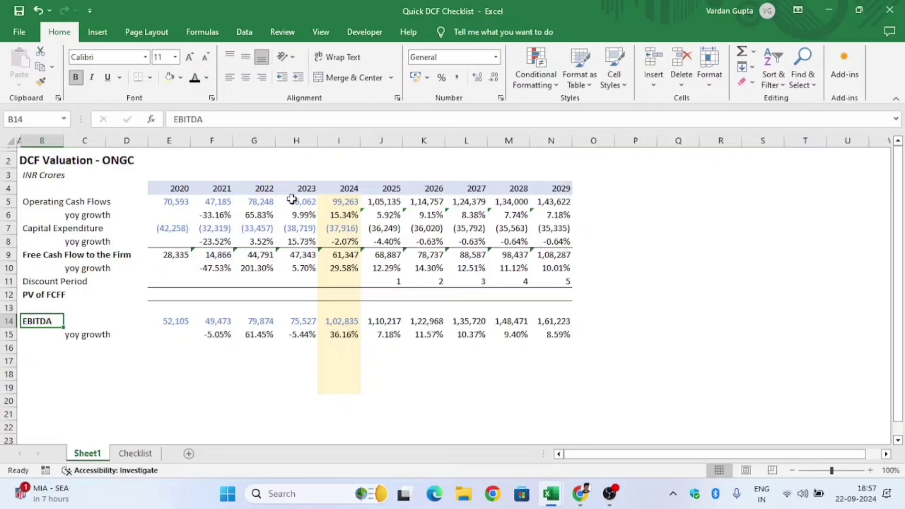
pyautogui.press('Right')
pyautogui.press('Right')
pyautogui.press('Right')
pyautogui.hotkey('ctrl', 'shift', 'Right')
pyautogui.hotkey('ctrl', 'b')
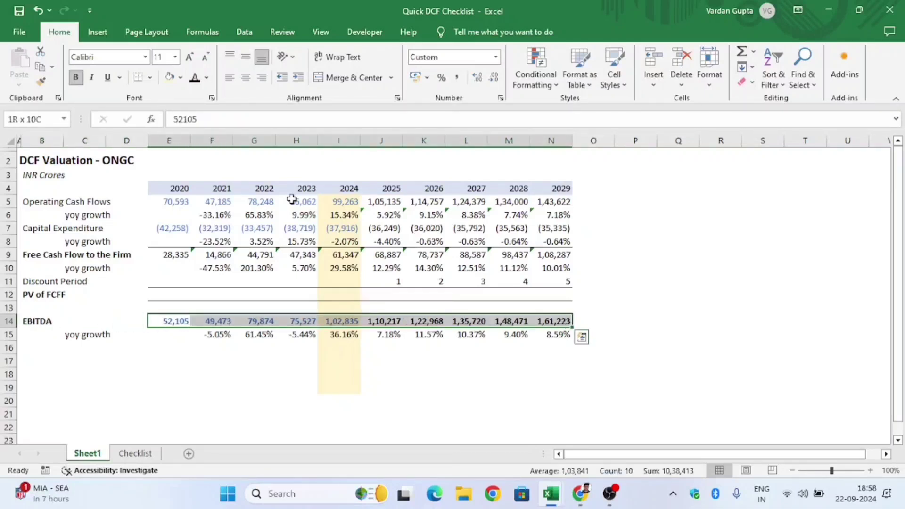
# Add the bold row label FCFF/EBITDA in B17, below the EBITDA growth row.
pyautogui.press('Down')
pyautogui.press('Down')
pyautogui.press('Down')
pyautogui.press('Left')
pyautogui.press('Left')
pyautogui.press('Left')
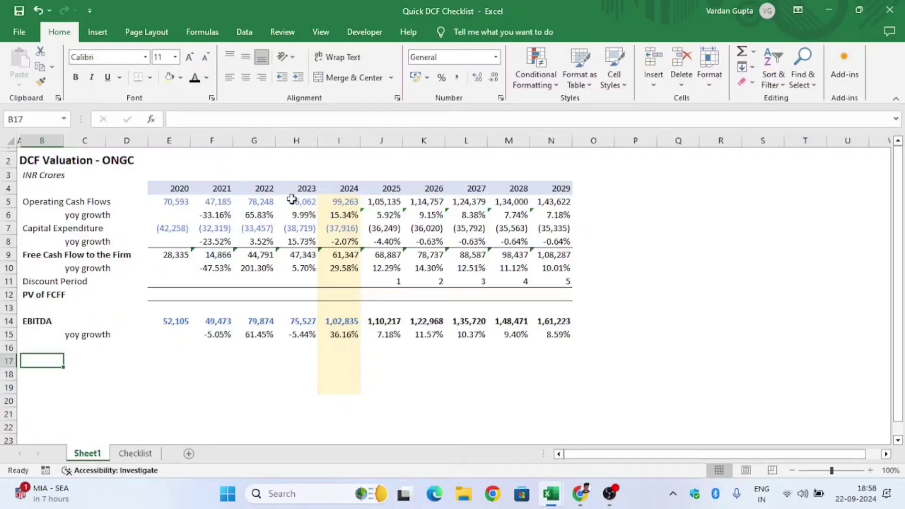
pyautogui.write('FCFF')
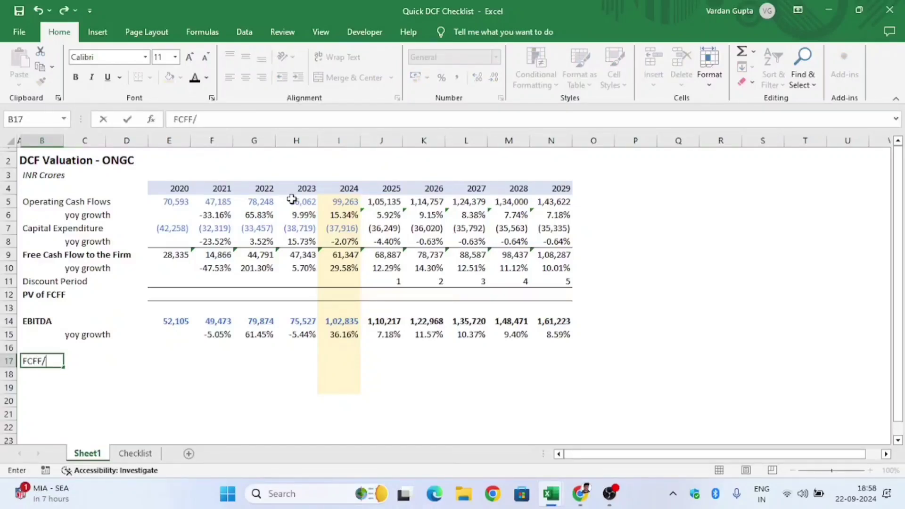
pyautogui.write('/EBITDA')
pyautogui.hotkey('ctrl', 'Return')
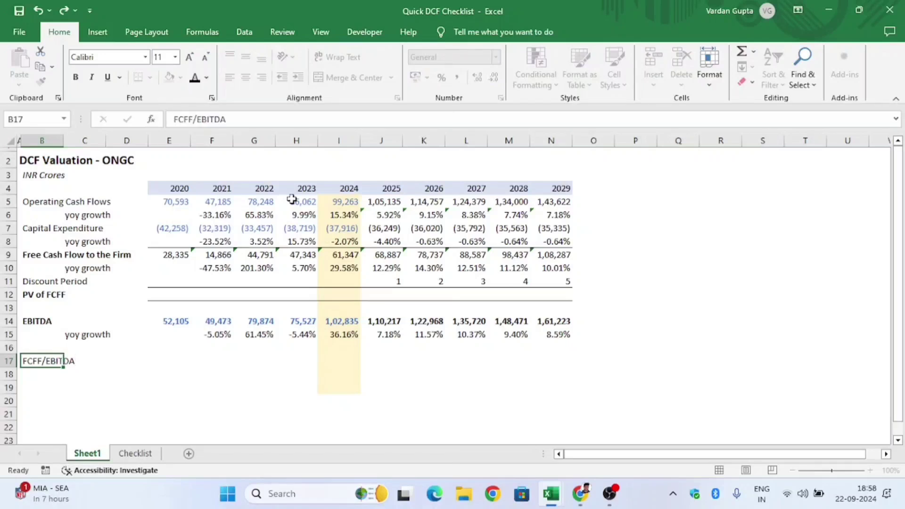
# Calculate the 2020 FCFF/EBITDA ratio in E17 with the formula =E9/E14.
pyautogui.press('Right')
pyautogui.press('Right')
pyautogui.press('Right')
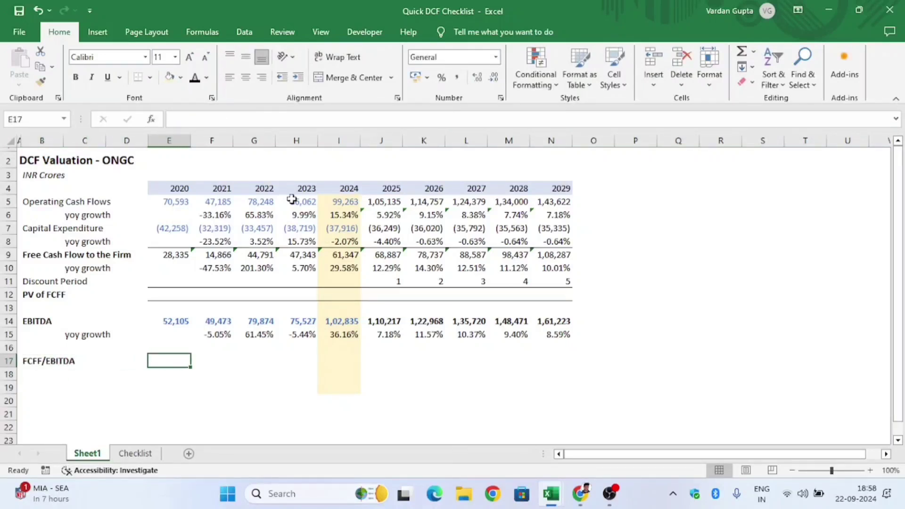
pyautogui.write('=')
pyautogui.press('Up')
pyautogui.press('Up')
pyautogui.press('Up')
pyautogui.press('Up')
pyautogui.press('Up')
pyautogui.press('Up')
pyautogui.press('Up')
pyautogui.press('Up')
pyautogui.press('Up')
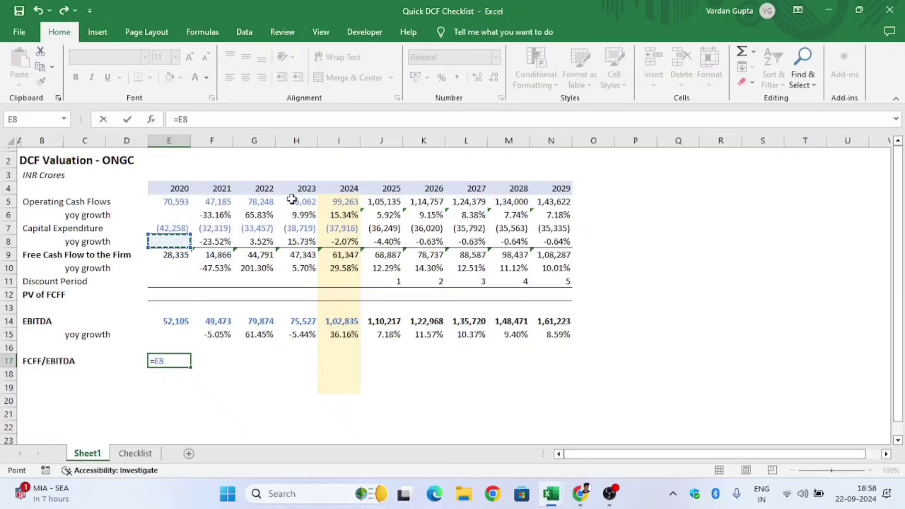
pyautogui.press('Down')
pyautogui.write('/')
pyautogui.press('Up')
pyautogui.press('Up')
pyautogui.press('Up')
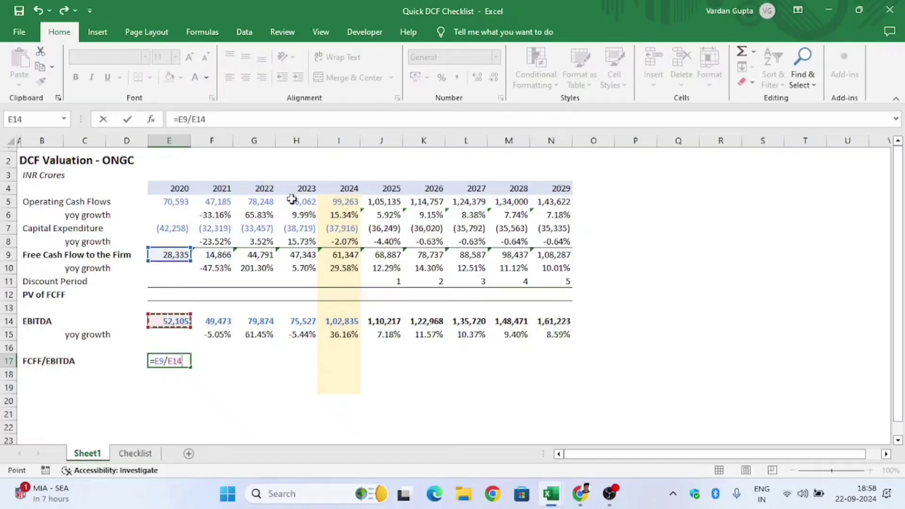
pyautogui.press('F2')
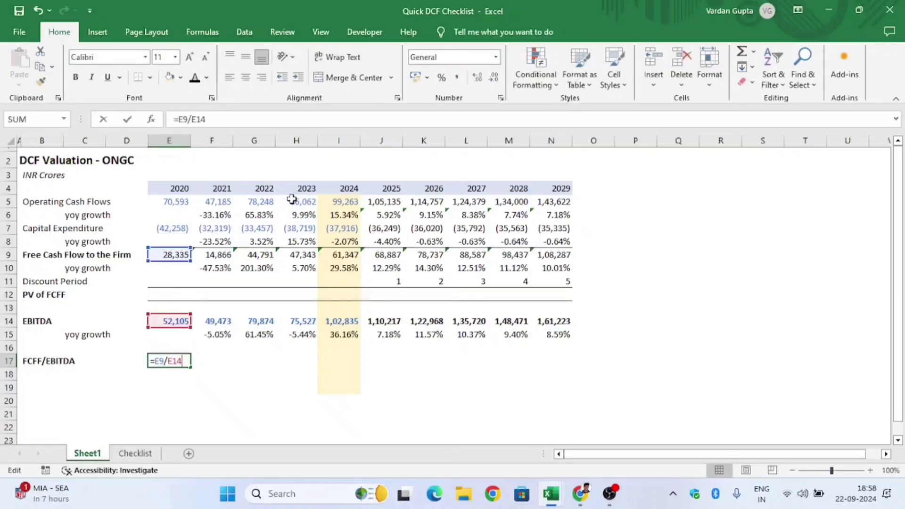
pyautogui.hotkey('ctrl', 'Return')
# Format the 2020 FCFF/EBITDA ratio in E17 as Percentage.
pyautogui.hotkey('alt', 'h')
pyautogui.press('n')
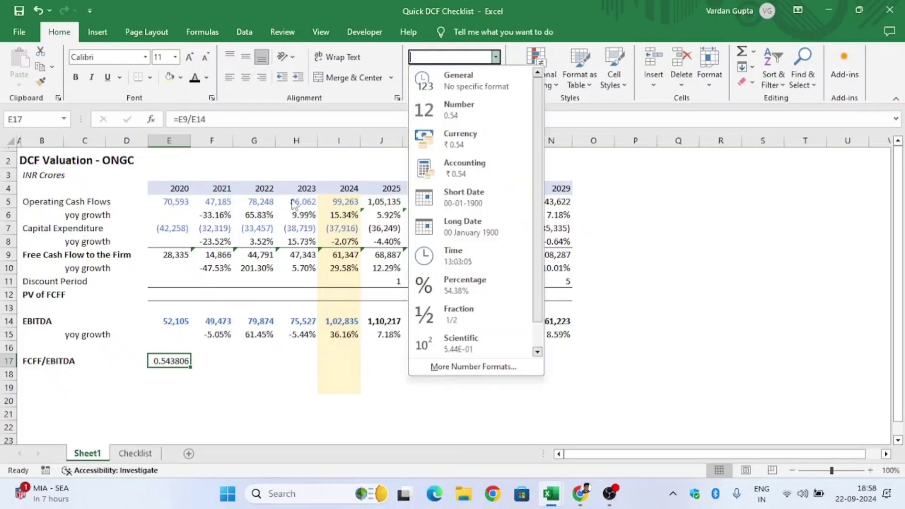
pyautogui.press('Down')
pyautogui.press('Down')
pyautogui.press('Down')
pyautogui.press('Down')
pyautogui.press('Down')
pyautogui.press('Down')
pyautogui.press('Down')
pyautogui.press('Return')
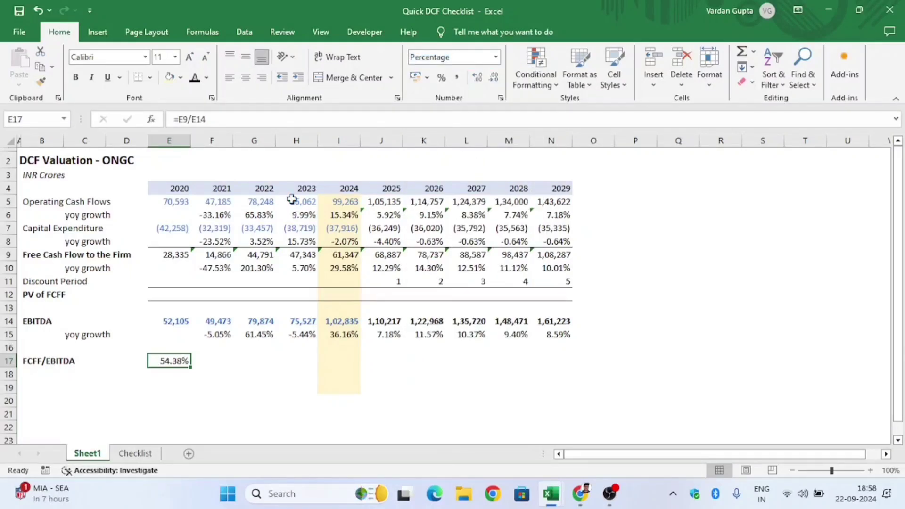
# Copy the FCFF/EBITDA formula from E17 across the row to N17, covering 2020 through 2029.
pyautogui.press('F2')
pyautogui.press('Escape')
pyautogui.hotkey('ctrl', 'c')
pyautogui.hotkey('shift', 'Right')
pyautogui.hotkey('shift', 'Right')
pyautogui.hotkey('shift', 'Right')
pyautogui.hotkey('shift', 'Right')
pyautogui.hotkey('shift', 'Right')
pyautogui.hotkey('shift', 'Right')
pyautogui.hotkey('shift', 'Right')
pyautogui.hotkey('shift', 'Right')
pyautogui.hotkey('shift', 'Right')
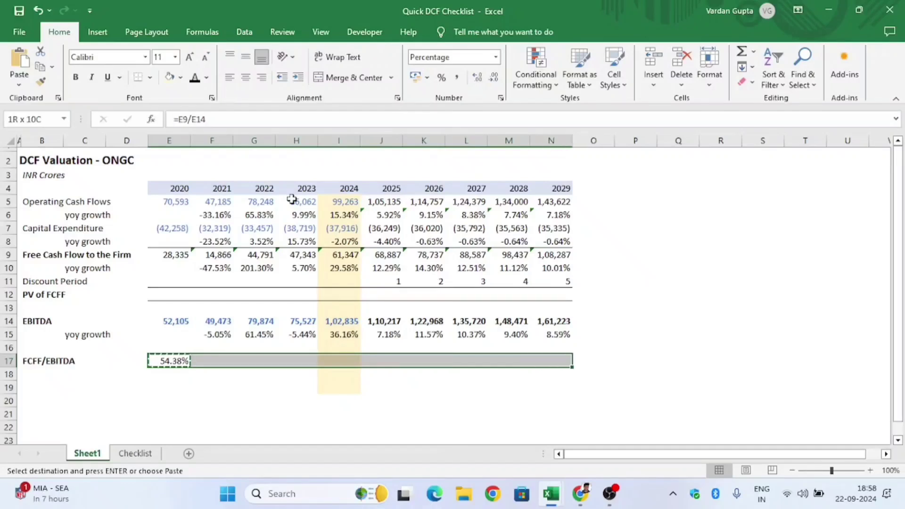
pyautogui.hotkey('ctrl', 'v')
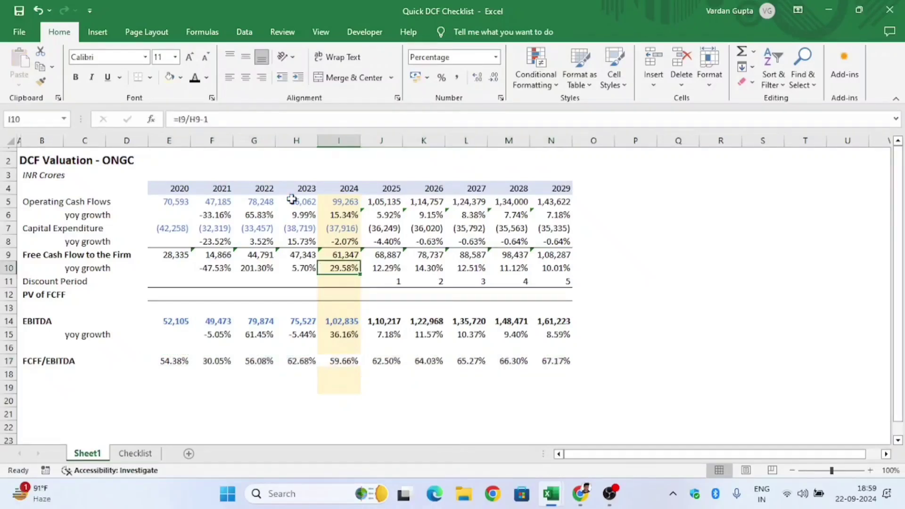
# Copy I9 and use Paste Special to apply only its formatting to the 2024 FCFF/EBITDA cell I17.
pyautogui.press('Up')
pyautogui.hotkey('ctrl', 'c')
pyautogui.press('Down')
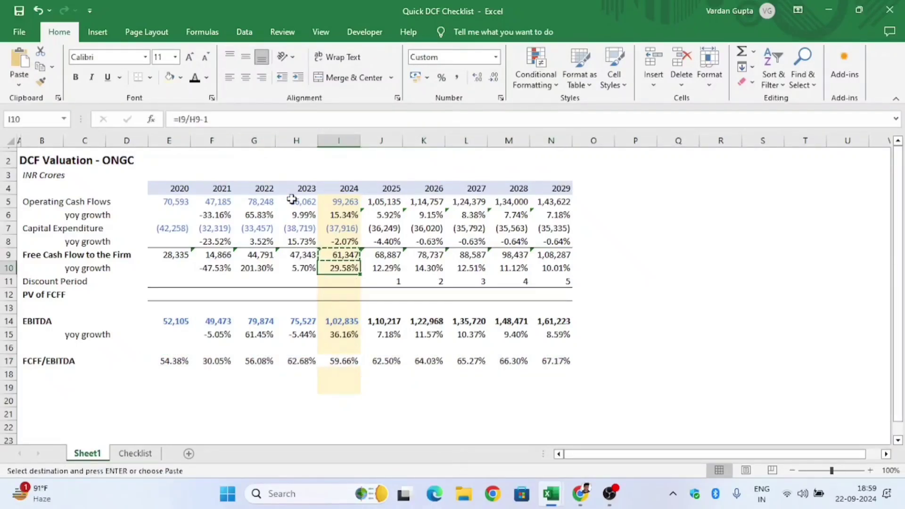
pyautogui.press('Down')
pyautogui.press('Down')
pyautogui.press('Down')
pyautogui.press('Down')
pyautogui.press('Down')
pyautogui.press('Down')
pyautogui.press('Down')
pyautogui.hotkey('ctrl', 'alt', 'v')
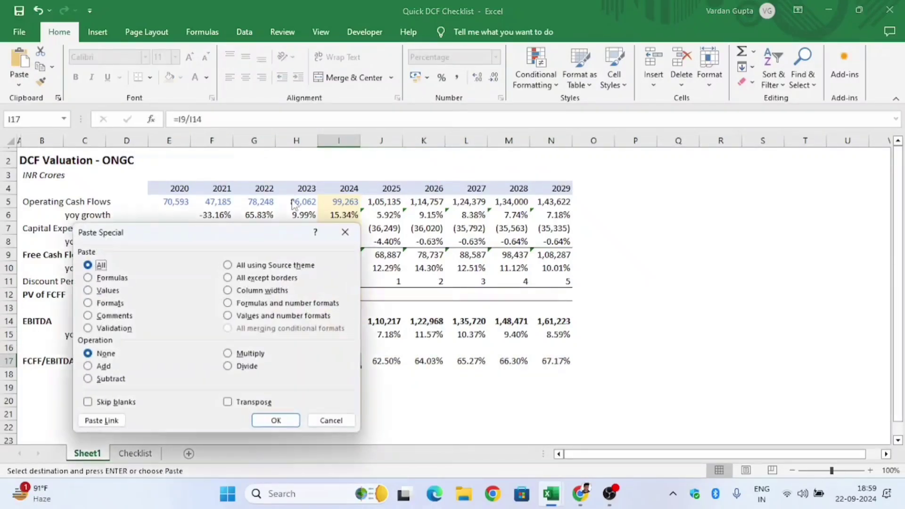
pyautogui.press('Return')
pyautogui.press('Left')
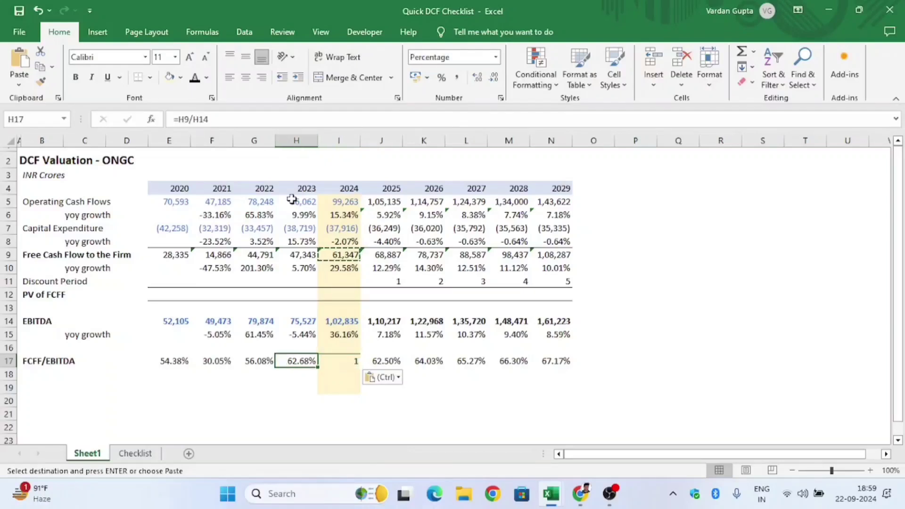
# Format the 2024 FCFF/EBITDA ratio in I17 as Percentage.
pyautogui.press('Right')
pyautogui.press('alt')
pyautogui.press('h')
pyautogui.press('n')
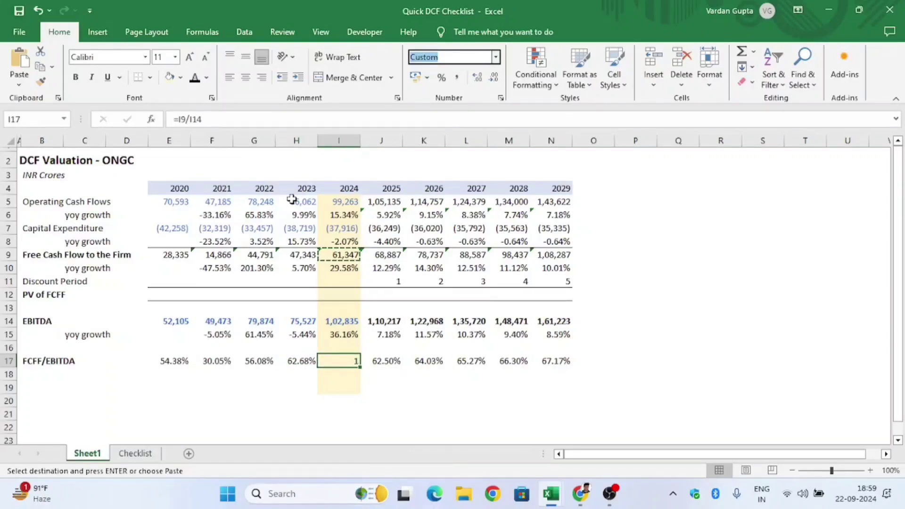
pyautogui.hotkey('alt', 'Down')
pyautogui.press('Down')
pyautogui.press('Down')
pyautogui.press('Down')
pyautogui.press('Down')
pyautogui.press('Down')
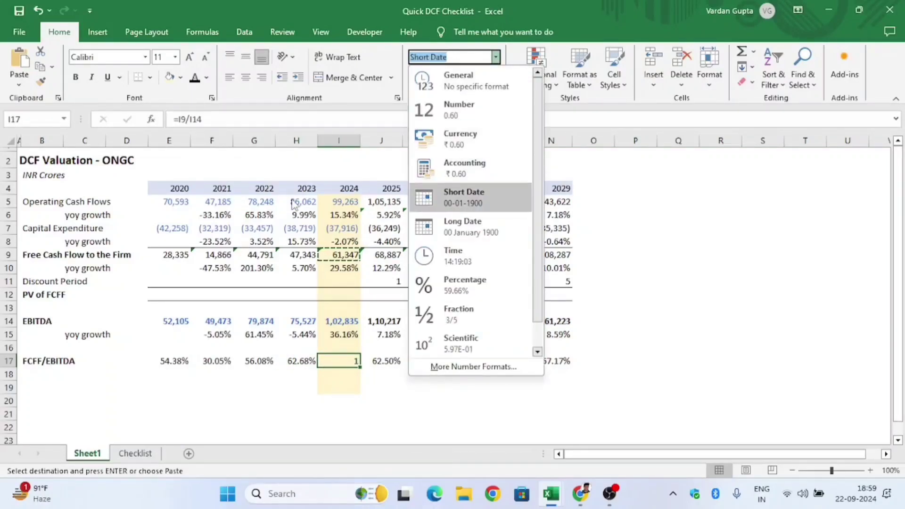
pyautogui.press('Down')
pyautogui.press('Down')
pyautogui.press('Down')
pyautogui.press('Return')
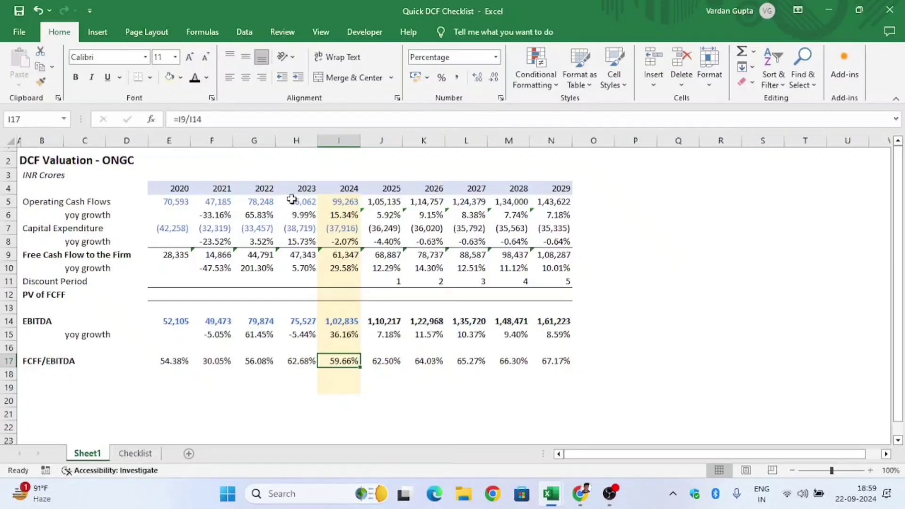
# Examine the FCFF/EBITDA ratios in row 17, comparing the historical years with the forecast years through 2029.
pyautogui.press('Left')
pyautogui.press('Left')
pyautogui.press('Left')
pyautogui.press('Left')
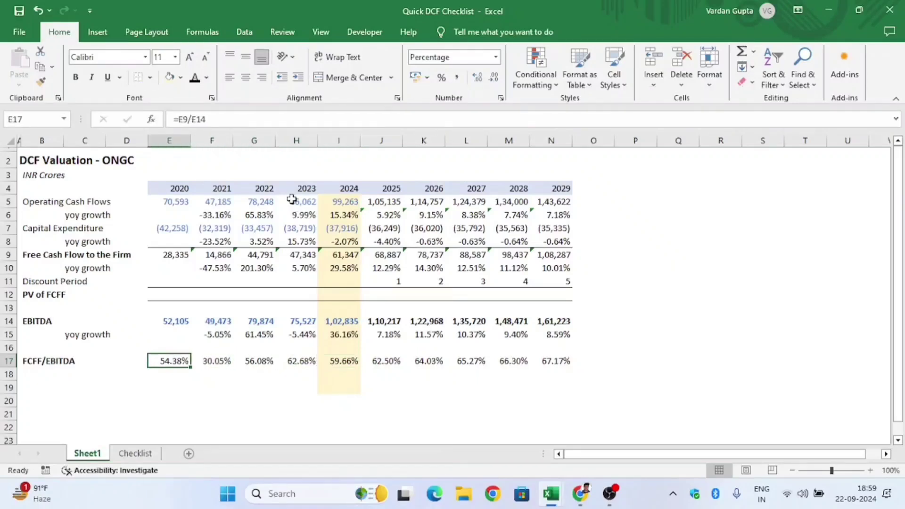
pyautogui.press('Right')
pyautogui.press('Right')
pyautogui.press('Right')
pyautogui.press('Right')
pyautogui.press('Right')
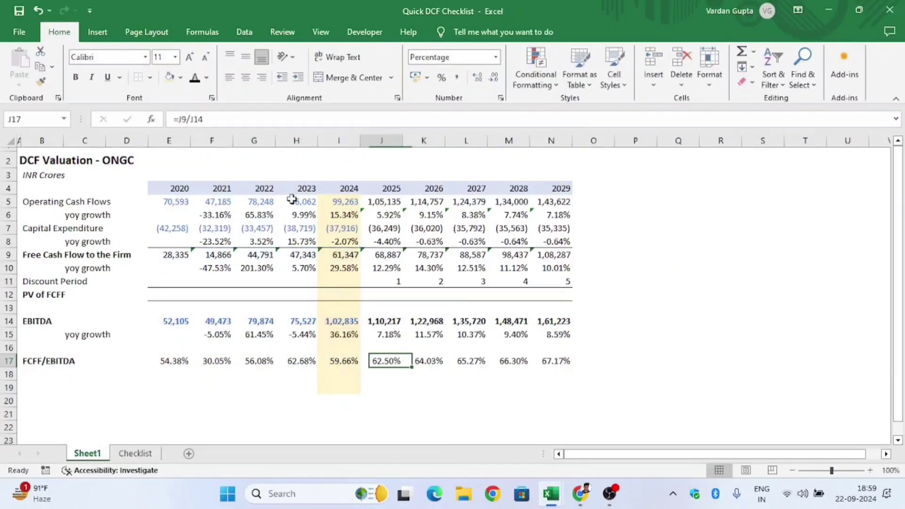
pyautogui.press('Left')
pyautogui.press('Left')
pyautogui.press('Left')
pyautogui.hotkey('shift', 'Left')
pyautogui.press('Left')
pyautogui.press('Left')
pyautogui.hotkey('shift', 'Right')
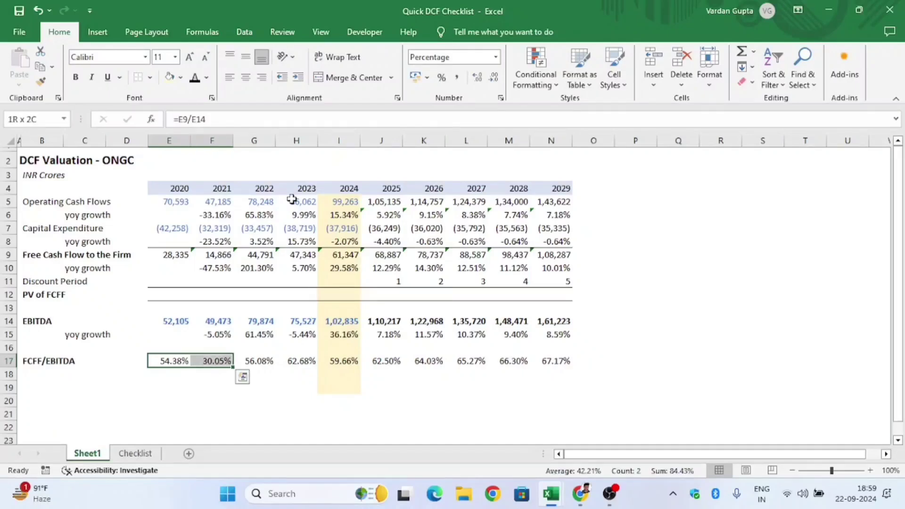
pyautogui.hotkey('shift', 'Right')
pyautogui.hotkey('shift', 'Right')
pyautogui.hotkey('shift', 'Right')
pyautogui.hotkey('shift', 'Right')
pyautogui.hotkey('shift', 'Right')
pyautogui.hotkey('shift', 'Right')
pyautogui.hotkey('shift', 'Right')
pyautogui.hotkey('shift', 'Right')
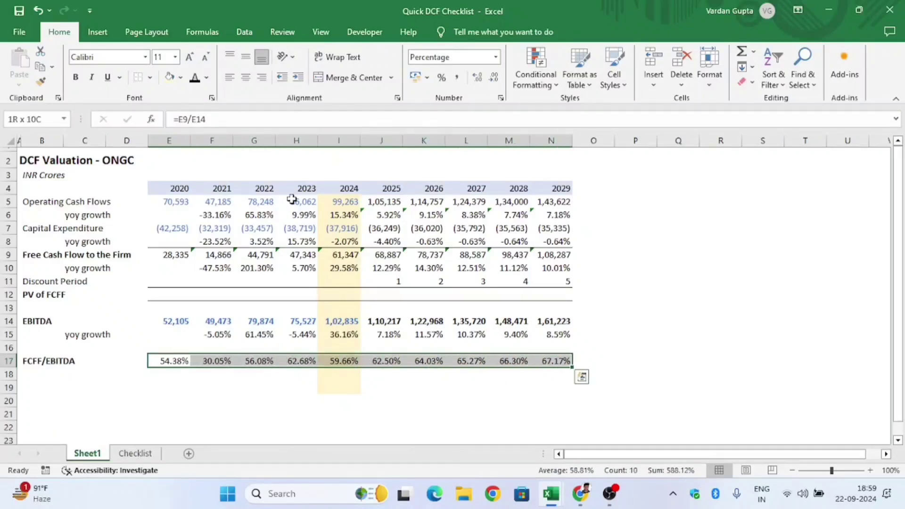
pyautogui.press('Right')
pyautogui.press('Right')
pyautogui.press('Right')
pyautogui.press('Right')
pyautogui.press('Right')
pyautogui.press('Right')
pyautogui.press('Right')
pyautogui.press('Right')
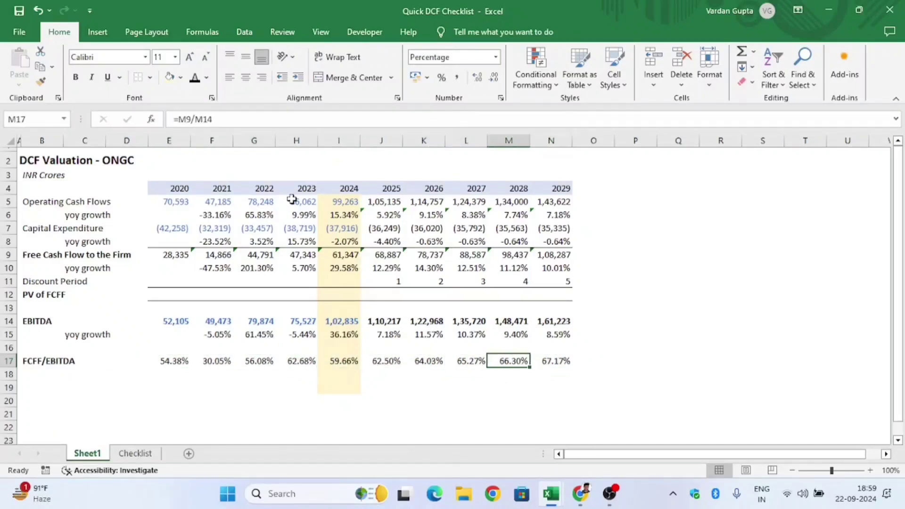
# Insert a new row 5 between the year headers and the Operating Cash Flows row.
pyautogui.press('Left')
pyautogui.press('Left')
pyautogui.press('Left')
pyautogui.press('Left')
pyautogui.press('Left')
pyautogui.press('Left')
pyautogui.press('Left')
pyautogui.press('Left')
pyautogui.press('Left')
pyautogui.press('Left')
pyautogui.press('Left')
pyautogui.press('Left')
pyautogui.press('Up')
pyautogui.press('Up')
pyautogui.press('Up')
pyautogui.press('Up')
pyautogui.press('Up')
pyautogui.press('Up')
pyautogui.press('Up')
pyautogui.press('Up')
pyautogui.press('Up')
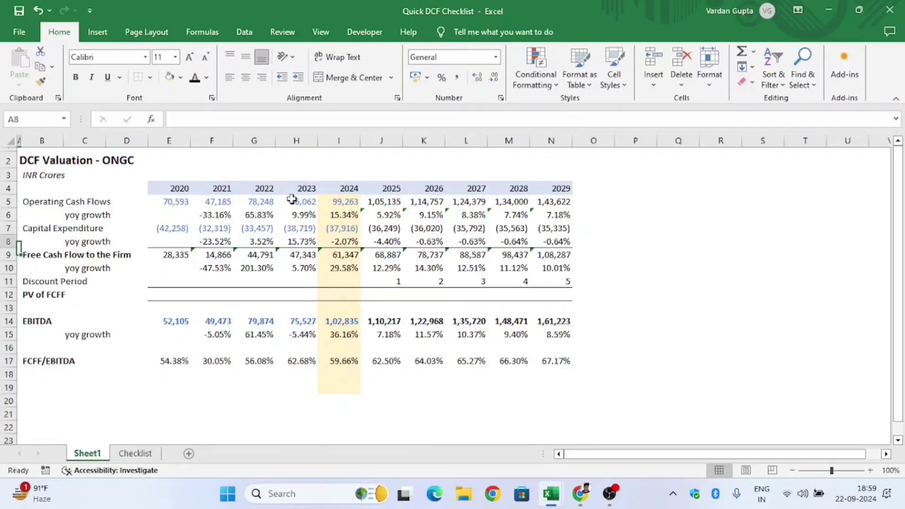
pyautogui.press('Up')
pyautogui.press('Up')
pyautogui.press('Up')
pyautogui.press('Up')
pyautogui.press('Up')
pyautogui.press('Up')
pyautogui.press('Up')
pyautogui.press('Down')
pyautogui.press('Right')
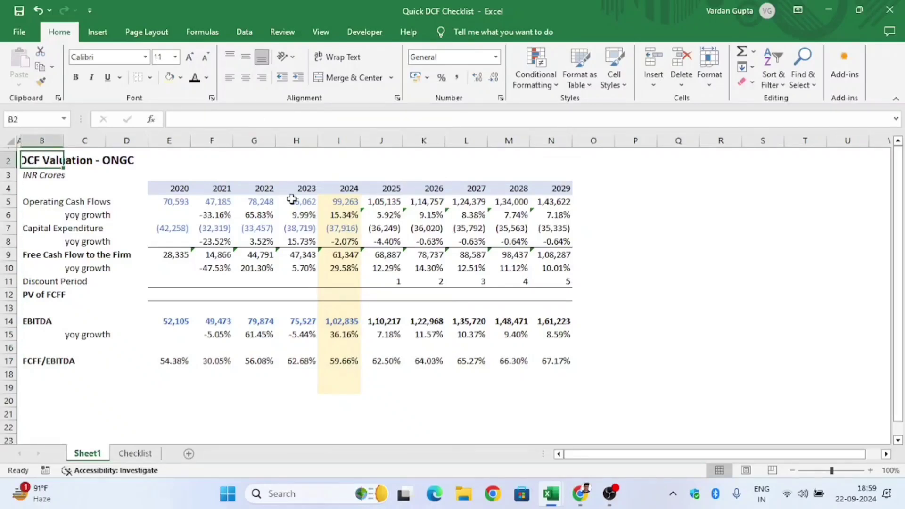
pyautogui.press('Right')
pyautogui.press('Right')
pyautogui.press('Right')
pyautogui.press('Down')
pyautogui.press('Down')
pyautogui.press('Down')
pyautogui.hotkey('alt', 'h')
pyautogui.press('i')
pyautogui.press('r')
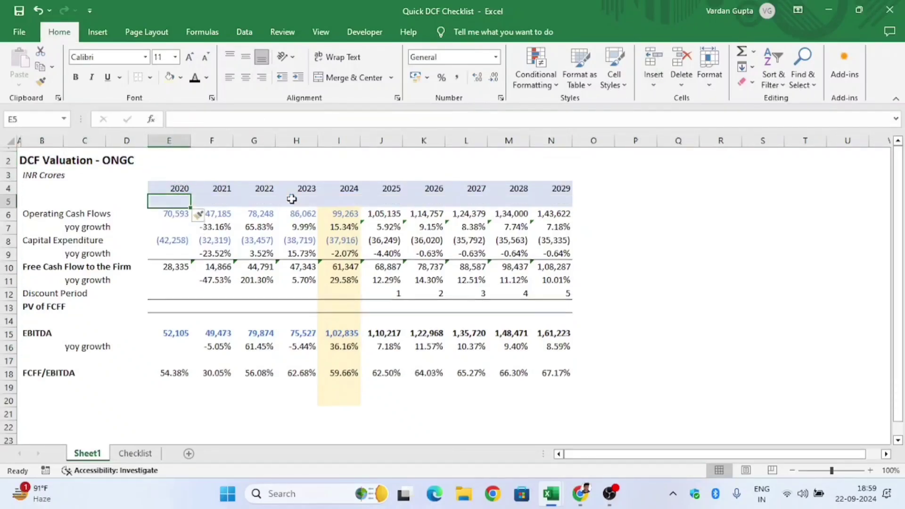
# Copy the blank unshaded cell D5 across the new row to N5 to clear the inherited header fill.
pyautogui.press('Left')
pyautogui.hotkey('ctrl', 'c')
pyautogui.hotkey('shift', 'Right')
pyautogui.hotkey('shift', 'Right')
pyautogui.hotkey('shift', 'Right')
pyautogui.hotkey('shift', 'Right')
pyautogui.hotkey('shift', 'Right')
pyautogui.hotkey('shift', 'Right')
pyautogui.hotkey('shift', 'Right')
pyautogui.hotkey('shift', 'Right')
pyautogui.hotkey('shift', 'Right')
pyautogui.hotkey('shift', 'Right')
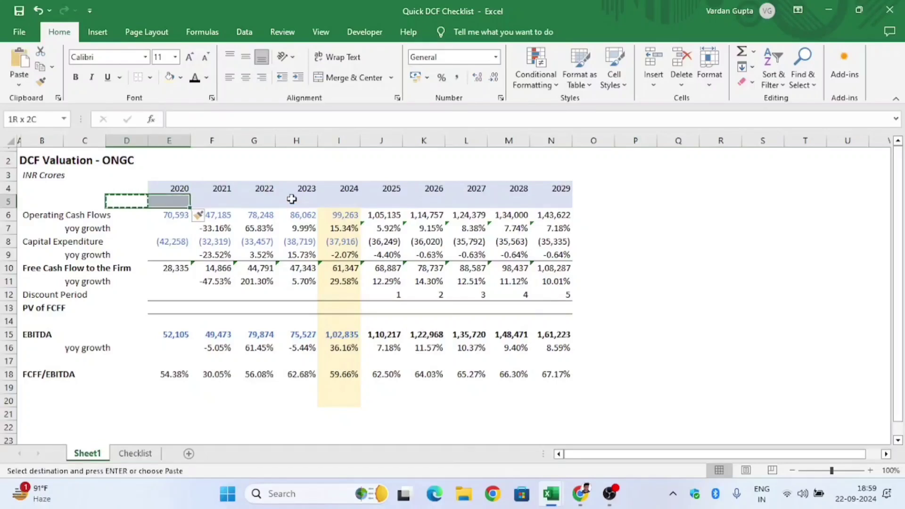
pyautogui.hotkey('ctrl', 'v')
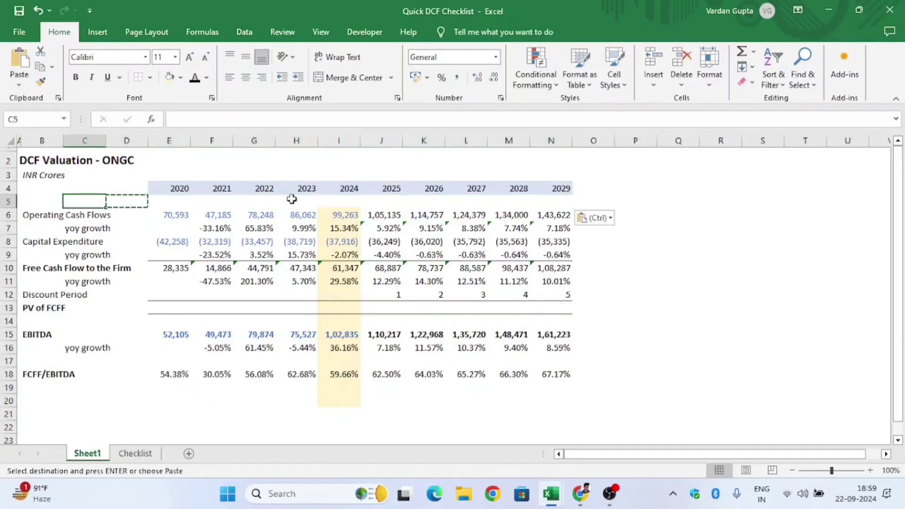
pyautogui.press('Right')
pyautogui.press('Escape')
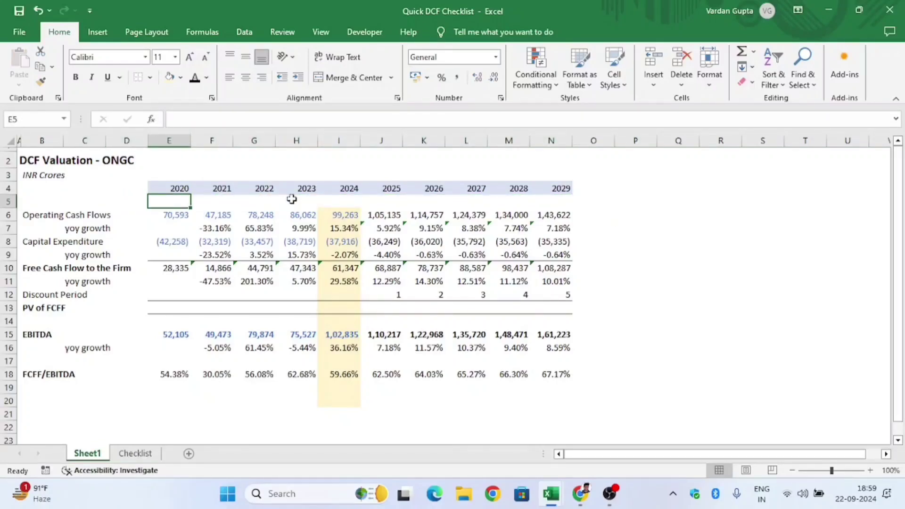
# Set the height of row 5 to 5 and freeze the panes at cell E5.
pyautogui.hotkey('alt', 'h')
pyautogui.press('o')
pyautogui.press('h')
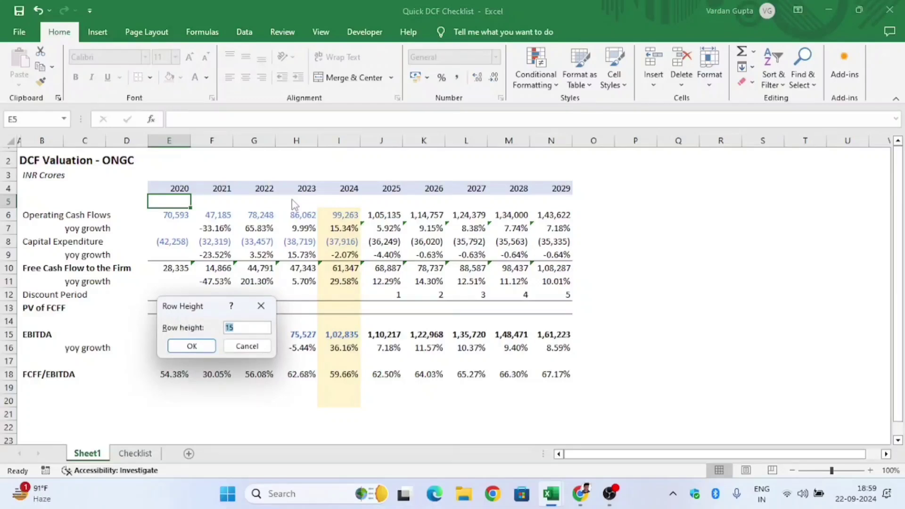
pyautogui.write('oh')
pyautogui.press('Escape')
pyautogui.hotkey('alt', 'h')
pyautogui.write('oh')
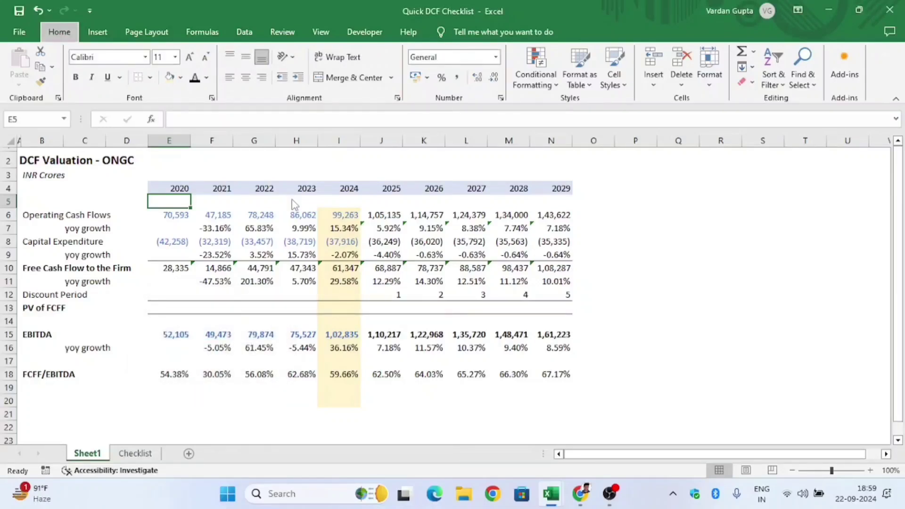
pyautogui.write('5')
pyautogui.press('Return')
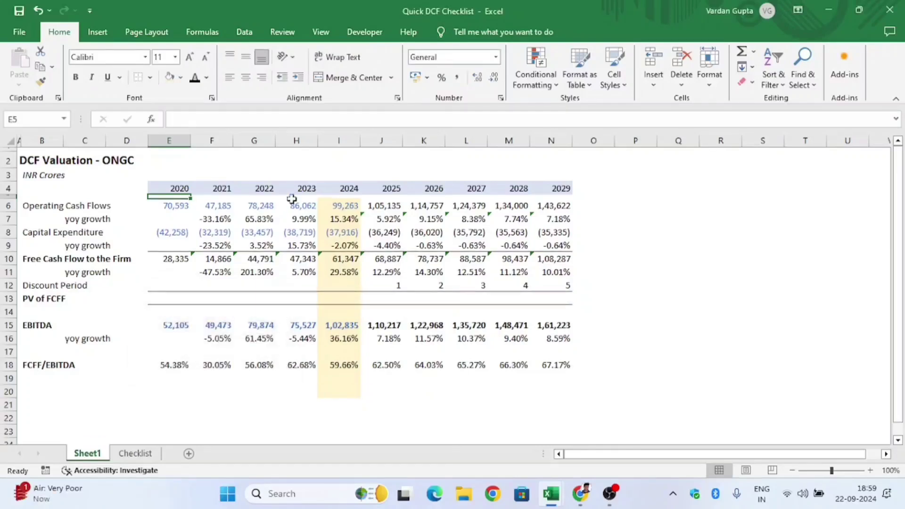
pyautogui.hotkey('alt', 'w')
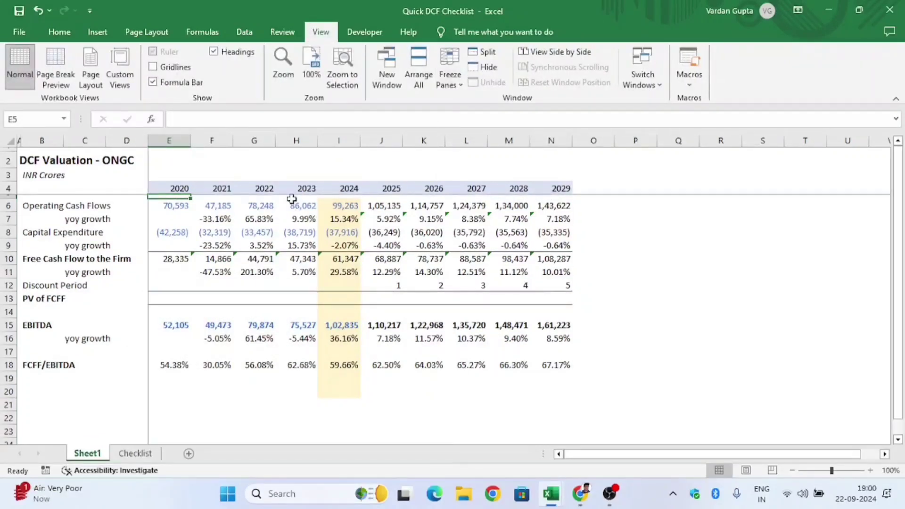
# Review the FCFF/EBITDA ratios in E18:N18 as a full row from 2020 to 2029.
pyautogui.press('Down')
pyautogui.press('Down')
pyautogui.press('Down')
pyautogui.press('Down')
pyautogui.press('Down')
pyautogui.press('Down')
pyautogui.press('Down')
pyautogui.press('Down')
pyautogui.press('Down')
pyautogui.press('Right')
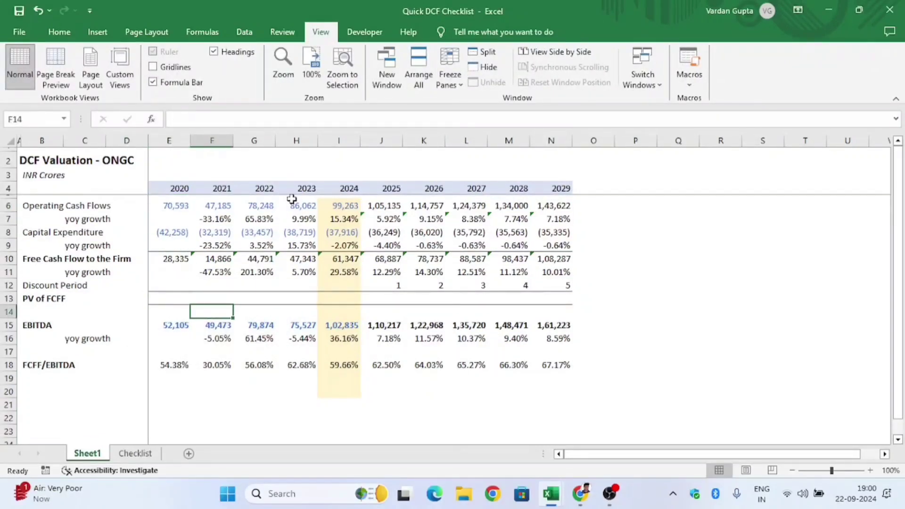
pyautogui.press('Left')
pyautogui.press('Down')
pyautogui.press('Down')
pyautogui.press('Down')
pyautogui.press('Down')
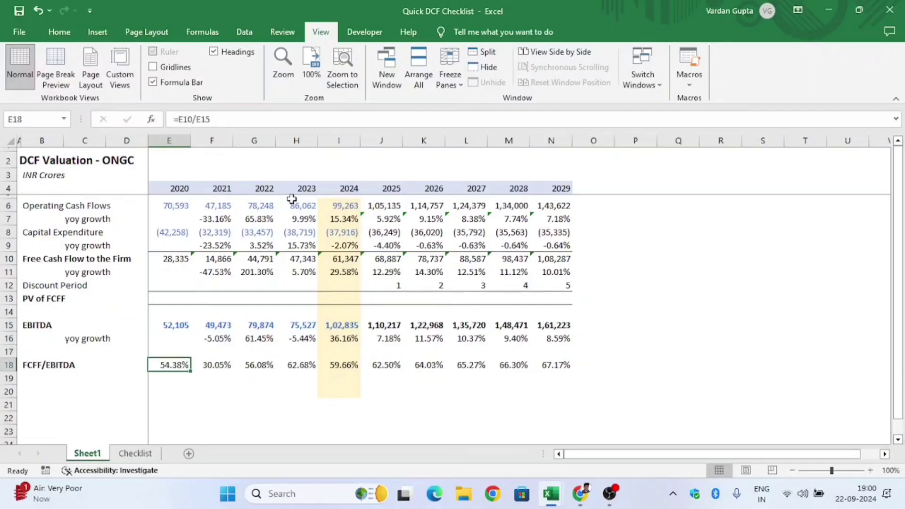
pyautogui.hotkey('ctrl', 'shift', 'Right')
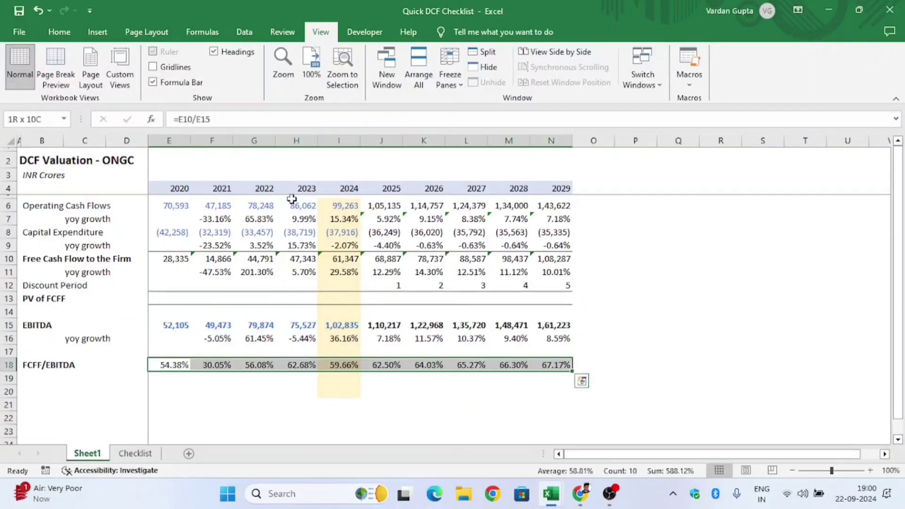
pyautogui.press('Left')
pyautogui.press('Right')
pyautogui.press('Right')
pyautogui.press('Left')
pyautogui.press('Left')
pyautogui.press('Right')
pyautogui.press('Right')
pyautogui.press('Right')
pyautogui.press('Right')
pyautogui.press('Left')
pyautogui.press('Left')
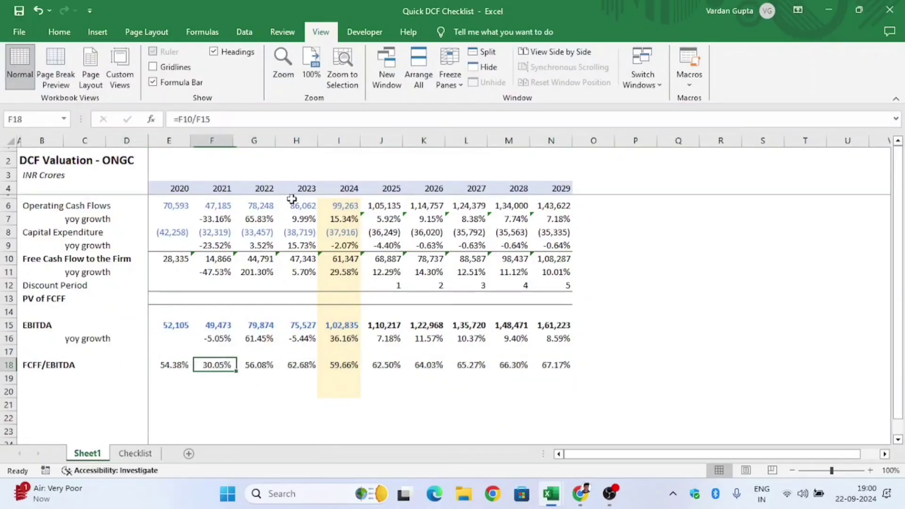
# Remove the leftover yellow 2024 column shading from rows 19 and 20 below the FCFF/EBITDA row.
pyautogui.press('Left')
pyautogui.press('Down')
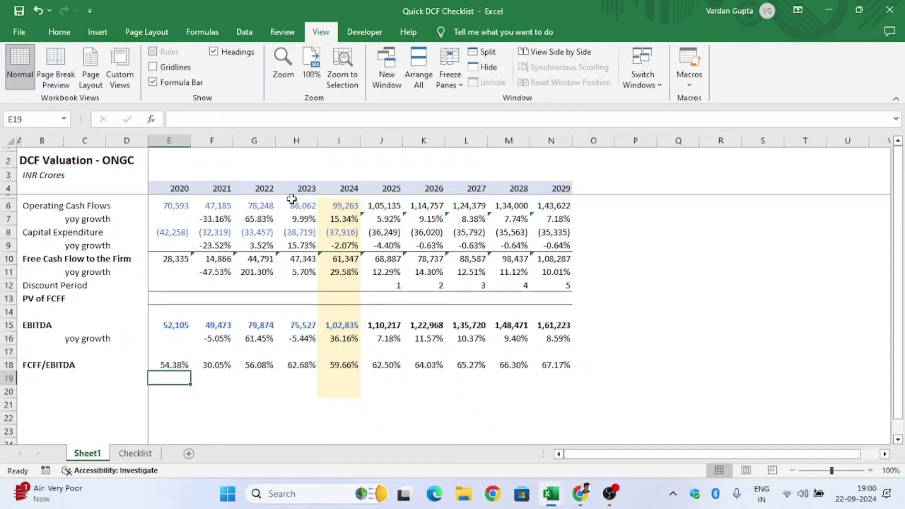
pyautogui.hotkey('shift', 'space')
pyautogui.hotkey('shift', 'Down')
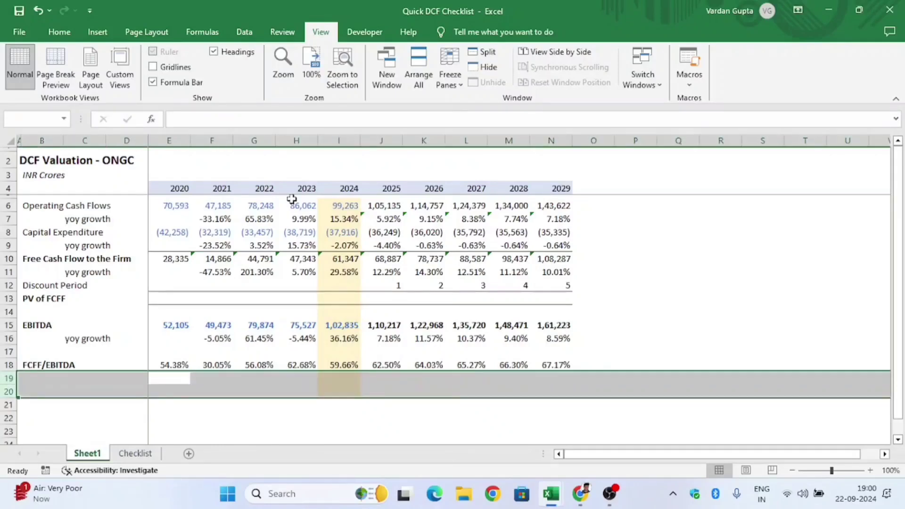
pyautogui.press('Right')
pyautogui.press('Right')
pyautogui.press('Right')
pyautogui.press('Right')
pyautogui.press('Right')
pyautogui.press('Right')
pyautogui.press('Right')
pyautogui.press('Right')
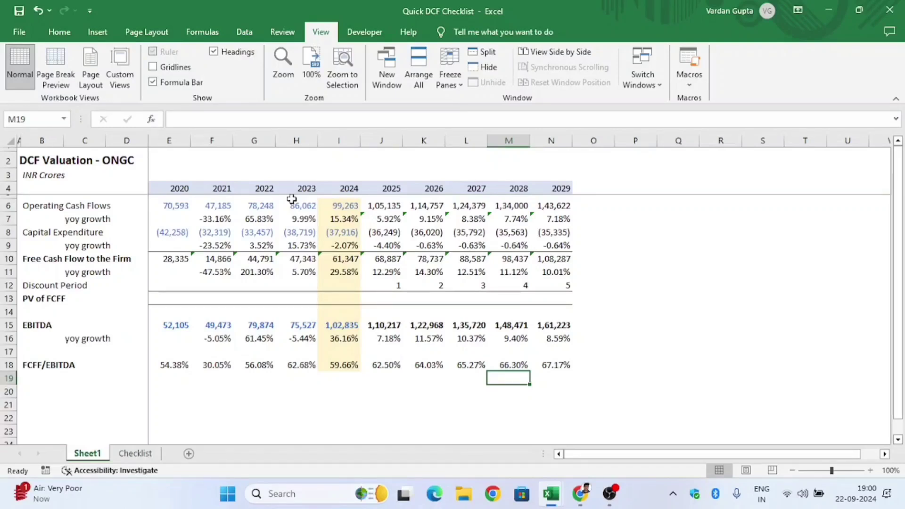
pyautogui.press('Up')
pyautogui.press('Up')
pyautogui.press('Up')
pyautogui.press('Up')
pyautogui.press('Up')
pyautogui.press('Up')
pyautogui.press('Up')
pyautogui.press('Up')
pyautogui.press('Up')
pyautogui.press('Up')
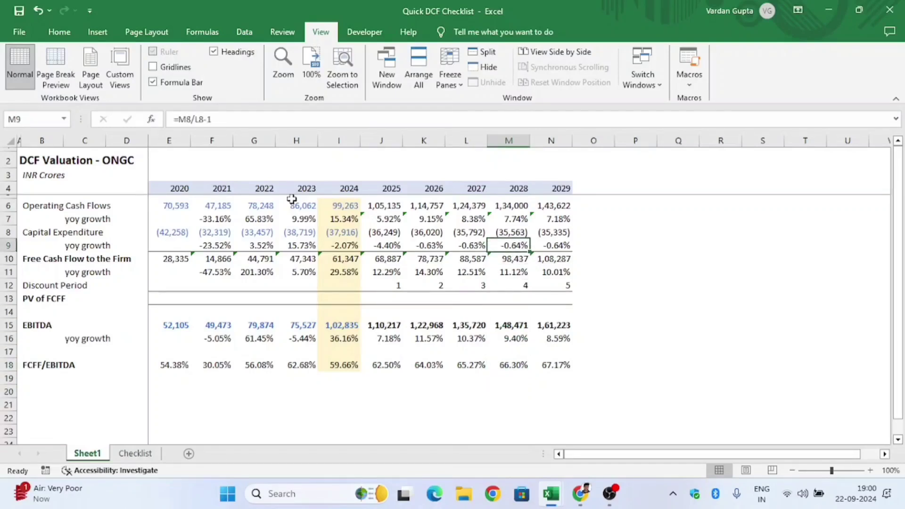
# Fill cells P4:Q4 with black as the header band for a new block beside the forecast.
pyautogui.hotkey('ctrl', 'pagedown')
pyautogui.hotkey('ctrl', 'pageup')
pyautogui.press('Right')
pyautogui.press('Right')
pyautogui.press('Up')
pyautogui.press('Up')
pyautogui.press('Up')
pyautogui.press('Up')
pyautogui.press('Right')
pyautogui.press('Up')
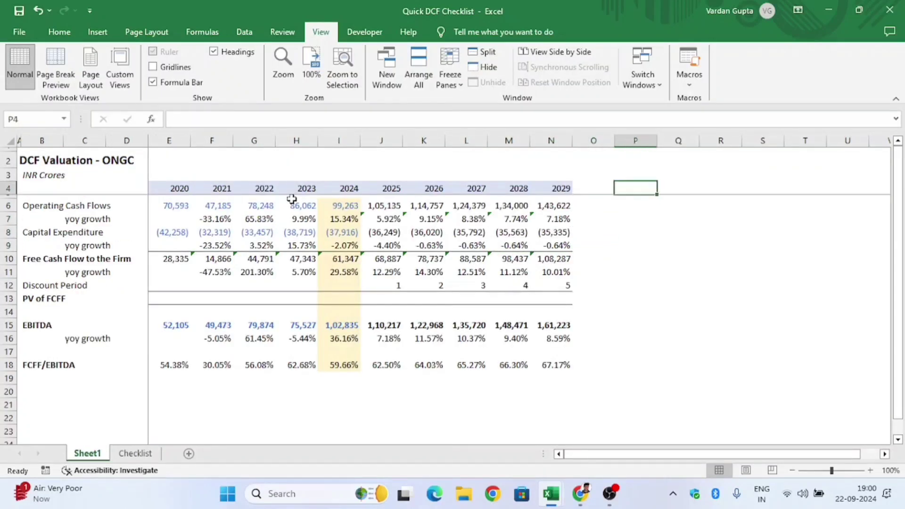
pyautogui.hotkey('shift', 'Right')
pyautogui.hotkey('alt', 'h')
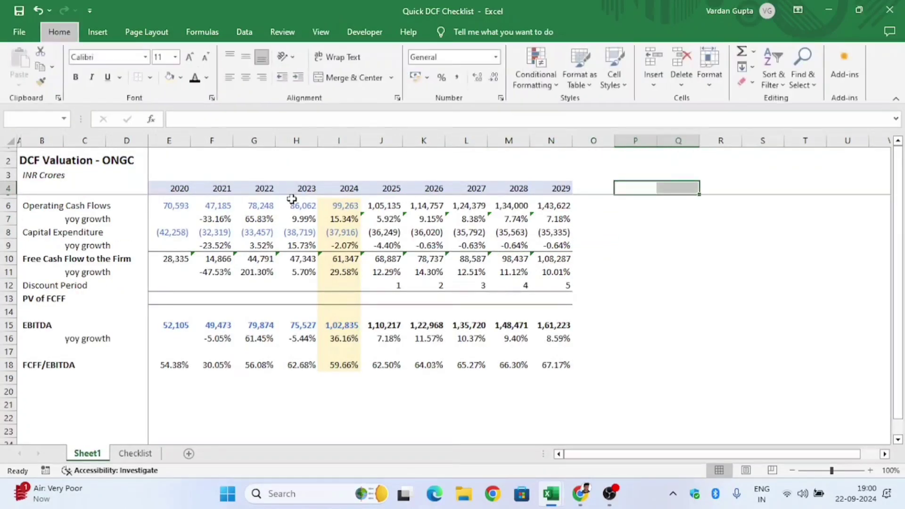
pyautogui.press('h')
pyautogui.press('Down')
pyautogui.press('Right')
pyautogui.press('Return')
pyautogui.press('Left')
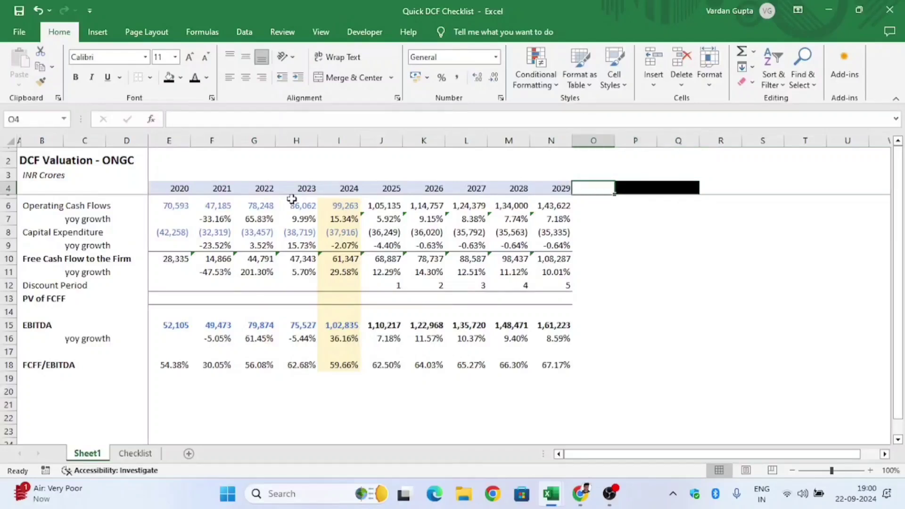
# Title the black header in P4 "DCF Valuation" in bold white text.
pyautogui.press('Right')
pyautogui.write('D')
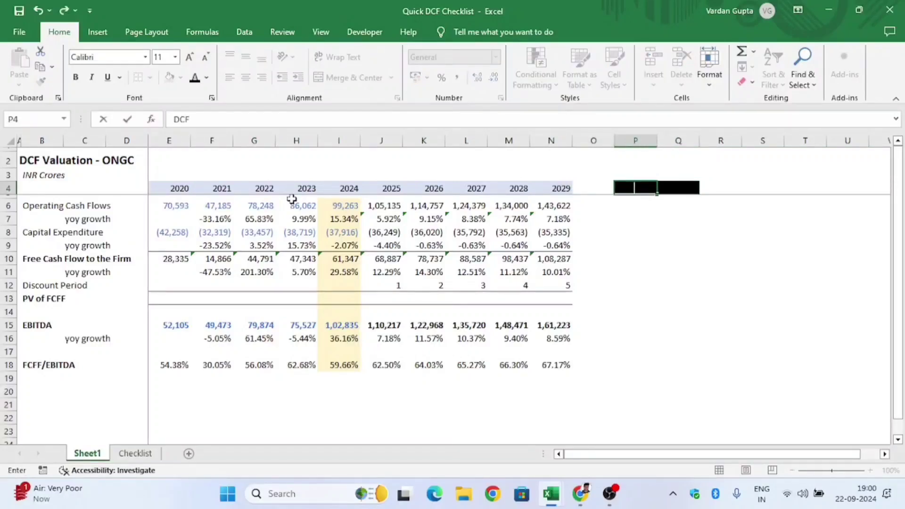
pyautogui.write('CF Valuation')
pyautogui.hotkey('ctrl', 'Return')
pyautogui.hotkey('alt', 'h')
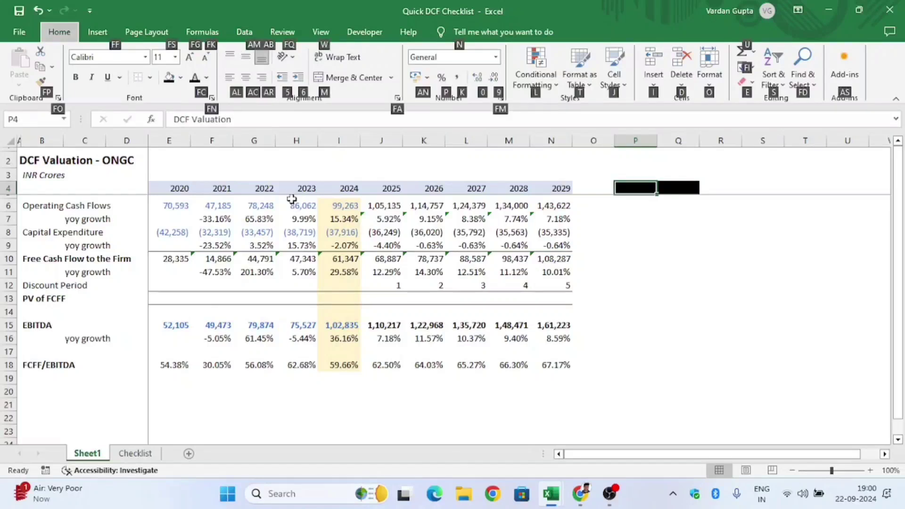
pyautogui.press('f')
pyautogui.press('c')
pyautogui.press('Down')
pyautogui.press('Return')
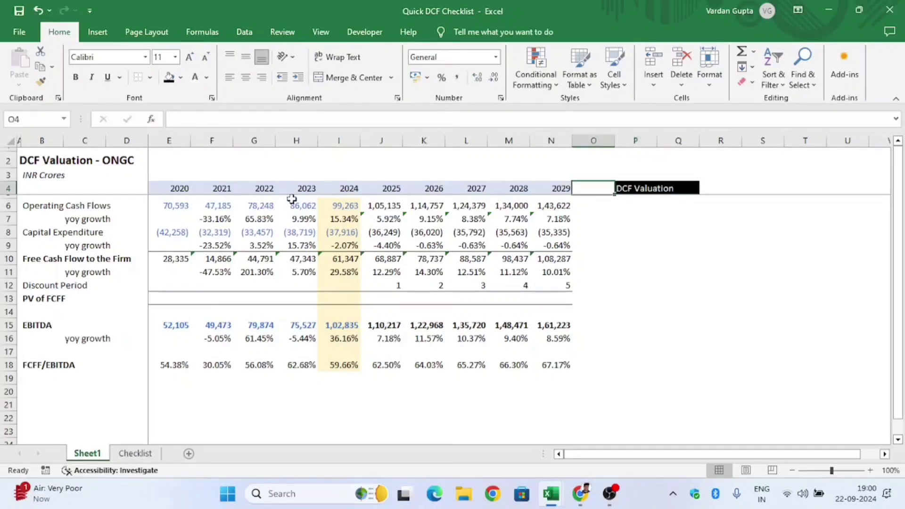
pyautogui.hotkey('ctrl', 'b')
pyautogui.press('Down')
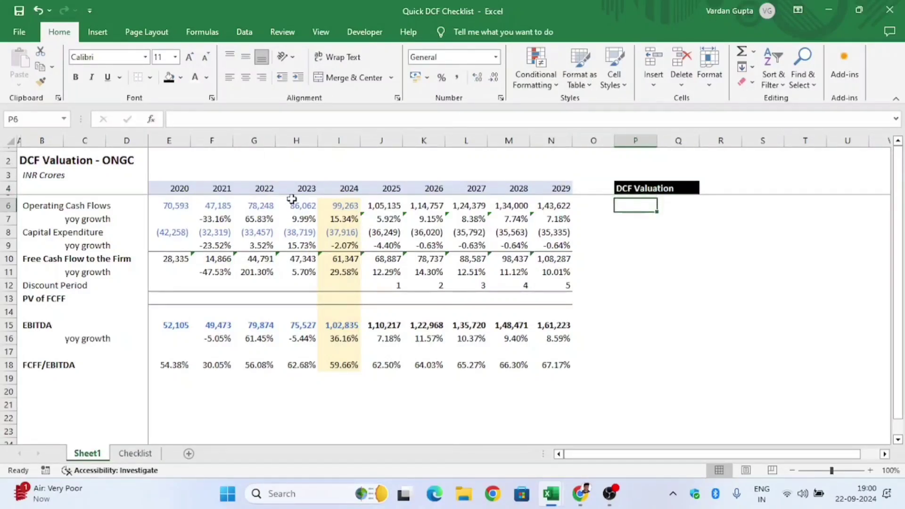
# Label cell P6 "Current Share Price" and autofit the width of column P.
pyautogui.write('Cur')
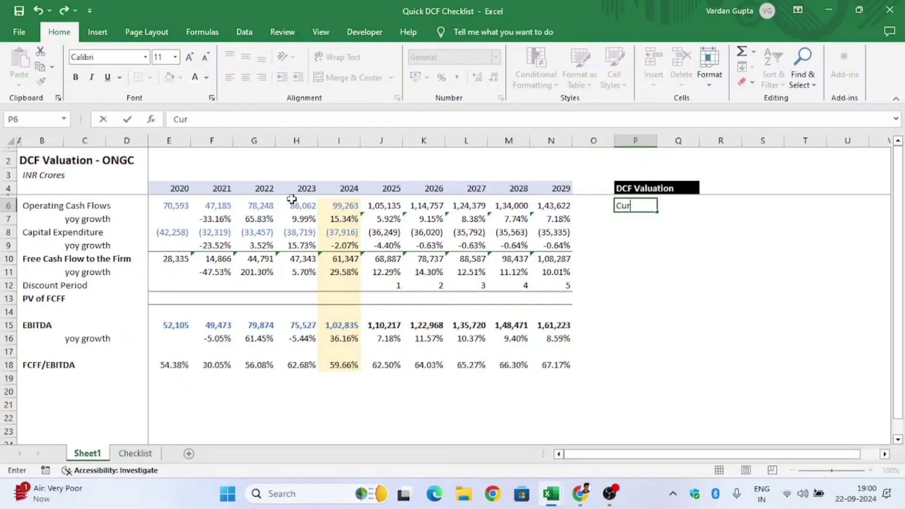
pyautogui.write('rent Share')
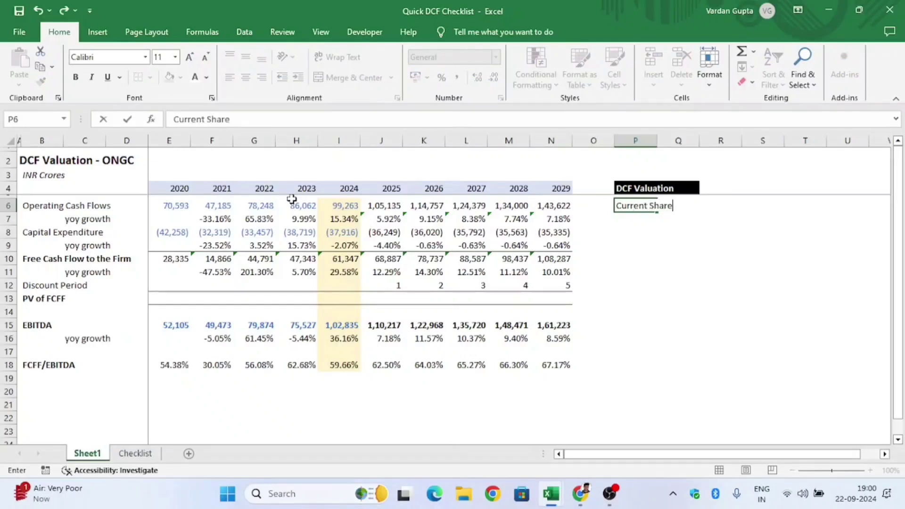
pyautogui.write(' Price')
pyautogui.hotkey('ctrl', 'Return')
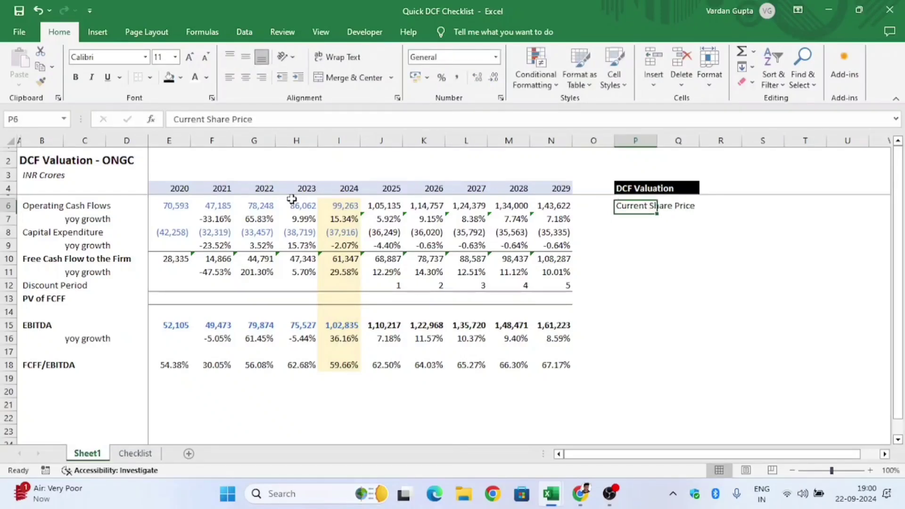
pyautogui.hotkey('alt', 'h')
pyautogui.press('o')
pyautogui.press('i')
pyautogui.press('Right')
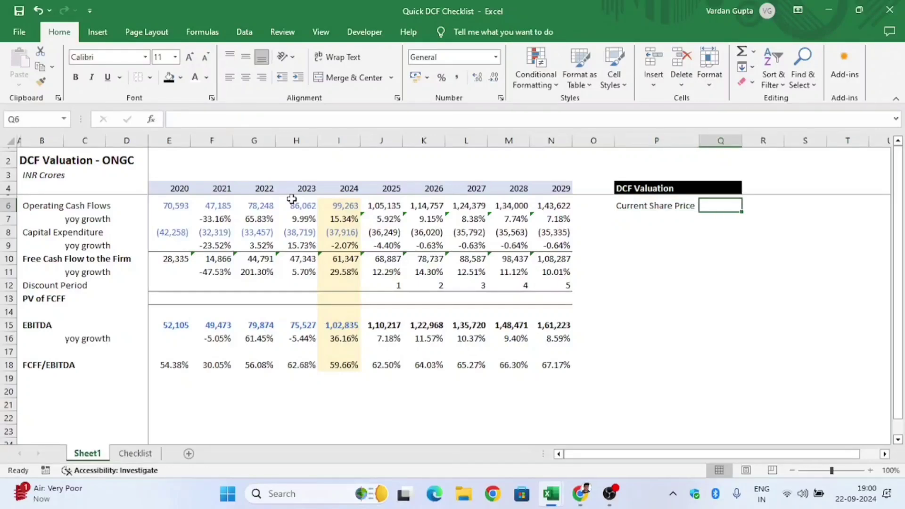
# Check the Checklist sheet for the listed source of the Current Share Price input.
pyautogui.hotkey('ctrl', 'Down')
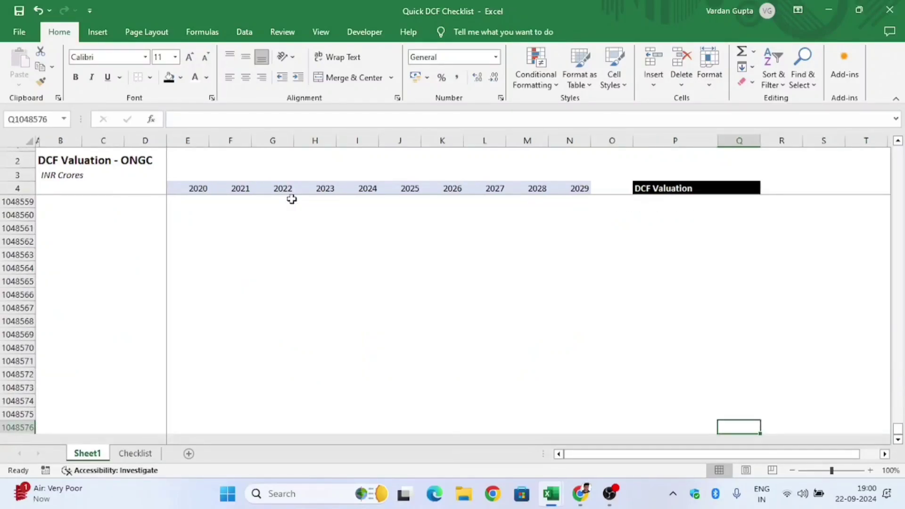
pyautogui.hotkey('ctrl', 'Home')
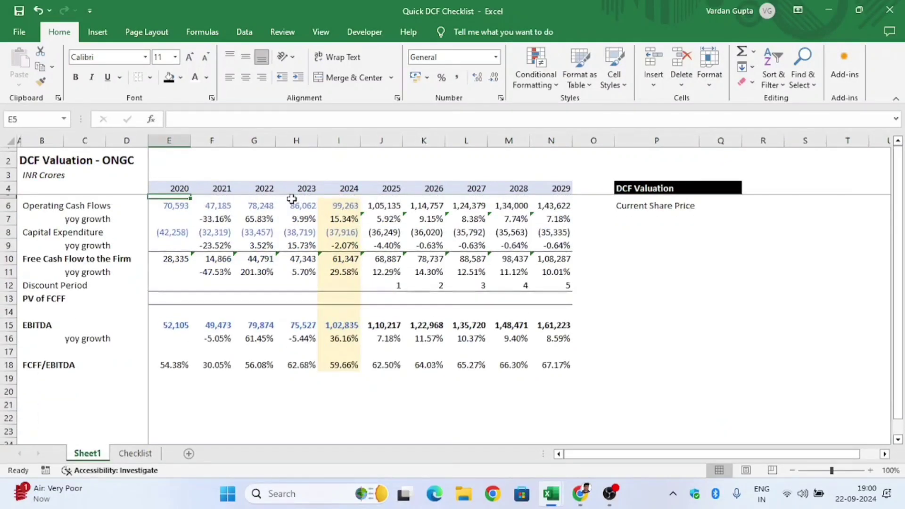
pyautogui.hotkey('ctrl', 'pagedown')
pyautogui.press('Down')
pyautogui.press('Down')
pyautogui.press('Down')
pyautogui.press('Down')
pyautogui.press('Down')
pyautogui.press('Right')
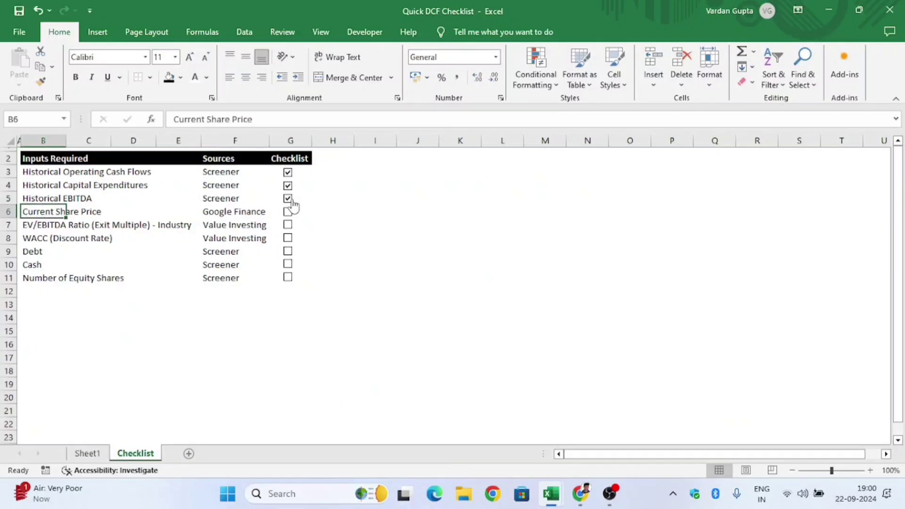
pyautogui.press('Right')
pyautogui.press('Right')
pyautogui.press('Right')
pyautogui.press('Right')
pyautogui.press('Left')
pyautogui.press('Left')
pyautogui.press('Left')
pyautogui.press('Left')
pyautogui.hotkey('ctrl', 'pageup')
# Switch to Chrome and search in a new tab for "current share price of ongc".
pyautogui.hotkey('alt', 'Tab')
pyautogui.hotkey('alt', 'Tab')
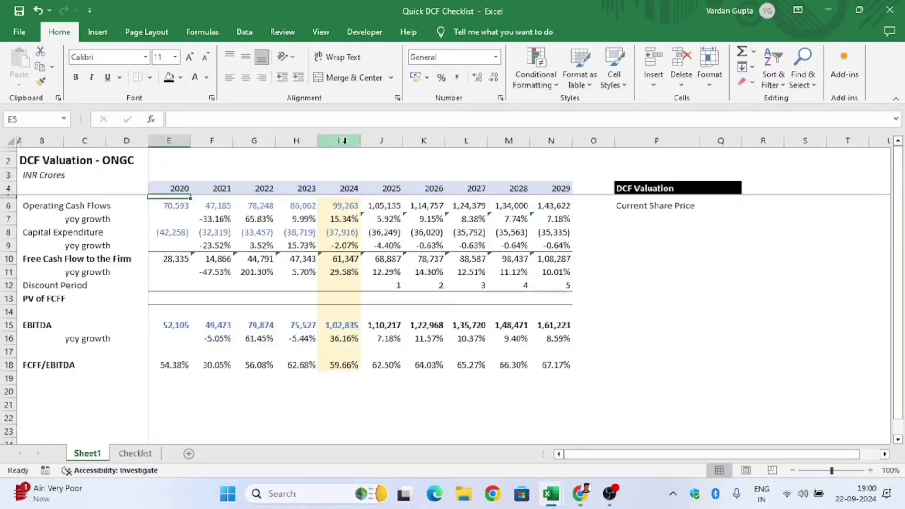
pyautogui.hotkey('alt', 'Tab')
pyautogui.press('Tab')
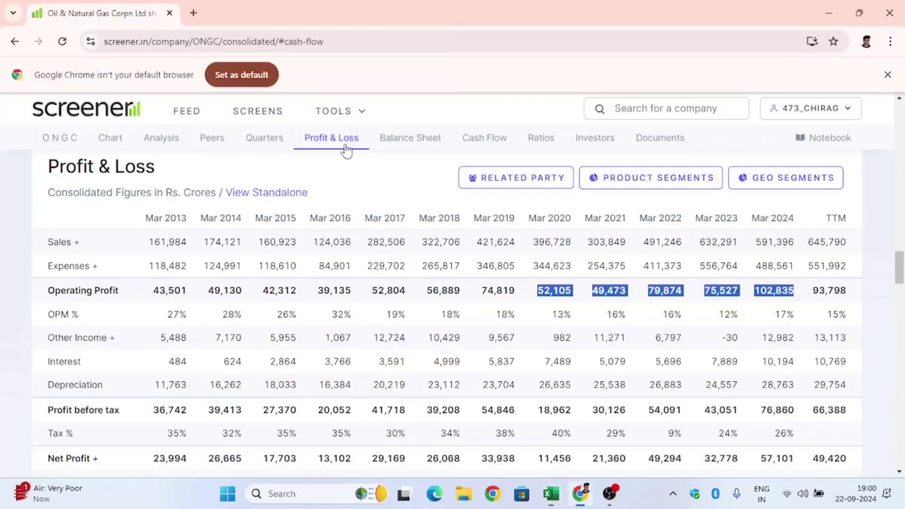
pyautogui.click(193, 13)
pyautogui.write('googl')
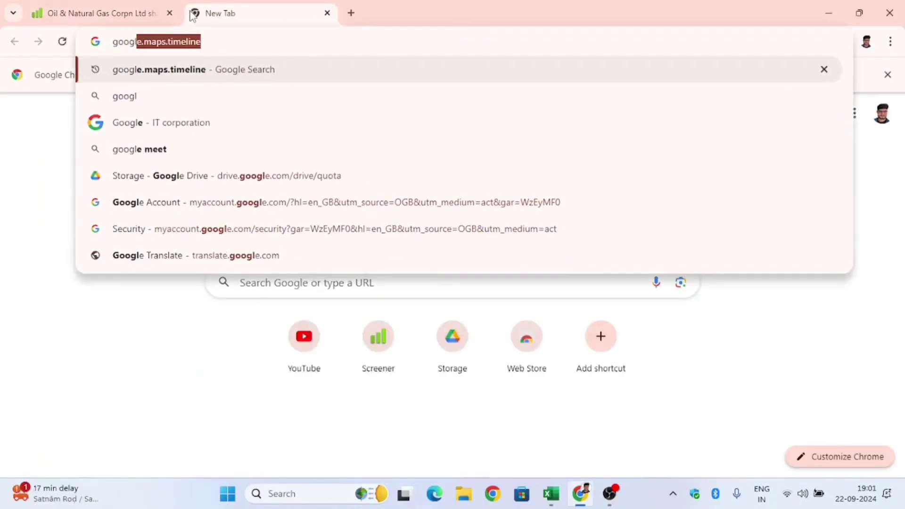
pyautogui.press('BackSpace')
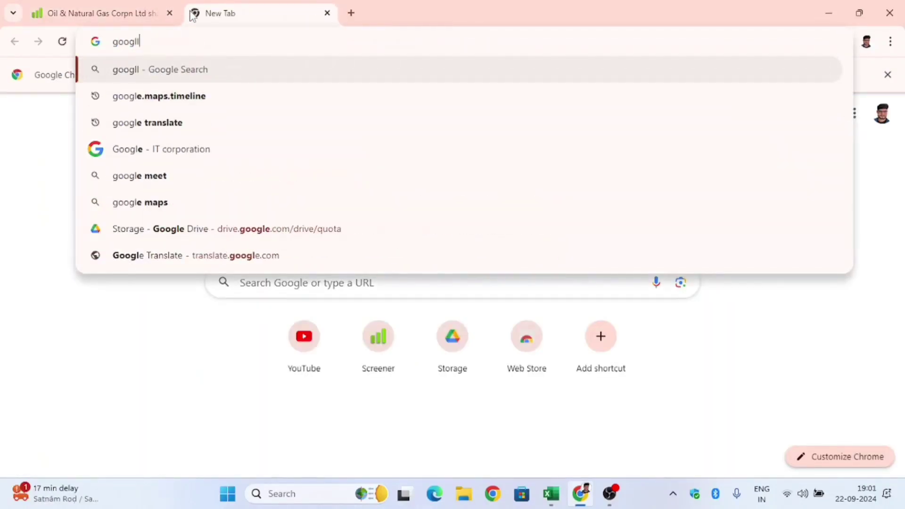
pyautogui.write('e')
pyautogui.press('BackSpace')
pyautogui.write('l')
pyautogui.press('BackSpace')
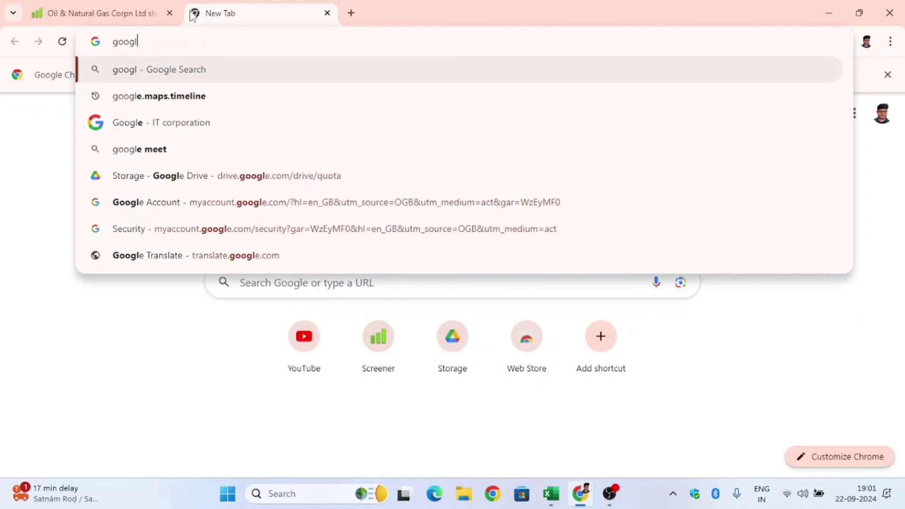
pyautogui.hotkey('ctrl', 'a')
pyautogui.write('cu')
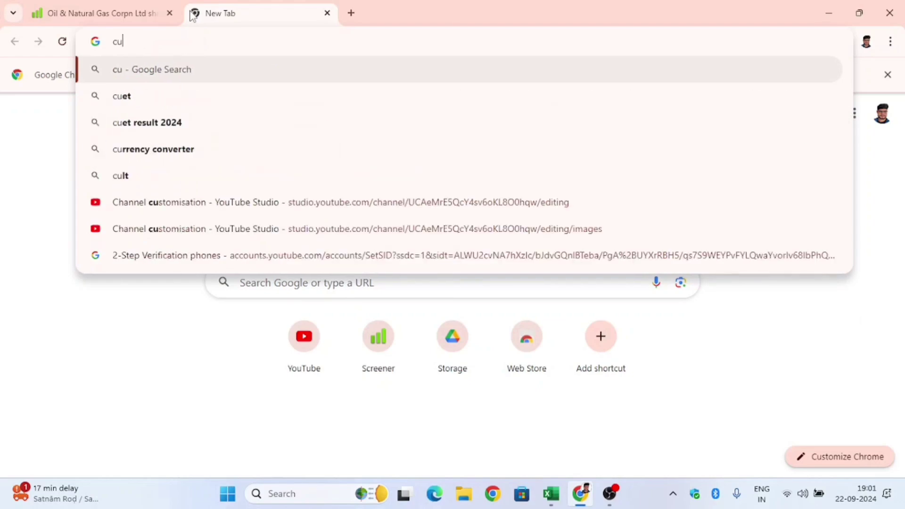
pyautogui.write('rrent sha')
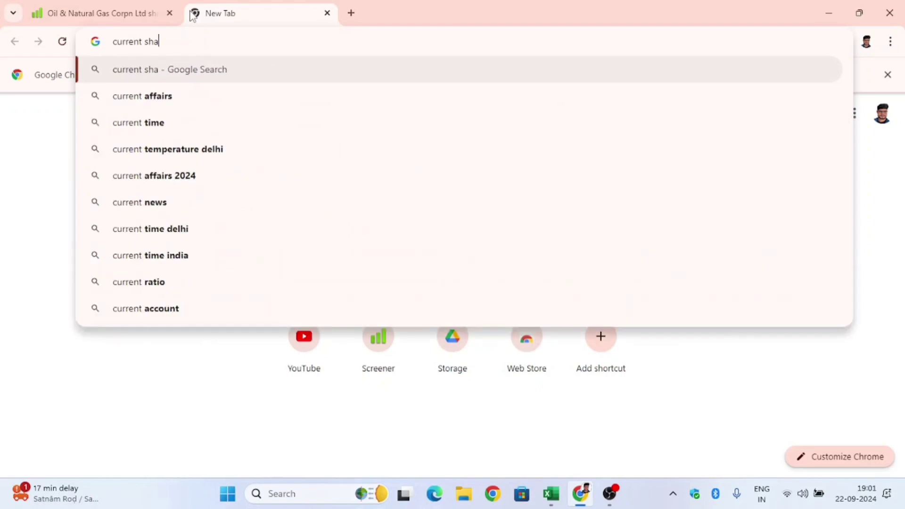
pyautogui.write('re price ')
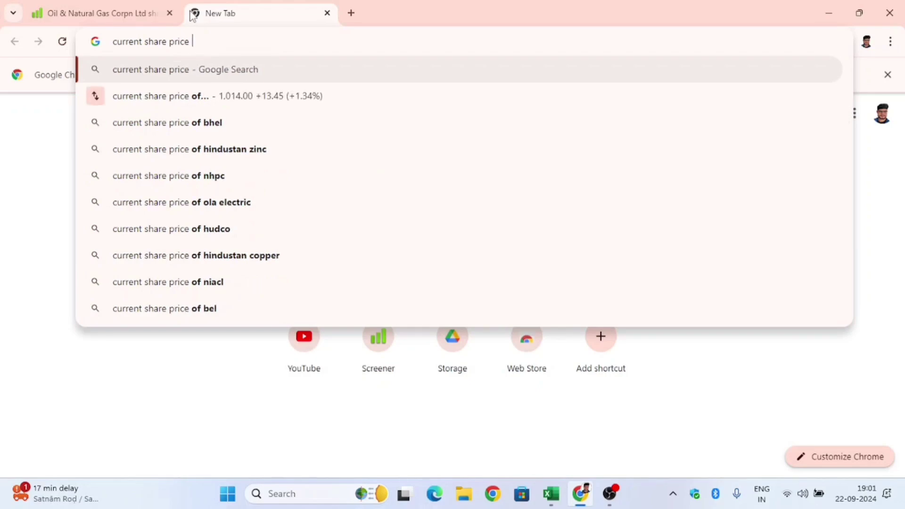
pyautogui.write('of ongc')
pyautogui.press('Return')
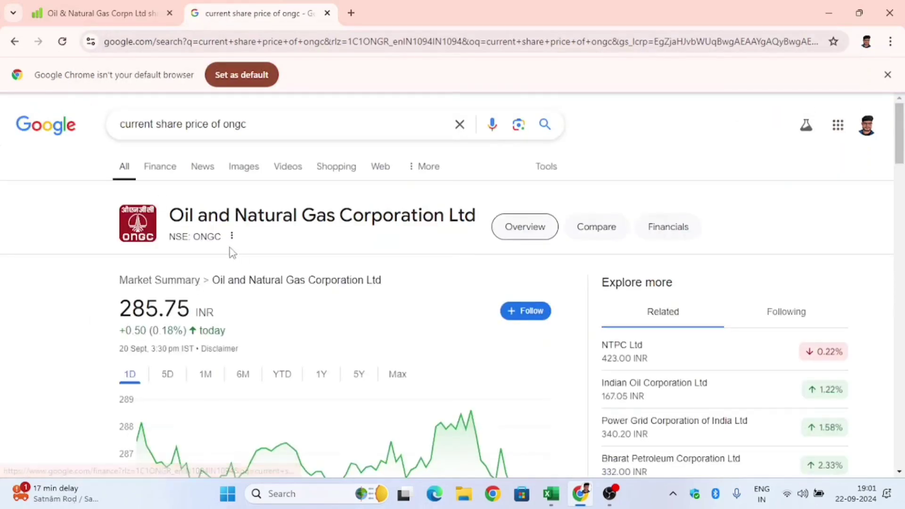
# Switch back to Excel and enter 285.75 as the current share price in Q6.
pyautogui.hotkey('alt', 'Tab')
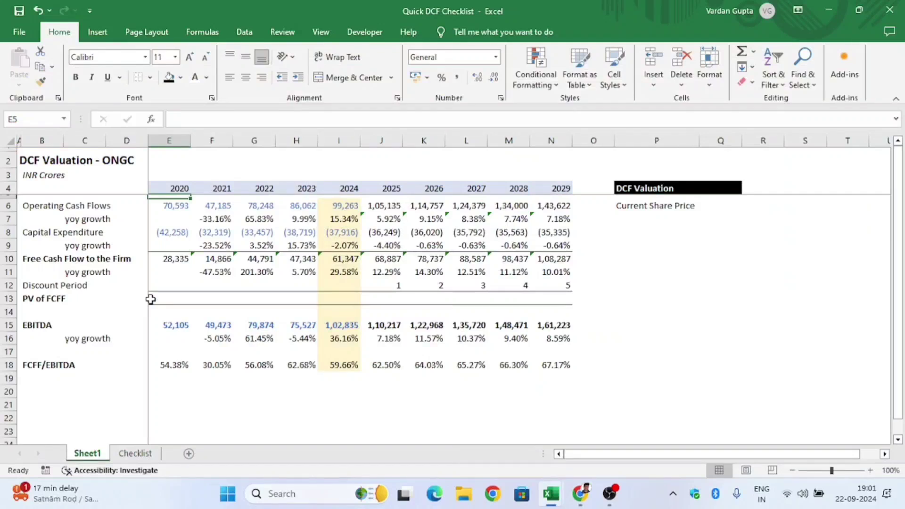
pyautogui.press('Right')
pyautogui.press('Right')
pyautogui.press('Right')
pyautogui.press('Right')
pyautogui.press('Right')
pyautogui.press('Right')
pyautogui.press('Right')
pyautogui.press('Right')
pyautogui.press('Right')
pyautogui.press('Right')
pyautogui.press('Right')
pyautogui.press('Right')
pyautogui.press('Down')
pyautogui.write('2')
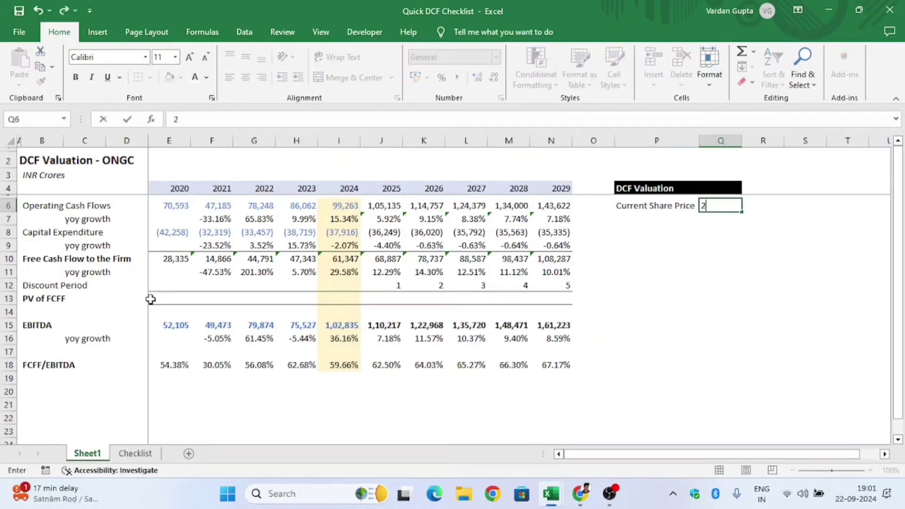
pyautogui.write('85.75')
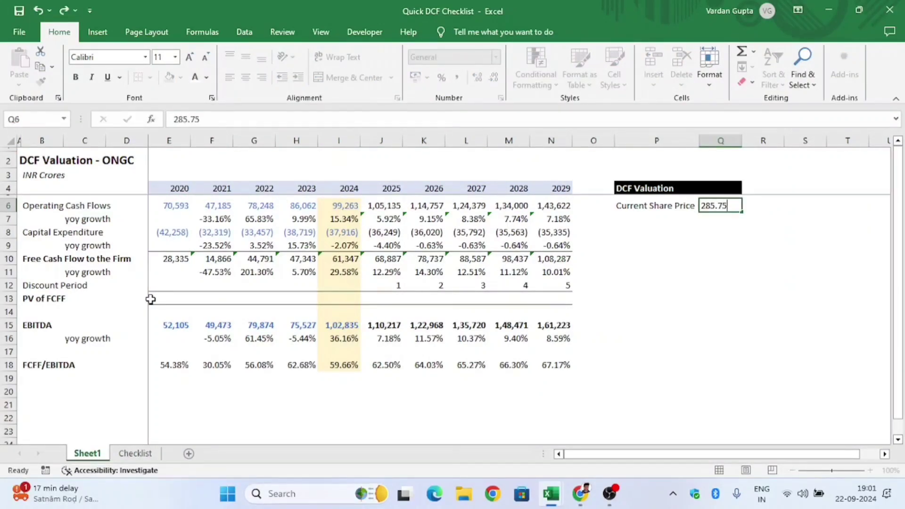
# Copy only the formatting of H6 onto the share price in Q6 and display it with two decimals.
pyautogui.press('Left')
pyautogui.press('Left')
pyautogui.press('Left')
pyautogui.press('Left')
pyautogui.press('Left')
pyautogui.press('Left')
pyautogui.press('Left')
pyautogui.press('Left')
pyautogui.press('Left')
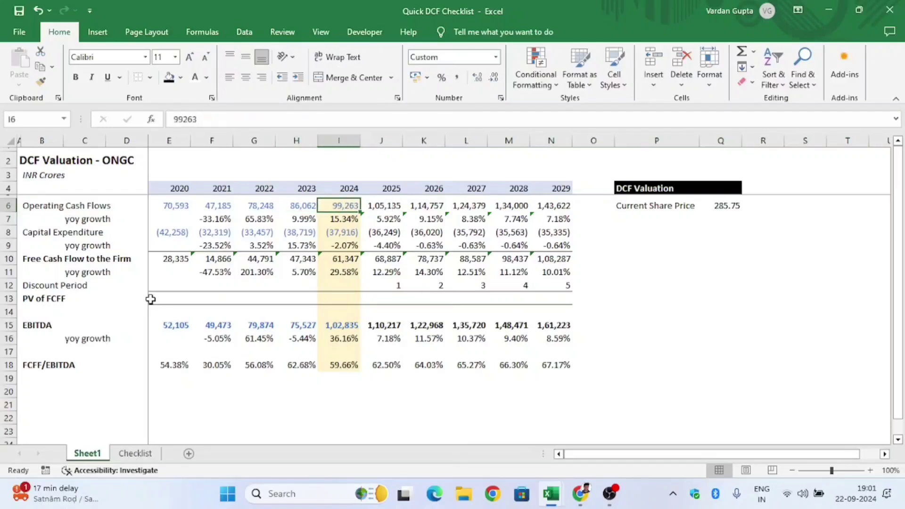
pyautogui.hotkey('ctrl', 'c')
pyautogui.press('Right')
pyautogui.press('Right')
pyautogui.press('Right')
pyautogui.press('Right')
pyautogui.press('Right')
pyautogui.press('Right')
pyautogui.press('Right')
pyautogui.press('Right')
pyautogui.press('Right')
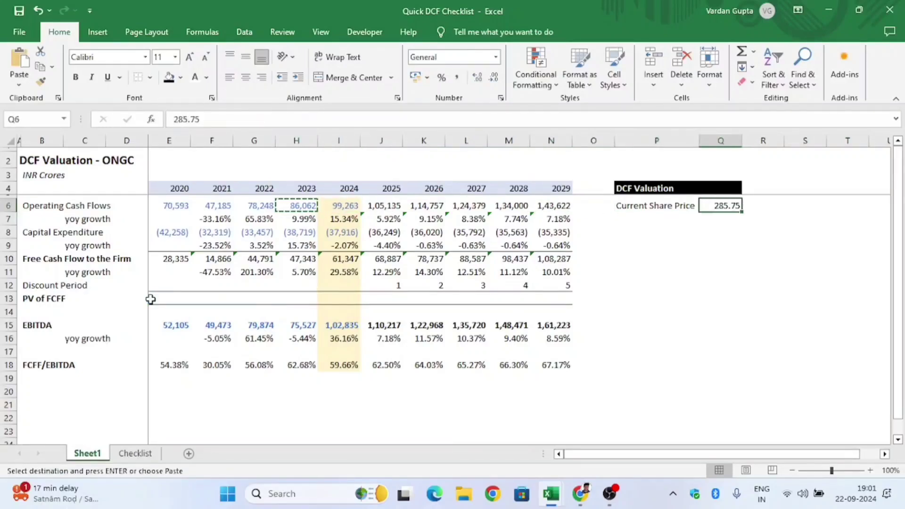
pyautogui.hotkey('ctrl', 'alt', 'v')
pyautogui.press('t')
pyautogui.press('Return')
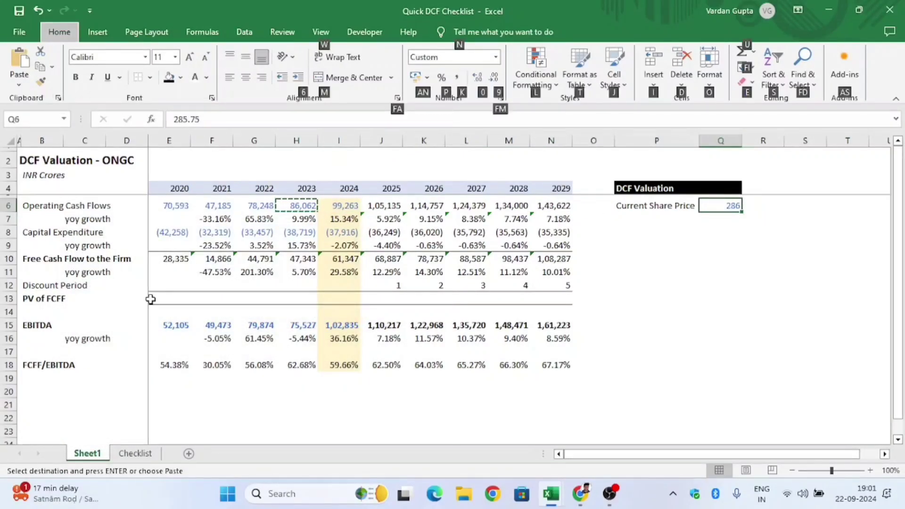
pyautogui.hotkey('ctrl', 'z')
pyautogui.press('Left')
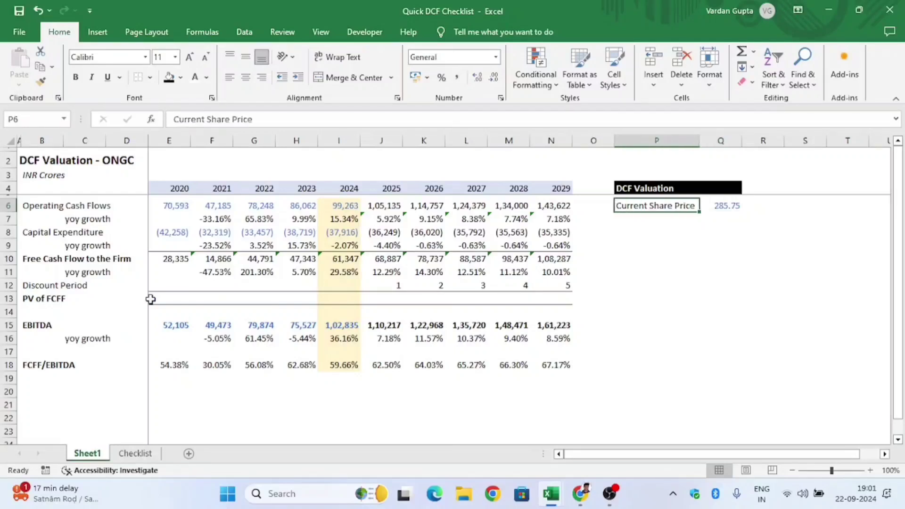
pyautogui.press('Right')
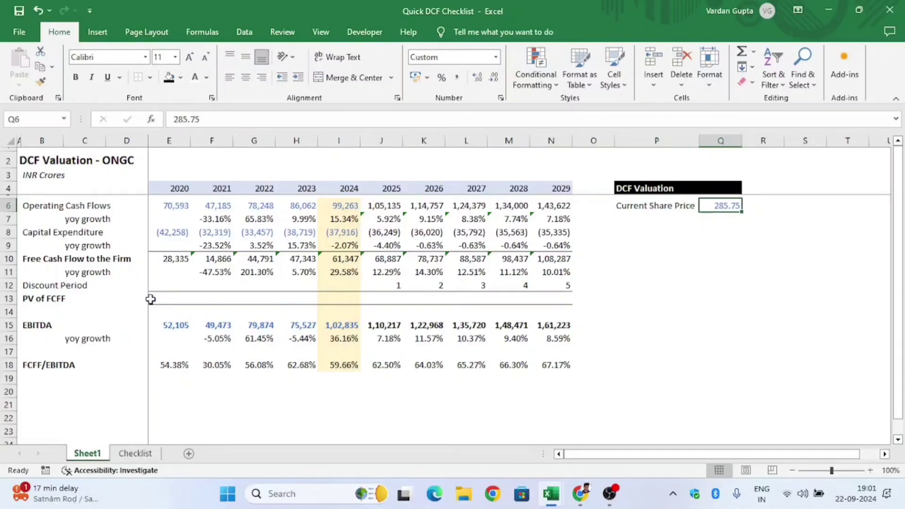
# Add a note to the share price in Q6, replacing its default author text with "Source: Google Finance".
pyautogui.hotkey('shift', 'F2')
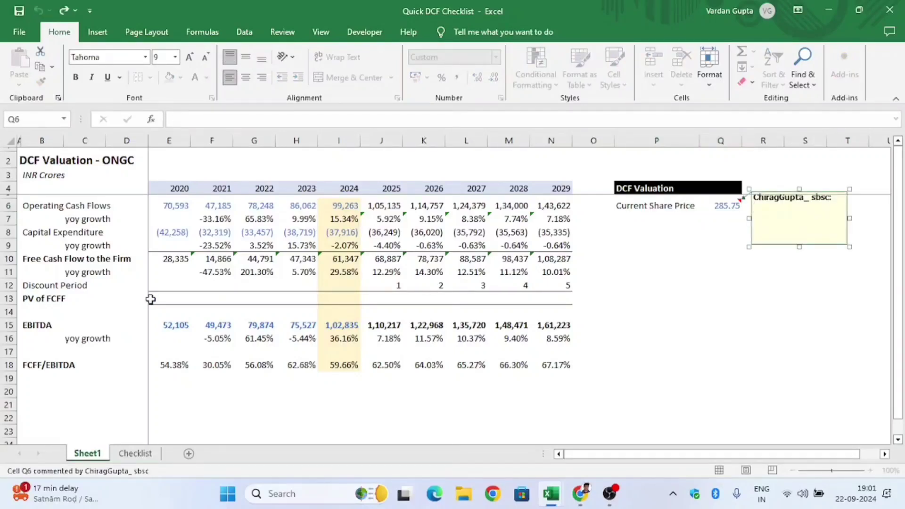
pyautogui.press('Up')
pyautogui.hotkey('ctrl', 'shift', 'Right')
pyautogui.hotkey('ctrl', 'shift', 'Right')
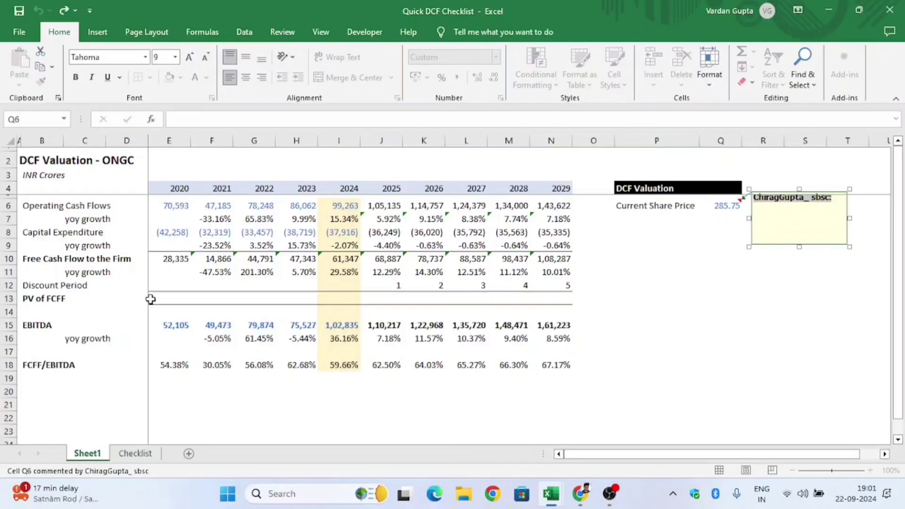
pyautogui.press('Delete')
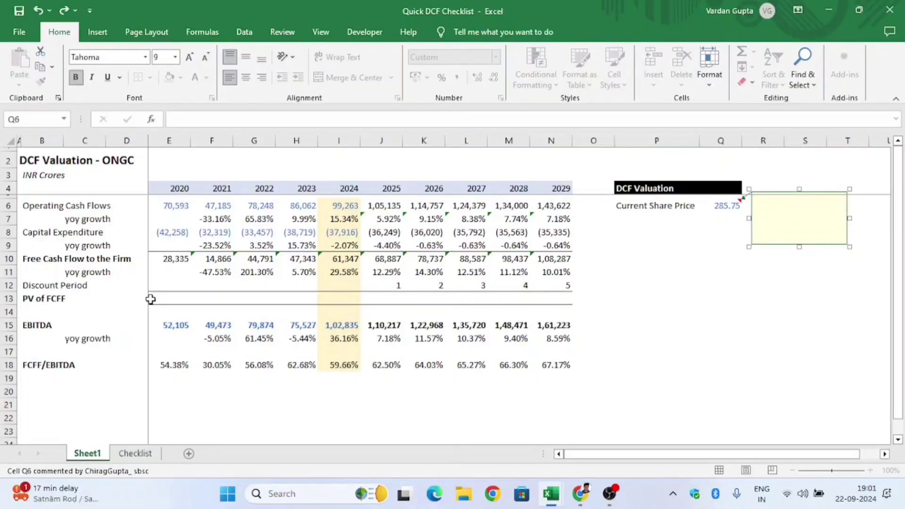
pyautogui.write('Source: Google Finance')
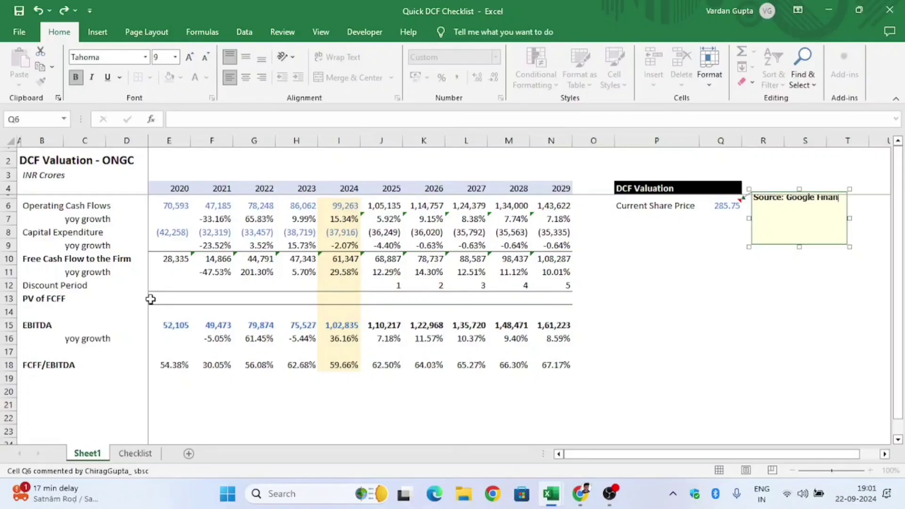
# Remove the bold from "Google Finance" in the Q6 note, keeping "Source:" bold, and close the note.
pyautogui.hotkey('ctrl', 'shift', 'Left')
pyautogui.hotkey('ctrl', 'shift', 'Left')
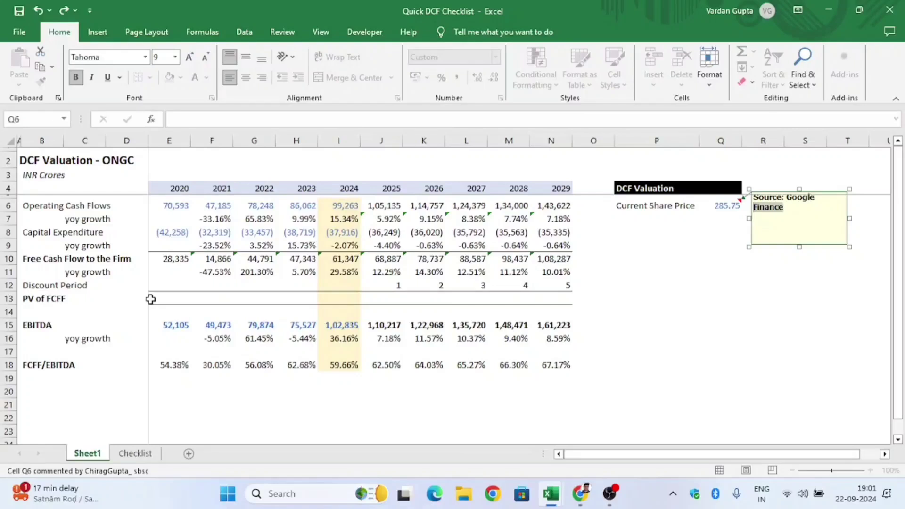
pyautogui.hotkey('ctrl', 'b')
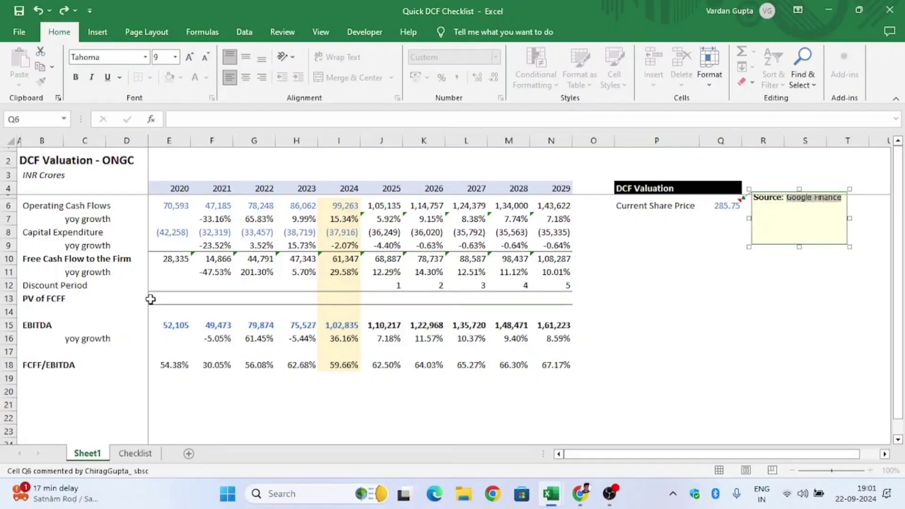
pyautogui.press('Left')
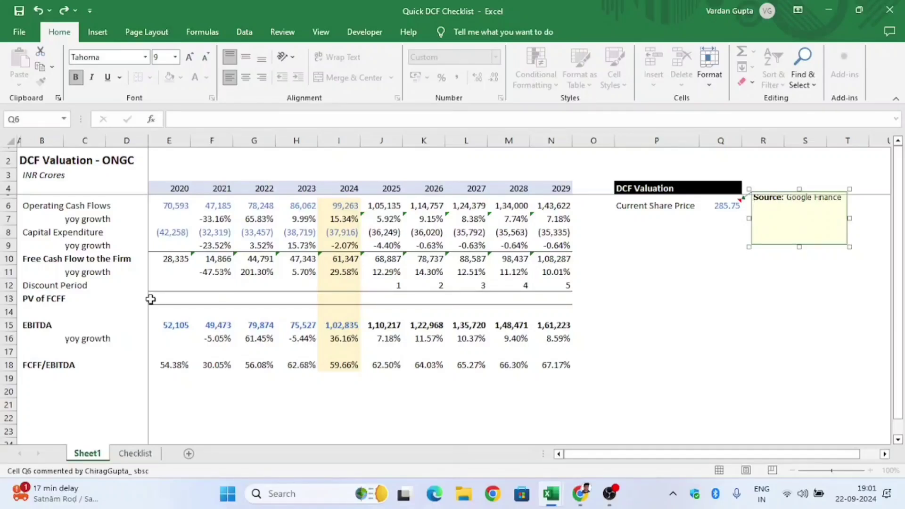
pyautogui.press('Escape')
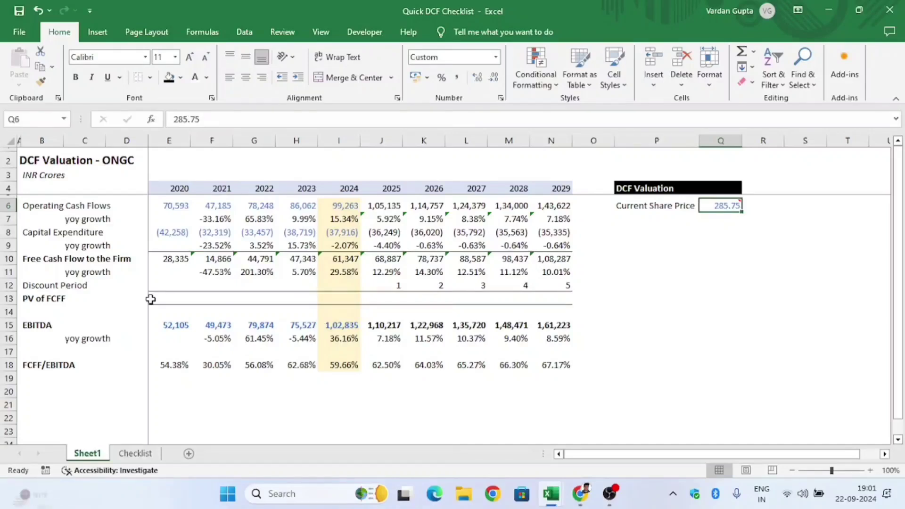
# Tick off Current Share Price on the Checklist sheet and switch to Chrome.
pyautogui.press('Left')
pyautogui.hotkey('ctrl', 'pagedown')
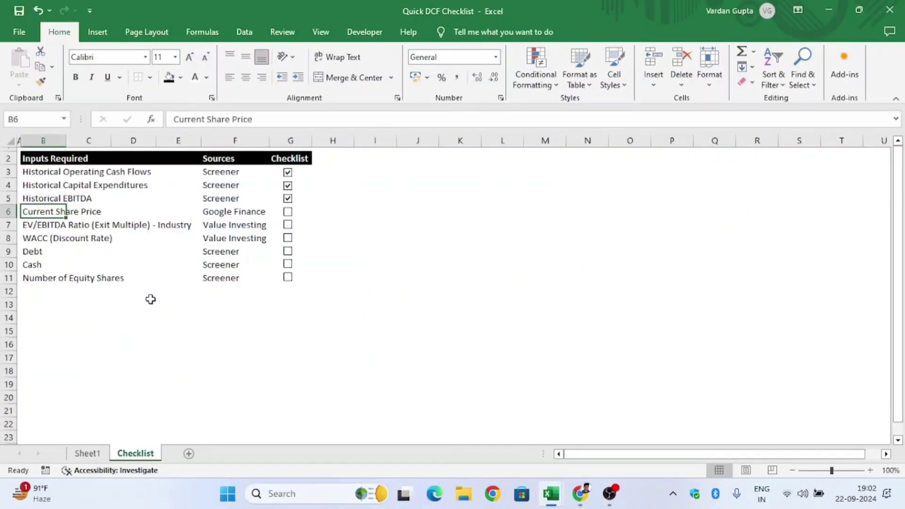
pyautogui.click(287, 211)
pyautogui.hotkey('alt', 'Tab')
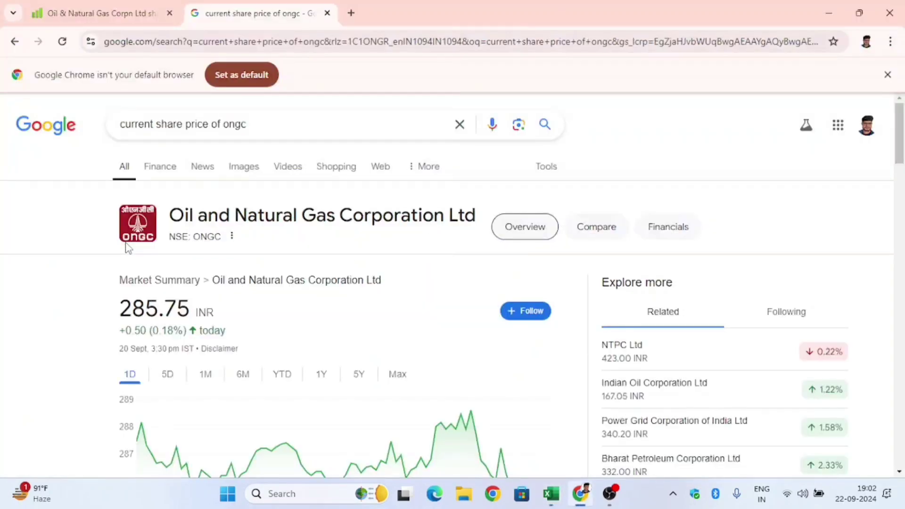
# Search the web for "ongc + value investing" in a new tab and open ValueInvesting.io's ONGC.NS Intrinsic Value page.
pyautogui.click(351, 13)
pyautogui.write('o')
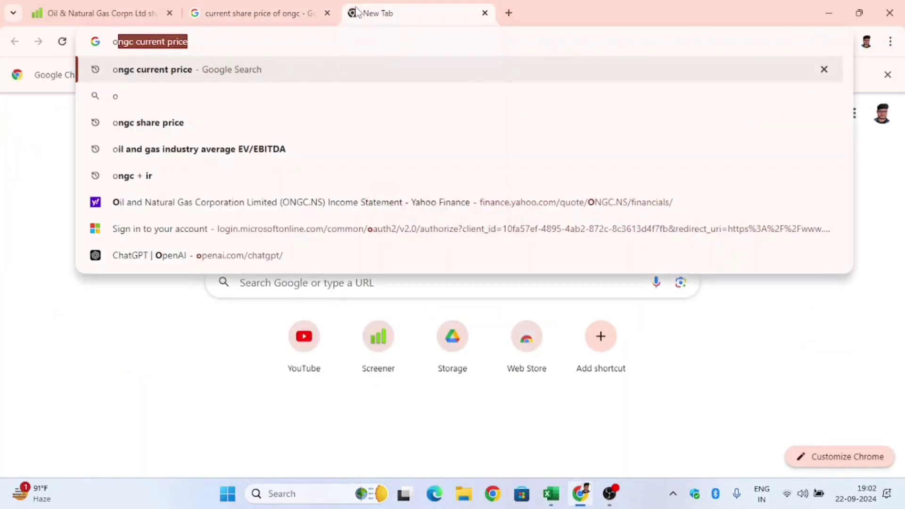
pyautogui.write('ngc + value ')
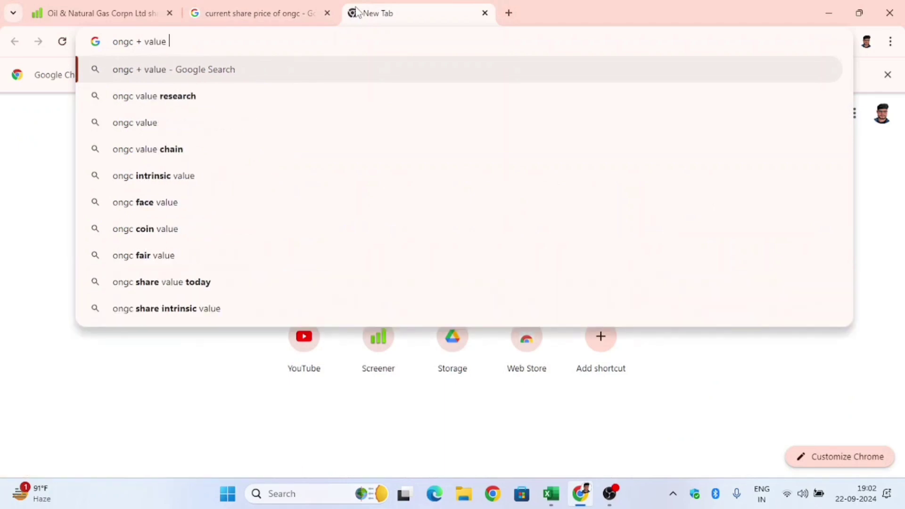
pyautogui.write('investing')
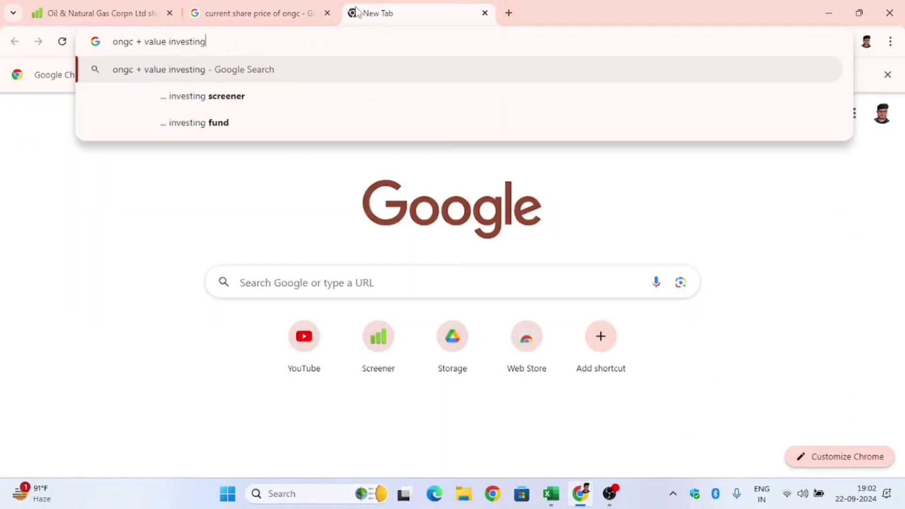
pyautogui.press('Return')
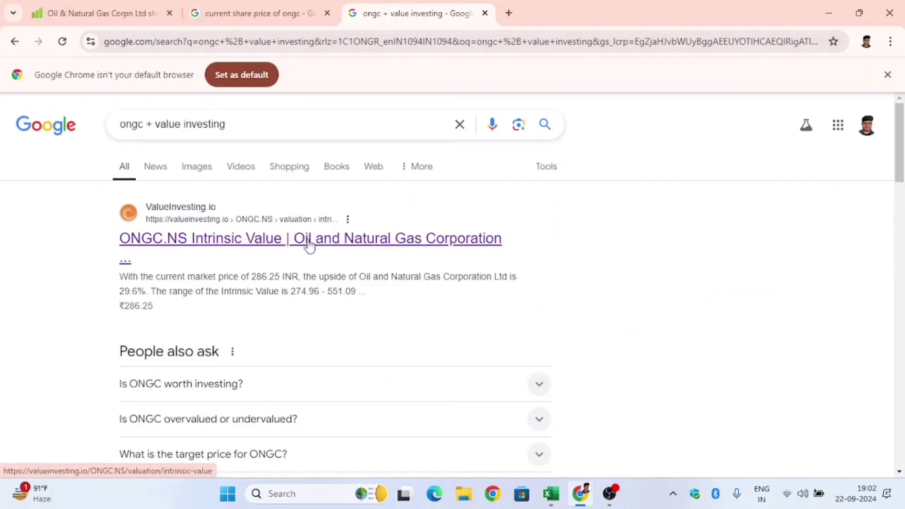
pyautogui.click(310, 238)
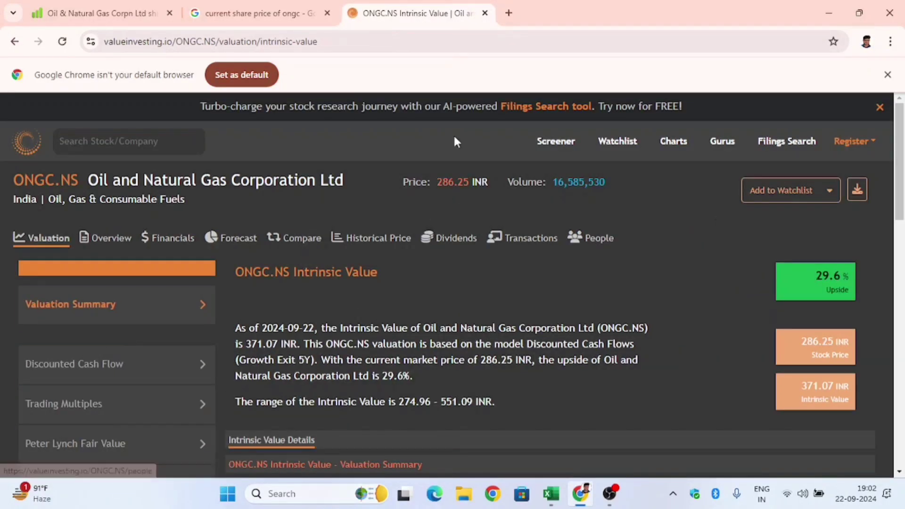
pyautogui.scroll(-2, 295, 264)
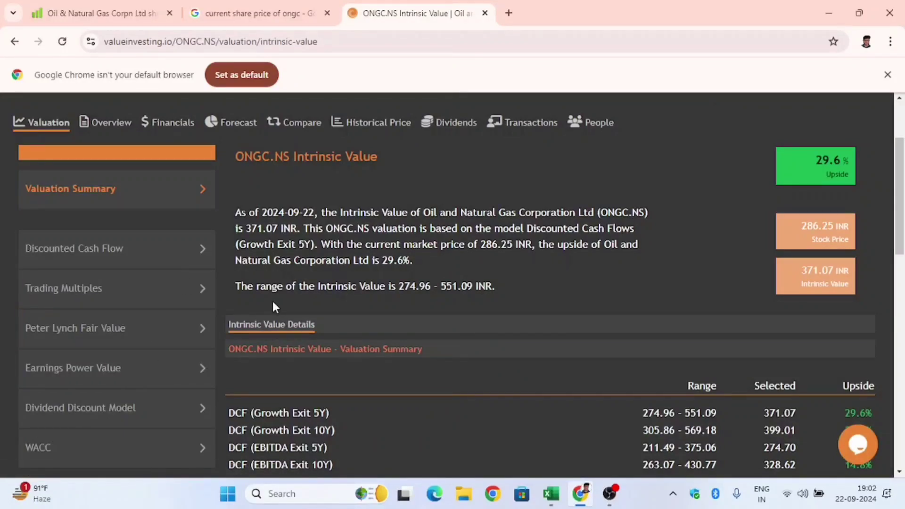
# Check the EV/EBITDA Ratio item in the Excel checklist, then review ONGC's Trading Multiples page on ValueInvesting.io in Chrome.
pyautogui.hotkey('alt', 'Tab')
pyautogui.press('Down')
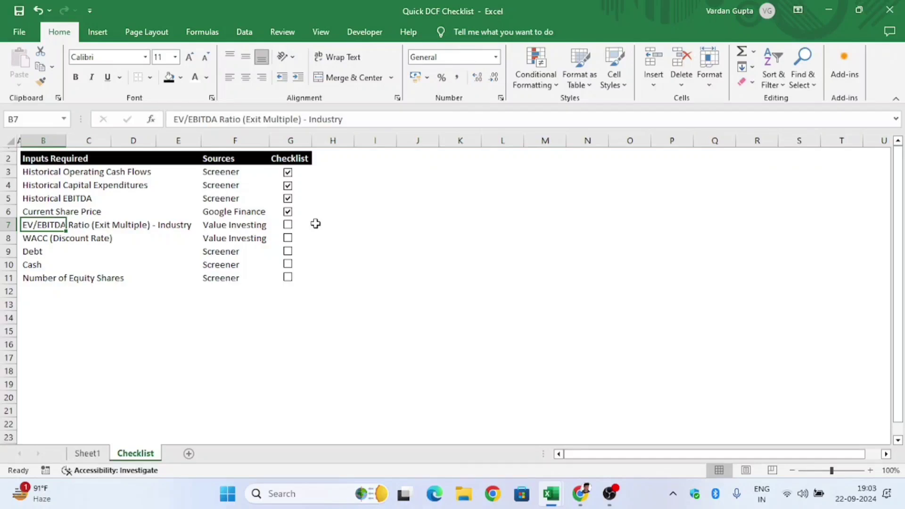
pyautogui.hotkey('alt', 'Tab')
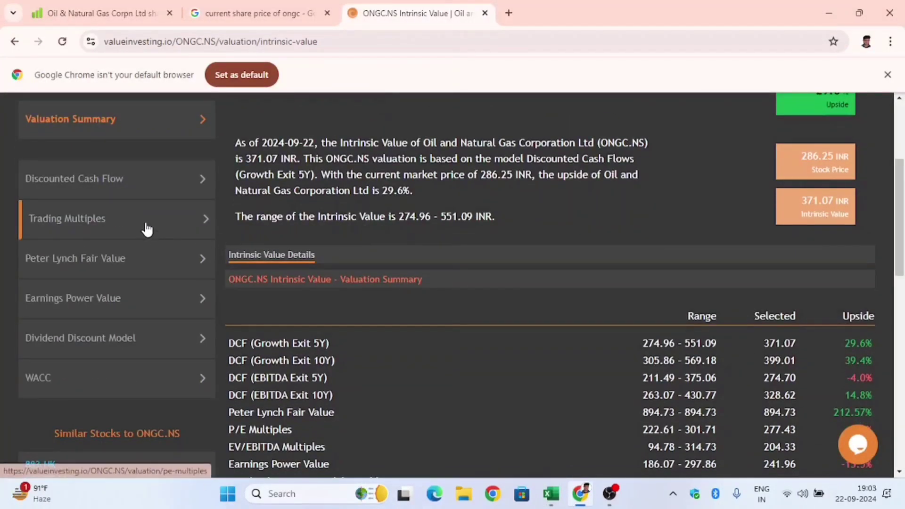
pyautogui.click(146, 227)
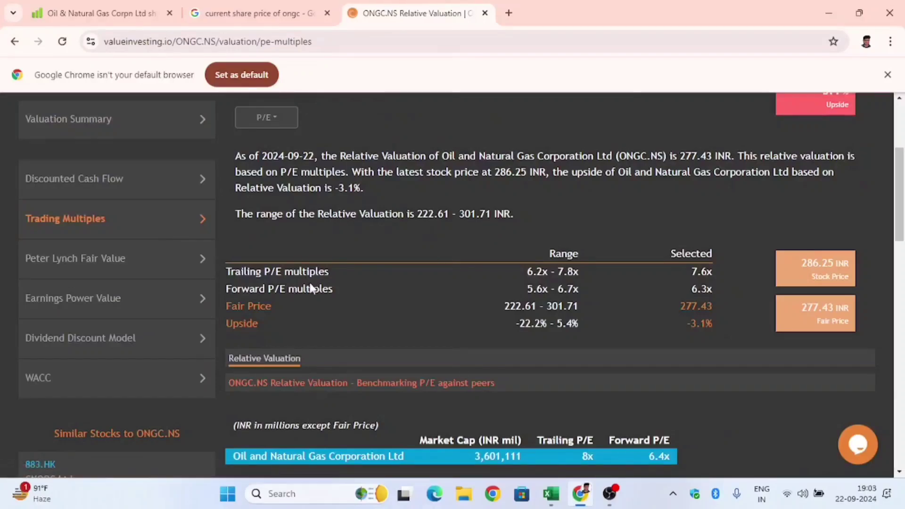
pyautogui.scroll(-5, 318, 293)
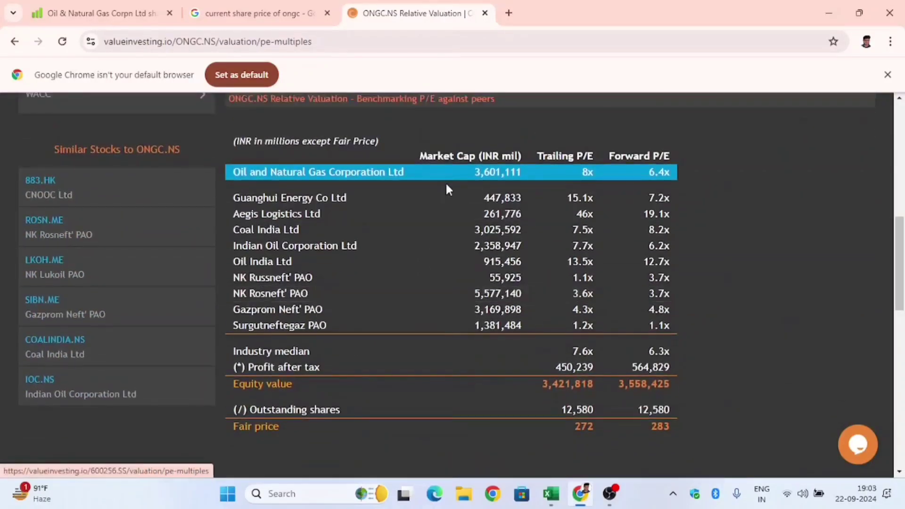
pyautogui.scroll(-1, 410, 227)
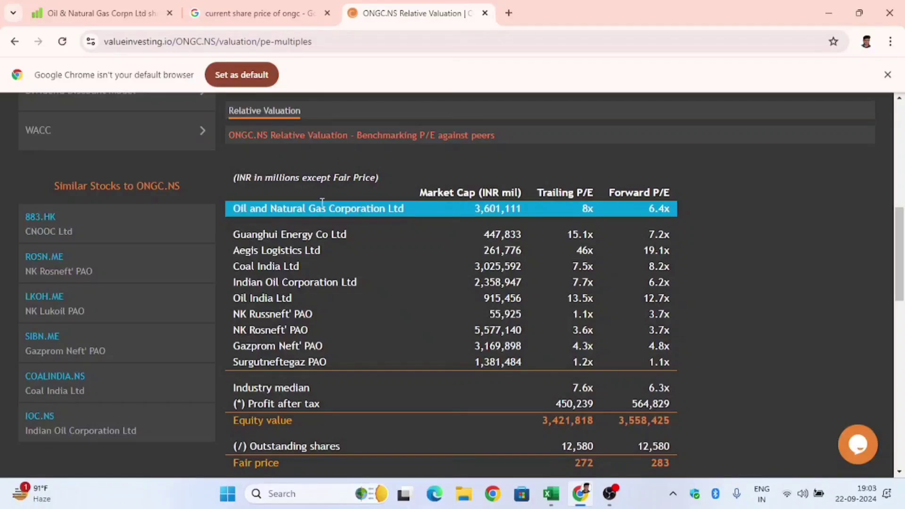
pyautogui.scroll(4, 645, 192)
pyautogui.scroll(2, 646, 192)
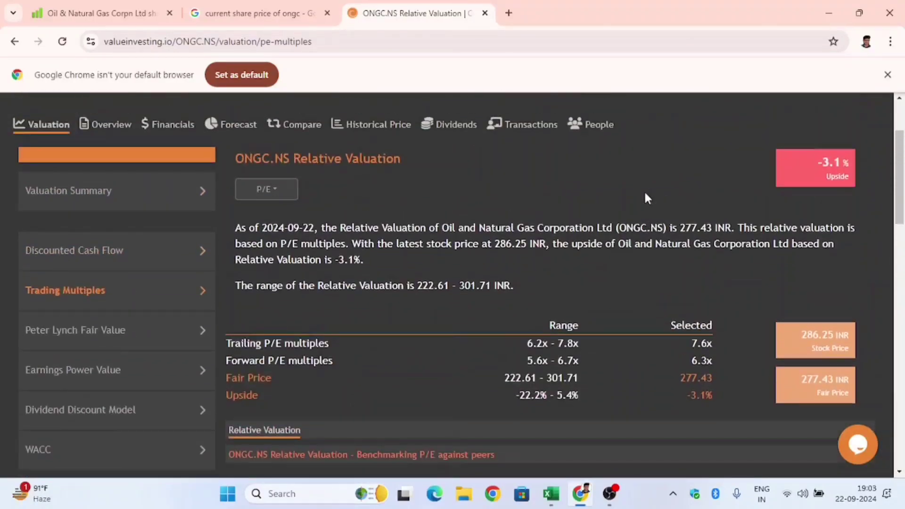
# Change the trading multiple from P/E to EV/EBITDA and examine the peer benchmarking table for the industry median.
pyautogui.click(277, 202)
pyautogui.click(271, 227)
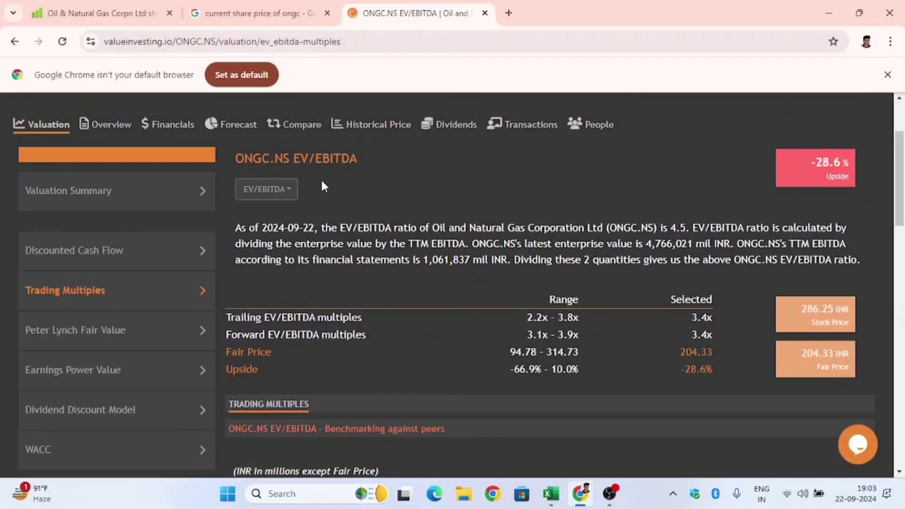
pyautogui.scroll(-8, 283, 219)
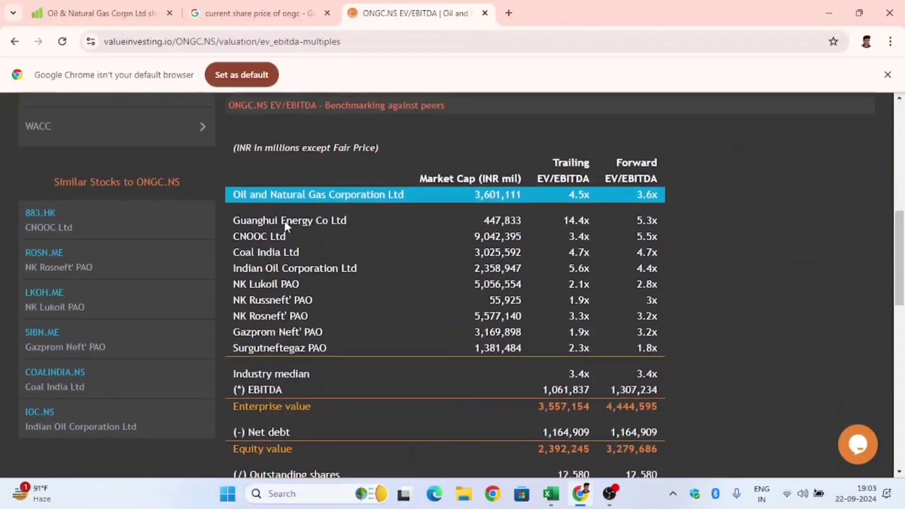
pyautogui.scroll(2, 284, 221)
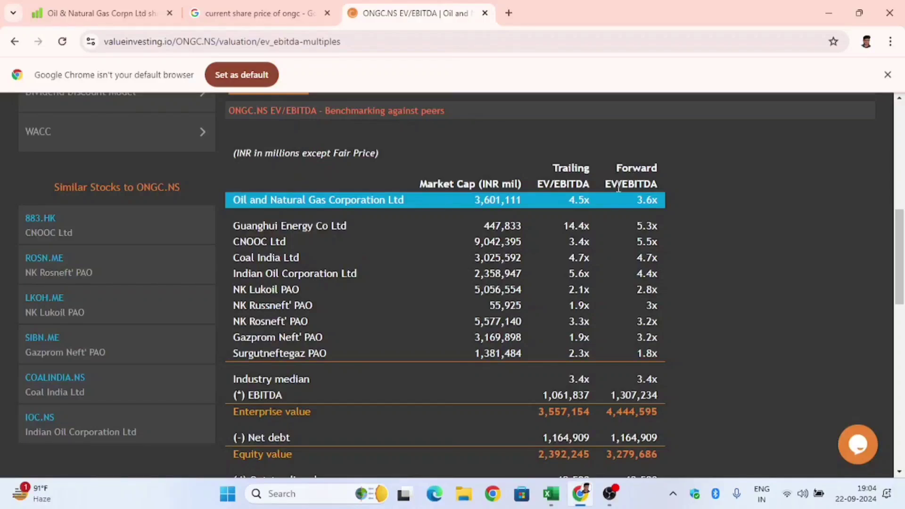
pyautogui.scroll(-1, 617, 187)
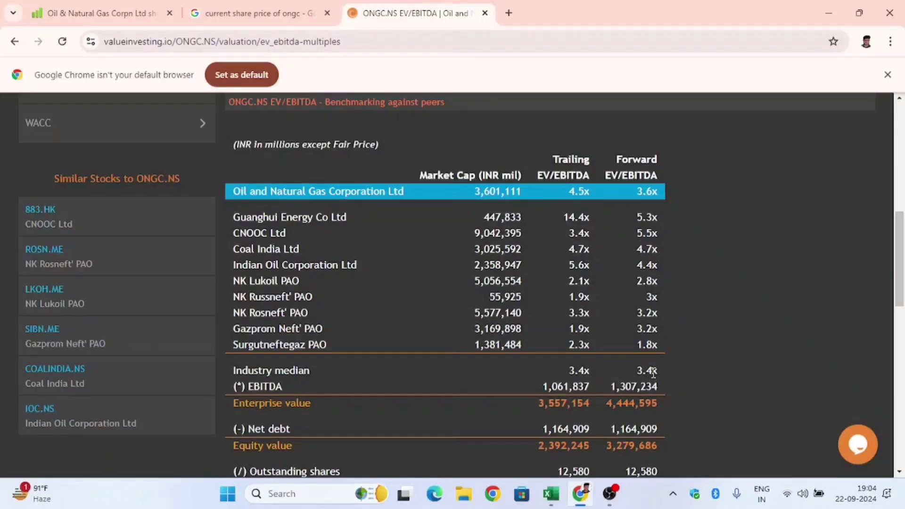
# Switch to the Excel workbook and select the cell below Current Share Price on Sheet1.
pyautogui.hotkey('alt', 'Tab')
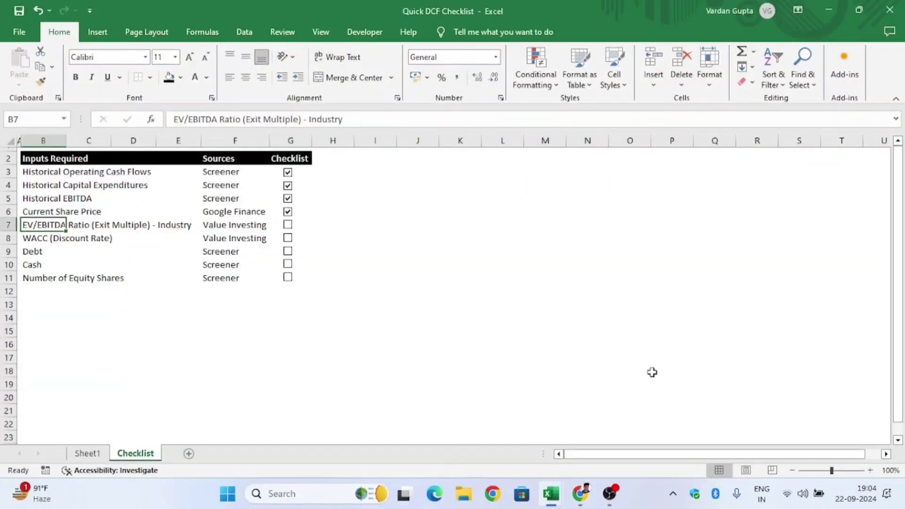
pyautogui.hotkey('alt', 'Tab')
pyautogui.hotkey('alt', 'Tab')
pyautogui.hotkey('ctrl', 'pageup')
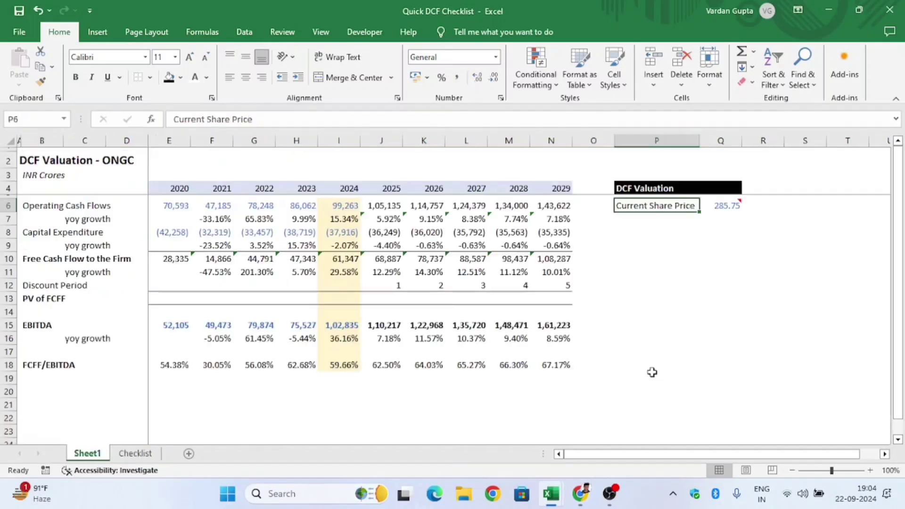
pyautogui.press('Down')
pyautogui.write('EV')
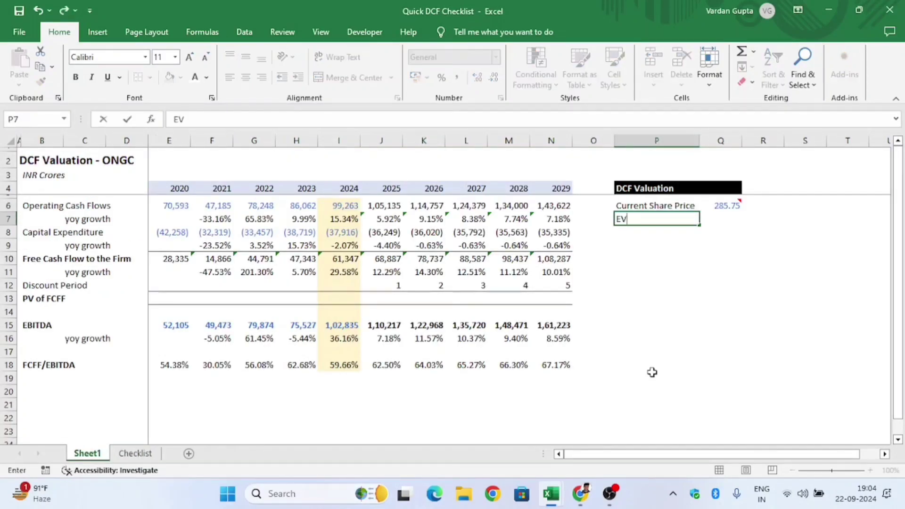
pyautogui.write('/EBITDA')
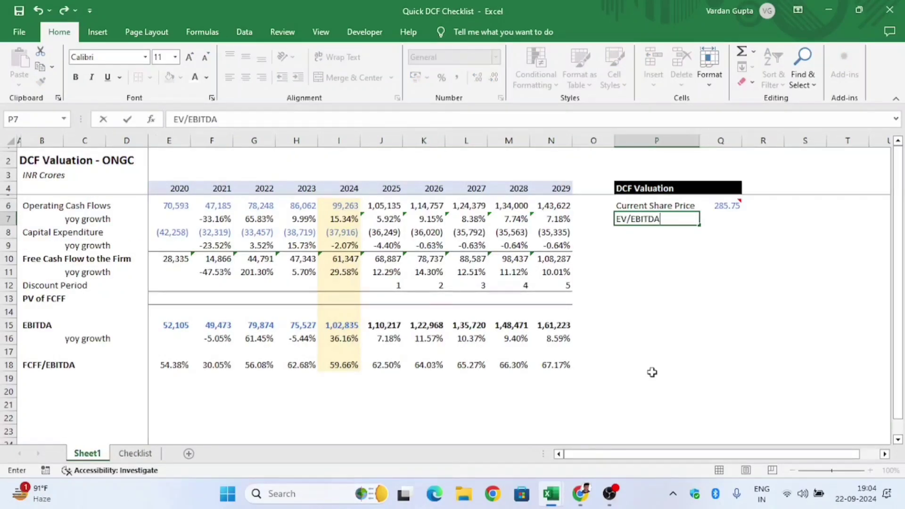
pyautogui.write(' (EX')
pyautogui.hotkey('ctrl', 'shift', 'Left')
pyautogui.hotkey('ctrl', 'shift', 'Left')
pyautogui.hotkey('ctrl', 'shift', 'Left')
pyautogui.press('Right')
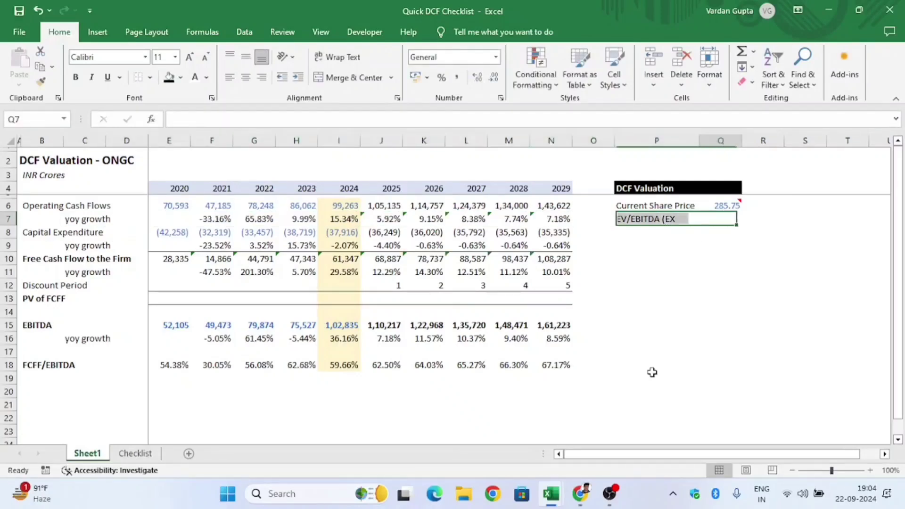
# Label cell P7 "Exit Multiple" and enter the industry median multiple 3.4 in Q7.
pyautogui.press('Left')
pyautogui.write('Exit')
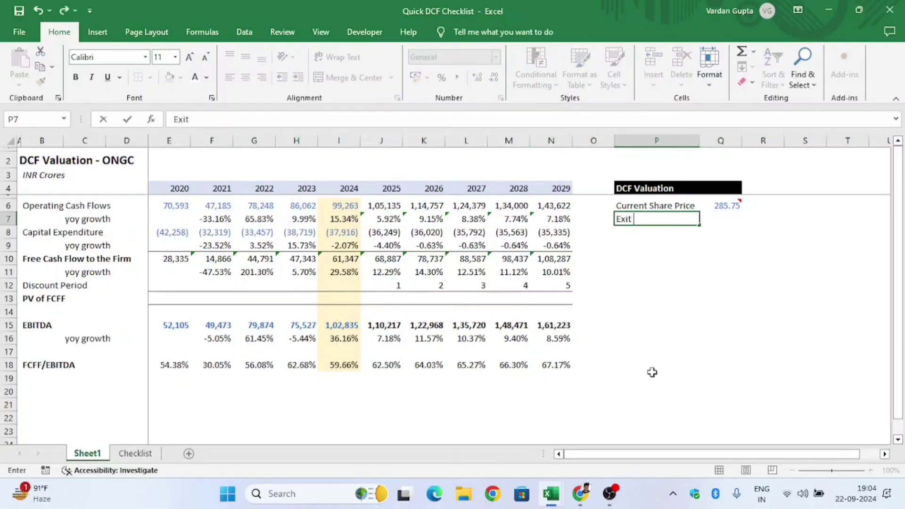
pyautogui.write(' Multiple')
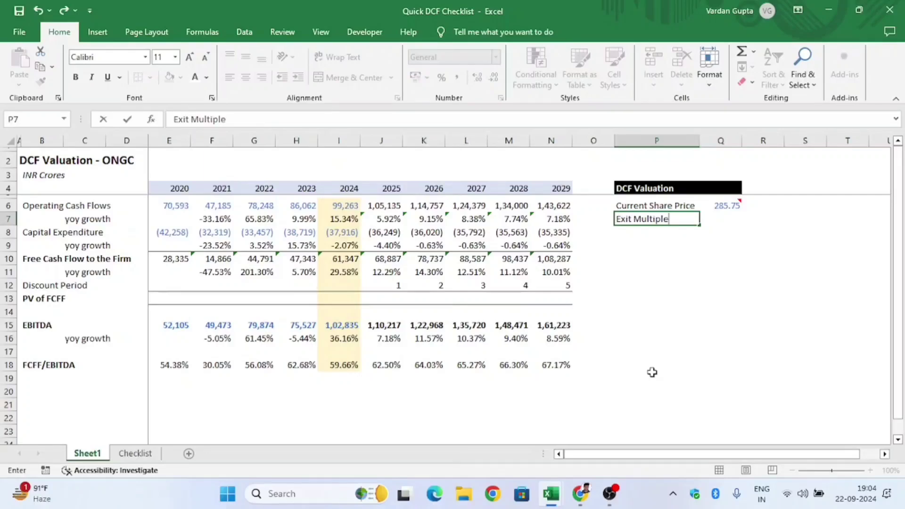
pyautogui.hotkey('ctrl', 'Return')
pyautogui.press('Right')
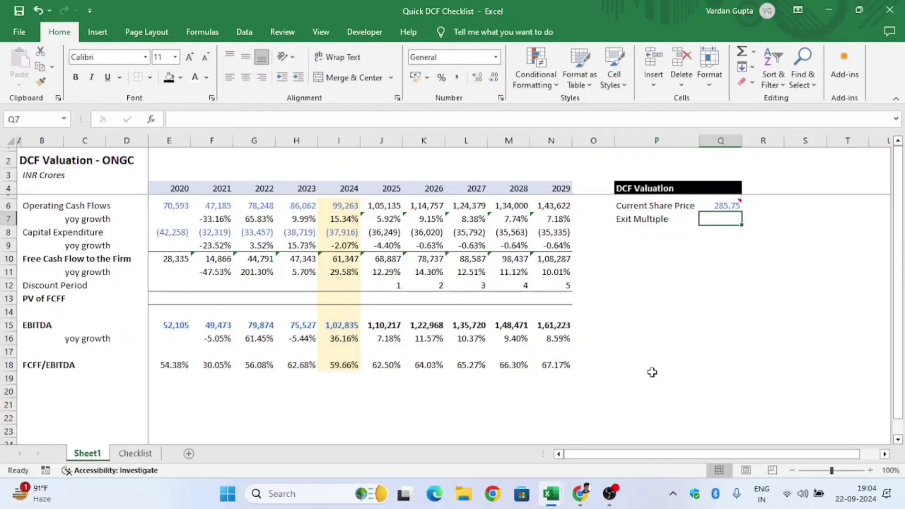
pyautogui.hotkey('alt', 'Tab')
pyautogui.hotkey('alt', 'Tab')
pyautogui.write('3.4')
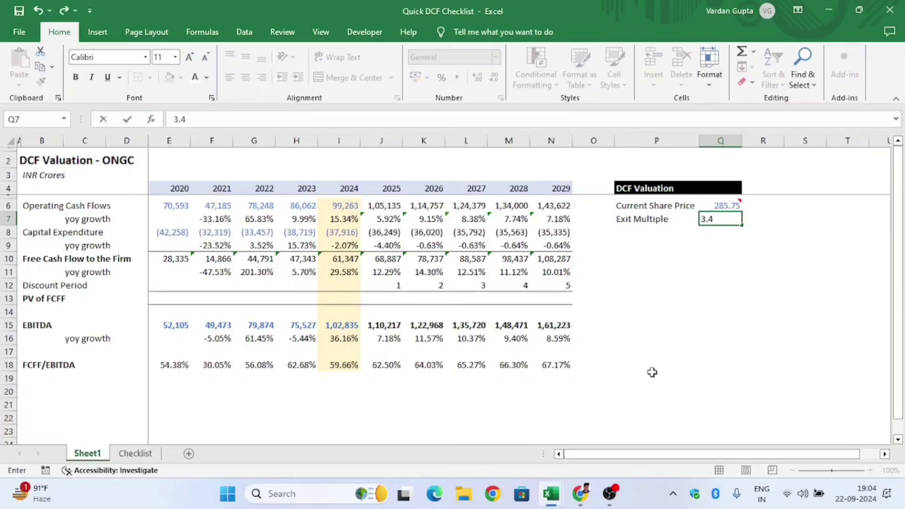
pyautogui.hotkey('ctrl', 'Return')
# Apply the custom number format General" x" to the exit multiple value in Q7.
pyautogui.hotkey('ctrl', '1')
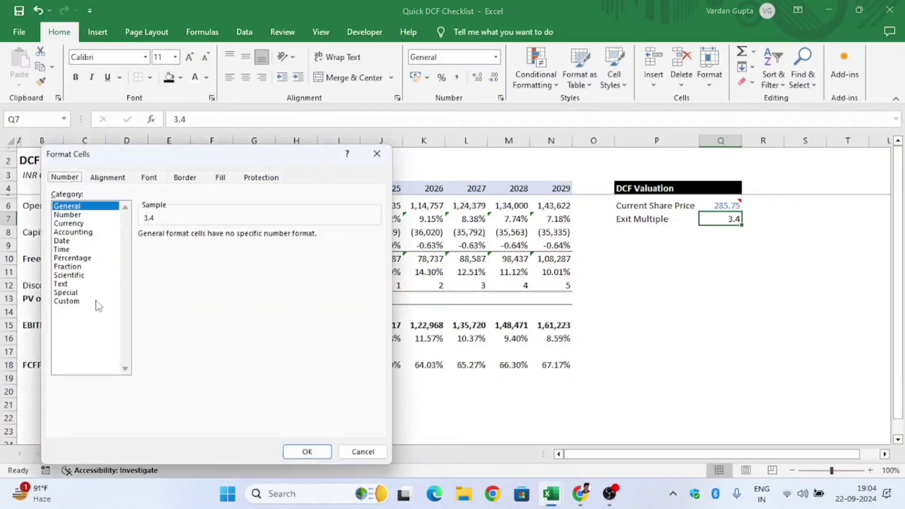
pyautogui.click(92, 301)
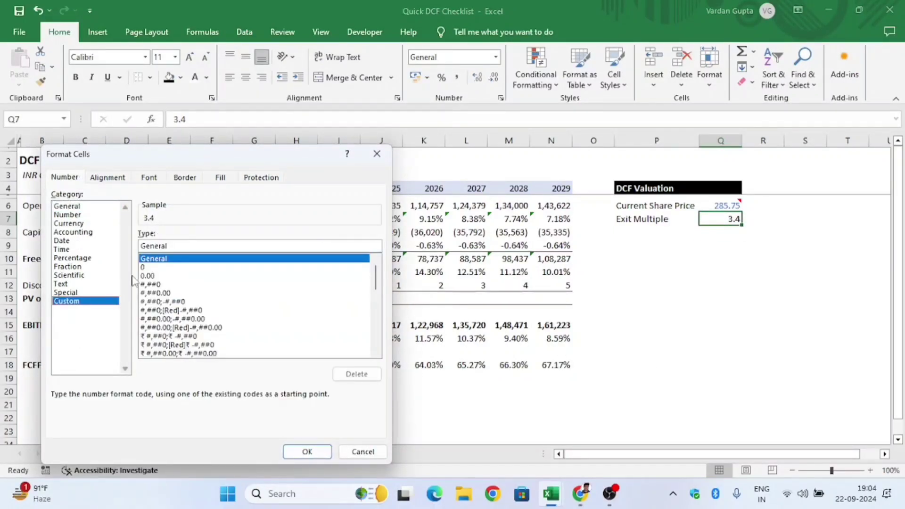
pyautogui.click(178, 244)
pyautogui.write('"')
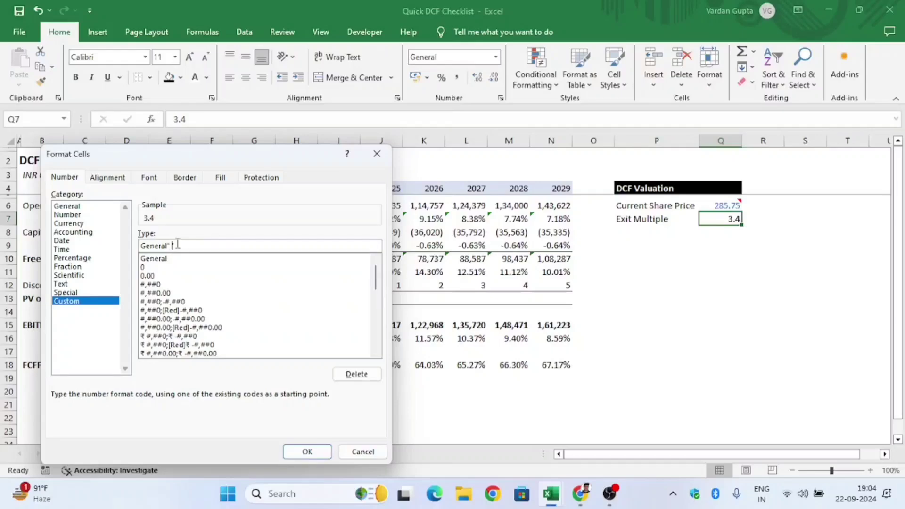
pyautogui.write(' x"')
pyautogui.press('Return')
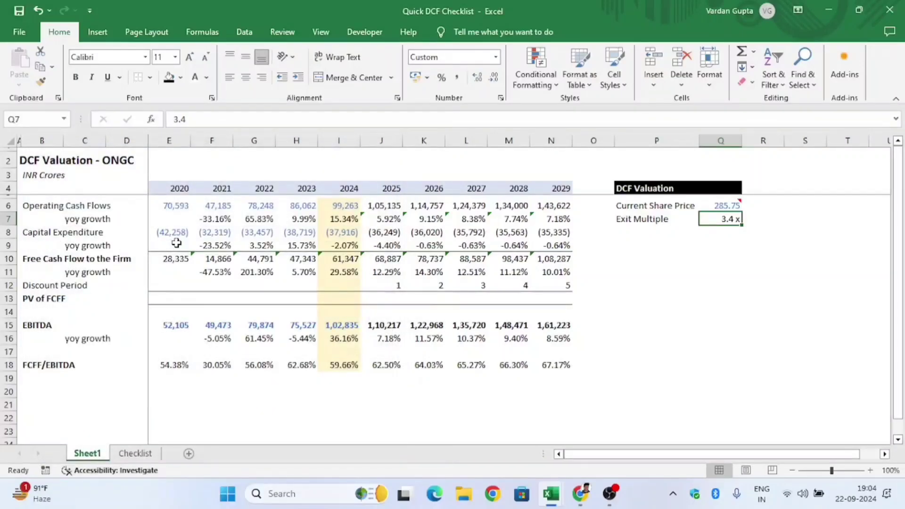
# Remove the space before the x in Q7's custom number format, making it General"x".
pyautogui.hotkey('ctrl', '1')
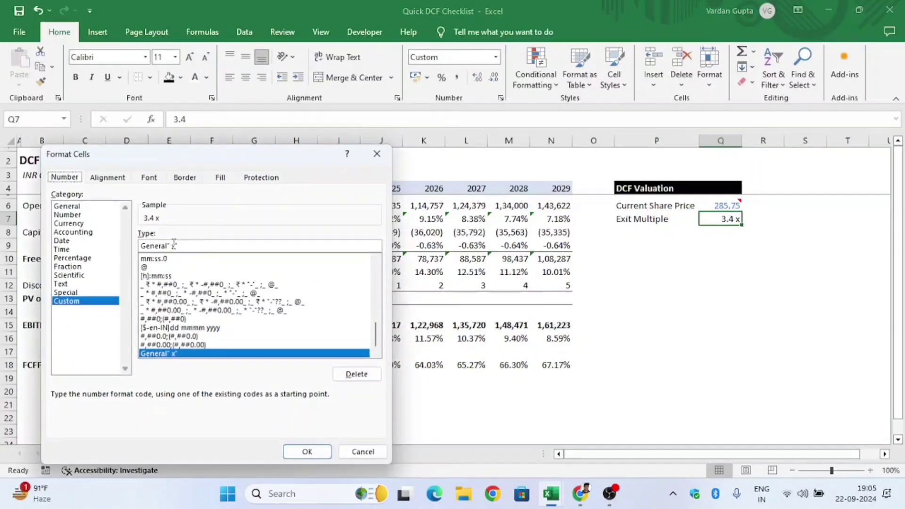
pyautogui.click(174, 245)
pyautogui.press('BackSpace')
pyautogui.press('Return')
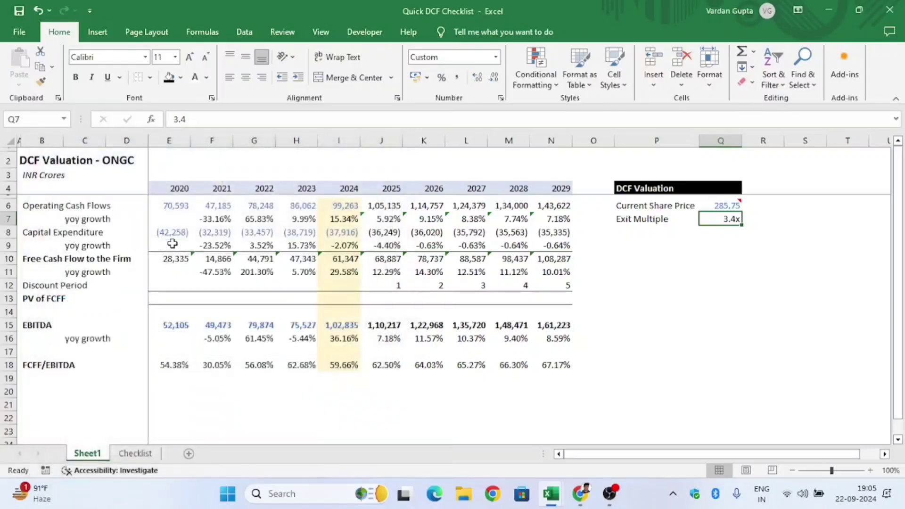
# Set the font colour of the exit multiple in Q7 to the blue theme colour used for the other hard-coded inputs.
pyautogui.hotkey('alt', 'h')
pyautogui.press('f')
pyautogui.press('c')
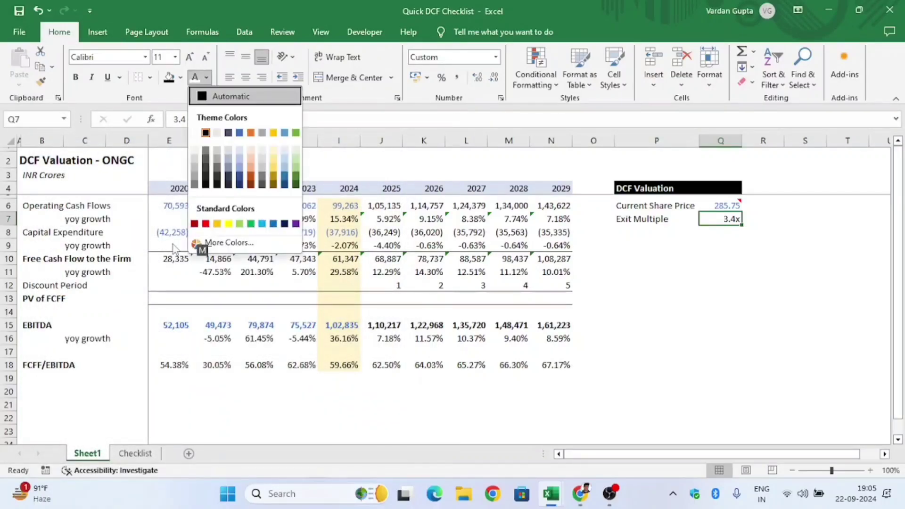
pyautogui.press('Down')
pyautogui.press('Right')
pyautogui.press('Right')
pyautogui.press('Right')
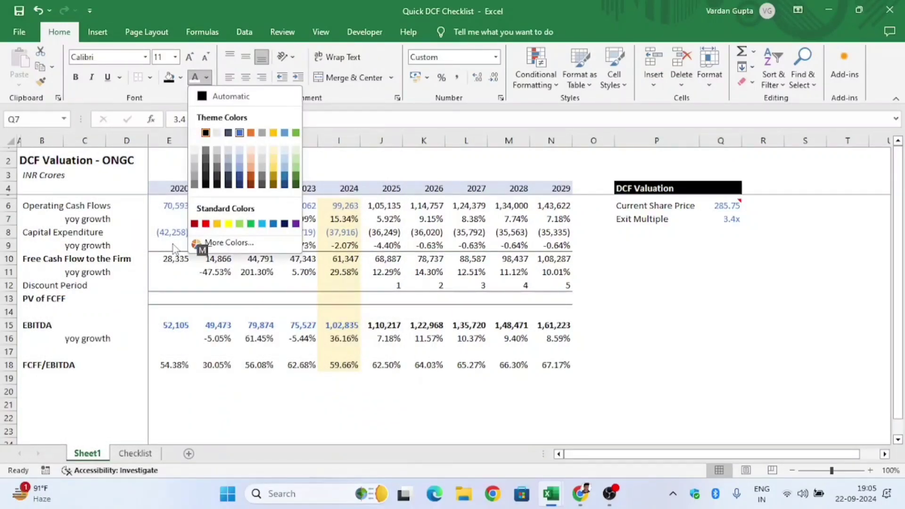
pyautogui.press('Return')
pyautogui.press('Left')
pyautogui.press('Right')
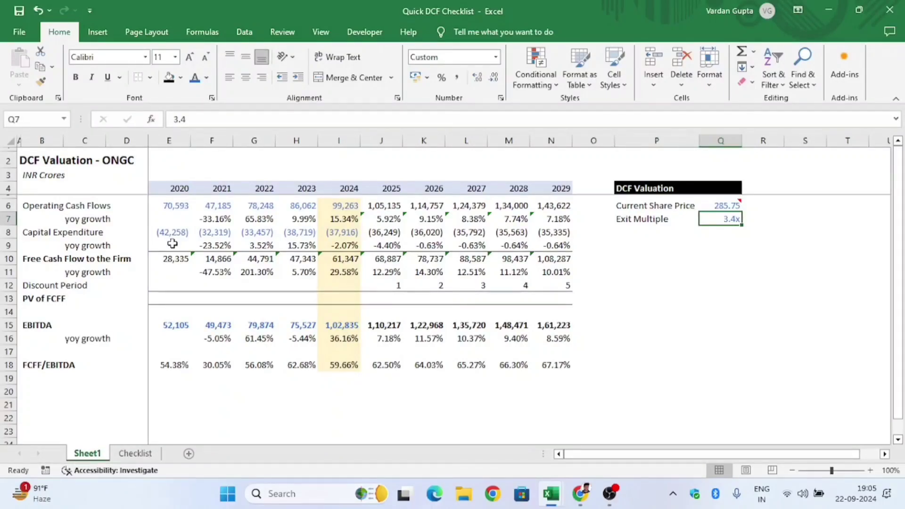
# Examine the industry median EV/EBITDA benchmark on the valuation website and the projected 2025 to 2029 free cash flows in row 10.
pyautogui.hotkey('alt', 'Tab')
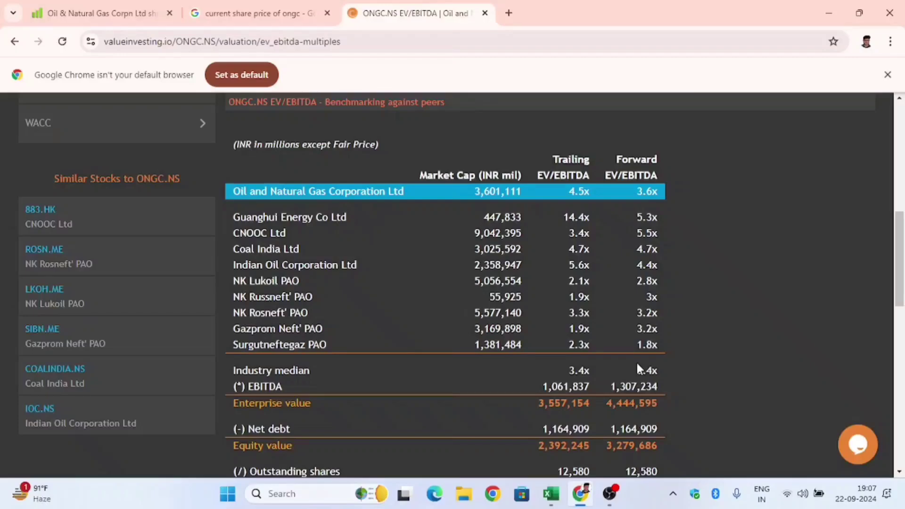
pyautogui.hotkey('alt', 'Tab')
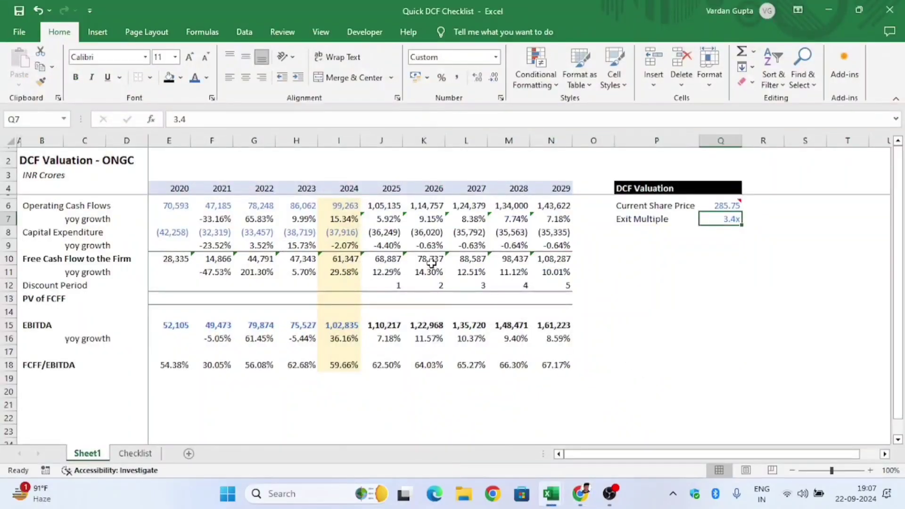
pyautogui.click(396, 259)
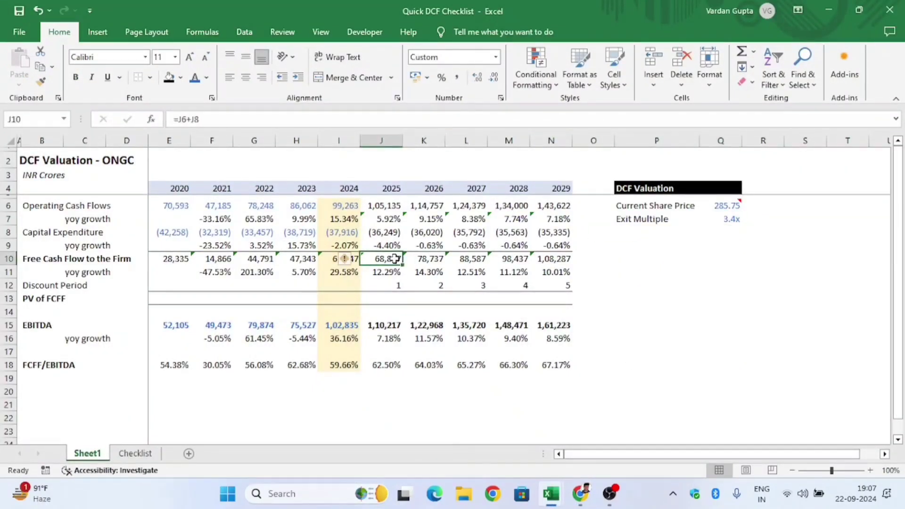
pyautogui.hotkey('shift', 'Right')
pyautogui.hotkey('shift', 'Right')
pyautogui.hotkey('shift', 'Right')
pyautogui.hotkey('shift', 'Right')
pyautogui.press('Right')
pyautogui.press('Right')
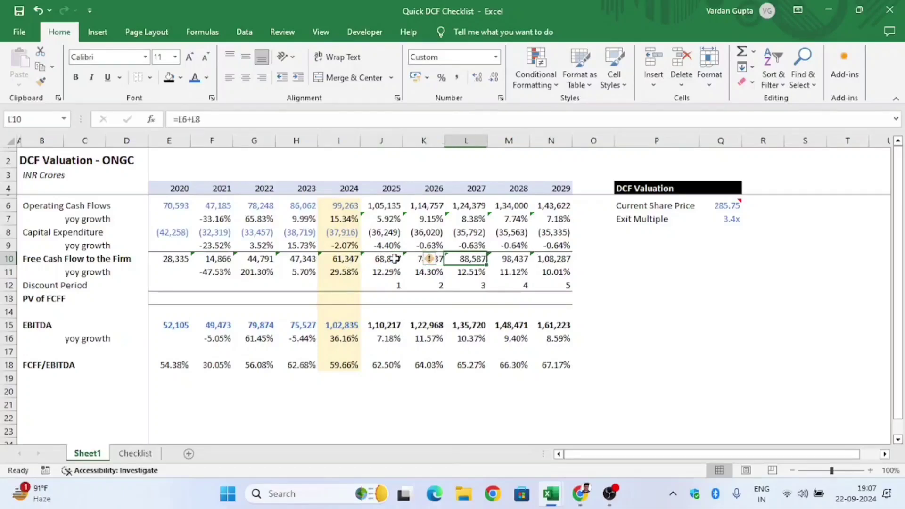
pyautogui.press('Right')
pyautogui.press('Right')
pyautogui.press('Right')
pyautogui.press('Right')
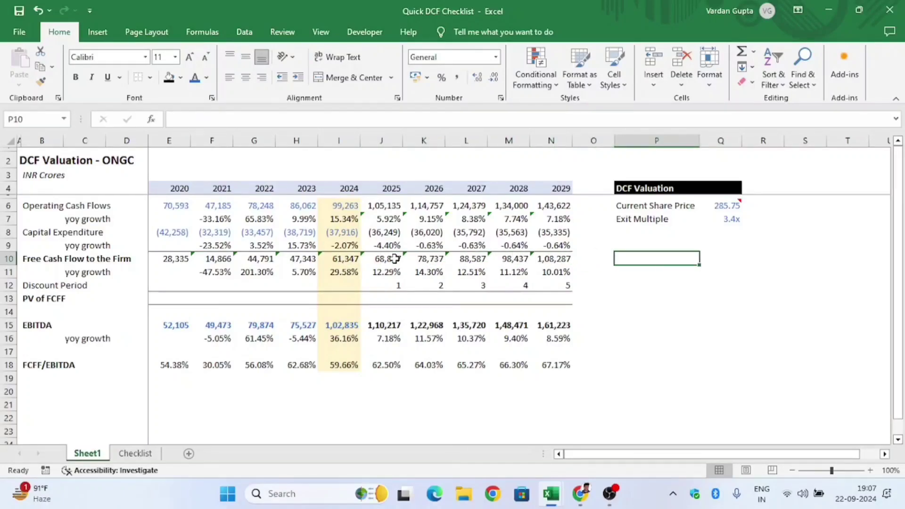
# Compare the website's industry median EV/EBITDA multiple with the exit multiple entered in Q7.
pyautogui.hotkey('alt', 'Tab')
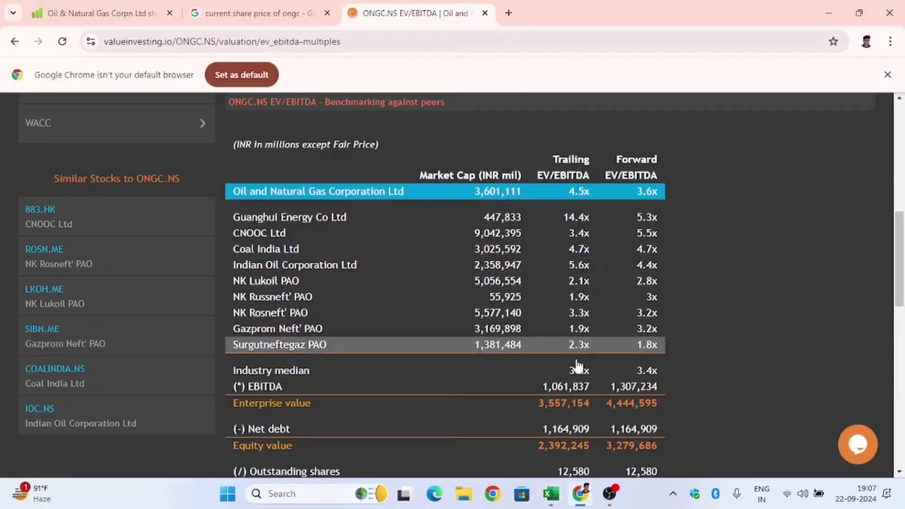
pyautogui.hotkey('alt', 'Tab')
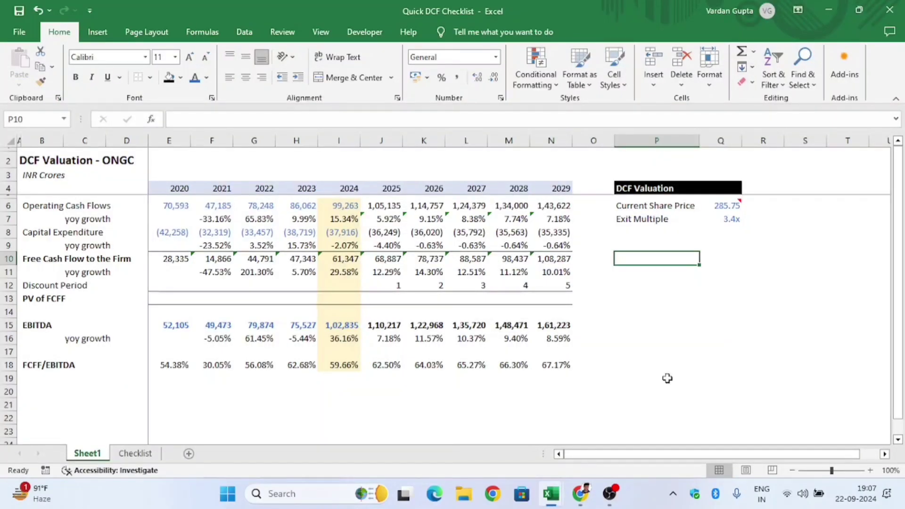
pyautogui.press('Up')
pyautogui.press('Up')
pyautogui.press('Up')
pyautogui.press('Right')
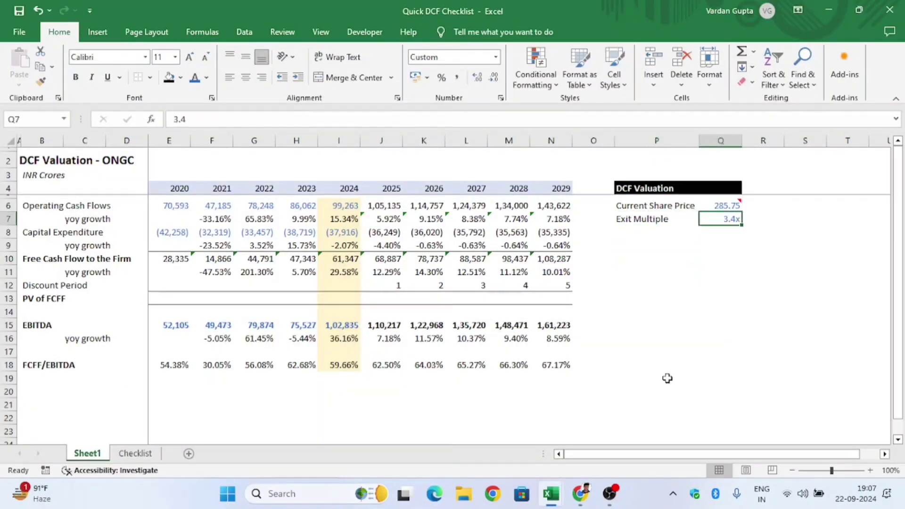
pyautogui.press('Left')
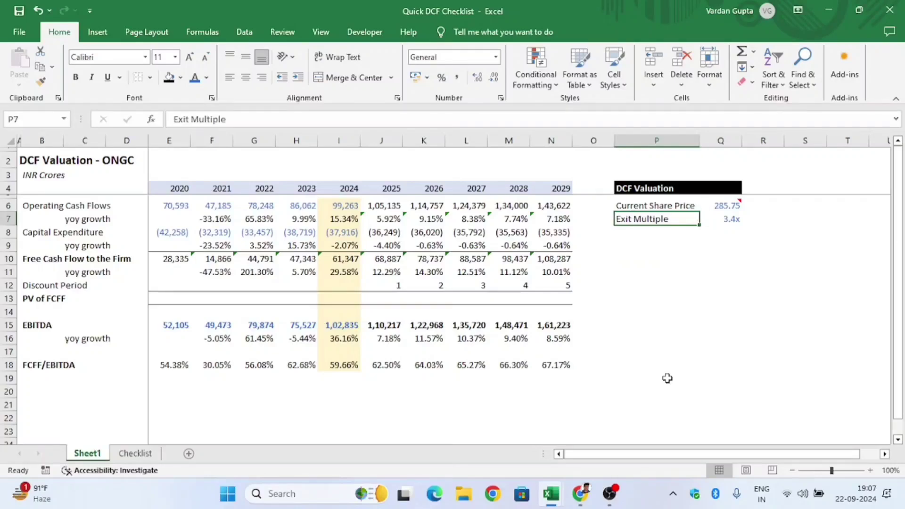
# Tick off "EV/EBITDA Ratio (Exit Multiple) - Industry" on the Checklist sheet and select the WACC (Discount Rate) entry.
pyautogui.press('Down')
pyautogui.hotkey('ctrl', 'pagedown')
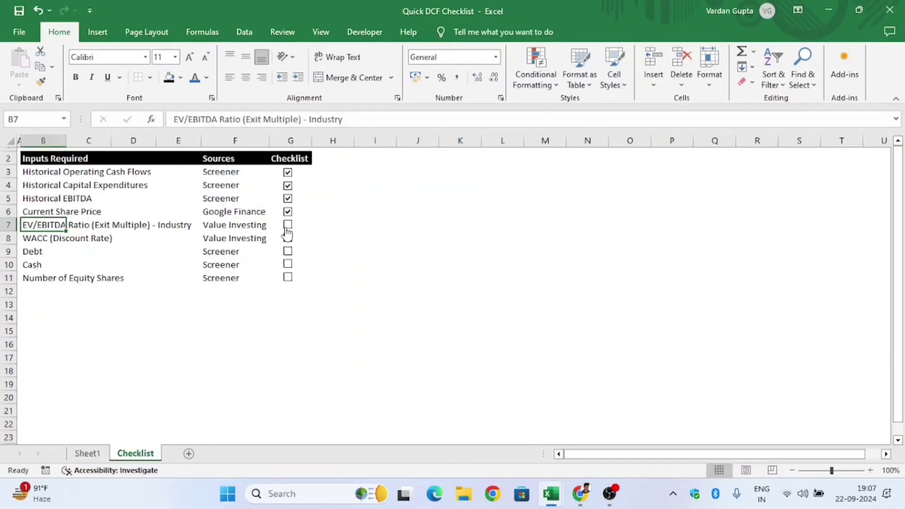
pyautogui.click(288, 228)
pyautogui.press('Down')
# View the reference Quick DCF workbook, and return to Sheet1 of the Quick DCF Checklist workbook.
pyautogui.hotkey('alt', 'Tab')
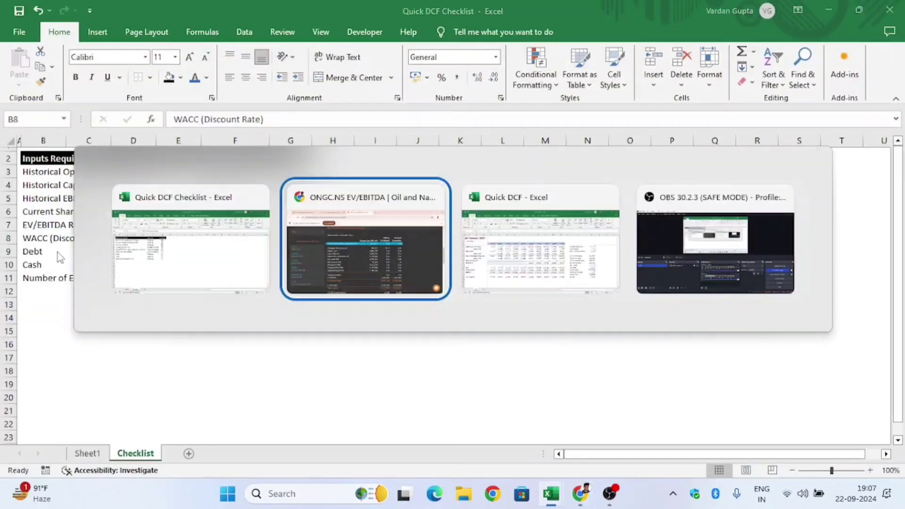
pyautogui.hotkey('alt', 'Tab')
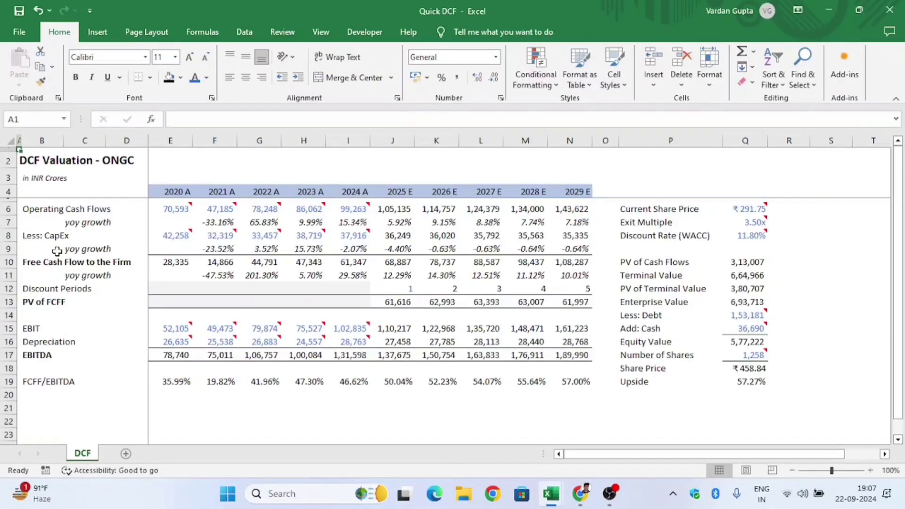
pyautogui.hotkey('alt', 'Tab')
pyautogui.hotkey('ctrl', 'pageup')
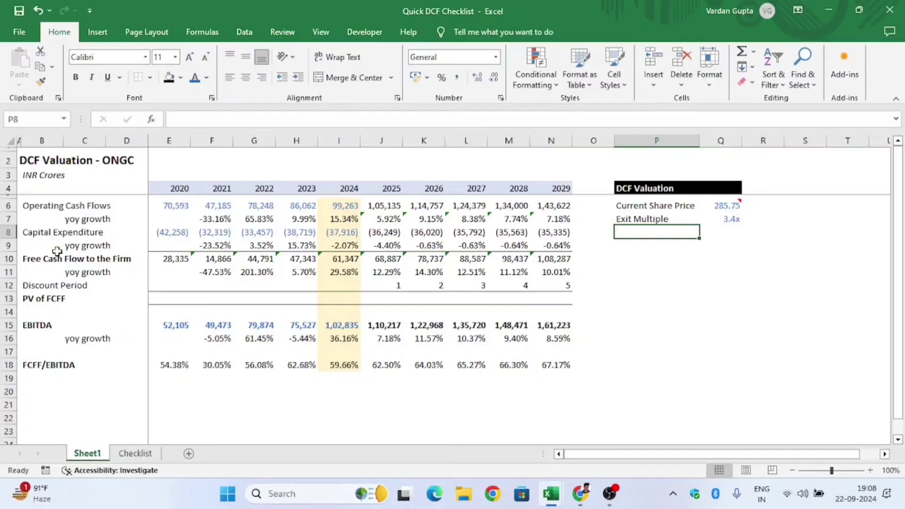
# Examine the projected Free Cash Flow to the Firm values for 2025 to 2029 in row 10.
pyautogui.press('Down')
pyautogui.press('Down')
pyautogui.press('Down')
pyautogui.press('Left')
pyautogui.press('Left')
pyautogui.press('Left')
pyautogui.press('Left')
pyautogui.press('Left')
pyautogui.press('Left')
pyautogui.press('Up')
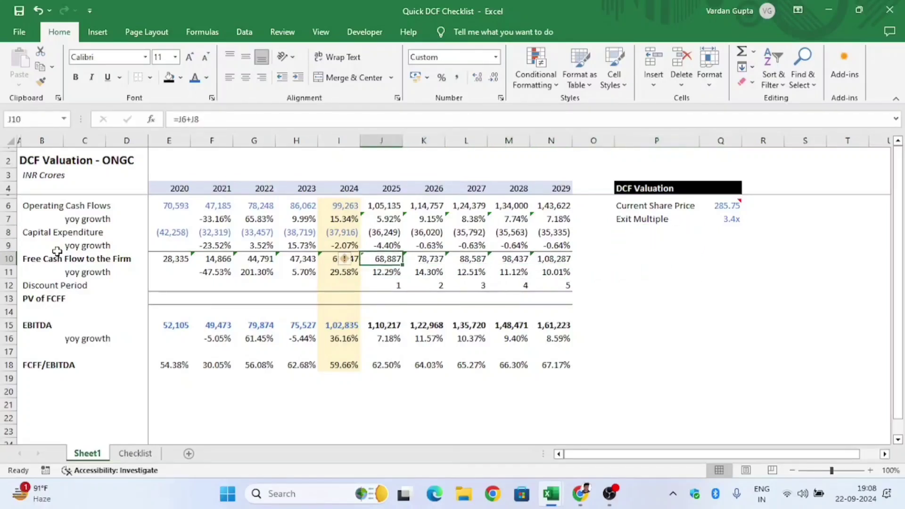
pyautogui.press('Right')
pyautogui.press('Right')
pyautogui.press('Right')
pyautogui.press('Right')
# Start a small worked example beside the valuation block by entering 100 in R10 and 3% in R11.
pyautogui.press('Right')
pyautogui.press('Right')
pyautogui.press('Right')
pyautogui.press('Right')
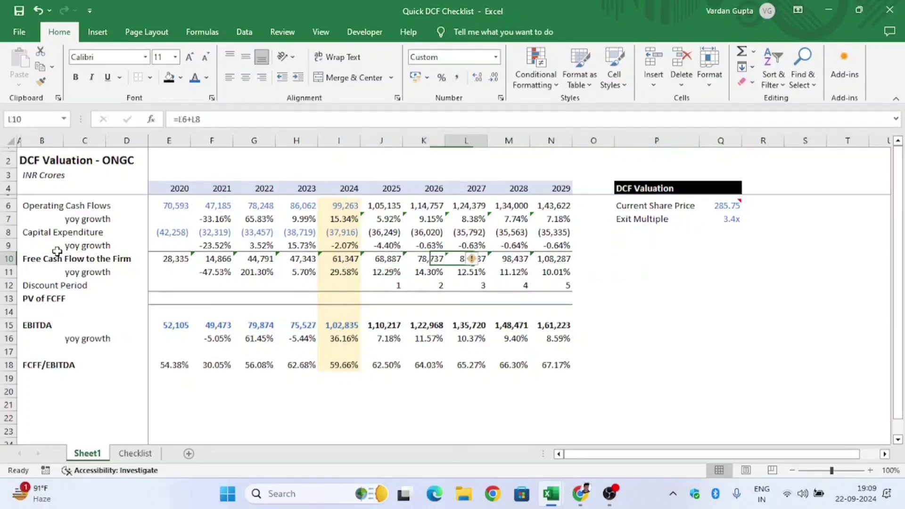
pyautogui.write('100')
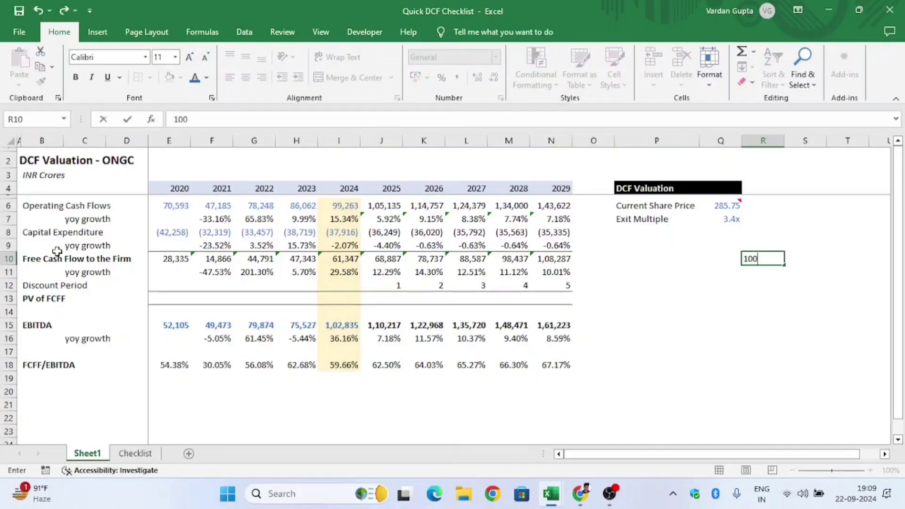
pyautogui.press('Return')
pyautogui.write('3')
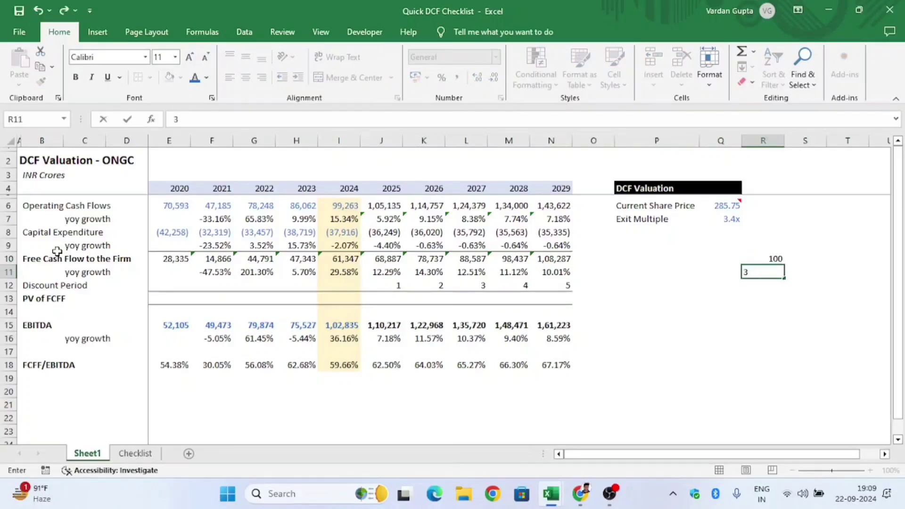
pyautogui.write('%')
pyautogui.press('Return')
# Calculate the grown amount in R12 with the formula =R10*(1+R11) and check its cell references.
pyautogui.write('=')
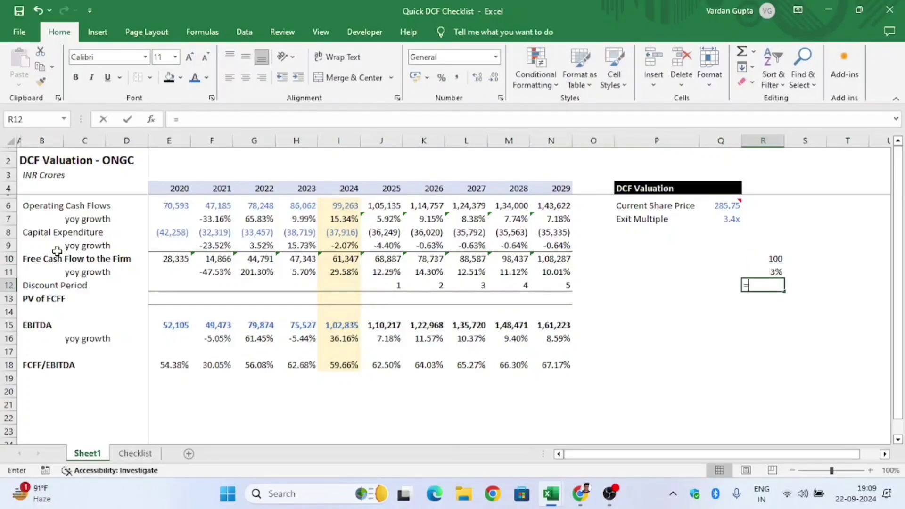
pyautogui.press('Up')
pyautogui.press('Up')
pyautogui.write('*')
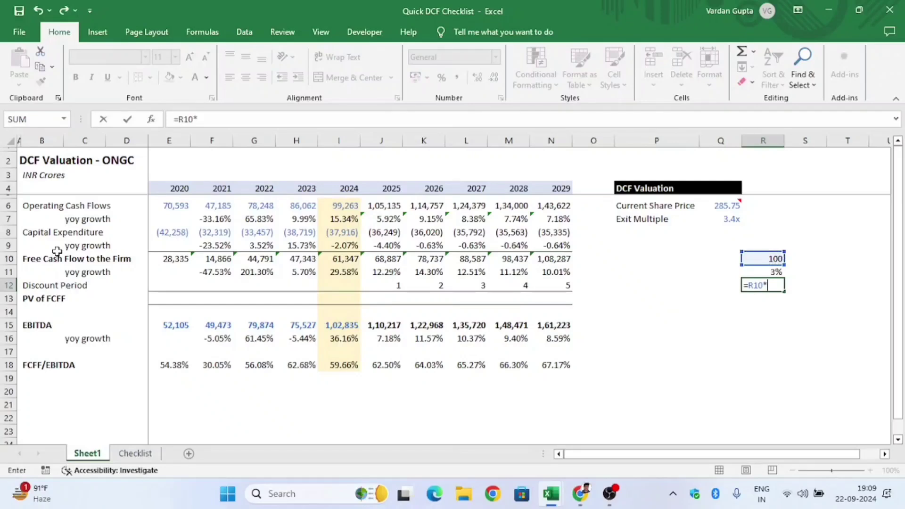
pyautogui.write('(1')
pyautogui.press('Return')
pyautogui.press('Return')
pyautogui.press('BackSpace')
pyautogui.press('Right')
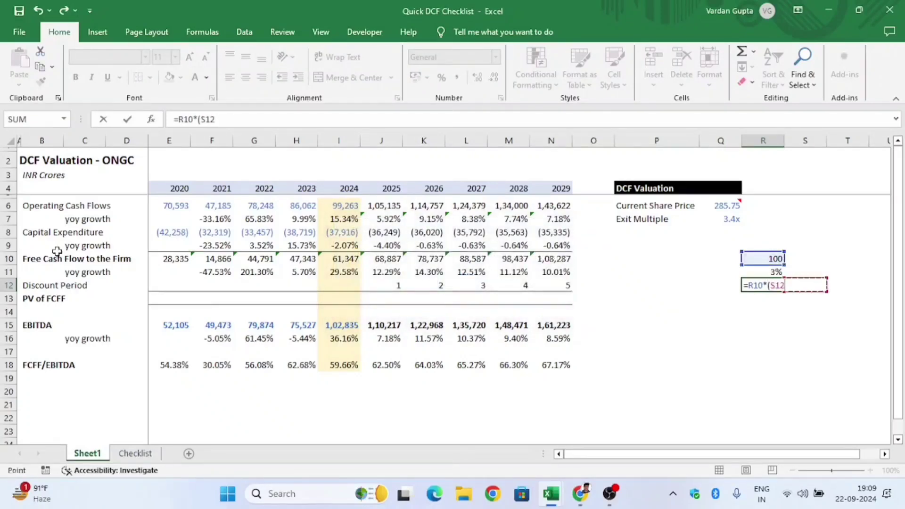
pyautogui.press('BackSpace')
pyautogui.press('BackSpace')
pyautogui.press('BackSpace')
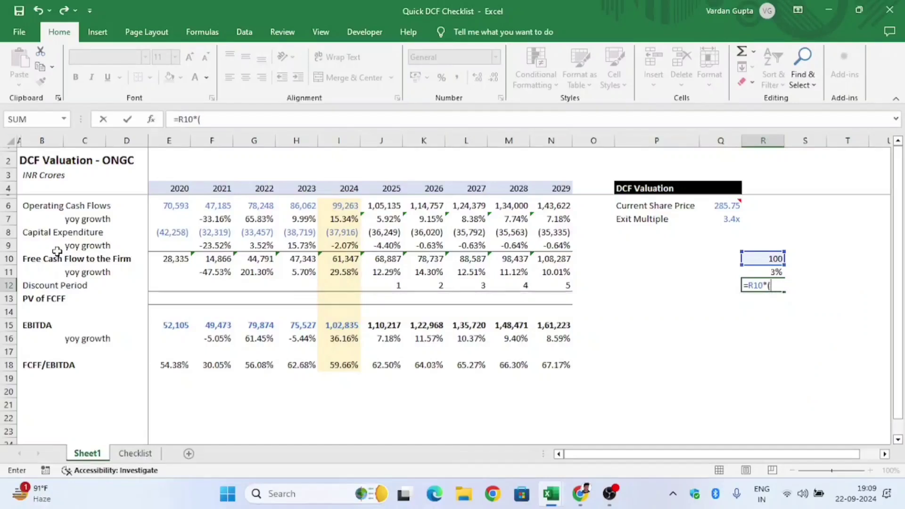
pyautogui.write('1+')
pyautogui.press('Up')
pyautogui.write(')')
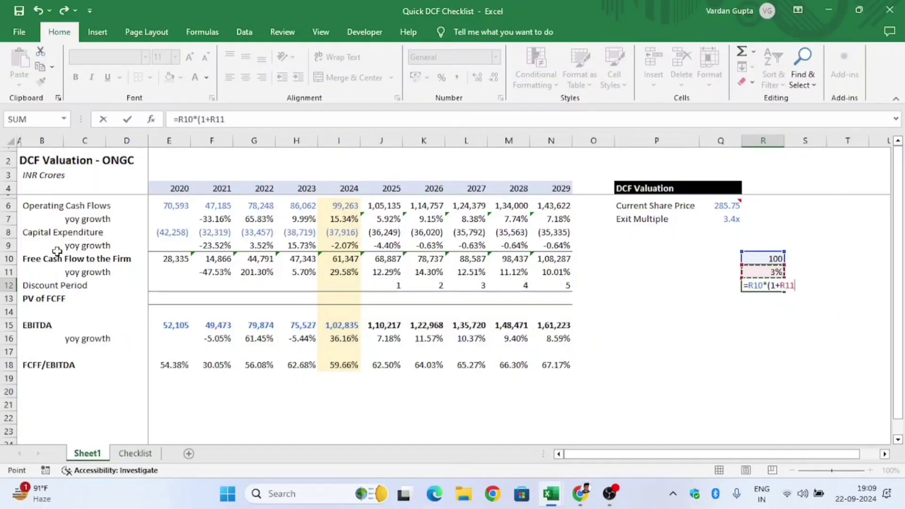
pyautogui.press('Return')
pyautogui.press('Up')
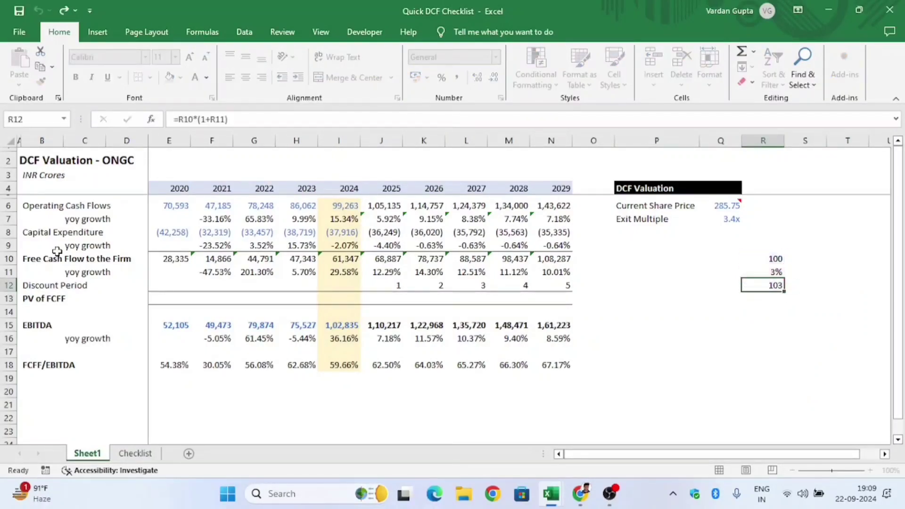
pyautogui.press('F2')
pyautogui.press('Escape')
# Inspect the 2025 Free Cash Flow to the Firm formula in J10.
pyautogui.press('Left')
pyautogui.press('Left')
pyautogui.press('Left')
pyautogui.press('Left')
pyautogui.press('Left')
pyautogui.press('Left')
pyautogui.press('Left')
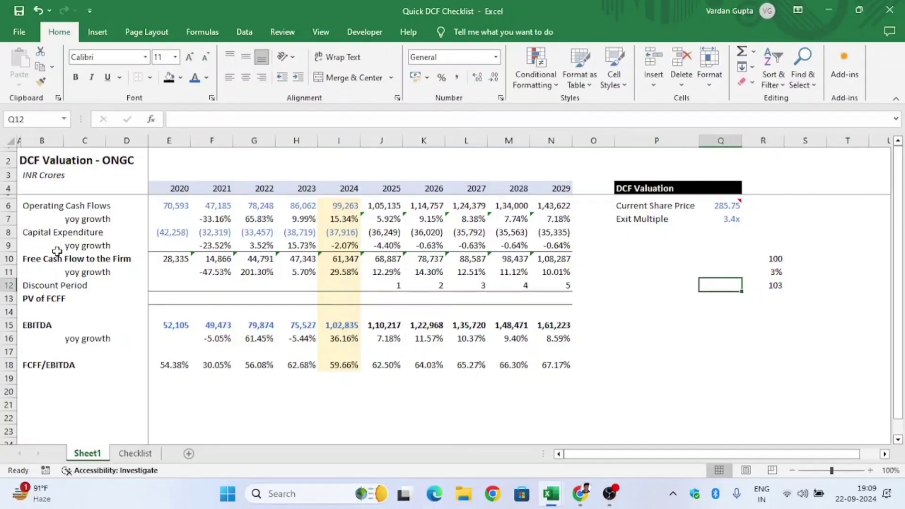
pyautogui.press('Left')
pyautogui.press('Up')
pyautogui.press('Up')
pyautogui.press('Up')
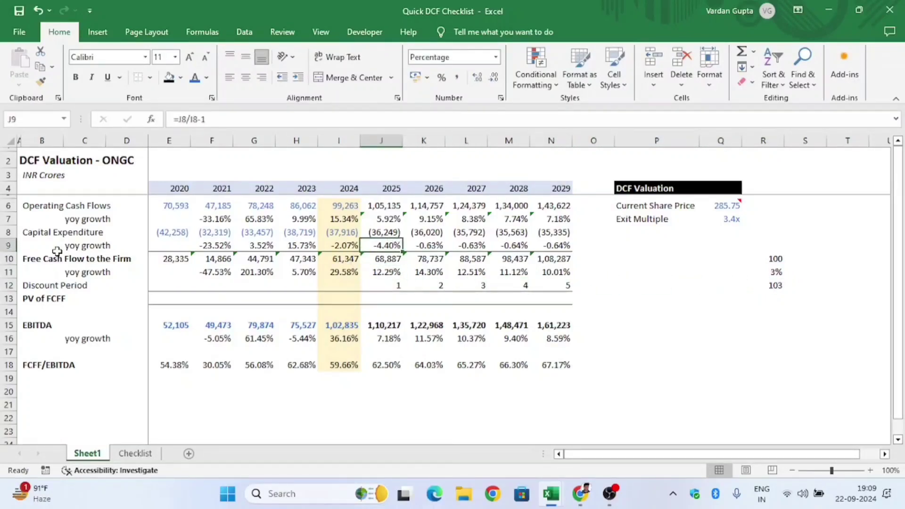
pyautogui.press('Down')
pyautogui.press('F2')
pyautogui.press('Escape')
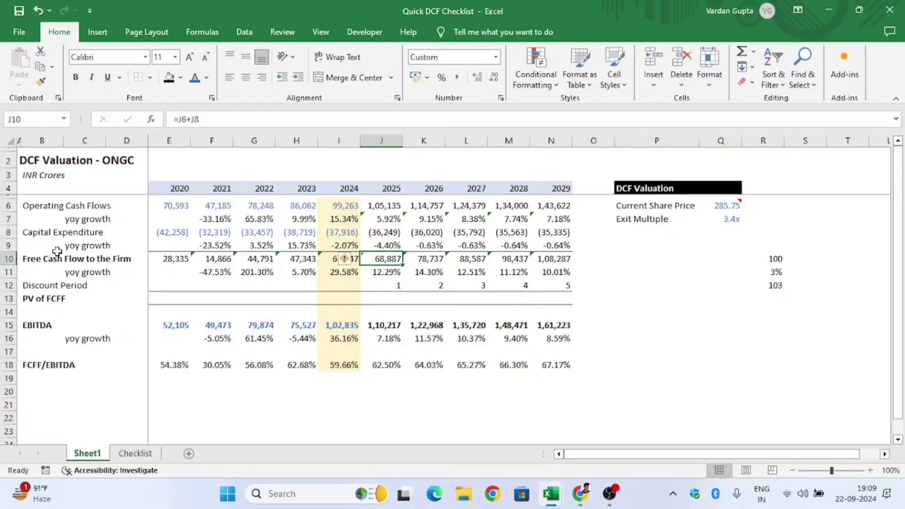
# Examine the percentage rate in R11 of the worked example.
pyautogui.press('Right')
pyautogui.press('Right')
pyautogui.press('Right')
pyautogui.press('Right')
pyautogui.press('Right')
pyautogui.press('Right')
pyautogui.press('Right')
pyautogui.press('Right')
pyautogui.press('Right')
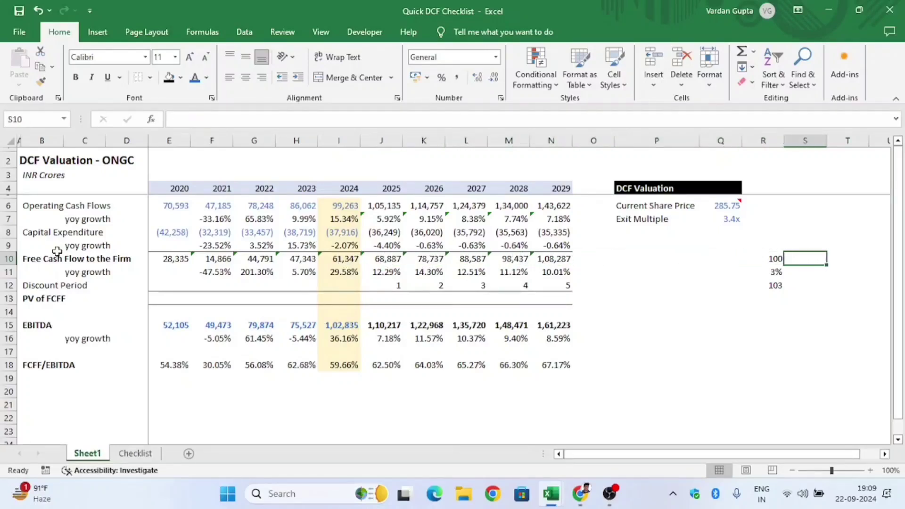
pyautogui.press('Down')
pyautogui.press('Left')
pyautogui.press('F2')
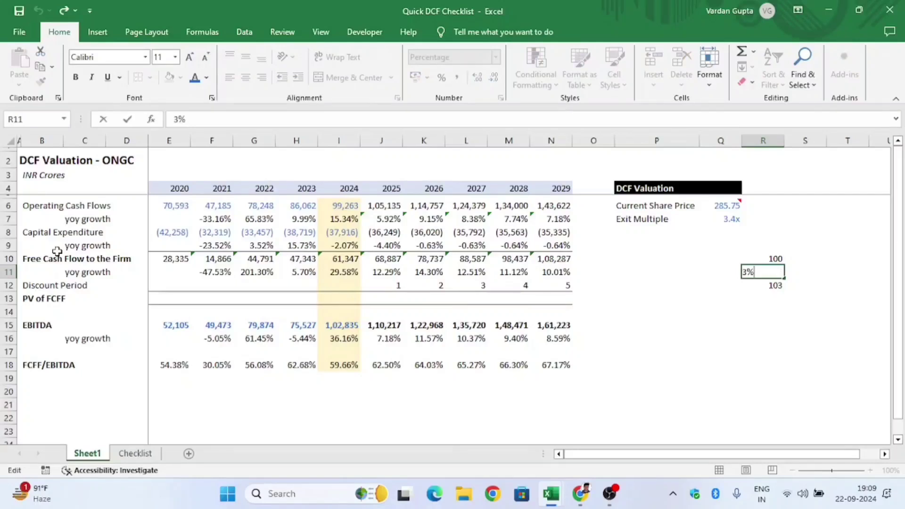
pyautogui.press('Return')
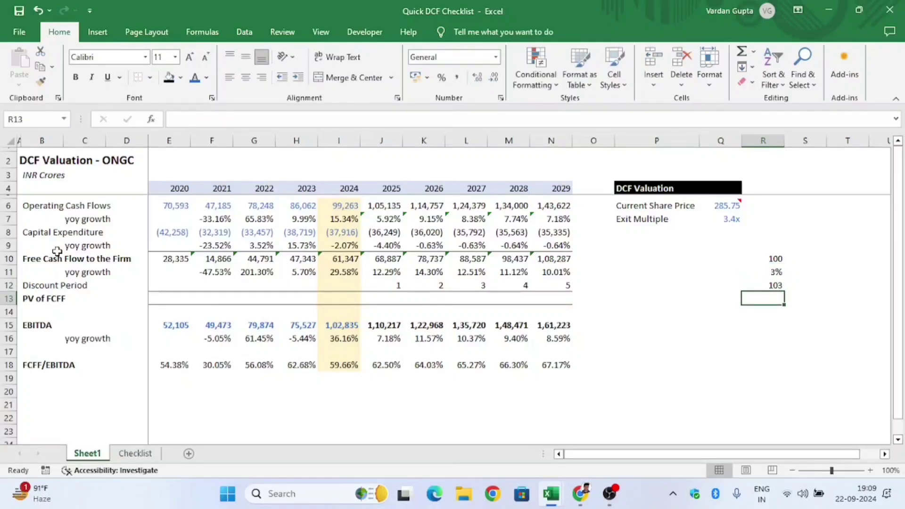
# Enter 3 in R13, subtract it from the grown amount with =R12-R13 in R14, and check that formula.
pyautogui.write('3')
pyautogui.press('Return')
pyautogui.write('=')
pyautogui.press('Up')
pyautogui.press('Up')
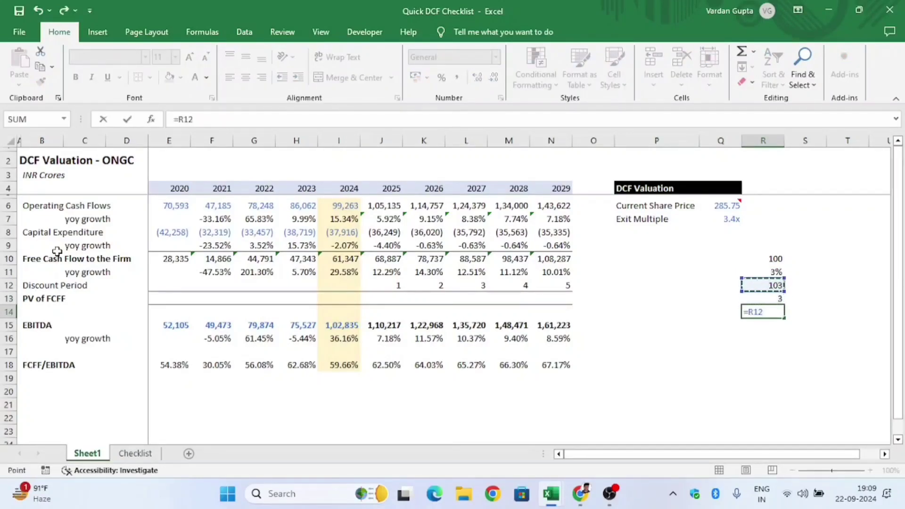
pyautogui.write('-')
pyautogui.press('Up')
pyautogui.press('Return')
pyautogui.press('Up')
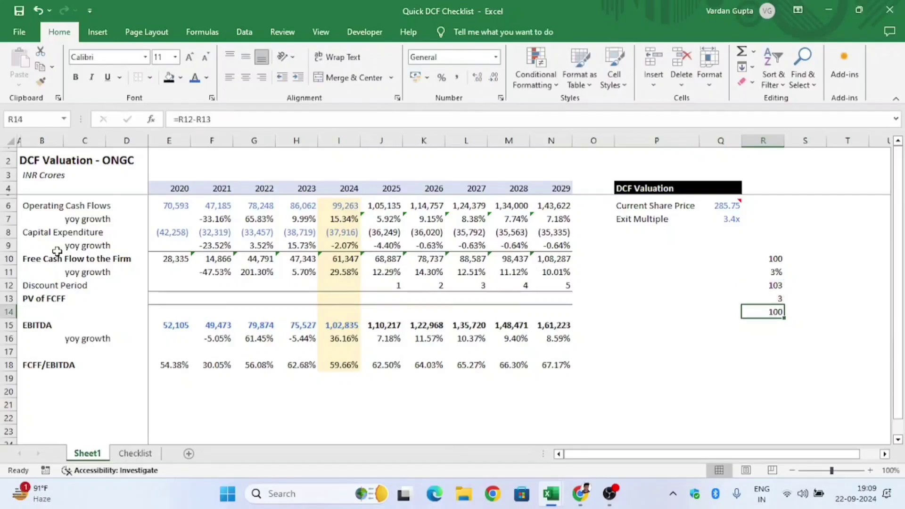
pyautogui.press('F2')
pyautogui.press('Escape')
# Inspect the 2025 formulas for free cash flow growth in J11 and Free Cash Flow to the Firm in J10.
pyautogui.press('Up')
pyautogui.press('Up')
pyautogui.press('Left')
pyautogui.press('Left')
pyautogui.press('Left')
pyautogui.press('Left')
pyautogui.press('Left')
pyautogui.press('Left')
pyautogui.press('Left')
pyautogui.press('Left')
pyautogui.press('Left')
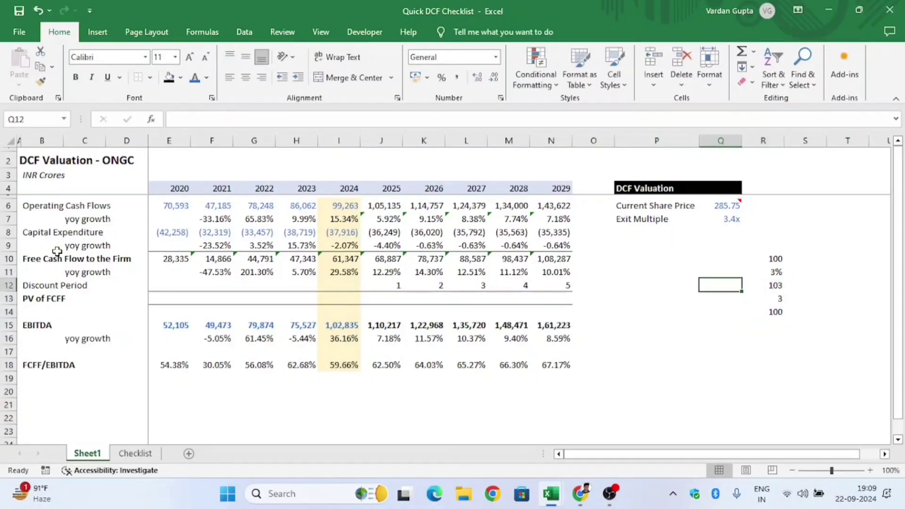
pyautogui.press('Up')
pyautogui.press('Right')
pyautogui.press('F2')
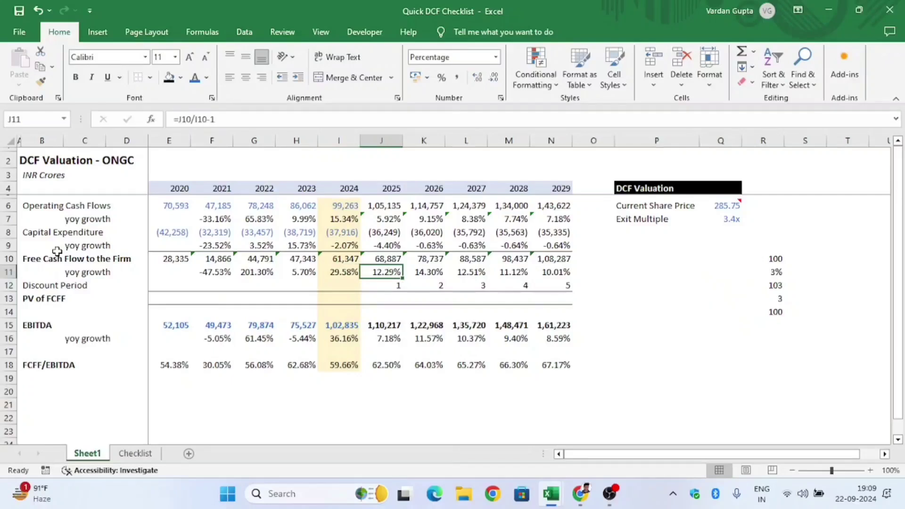
pyautogui.press('Escape')
pyautogui.press('Up')
pyautogui.press('F2')
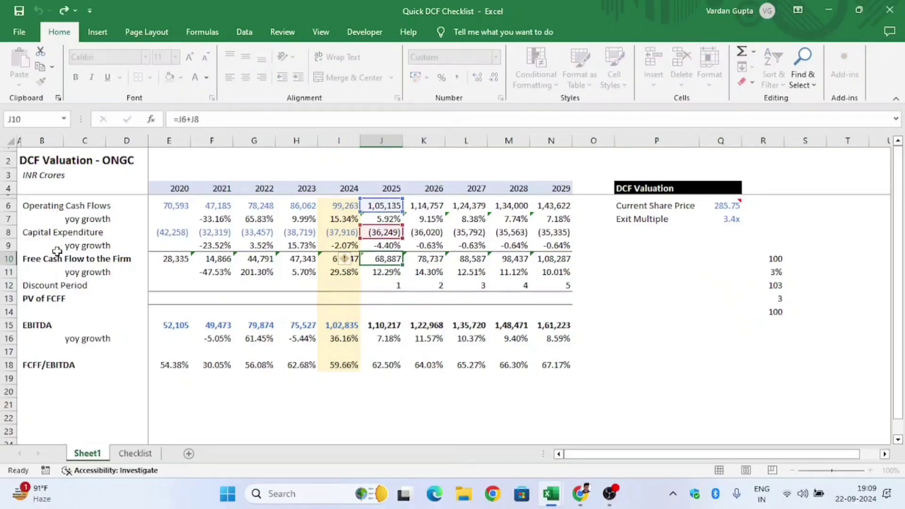
pyautogui.press('Escape')
# Inspect the Free Cash Flow to the Firm formulas for 2026 to 2029 in K10:N10.
pyautogui.press('Right')
pyautogui.press('F2')
pyautogui.press('Escape')
pyautogui.press('Right')
pyautogui.press('F2')
pyautogui.press('Escape')
pyautogui.press('Right')
pyautogui.press('F2')
pyautogui.press('Escape')
pyautogui.press('Right')
pyautogui.press('F2')
pyautogui.press('Escape')
pyautogui.press('Right')
pyautogui.press('Right')
pyautogui.press('Right')
pyautogui.press('Right')
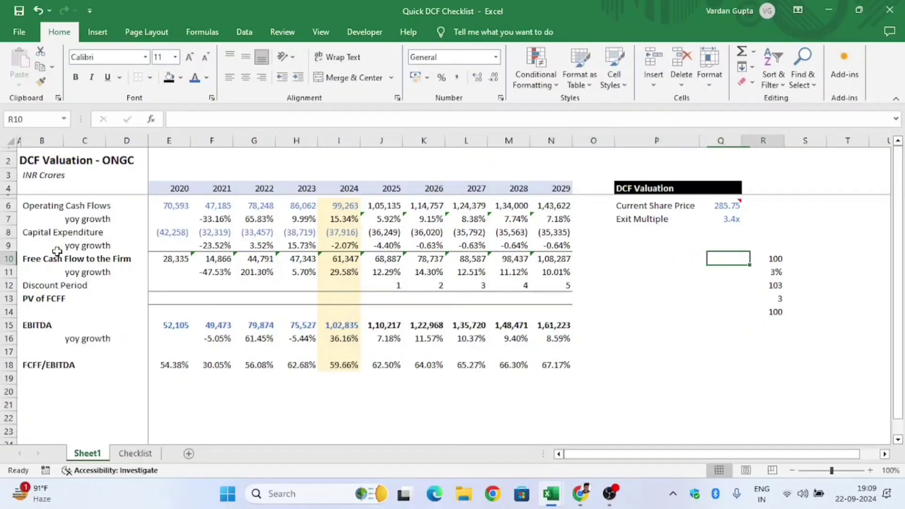
# Clear the worked discounting example from R10:R14.
pyautogui.hotkey('shift', 'Down')
pyautogui.hotkey('shift', 'Down')
pyautogui.hotkey('shift', 'Down')
pyautogui.hotkey('shift', 'Down')
pyautogui.press('Delete')
# Add the label "WACC (Dscount Rate)" in P8, below Exit Multiple.
pyautogui.press('Left')
pyautogui.press('Left')
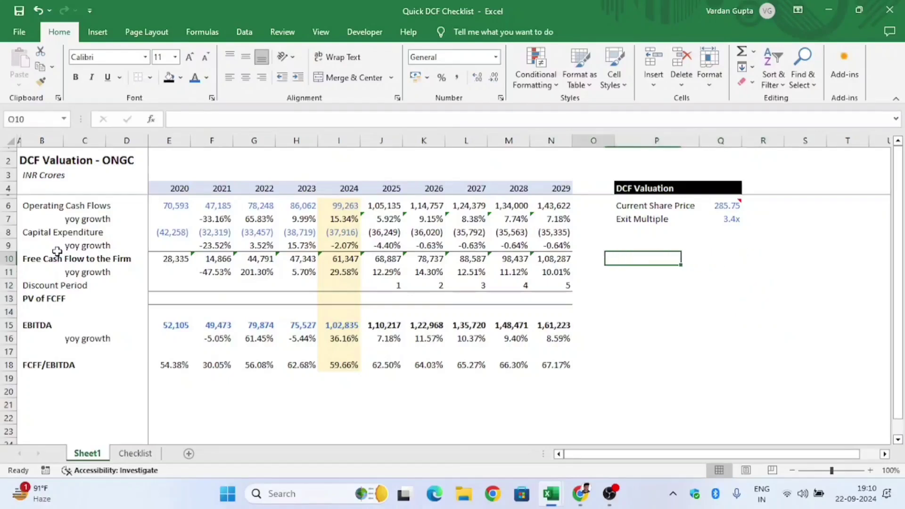
pyautogui.press('Up')
pyautogui.press('Up')
pyautogui.press('Left')
pyautogui.press('Right')
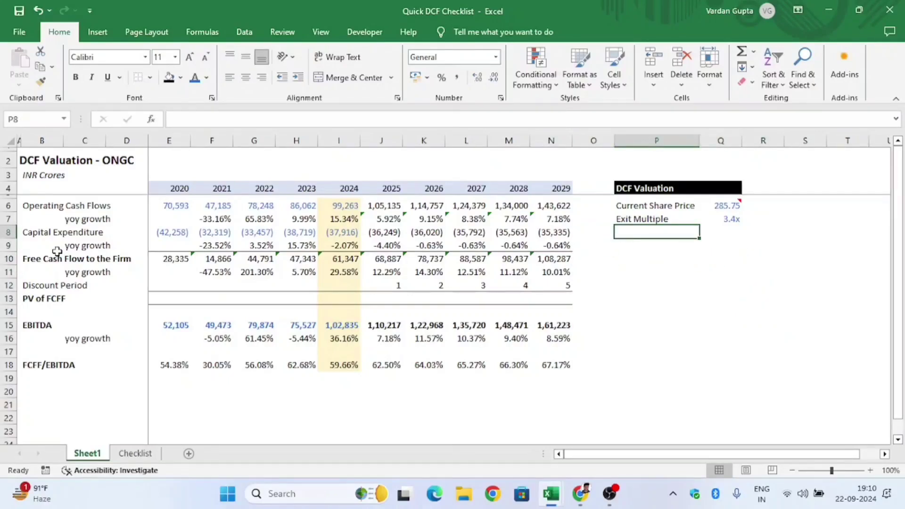
pyautogui.write('WACC')
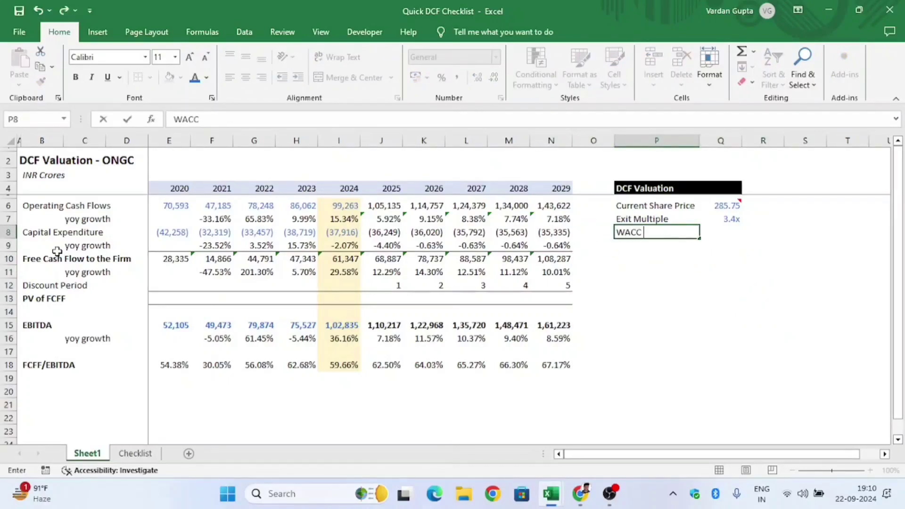
pyautogui.write(' (Dscount Rate')
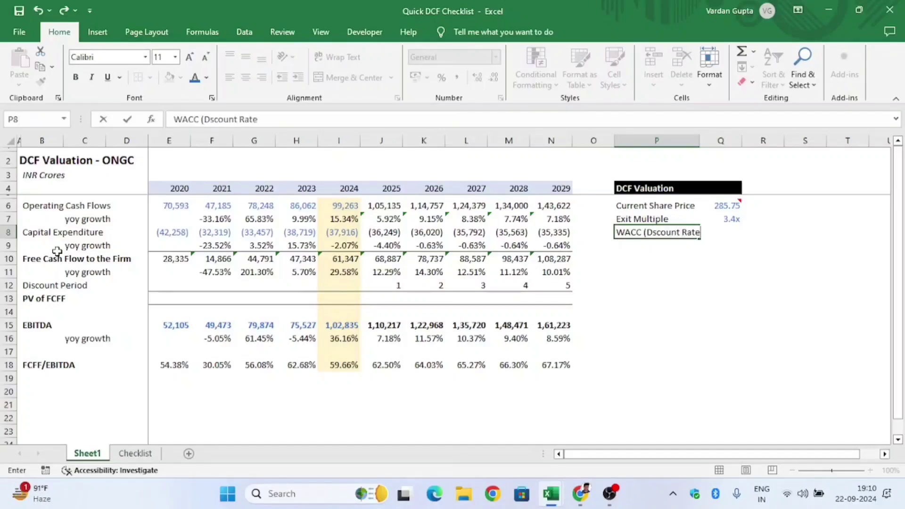
pyautogui.write(')')
pyautogui.press('Return')
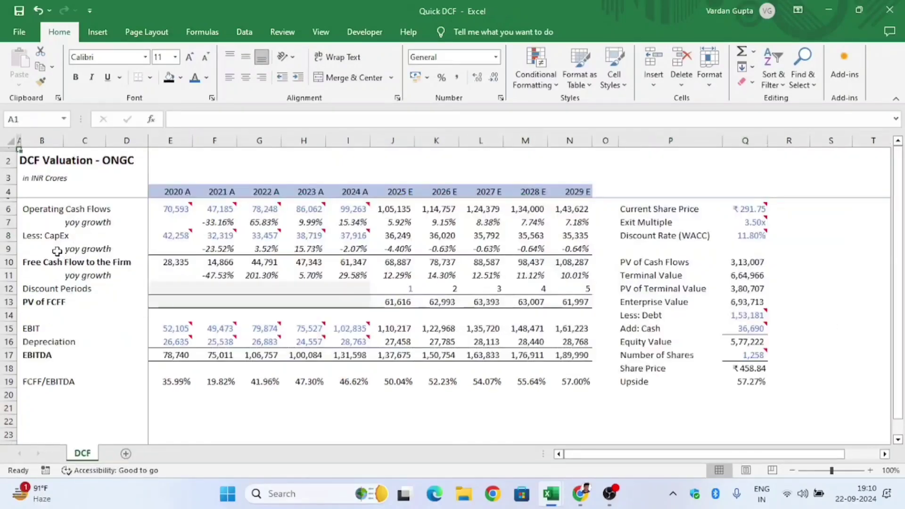
# Switch to Chrome and look up ONGC's WACC among the key valuation metrics of the valueinvesting.io valuation summary.
pyautogui.hotkey('alt', 'Tab')
pyautogui.hotkey('alt', 'Tab')
pyautogui.press('Tab')
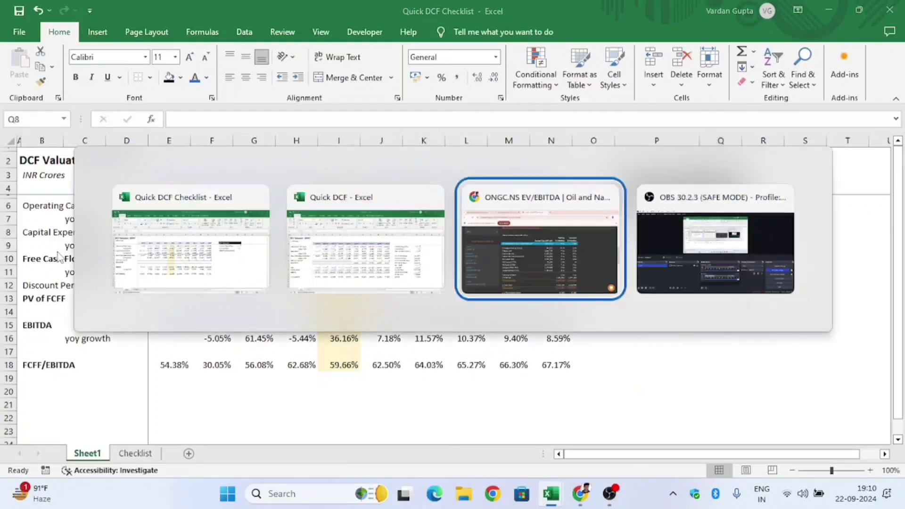
pyautogui.scroll(7, 236, 308)
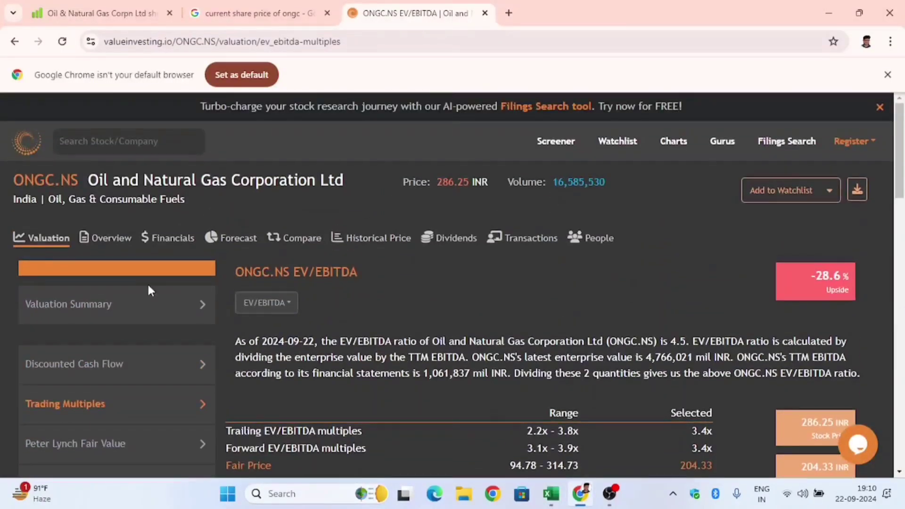
pyautogui.click(121, 305)
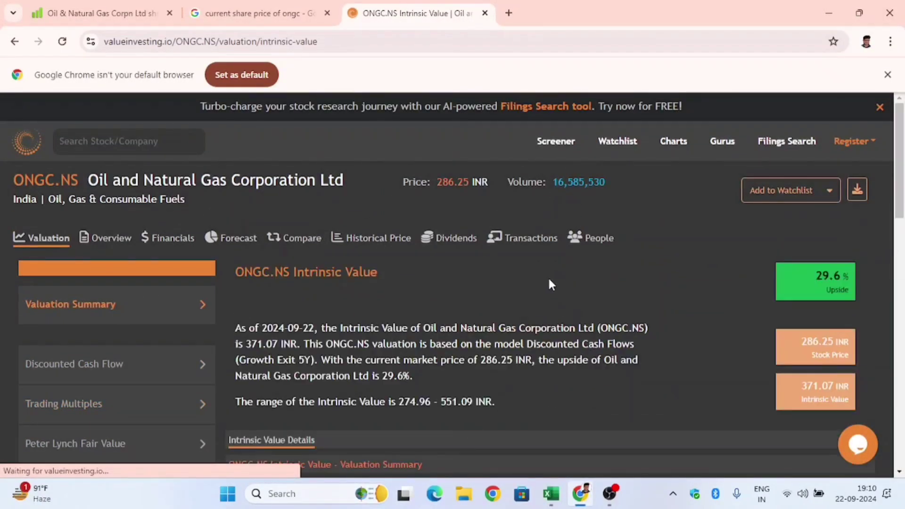
pyautogui.scroll(-5, 549, 278)
pyautogui.scroll(-10, 549, 281)
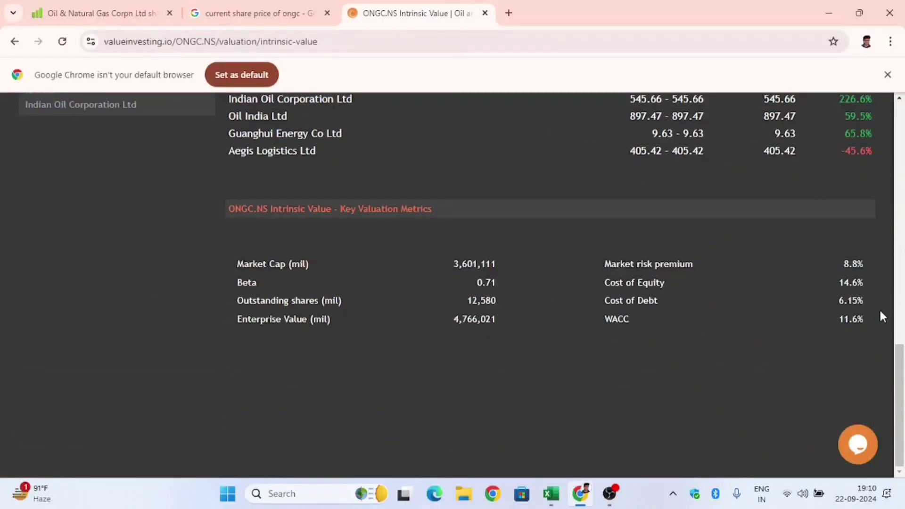
# Return to the Quick DCF Checklist workbook, enter 11.6% as the WACC in Q8 and give it the blue input font color.
pyautogui.hotkey('alt', 'Tab')
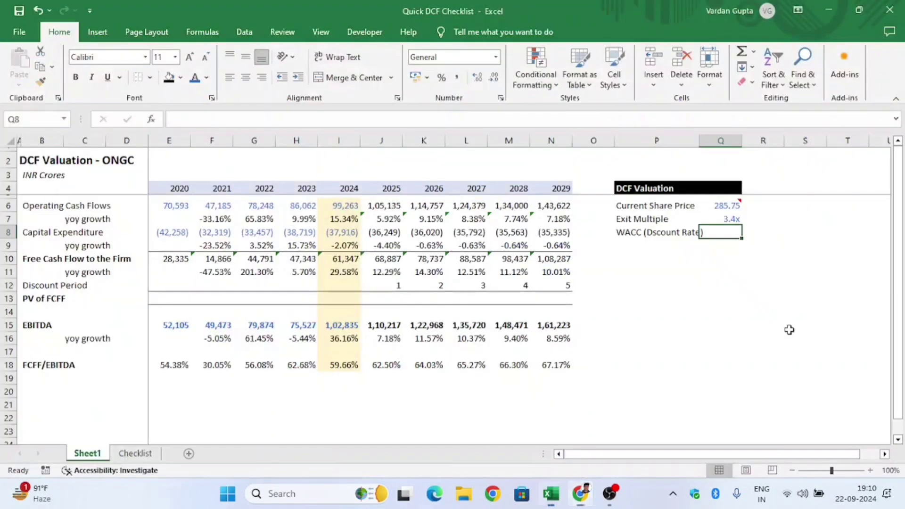
pyautogui.write('11.6')
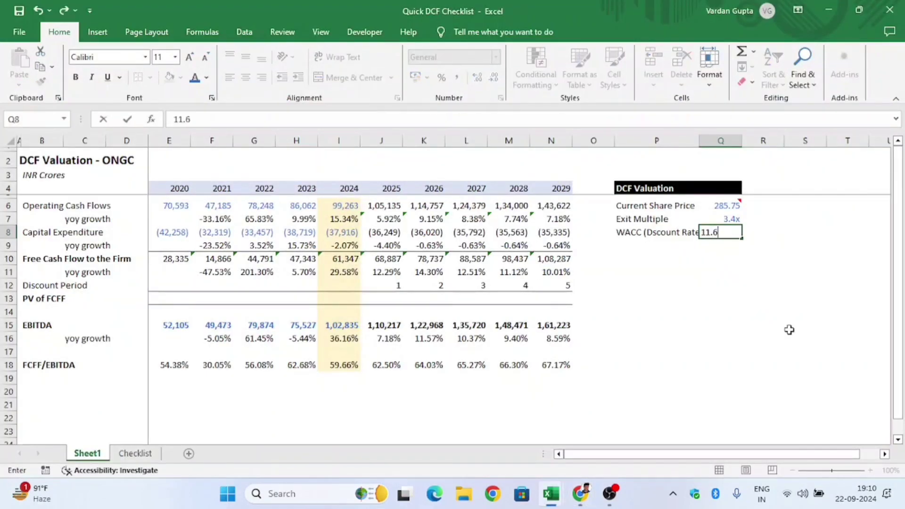
pyautogui.write('%')
pyautogui.press('Return')
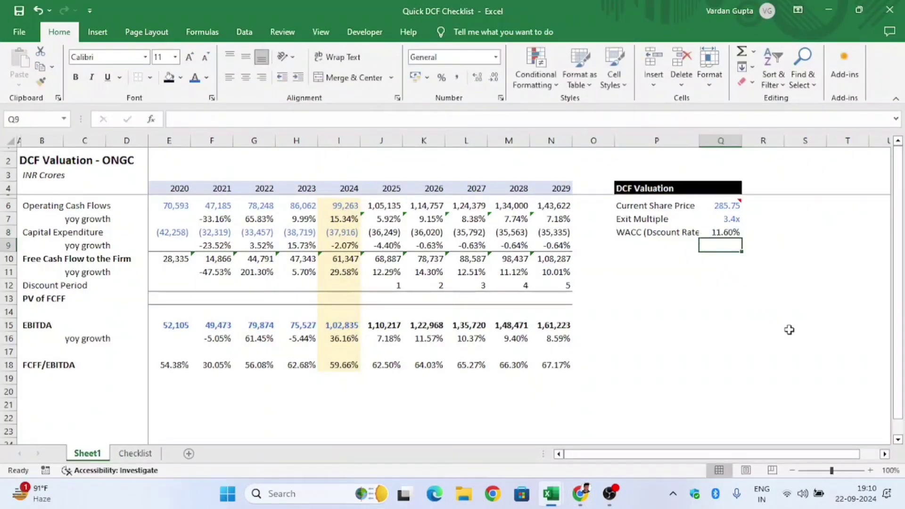
pyautogui.press('Up')
pyautogui.hotkey('alt', 'h')
pyautogui.press('f')
pyautogui.press('c')
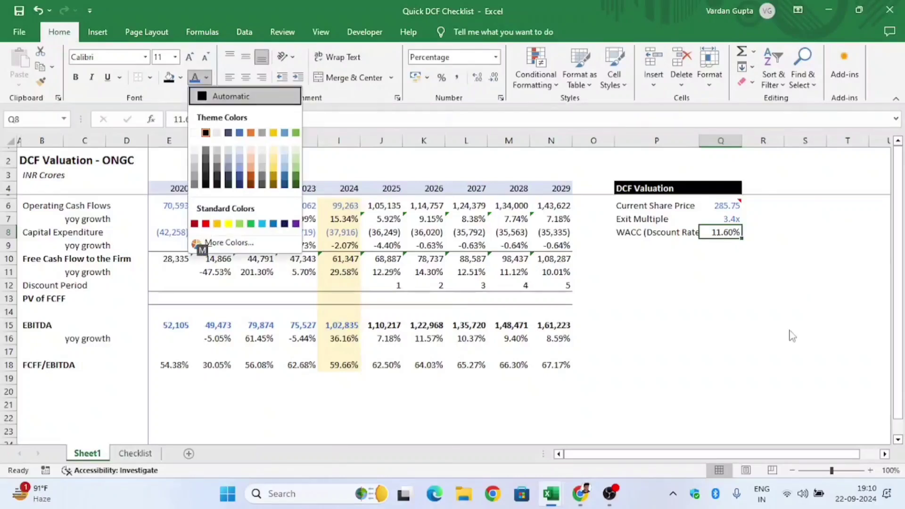
pyautogui.press('Down')
pyautogui.press('Right')
pyautogui.press('Return')
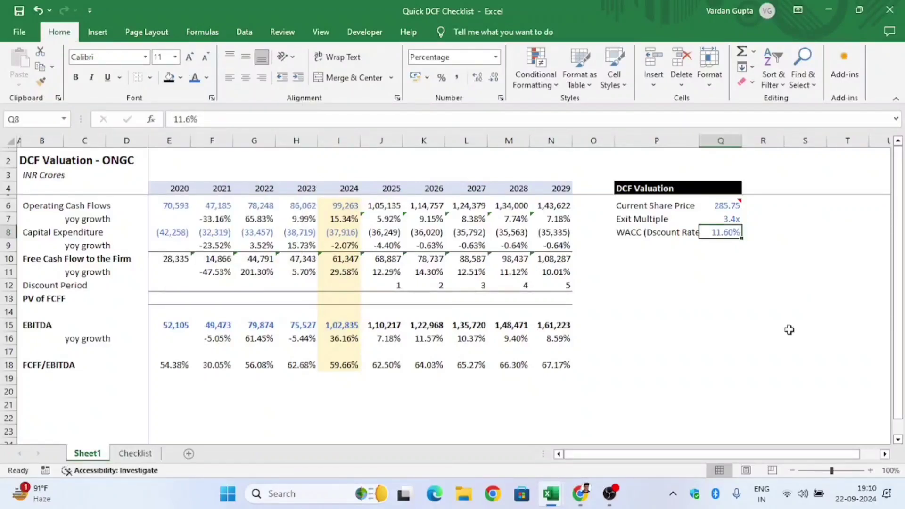
# AutoFit the width of column P to the WACC label in P8.
pyautogui.press('Left')
pyautogui.press('Down')
pyautogui.press('Up')
pyautogui.hotkey('alt', 'h')
pyautogui.press('o')
pyautogui.press('i')
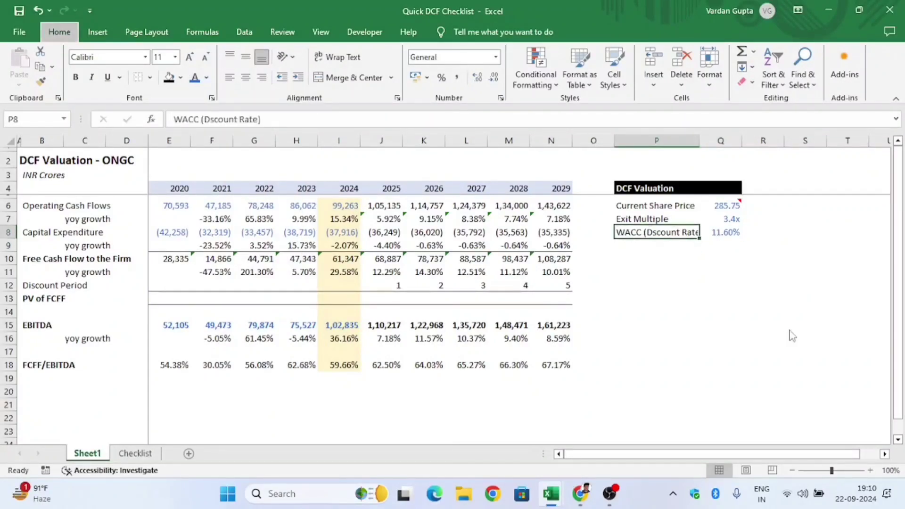
pyautogui.press('Down')
pyautogui.press('Down')
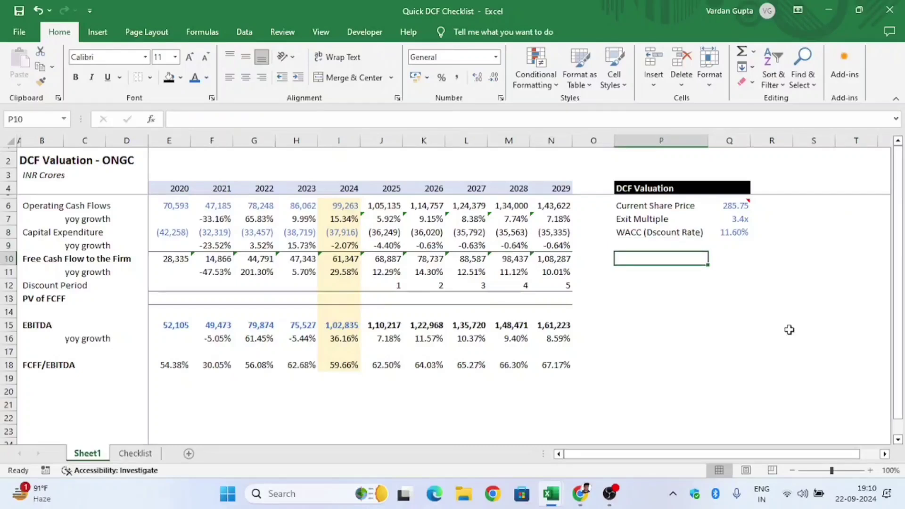
# Calculate the 2025 PV of FCFF in J13 with =-PV($Q$8,J12,,J10), keeping the WACC reference absolute.
pyautogui.press('Up')
pyautogui.press('Up')
pyautogui.press('Right')
pyautogui.press('Left')
pyautogui.press('Left')
pyautogui.press('Left')
pyautogui.press('Left')
pyautogui.press('Left')
pyautogui.press('Left')
pyautogui.press('Left')
pyautogui.press('Left')
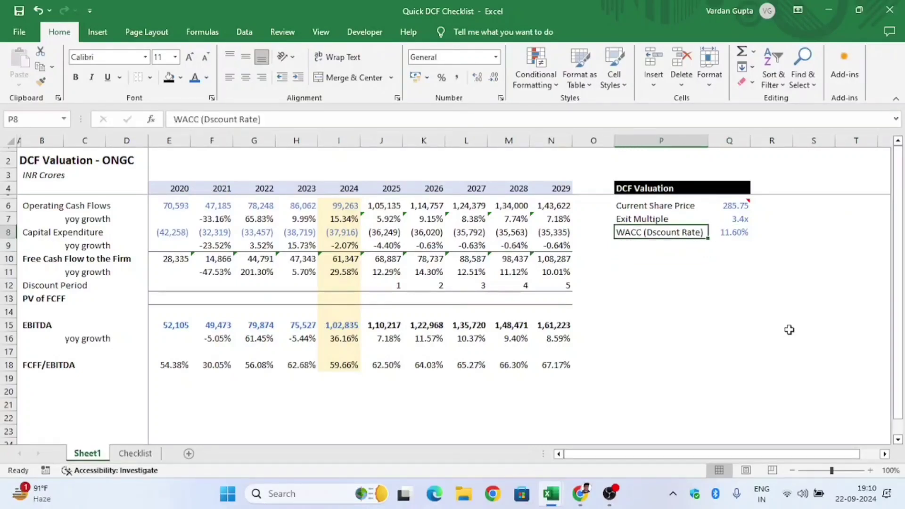
pyautogui.press('Down')
pyautogui.press('Down')
pyautogui.press('Down')
pyautogui.press('Down')
pyautogui.press('Down')
pyautogui.press('Right')
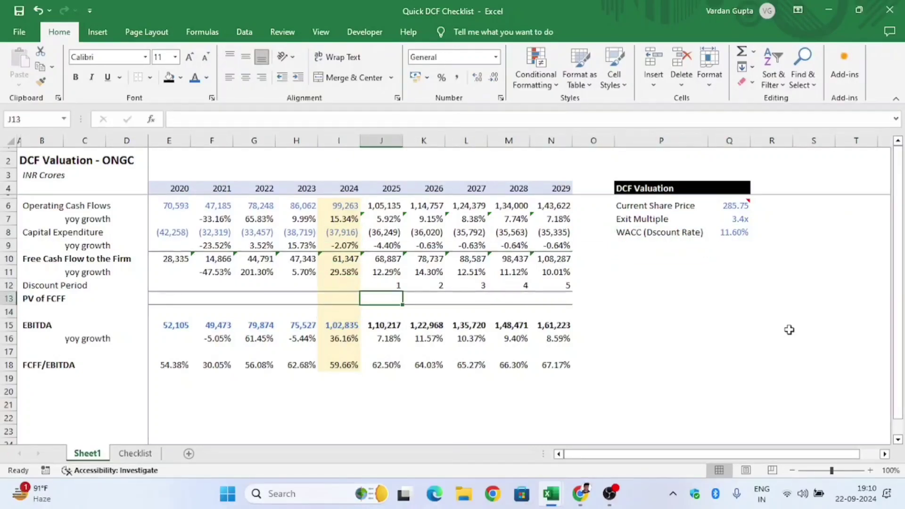
pyautogui.write('=-PV(')
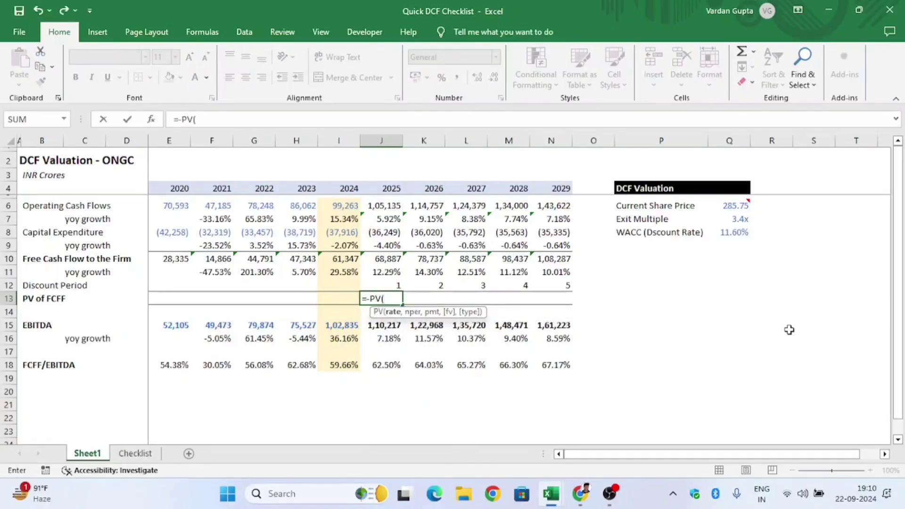
pyautogui.click(736, 231)
pyautogui.press('F4')
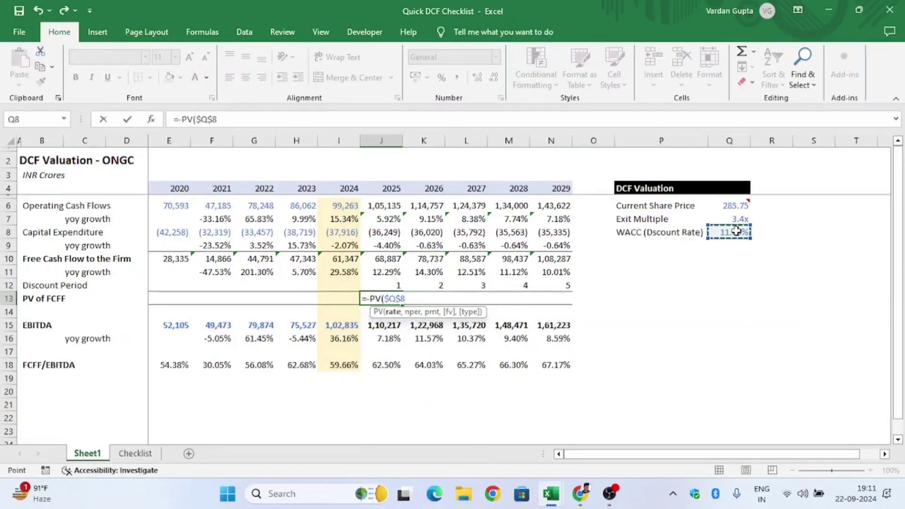
pyautogui.write(',')
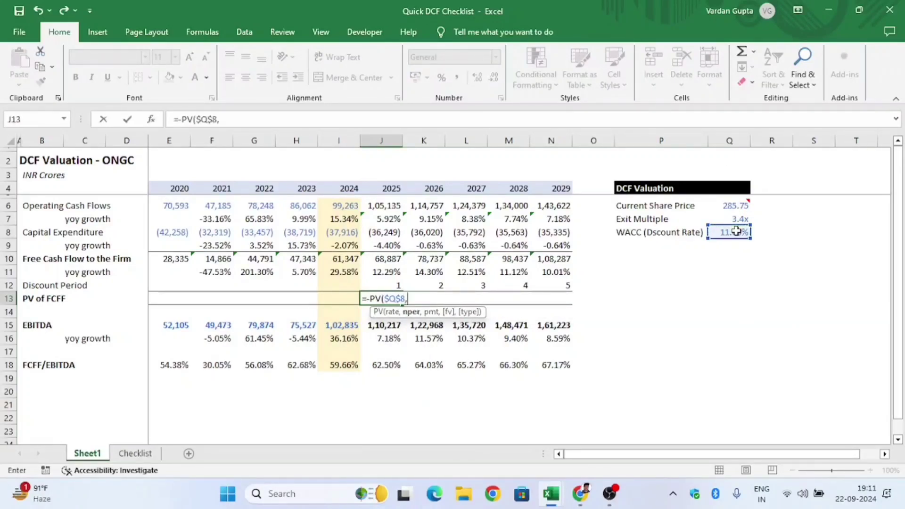
pyautogui.click(380, 285)
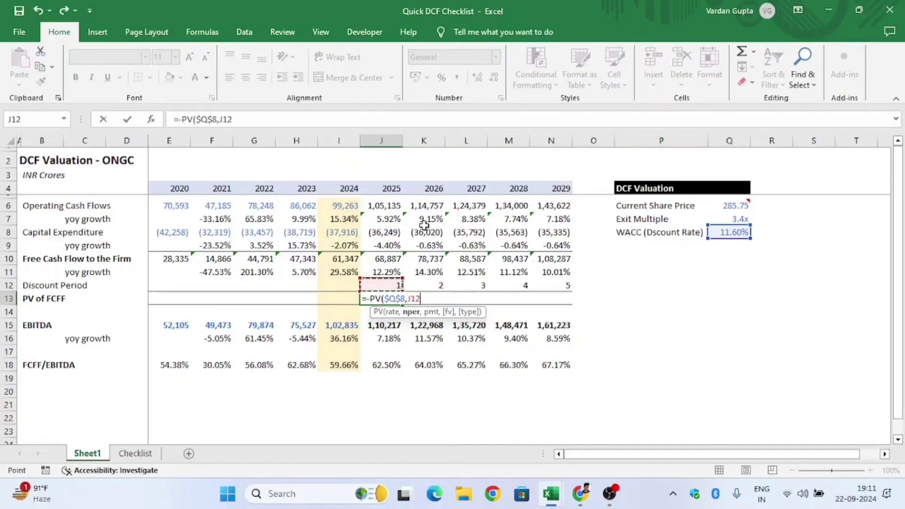
pyautogui.write(',,')
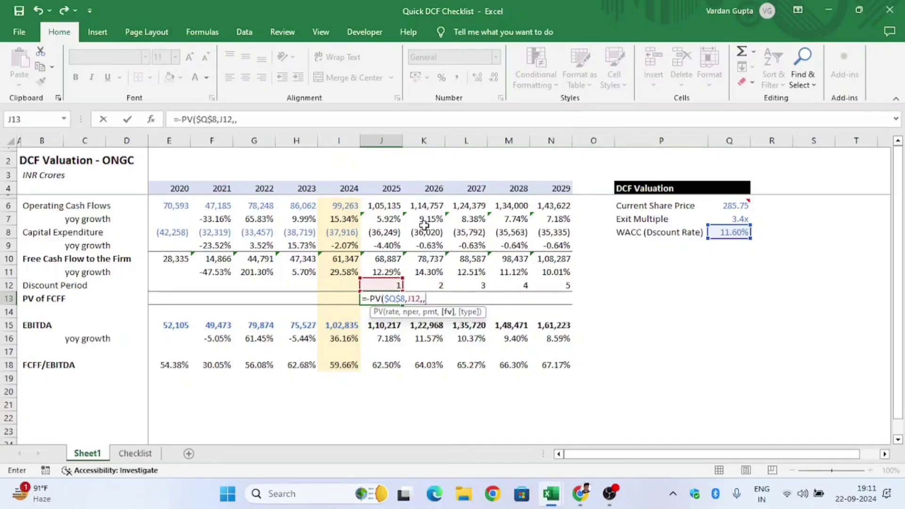
pyautogui.click(367, 258)
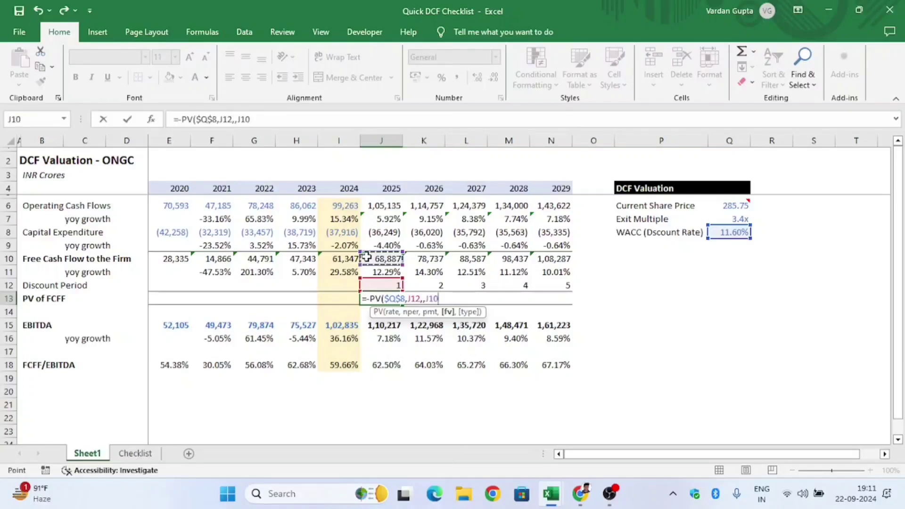
pyautogui.press('Return')
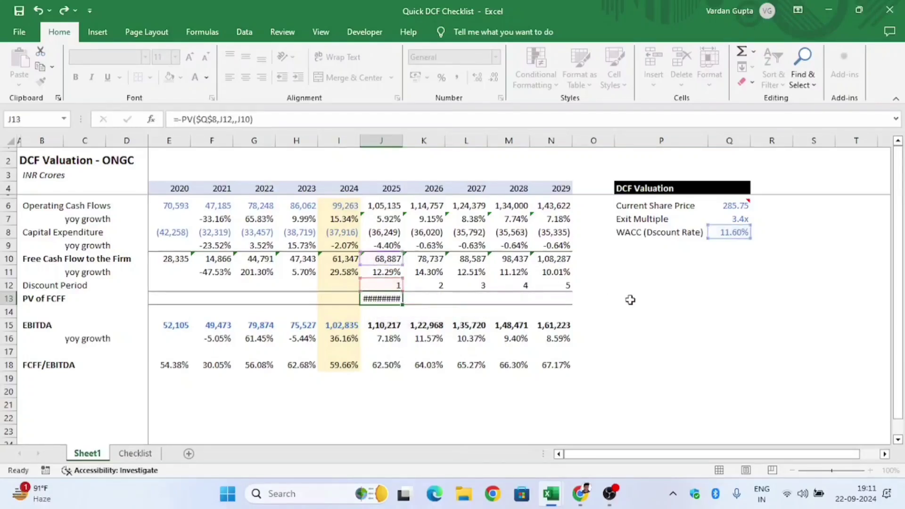
# Copy the formatting of the 2025 Free Cash Flow to the Firm in J10 onto the present value in J13.
pyautogui.press('Up')
pyautogui.press('Up')
pyautogui.press('Up')
pyautogui.press('Up')
pyautogui.hotkey('ctrl', 'c')
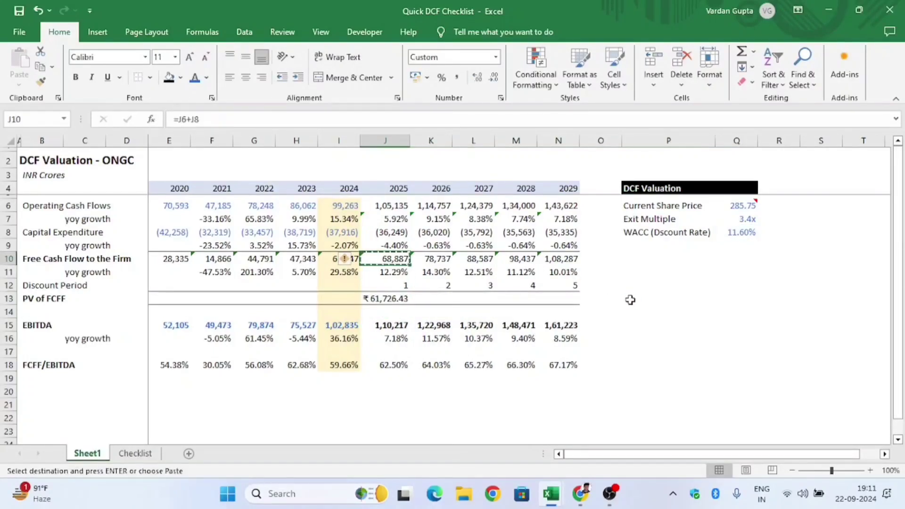
pyautogui.press('Down')
pyautogui.press('Down')
pyautogui.press('Down')
pyautogui.hotkey('ctrl', 'alt', 'v')
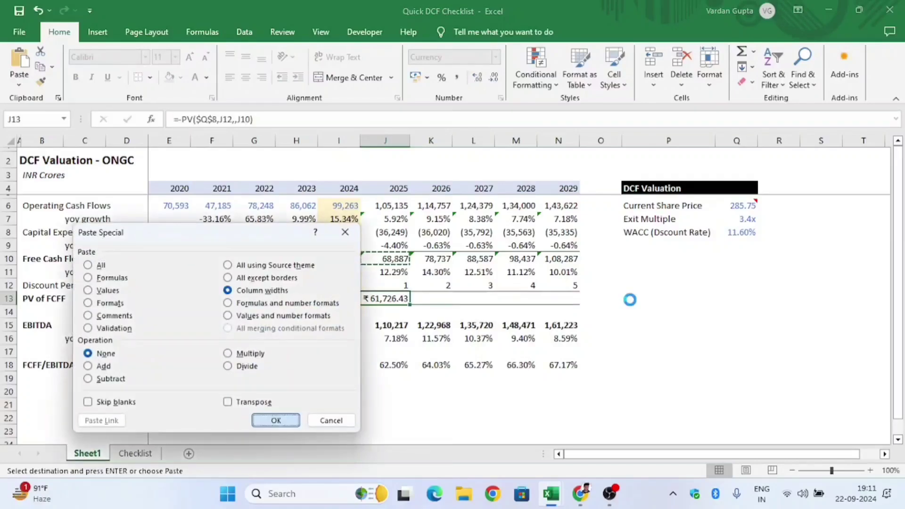
pyautogui.press('t')
pyautogui.press('Return')
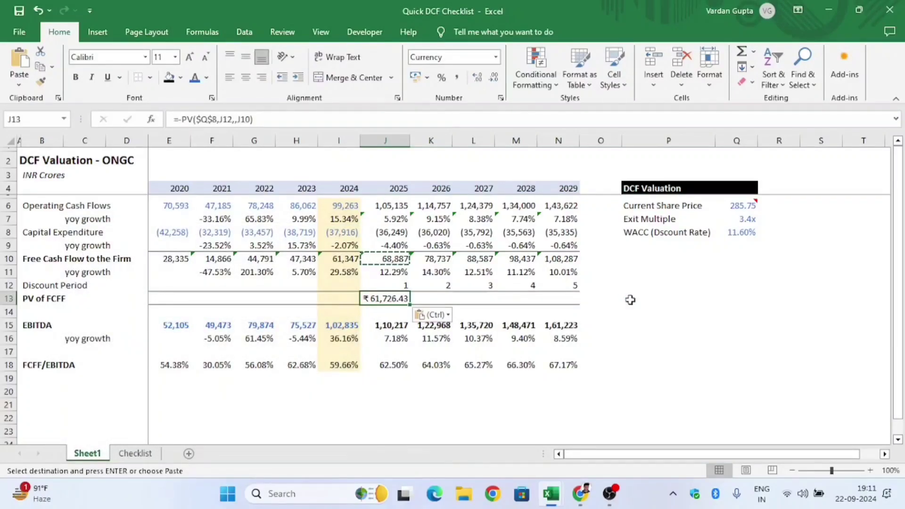
pyautogui.hotkey('ctrl', 'alt', 'v')
pyautogui.press('t')
pyautogui.press('Return')
# Match column J's width to column I by pasting only the column width.
pyautogui.press('Left')
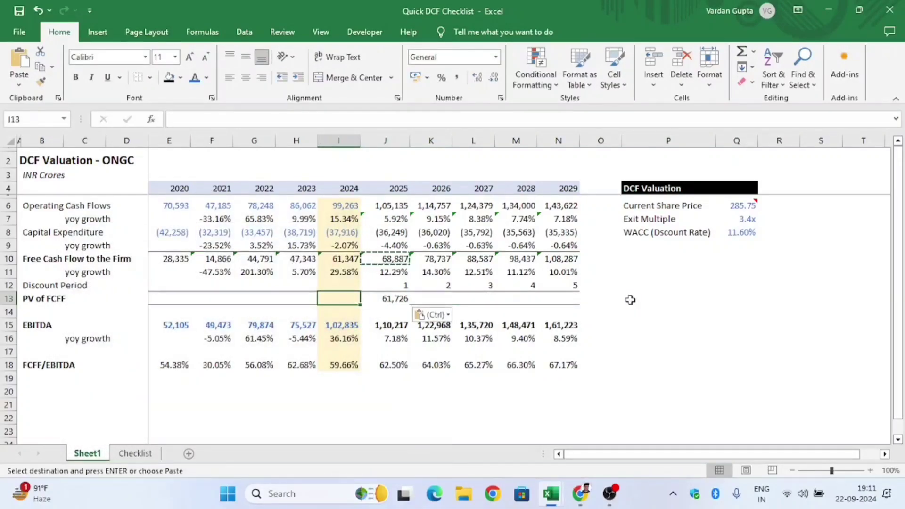
pyautogui.press('Right')
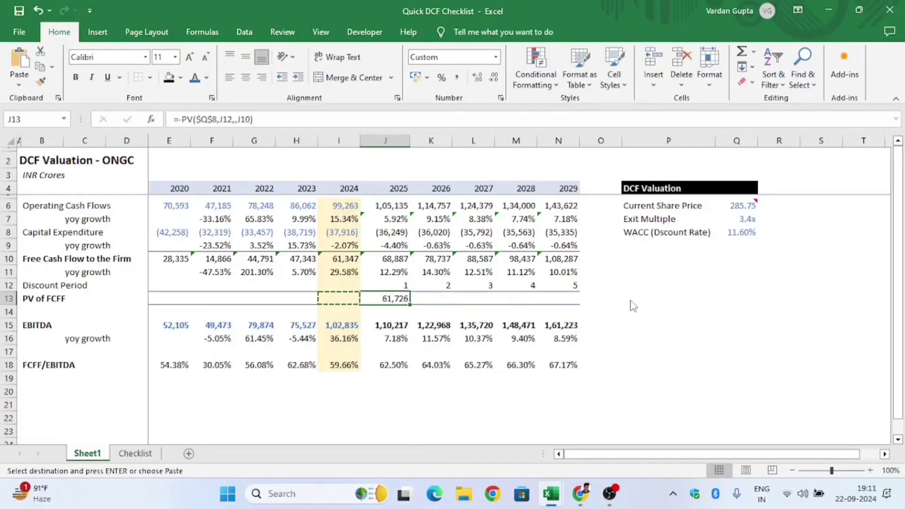
pyautogui.hotkey('ctrl', 'alt', 'v')
pyautogui.press('Return')
pyautogui.press('Left')
pyautogui.press('Right')
# Check the rate, period and future value references in the 2025 PV of FCFF formula in J13.
pyautogui.press('F2')
pyautogui.press('Escape')
pyautogui.press('Left')
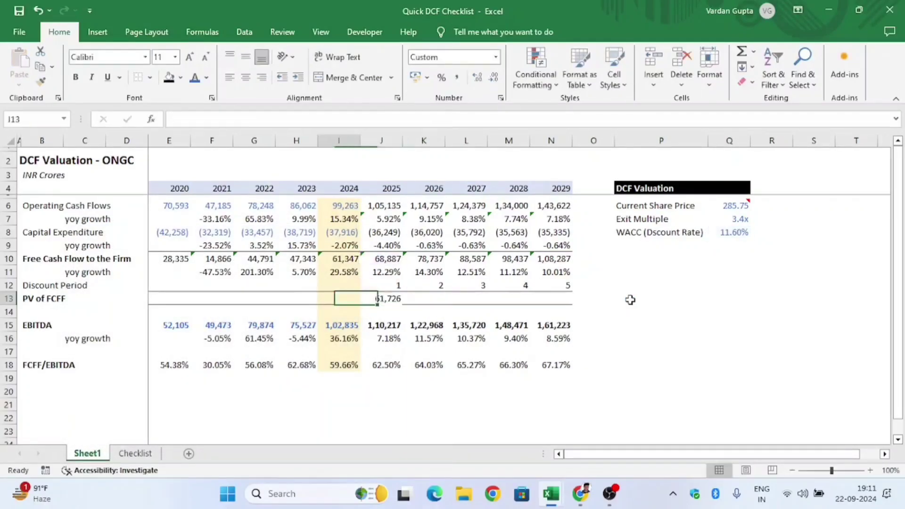
pyautogui.press('Right')
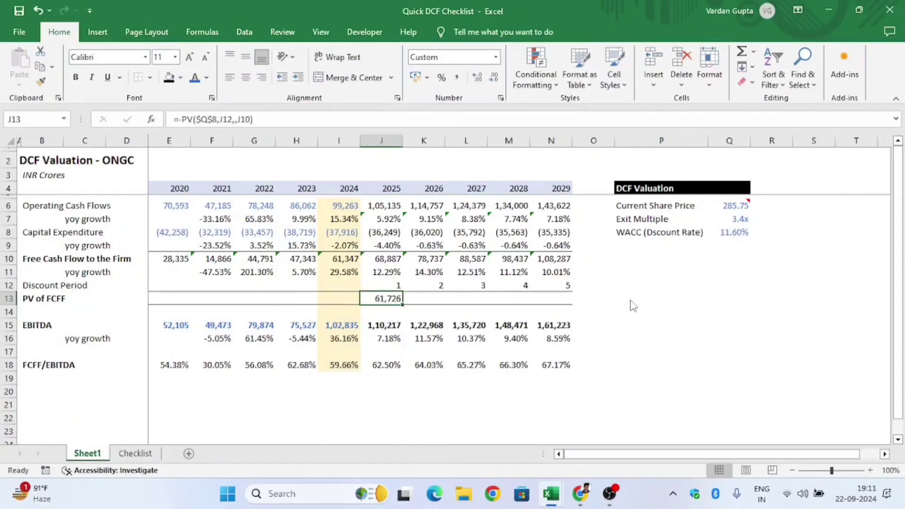
pyautogui.press('Left')
pyautogui.press('Left')
pyautogui.press('Right')
pyautogui.press('Right')
pyautogui.press('F2')
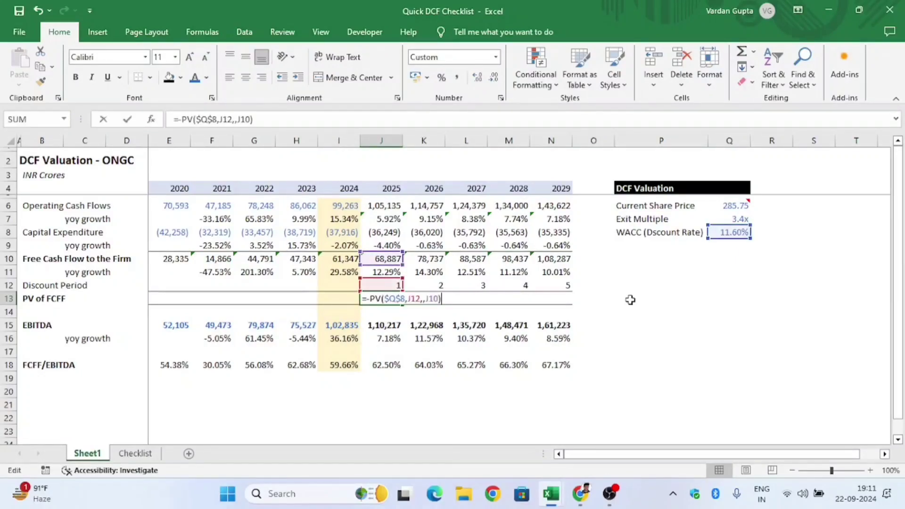
pyautogui.hotkey('ctrl', 'Return')
# Copy the PV of FCFF formula from J13 across 2026 to 2029 in K13:N13.
pyautogui.hotkey('ctrl', 'c')
pyautogui.hotkey('shift', 'Right')
pyautogui.hotkey('shift', 'Right')
pyautogui.hotkey('shift', 'Right')
pyautogui.hotkey('shift', 'Right')
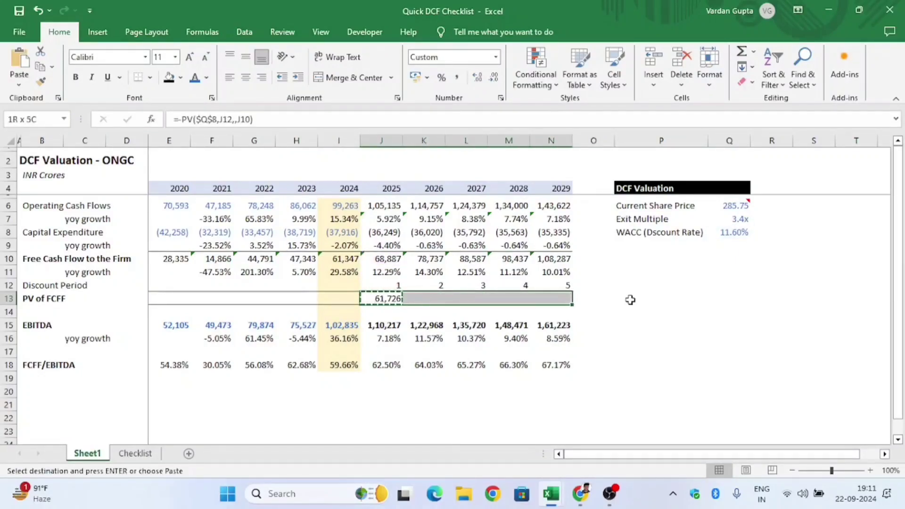
pyautogui.hotkey('ctrl', 'v')
# Inspect the PV of FCFF formulas for 2025 in J13 and 2029 in N13.
pyautogui.press('Left')
pyautogui.press('Right')
pyautogui.press('F2')
pyautogui.press('Escape')
pyautogui.press('Right')
pyautogui.press('Right')
pyautogui.press('Right')
pyautogui.press('Right')
pyautogui.press('F2')
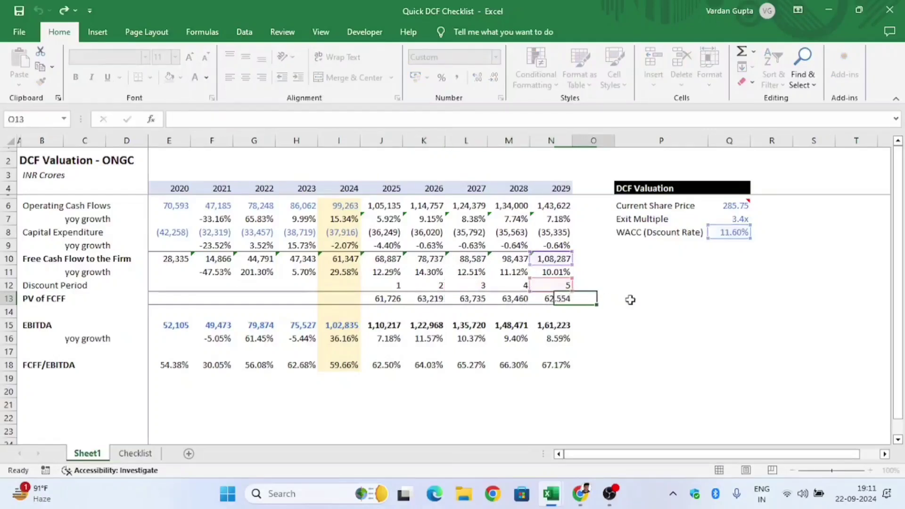
# Inspect the cell references in the PV of FCFF formulas for 2025 to 2028 in J13:M13.
pyautogui.press('Escape')
pyautogui.press('Left')
pyautogui.press('Left')
pyautogui.press('Left')
pyautogui.press('Left')
pyautogui.press('F2')
pyautogui.press('Escape')
pyautogui.press('Right')
pyautogui.press('F2')
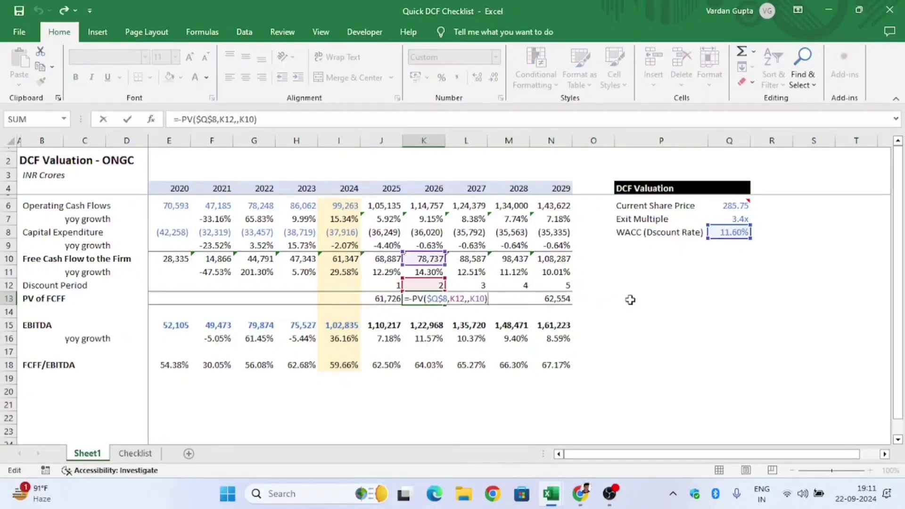
pyautogui.press('Escape')
pyautogui.press('Right')
pyautogui.press('F2')
pyautogui.press('Escape')
pyautogui.press('Right')
pyautogui.press('F2')
pyautogui.press('Escape')
pyautogui.press('Right')
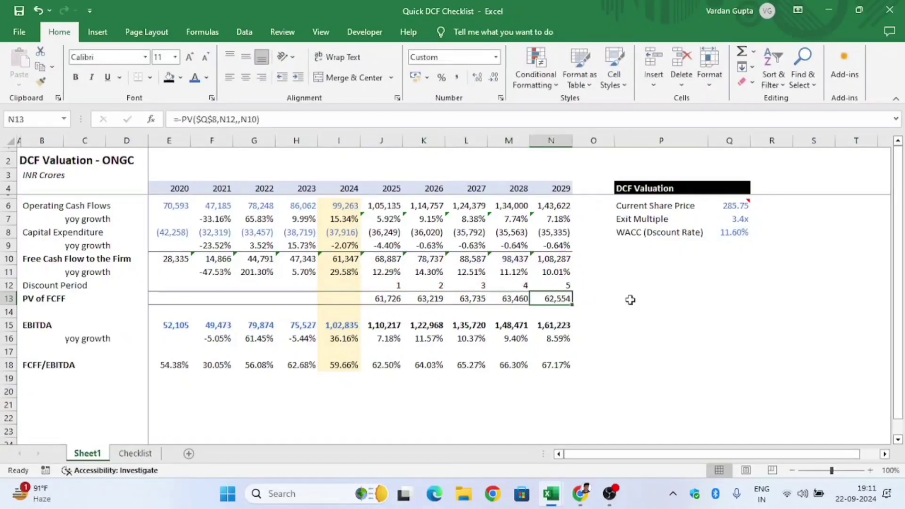
# Add the label "PV of Cash Flows" in P10, beneath the DCF Valuation inputs.
pyautogui.press('Right')
pyautogui.press('Right')
pyautogui.press('Right')
pyautogui.press('Right')
pyautogui.press('Up')
pyautogui.press('Up')
pyautogui.press('Up')
pyautogui.press('Left')
pyautogui.press('Left')
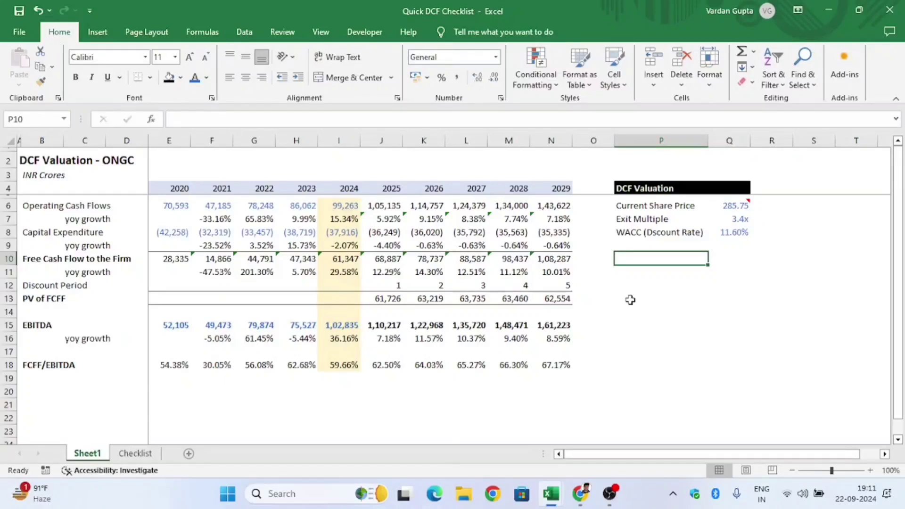
pyautogui.write('P')
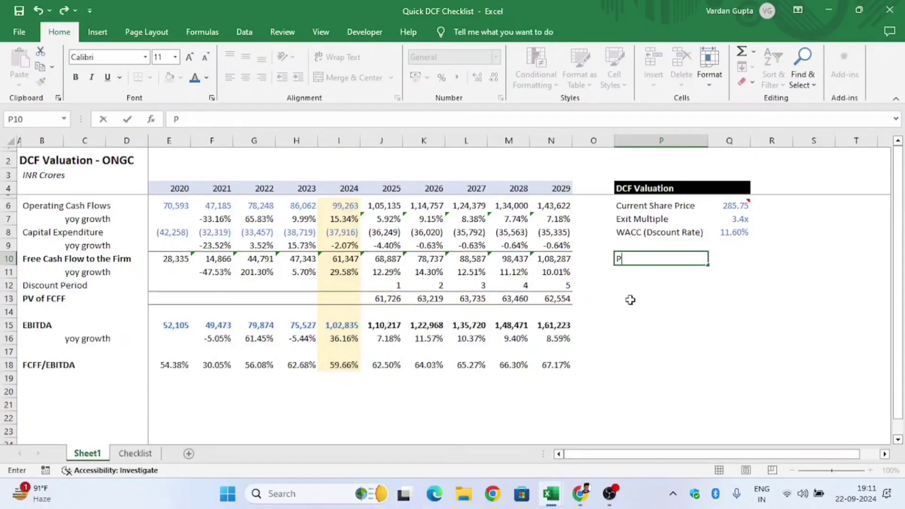
pyautogui.write('V of Cash Flows')
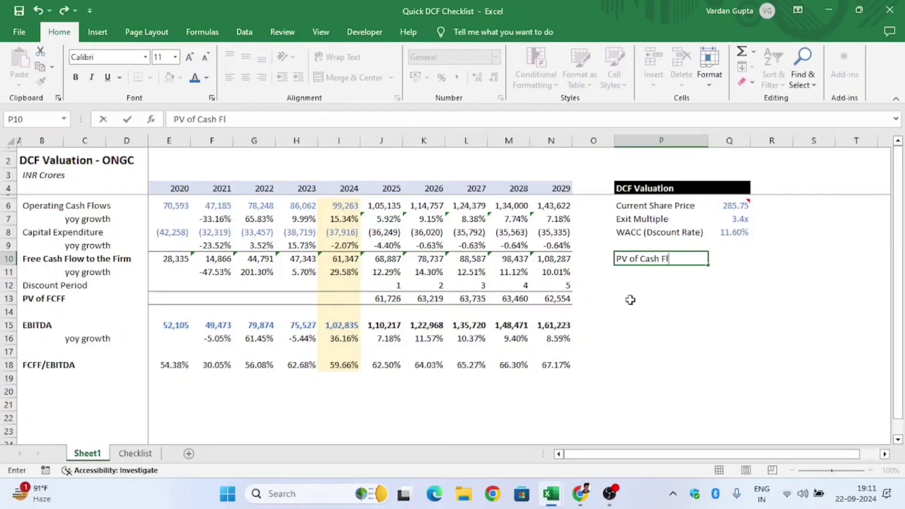
pyautogui.press('Return')
# Review the 2029 PV of FCFF formula in N13 and trace column N up to its year header.
pyautogui.press('Up')
pyautogui.press('Down')
pyautogui.press('Down')
pyautogui.press('Down')
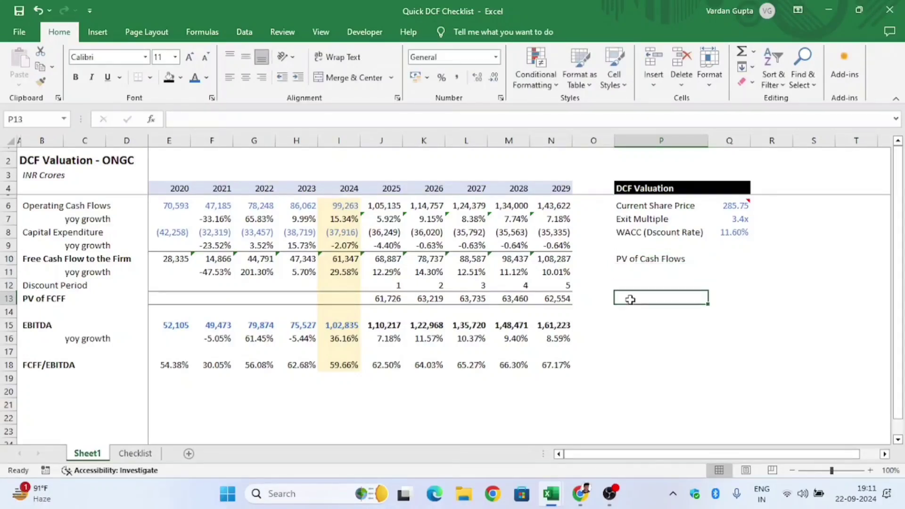
pyautogui.press('Left')
pyautogui.press('Left')
pyautogui.press('F2')
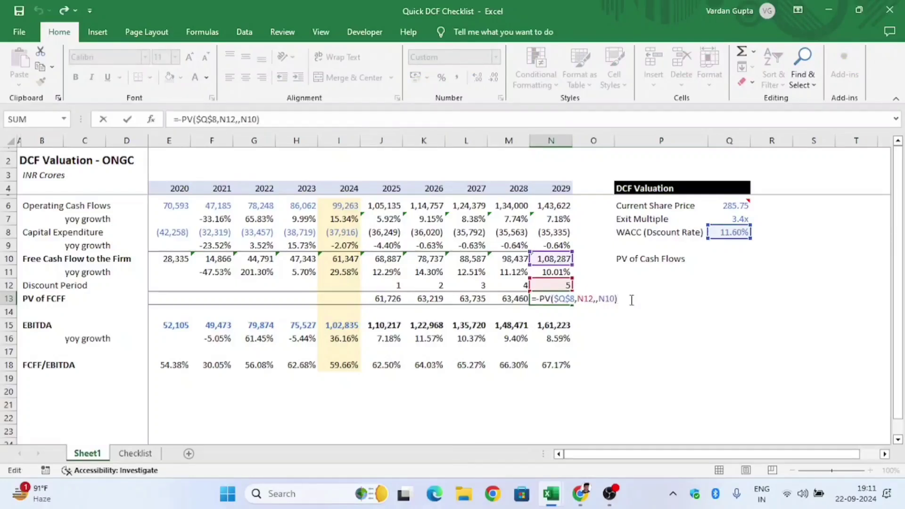
pyautogui.press('Escape')
pyautogui.press('Up')
pyautogui.press('Up')
pyautogui.press('Up')
pyautogui.press('Up')
pyautogui.press('Up')
pyautogui.press('Up')
pyautogui.press('Up')
pyautogui.press('Up')
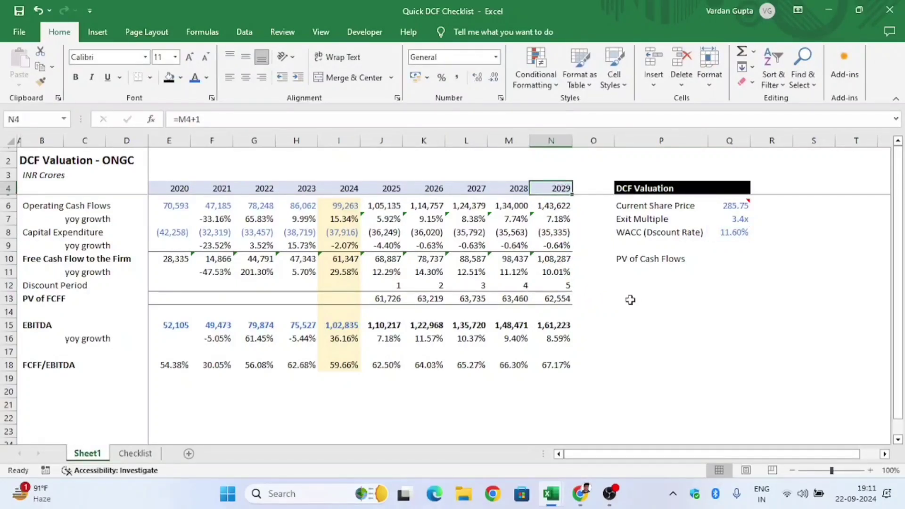
# Examine how the 2029 Free Cash Flow to the Firm formula in N10 combines operating cash flow and capital expenditure.
pyautogui.press('Down')
pyautogui.press('Down')
pyautogui.press('Down')
pyautogui.press('Down')
pyautogui.press('Down')
pyautogui.press('Down')
pyautogui.press('Down')
pyautogui.press('Up')
pyautogui.press('Up')
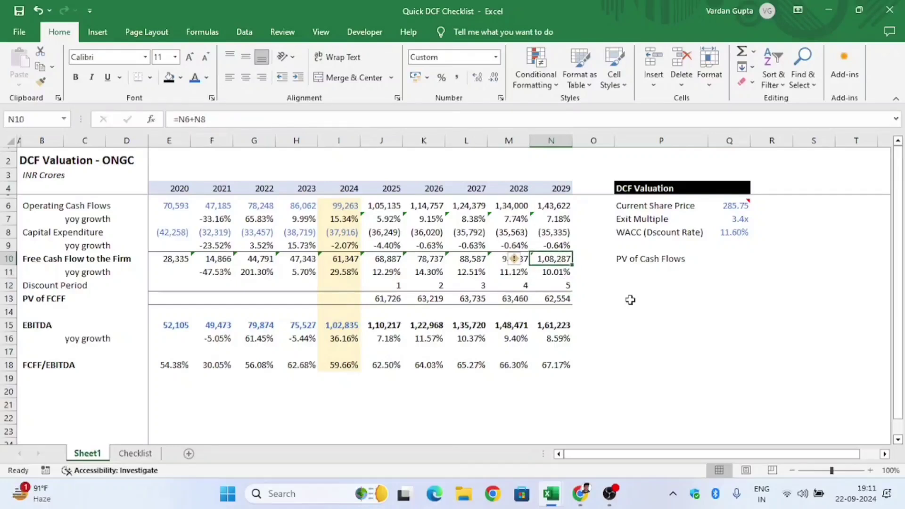
pyautogui.press('F2')
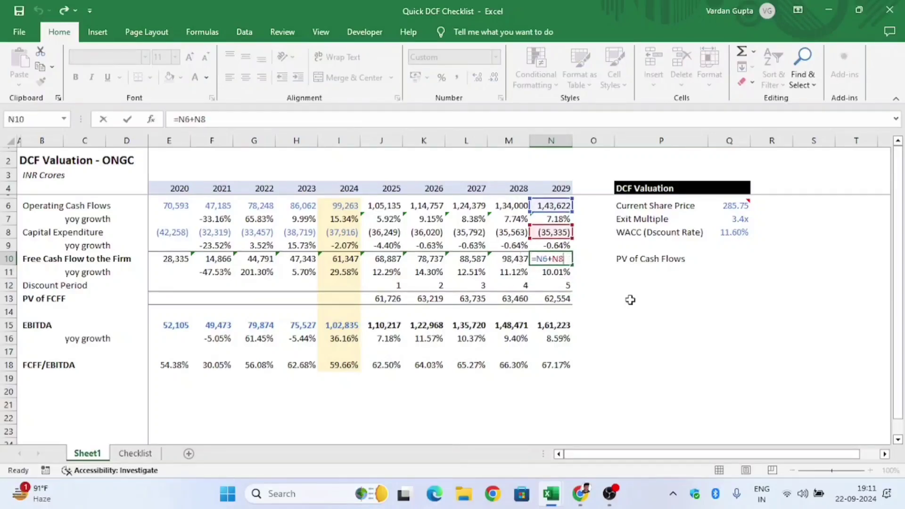
pyautogui.press('Escape')
pyautogui.press('F2')
pyautogui.press('Escape')
pyautogui.press('F2')
pyautogui.press('Escape')
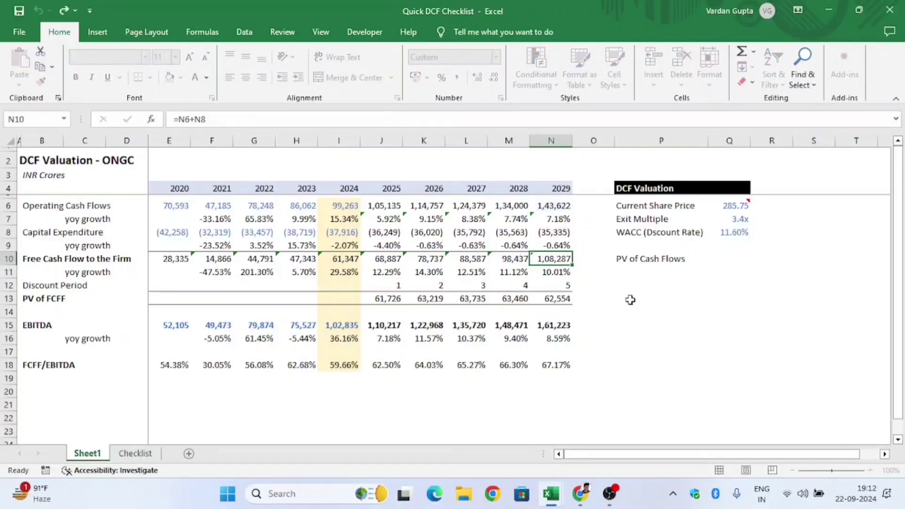
pyautogui.press('F2')
pyautogui.press('Escape')
# Inspect the 2029 discount period formula in N12.
pyautogui.press('Down')
pyautogui.press('Down')
pyautogui.press('Down')
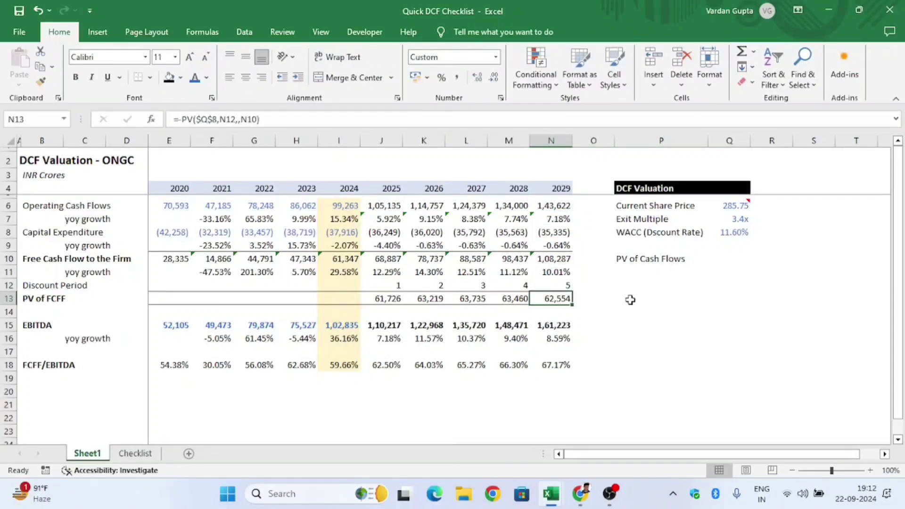
pyautogui.press('Up')
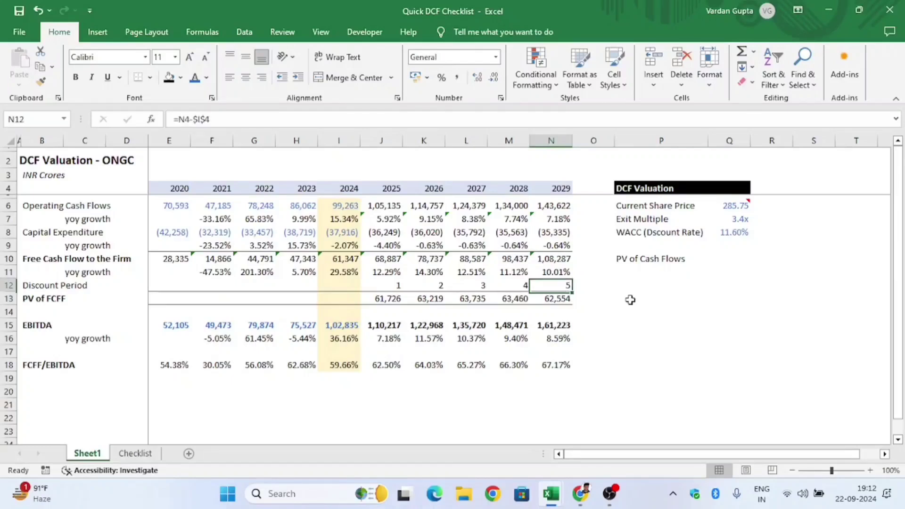
pyautogui.press('F2')
pyautogui.press('Escape')
pyautogui.press('F2')
pyautogui.press('Escape')
pyautogui.press('Down')
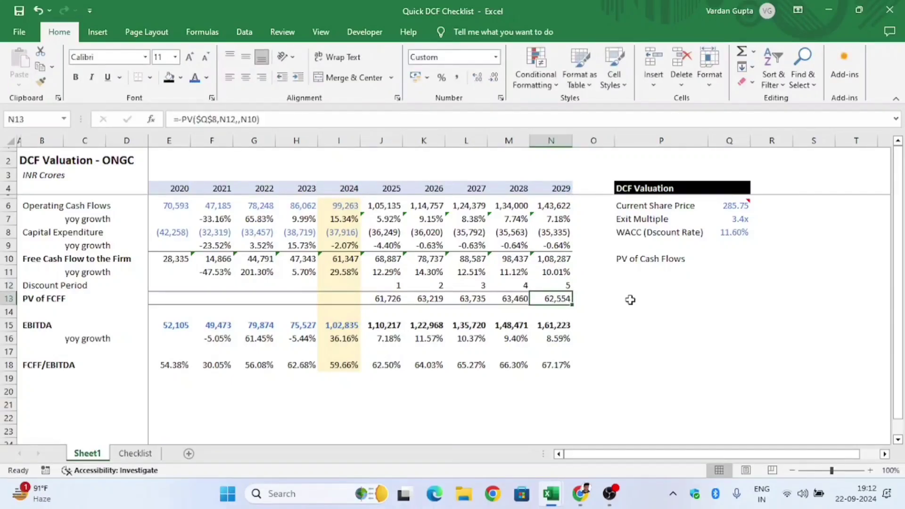
# Recheck the PV of FCFF formulas for 2029, 2028 and 2027 in N13, M13 and L13.
pyautogui.press('F2')
pyautogui.press('Escape')
pyautogui.press('Left')
pyautogui.press('F2')
pyautogui.press('Escape')
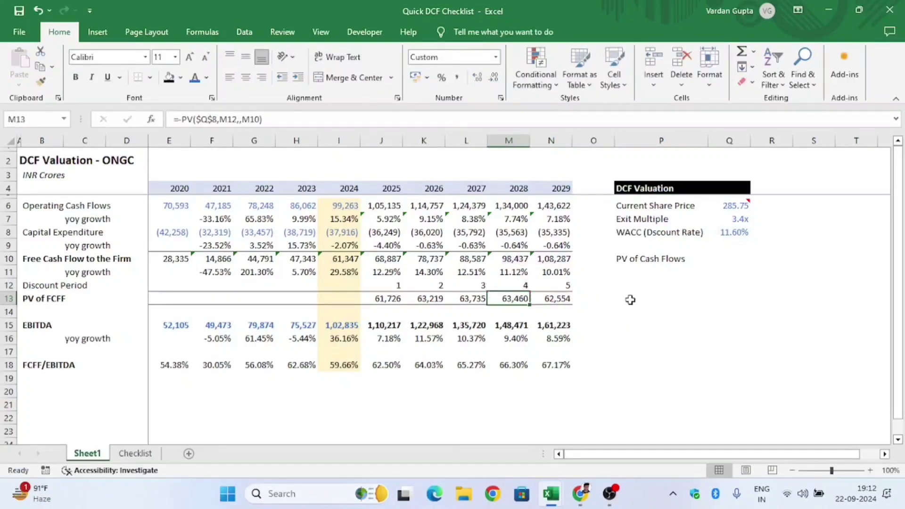
pyautogui.press('F2')
pyautogui.press('Escape')
pyautogui.press('Left')
pyautogui.press('F2')
pyautogui.press('Escape')
pyautogui.press('Left')
pyautogui.press('Left')
pyautogui.press('Right')
pyautogui.press('Right')
pyautogui.press('Right')
pyautogui.press('Right')
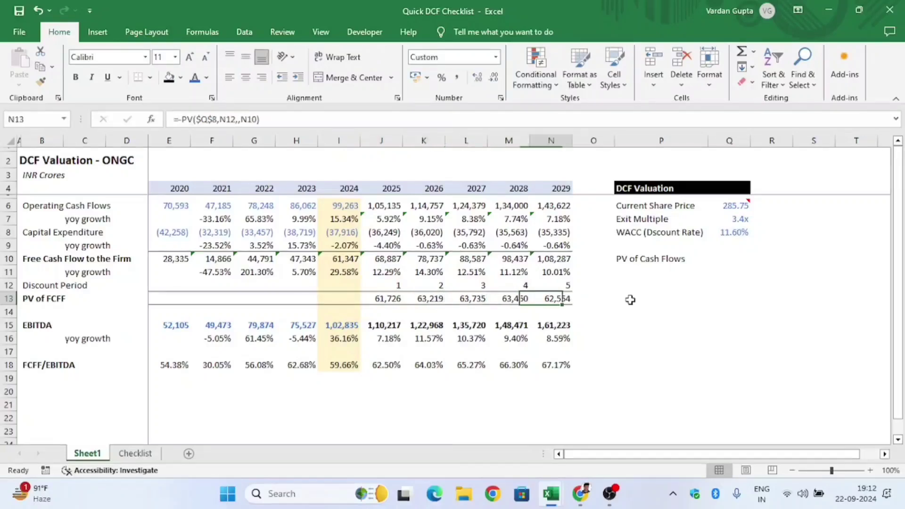
# Total the 2025 to 2029 PV of FCFF in Q10 with =SUM(J13:N13) and verify the summed range.
pyautogui.press('Right')
pyautogui.press('Right')
pyautogui.press('Right')
pyautogui.press('Right')
pyautogui.press('Up')
pyautogui.press('Up')
pyautogui.press('Up')
pyautogui.press('Left')
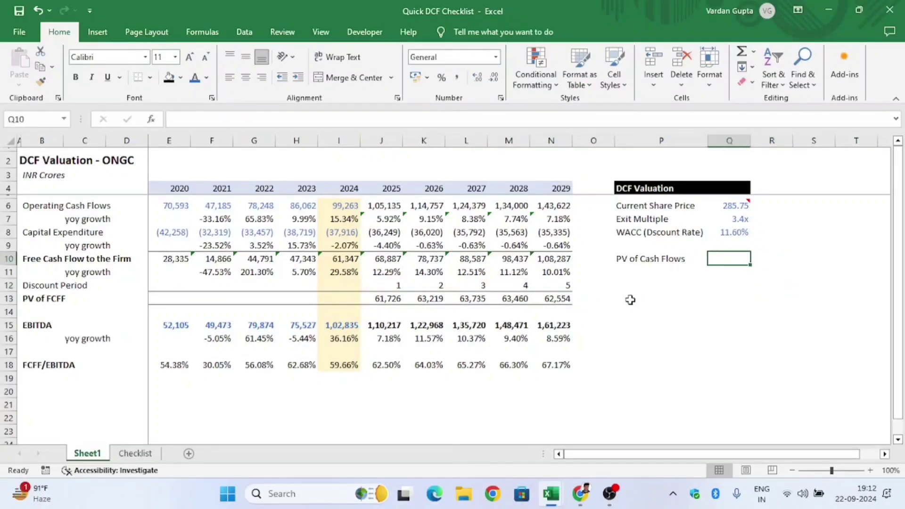
pyautogui.write('=sum(')
pyautogui.press('Down')
pyautogui.press('Down')
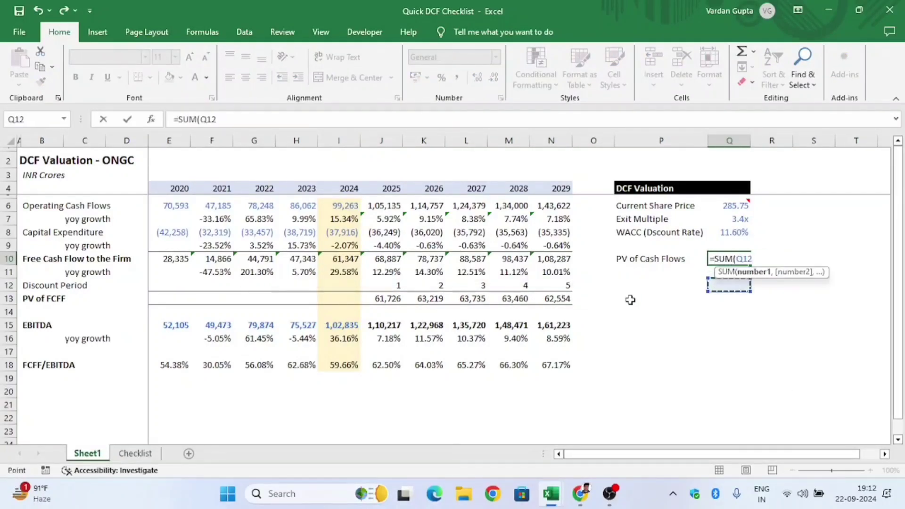
pyautogui.press('Down')
pyautogui.press('Left')
pyautogui.press('Left')
pyautogui.press('Left')
pyautogui.hotkey('shift', 'Left')
pyautogui.hotkey('shift', 'Left')
pyautogui.hotkey('shift', 'Left')
pyautogui.hotkey('shift', 'Left')
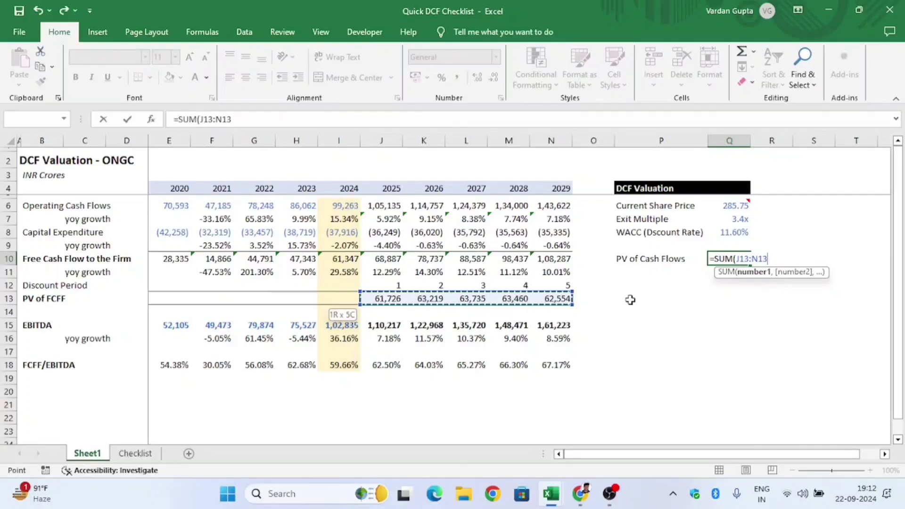
pyautogui.press('Return')
pyautogui.press('Up')
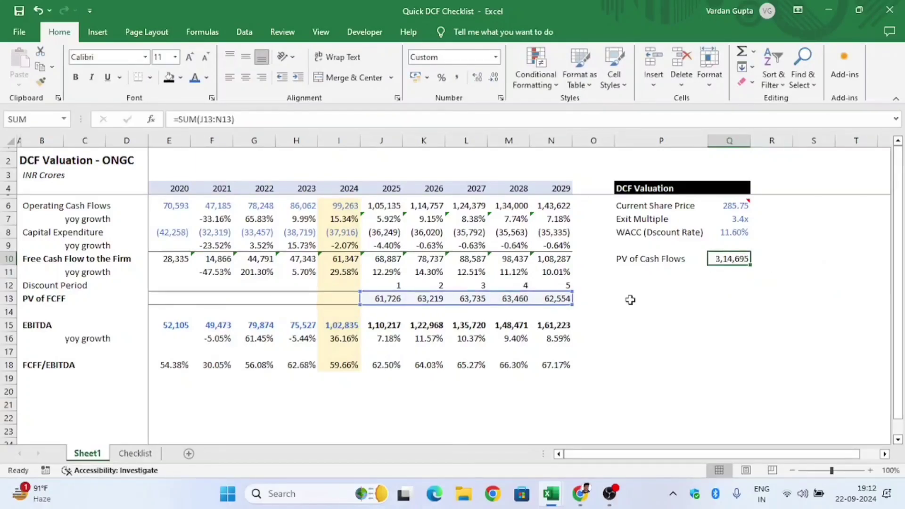
pyautogui.press('Left')
pyautogui.press('Right')
pyautogui.press('F2')
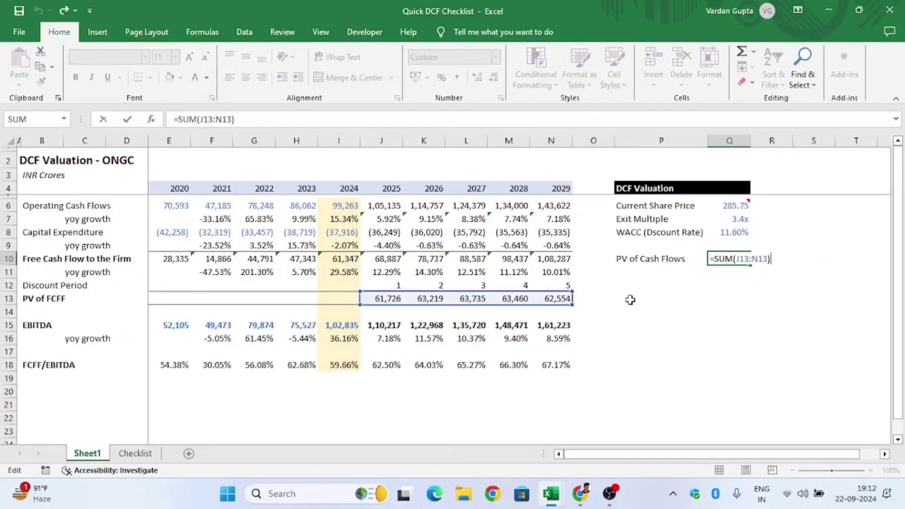
pyautogui.press('Escape')
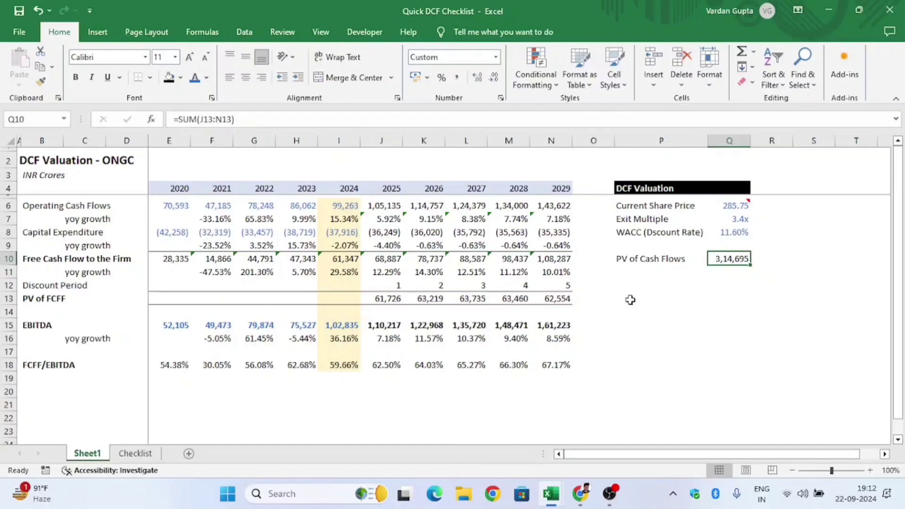
# Add the label "Terminal Value" in P11, below PV of Cash Flows.
pyautogui.press('Left')
pyautogui.press('Down')
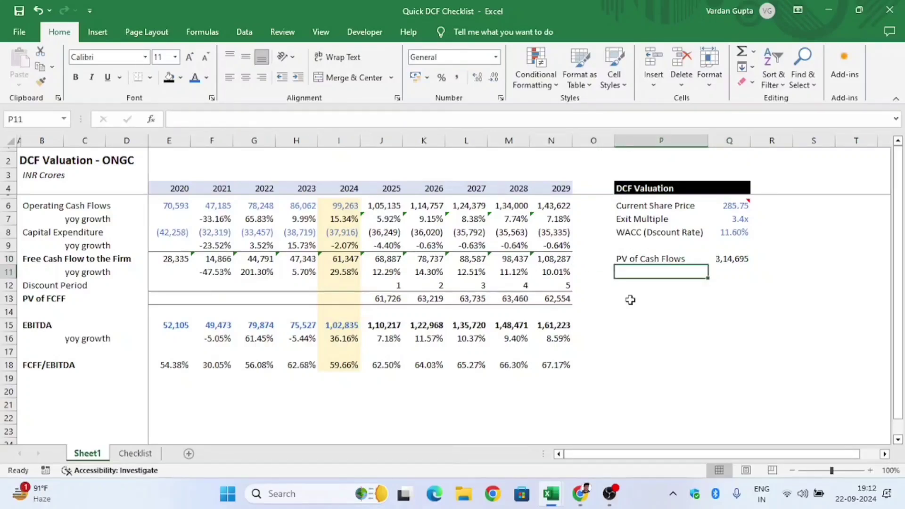
pyautogui.write('Terminal ')
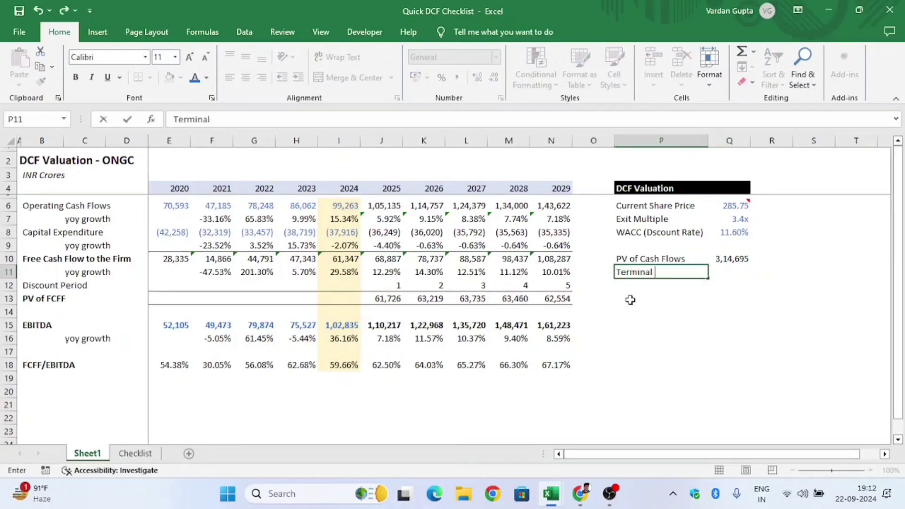
pyautogui.write('Value')
pyautogui.press('Return')
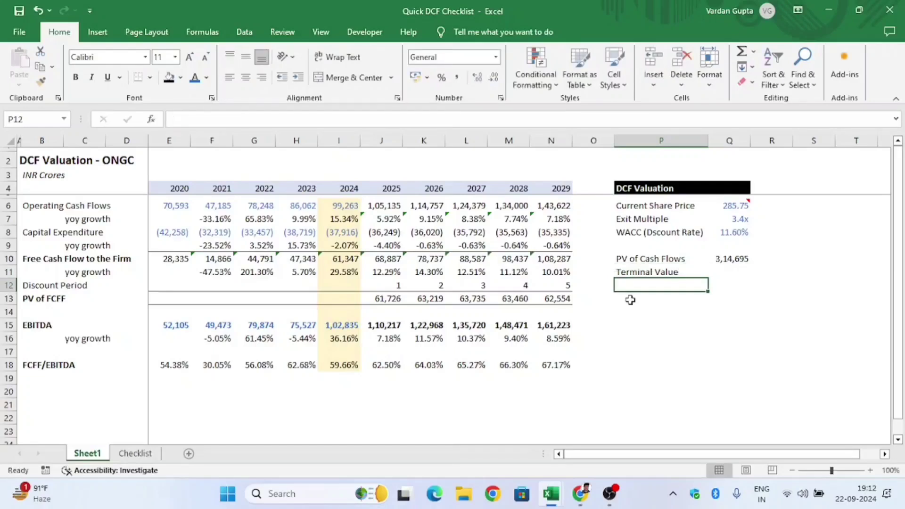
pyautogui.press('Up')
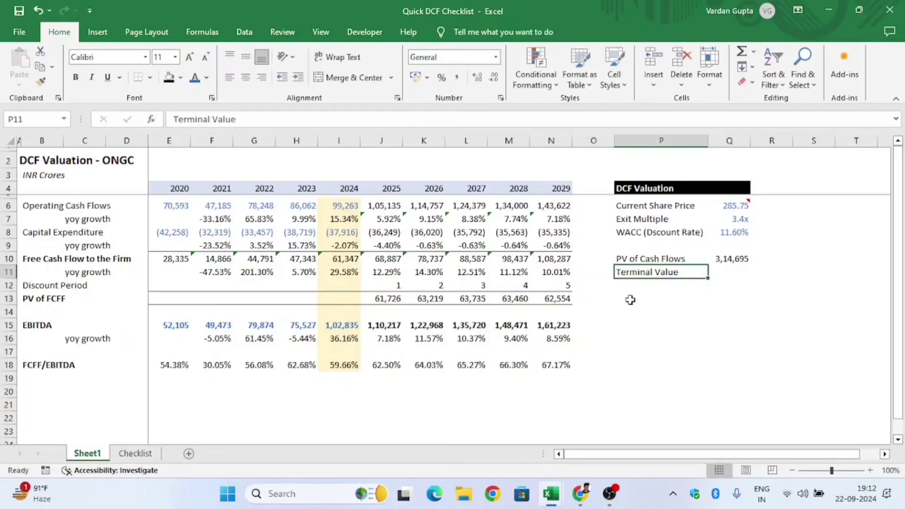
# Review the 2029 discount period in N12 and PV of FCFF in N13 as the end of the forecast.
pyautogui.press('Left')
pyautogui.press('Left')
pyautogui.press('Down')
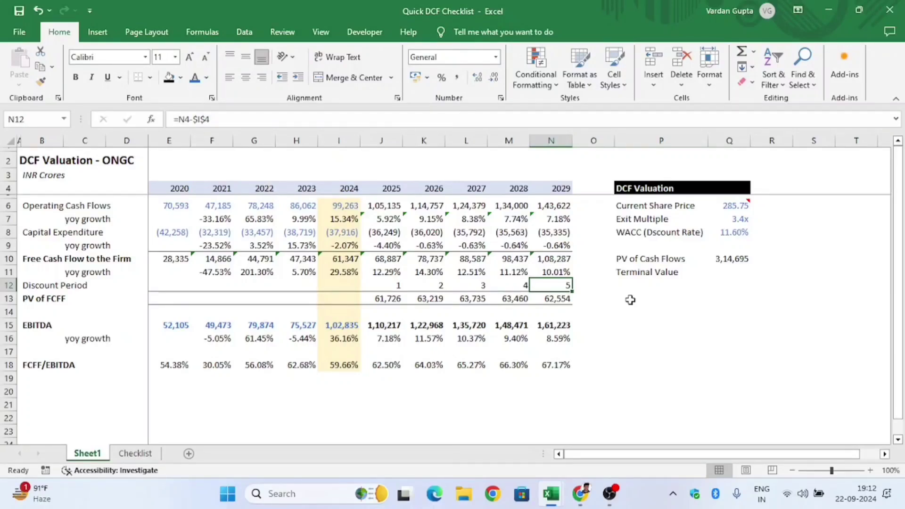
pyautogui.press('Down')
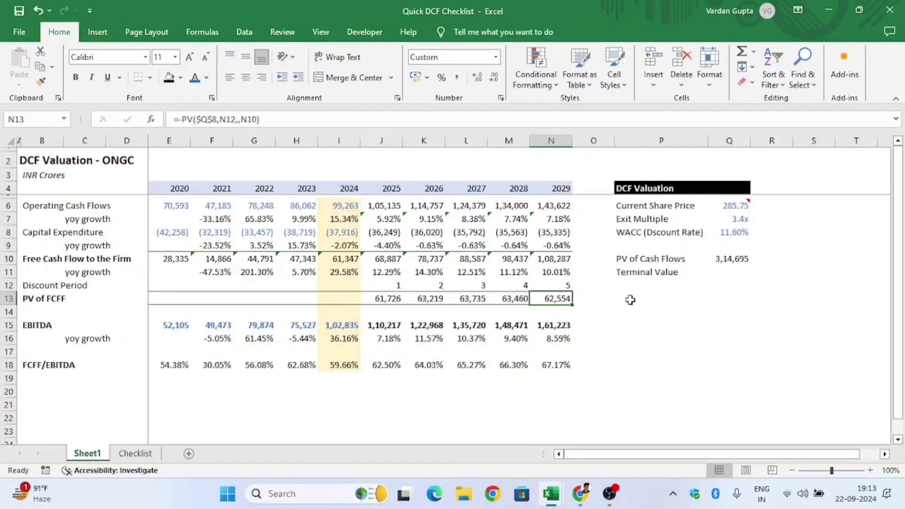
pyautogui.press('Right')
pyautogui.press('Right')
pyautogui.press('Right')
pyautogui.press('Right')
pyautogui.press('Right')
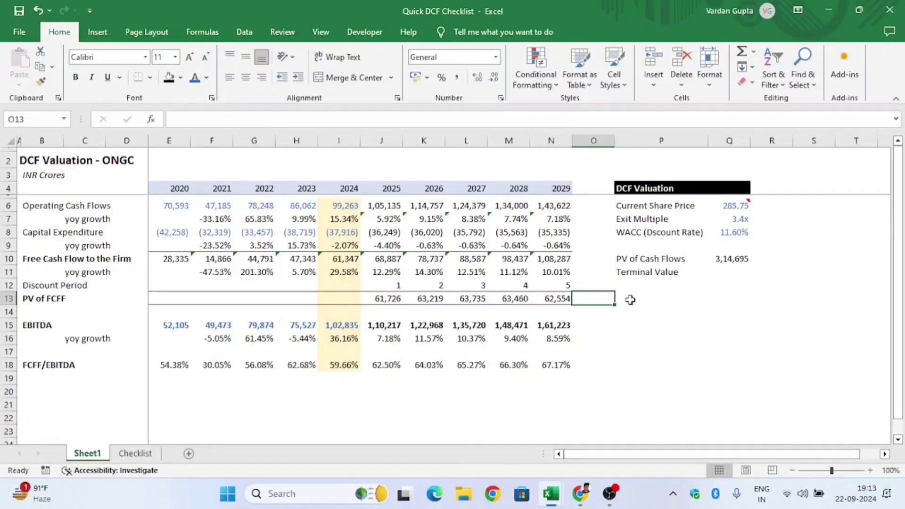
pyautogui.press('Left')
pyautogui.press('Left')
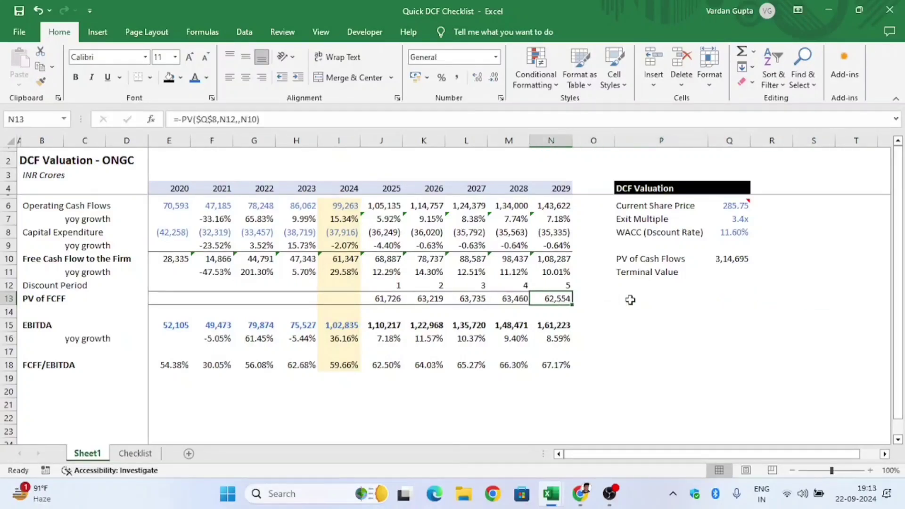
pyautogui.press('Up')
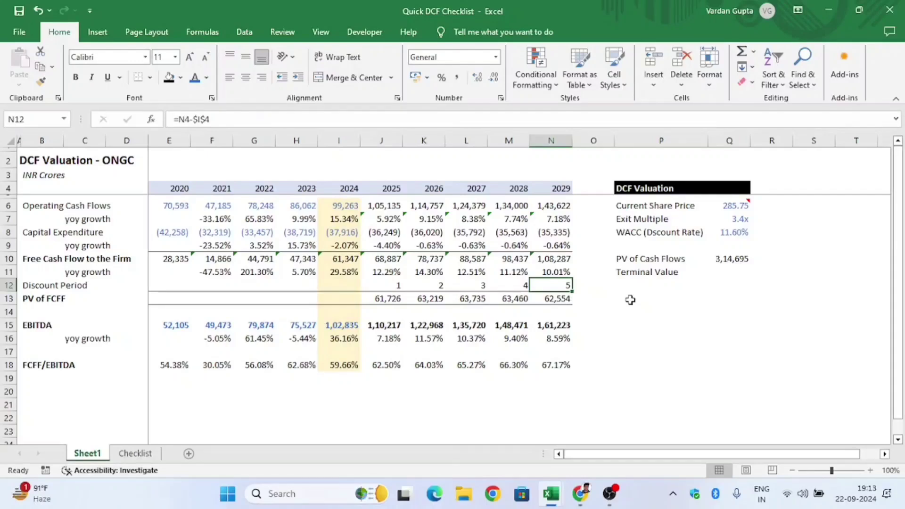
pyautogui.press('Right')
pyautogui.press('Right')
pyautogui.press('Up')
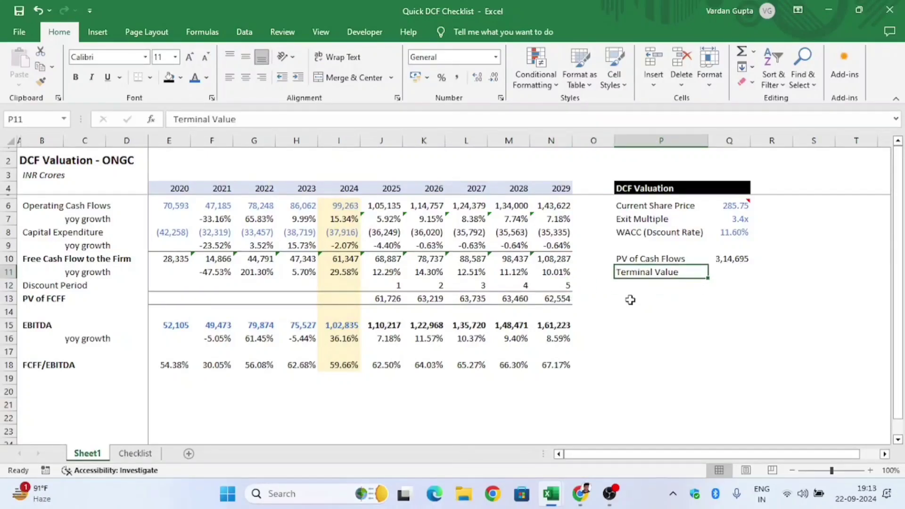
# Look up the exit multiple in Q7 as the basis for the Terminal Value row.
pyautogui.press('Right')
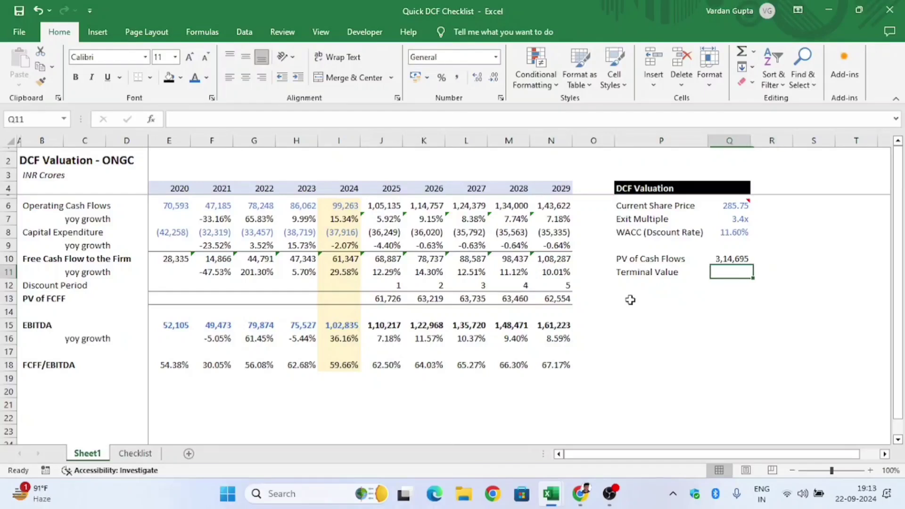
pyautogui.press('Up')
pyautogui.press('Up')
pyautogui.press('Up')
pyautogui.press('Up')
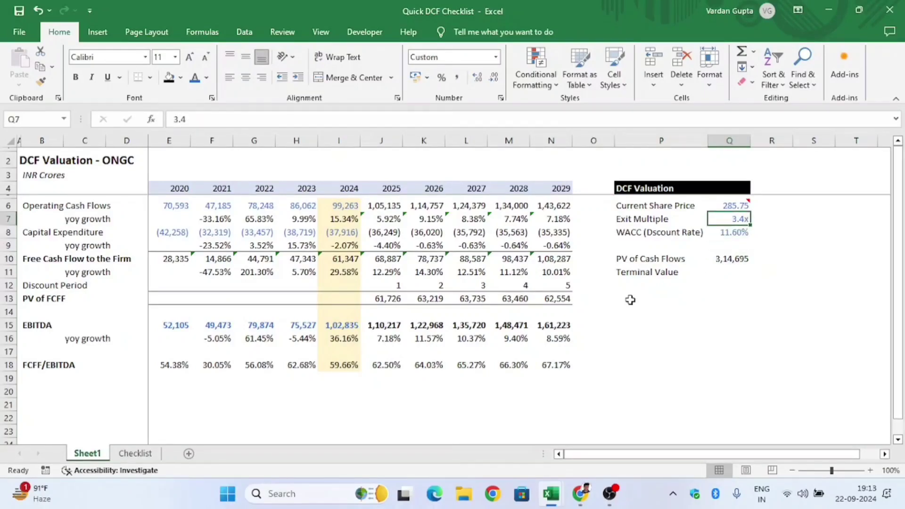
pyautogui.press('Down')
pyautogui.press('Down')
pyautogui.press('Down')
pyautogui.press('Down')
pyautogui.press('Left')
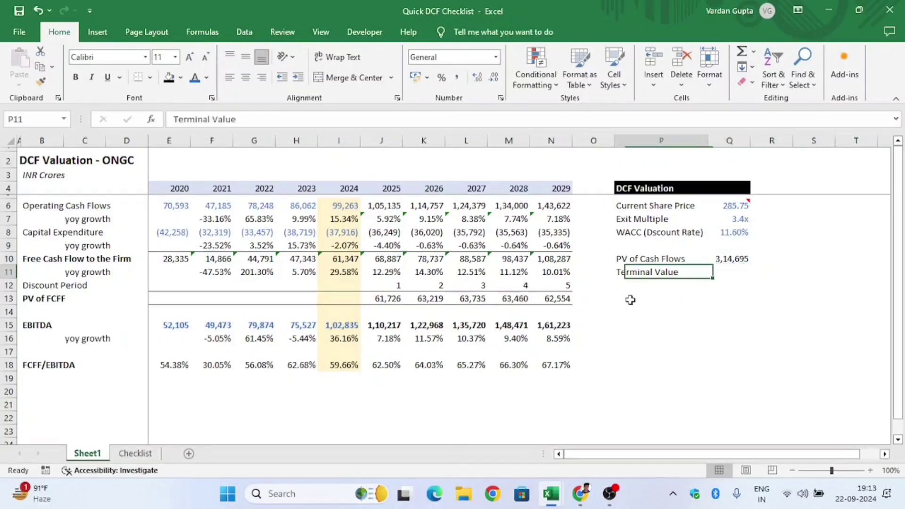
# Inspect the formula behind PV of Cash Flows in Q10 to see which cells it sums.
pyautogui.press('Right')
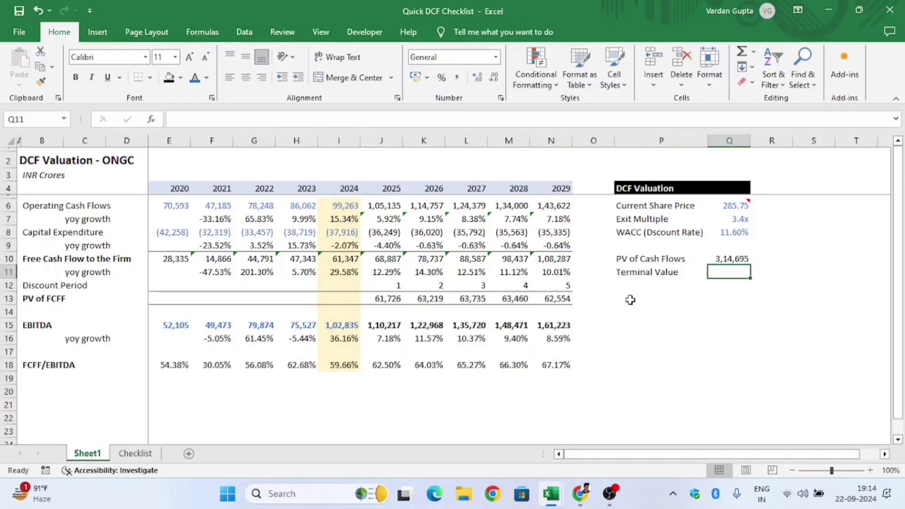
pyautogui.press('Up')
pyautogui.press('F2')
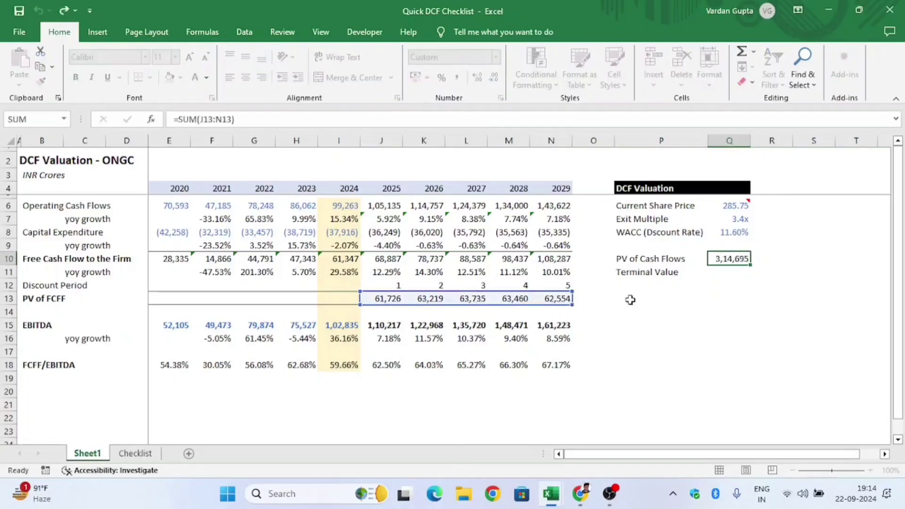
pyautogui.press('Escape')
# Review the Free Cash Flow to the Firm figures along row 10 across the historical and forecast years.
pyautogui.press('Down')
pyautogui.press('Left')
pyautogui.press('Up')
pyautogui.press('Left')
pyautogui.press('Left')
pyautogui.press('Left')
pyautogui.press('Left')
pyautogui.press('Left')
pyautogui.press('Left')
pyautogui.press('Left')
pyautogui.press('Left')
pyautogui.press('Left')
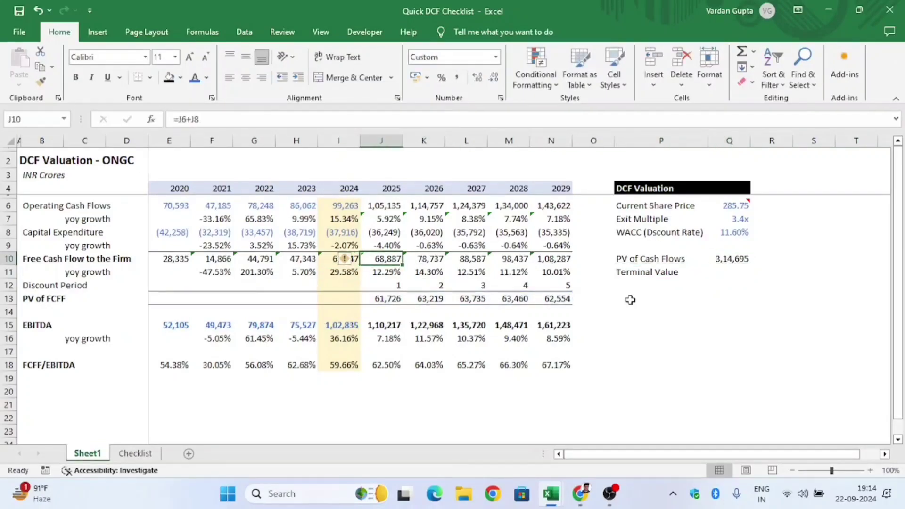
pyautogui.press('Left')
pyautogui.press('Left')
pyautogui.press('Left')
pyautogui.press('Right')
pyautogui.press('Right')
pyautogui.press('Right')
pyautogui.press('Right')
pyautogui.press('Right')
pyautogui.press('Right')
pyautogui.press('Right')
pyautogui.press('Right')
pyautogui.press('Right')
pyautogui.press('Right')
pyautogui.press('Right')
pyautogui.press('Right')
pyautogui.press('Right')
pyautogui.press('Right')
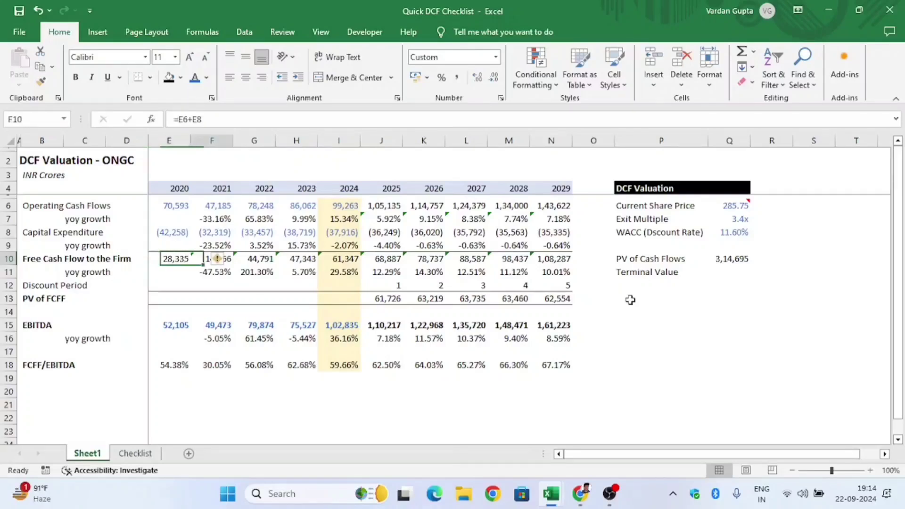
pyautogui.press('Left')
pyautogui.press('Down')
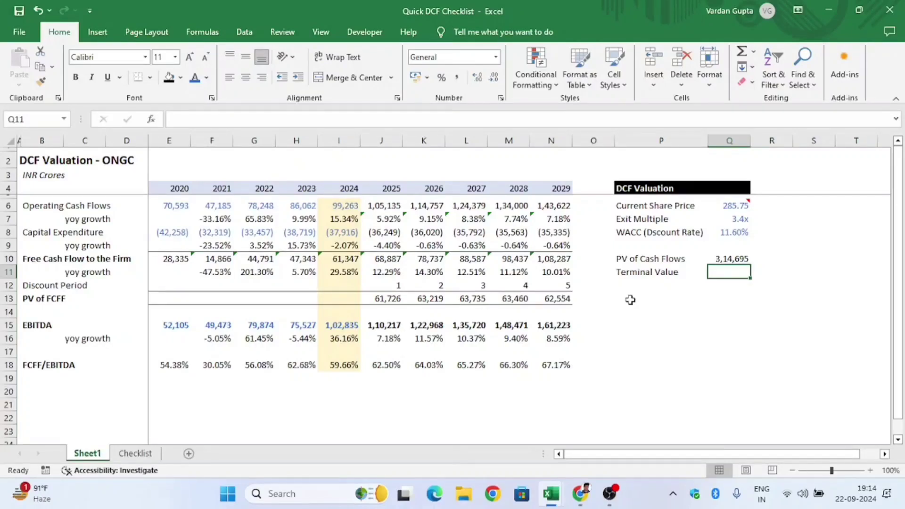
# Check the Exit Multiple in Q7 as an input for the Terminal Value.
pyautogui.press('Up')
pyautogui.press('Up')
pyautogui.press('Up')
pyautogui.press('Up')
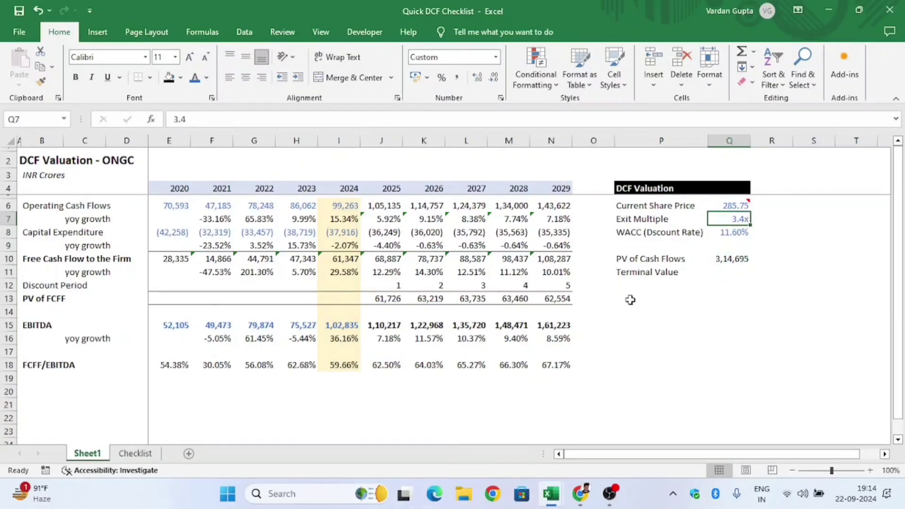
pyautogui.press('Down')
pyautogui.press('Down')
pyautogui.press('Down')
pyautogui.press('Down')
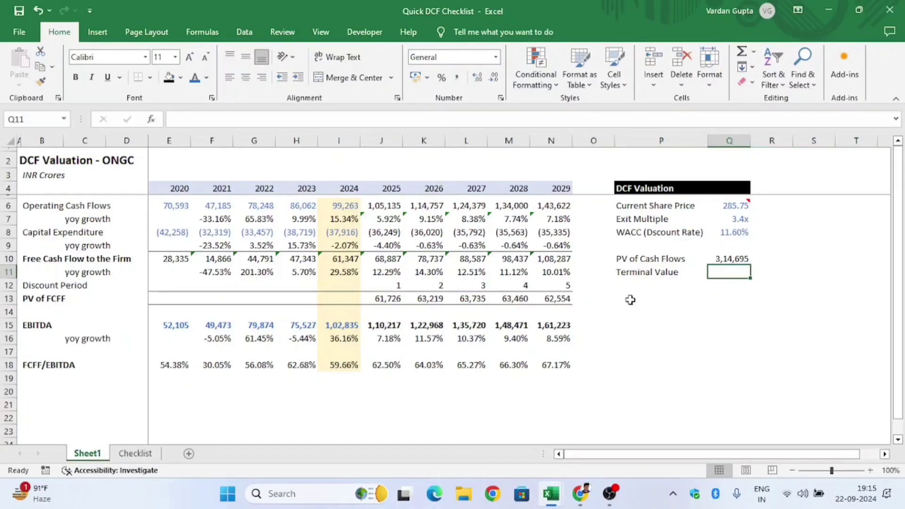
# Calculate the Terminal Value in Q11 as exit multiple times 2029 EBITDA with =Q7*N15.
pyautogui.write('=')
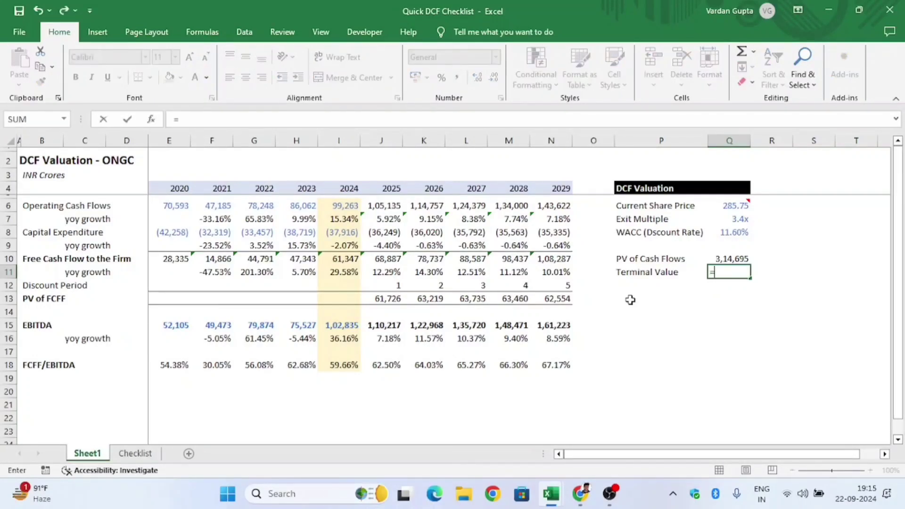
pyautogui.press('Up')
pyautogui.press('Up')
pyautogui.press('Up')
pyautogui.press('Up')
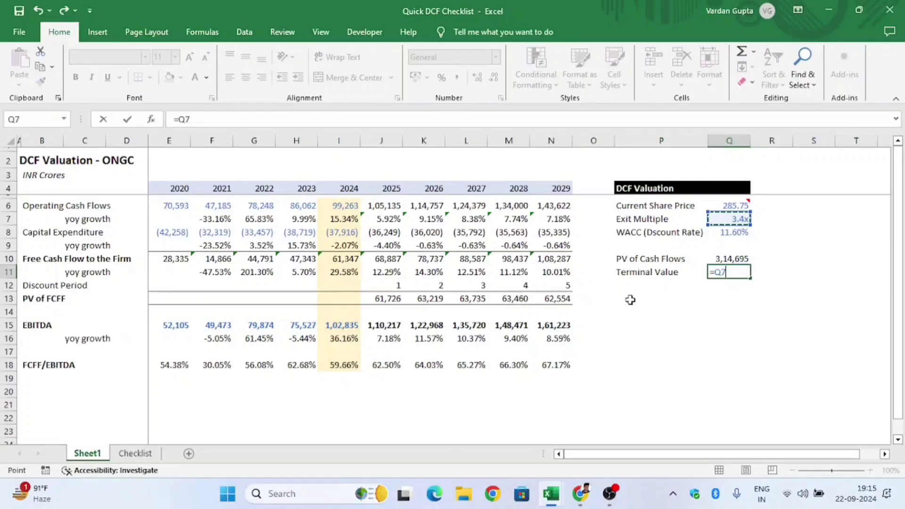
pyautogui.write('*')
pyautogui.press('Down')
pyautogui.press('Down')
pyautogui.press('Left')
pyautogui.press('Left')
pyautogui.press('Left')
pyautogui.press('Down')
pyautogui.press('Down')
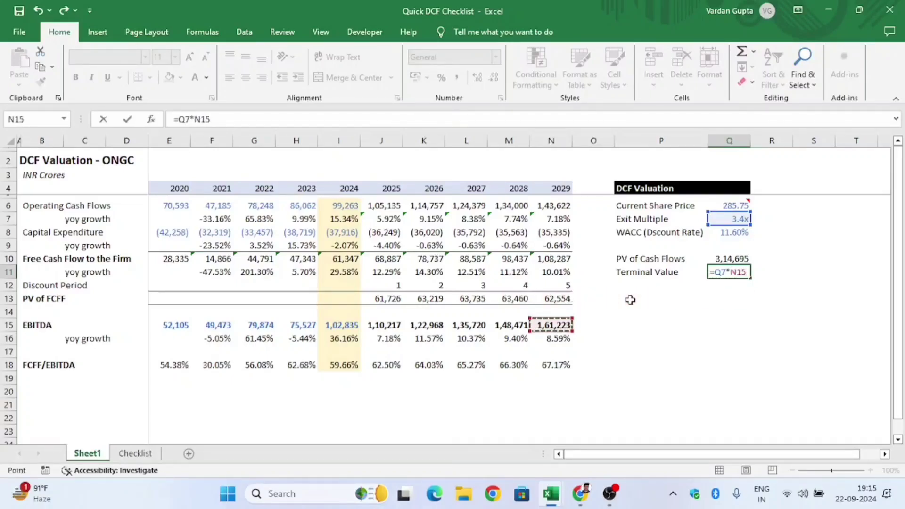
pyautogui.press('Return')
# Copy only the number format of Q10 onto the Terminal Value in Q11 and check the cell's formula.
pyautogui.press('Up')
pyautogui.press('Up')
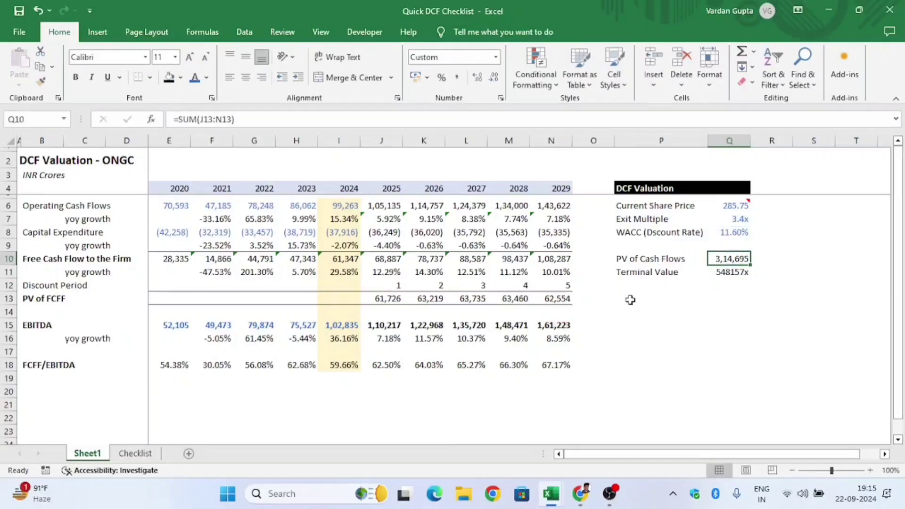
pyautogui.hotkey('ctrl', 'c')
pyautogui.press('Down')
pyautogui.hotkey('ctrl', 'alt', 'v')
pyautogui.press('t')
pyautogui.press('Return')
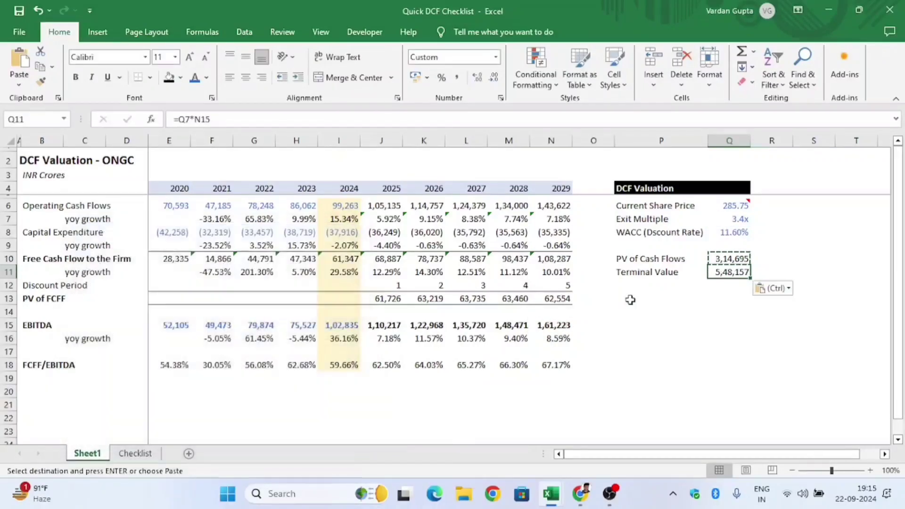
pyautogui.press('Left')
pyautogui.press('Right')
pyautogui.press('F2')
pyautogui.press('Escape')
# Start a small example beside the valuation with EV/EBITDA of 3 in S11:T11 and EBITDA of 10 in S12:T12.
pyautogui.press('Right')
pyautogui.press('Right')
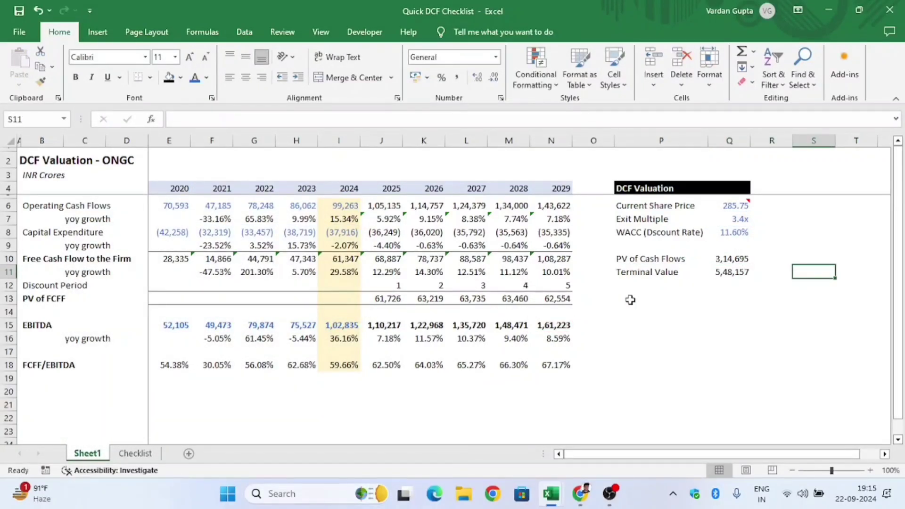
pyautogui.write('EV/EB')
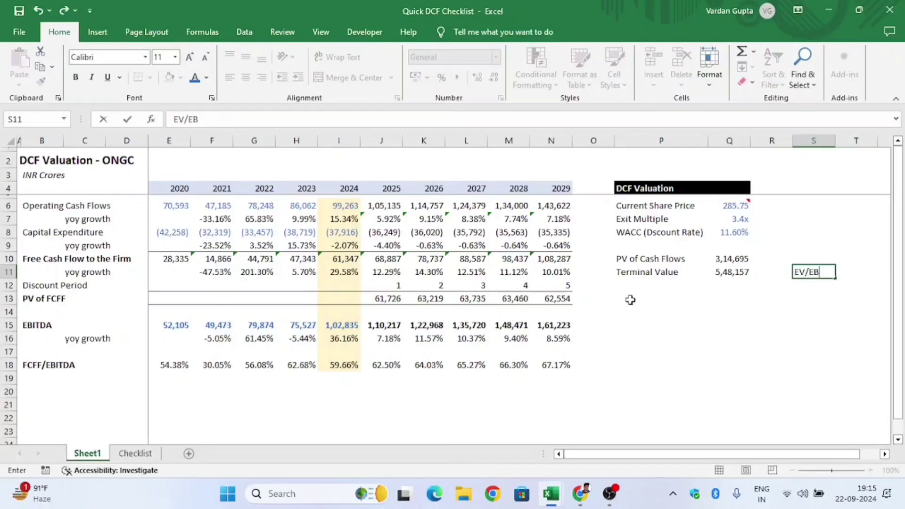
pyautogui.write('ITDA')
pyautogui.press('Tab')
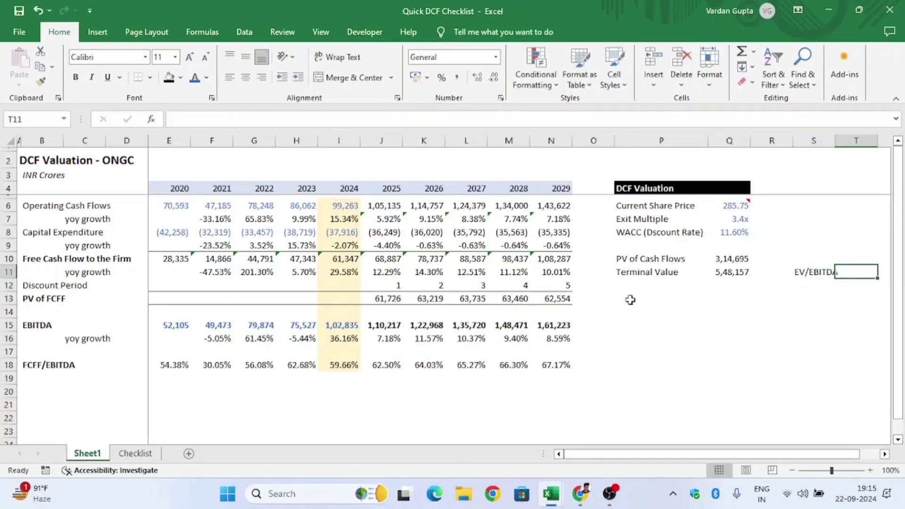
pyautogui.write('3')
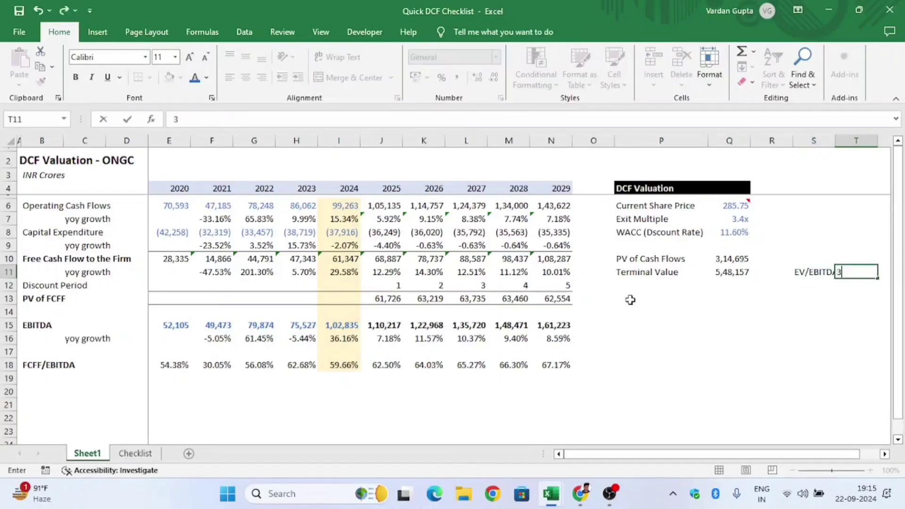
pyautogui.press('Return')
pyautogui.write('EBITDA')
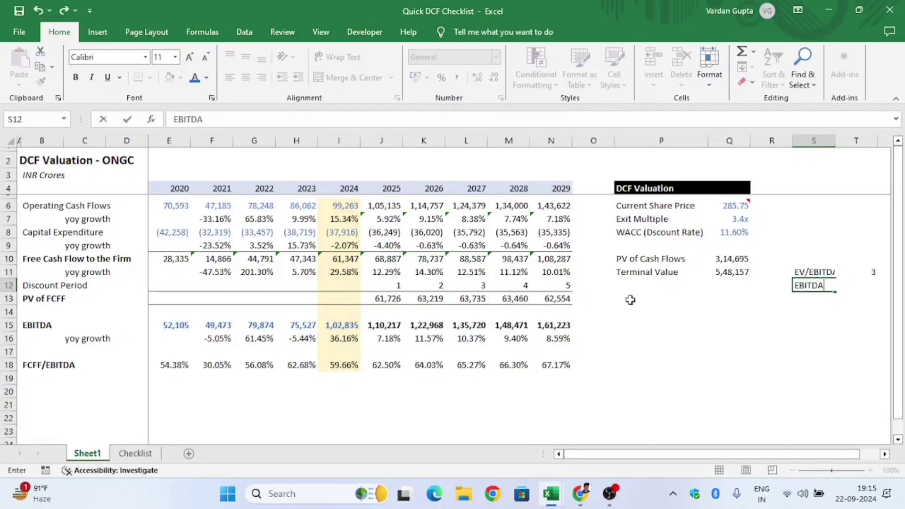
pyautogui.press('Tab')
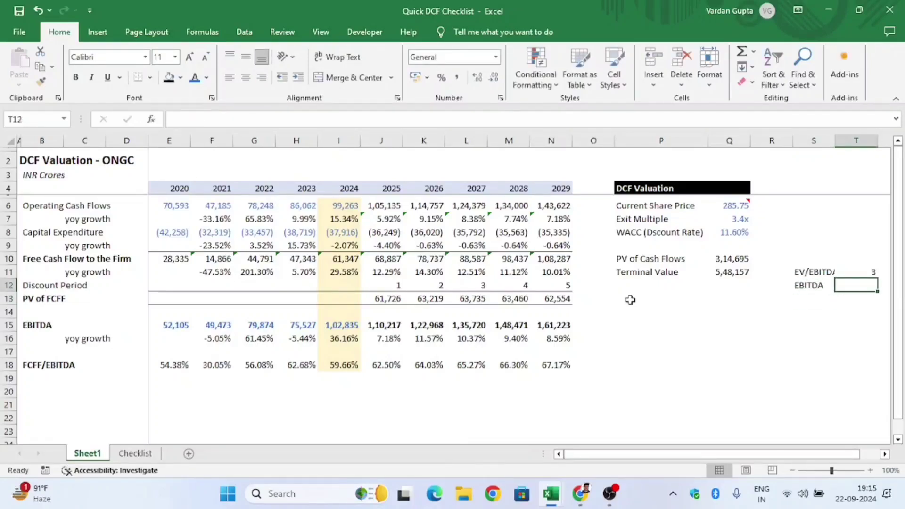
pyautogui.write('10')
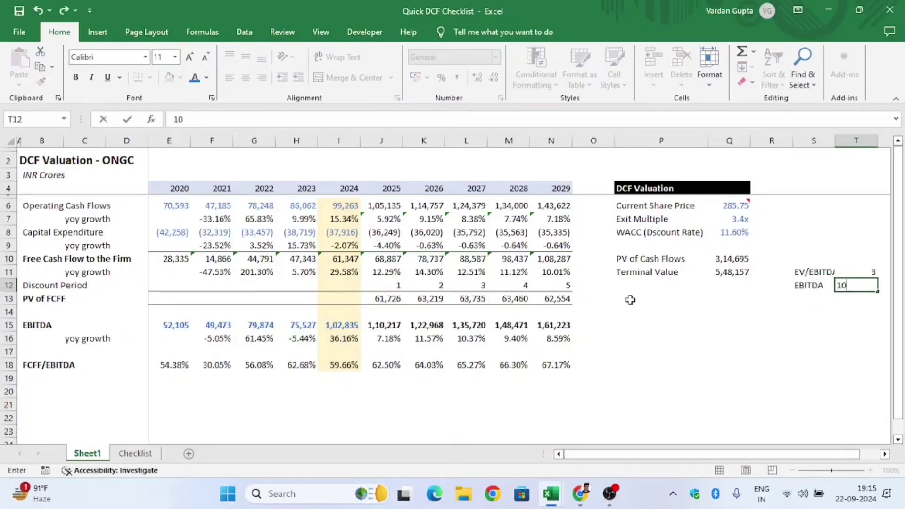
pyautogui.press('Return')
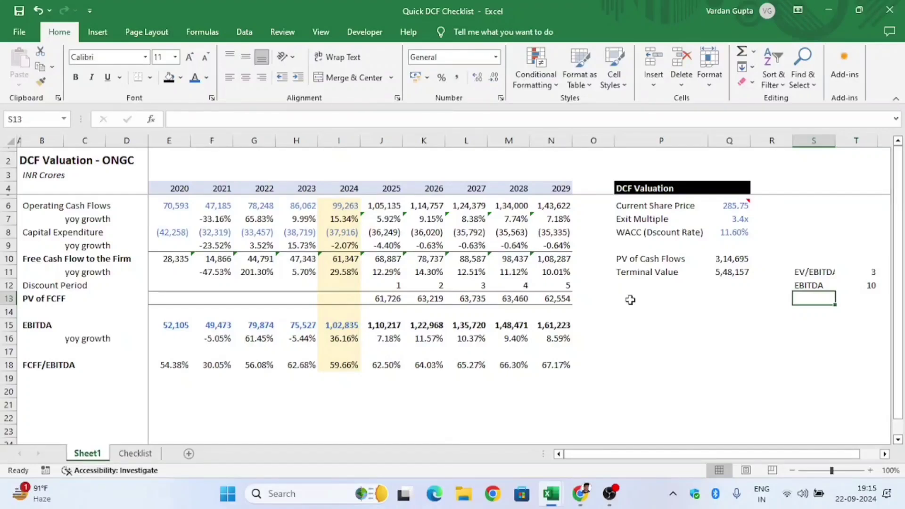
# Add an EV row in S13 of the example, calculate it in T13 with =T11*T12, and check the references.
pyautogui.write('EV/EBITDA')
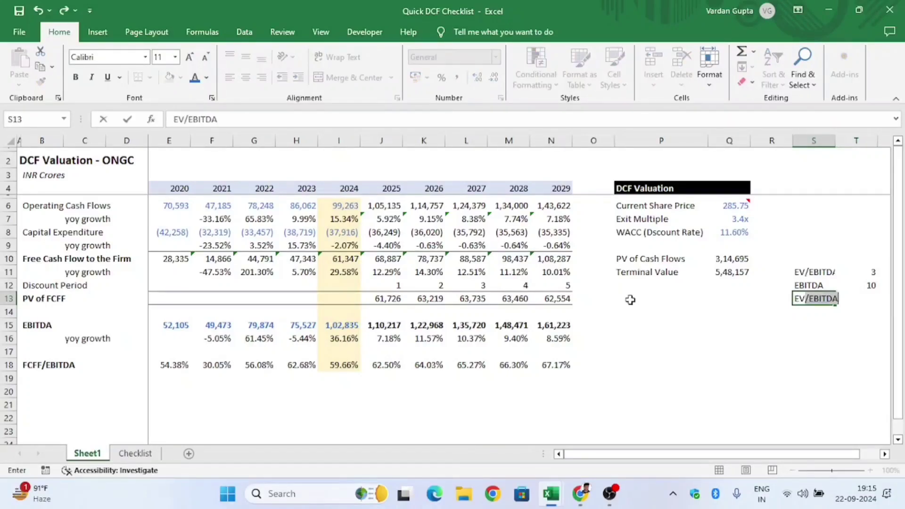
pyautogui.press('Delete')
pyautogui.press('Return')
pyautogui.press('Up')
pyautogui.press('Right')
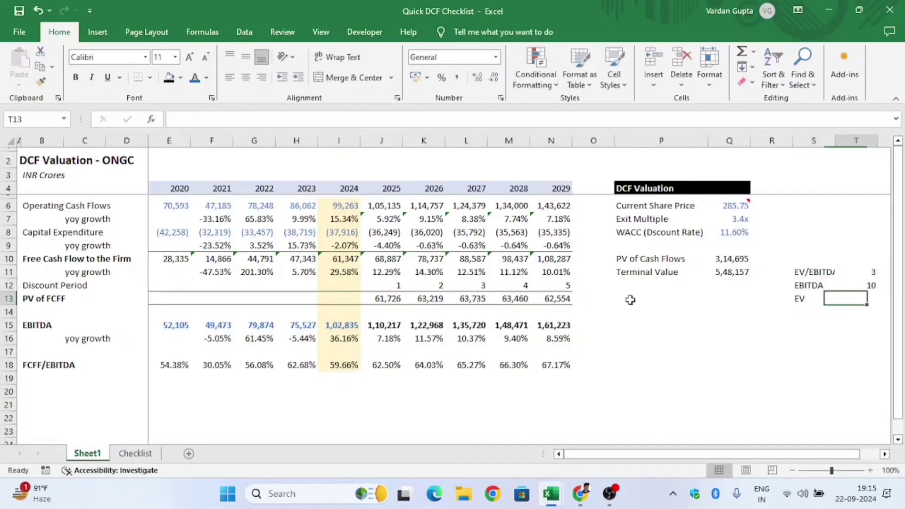
pyautogui.write('=')
pyautogui.press('Up')
pyautogui.press('Up')
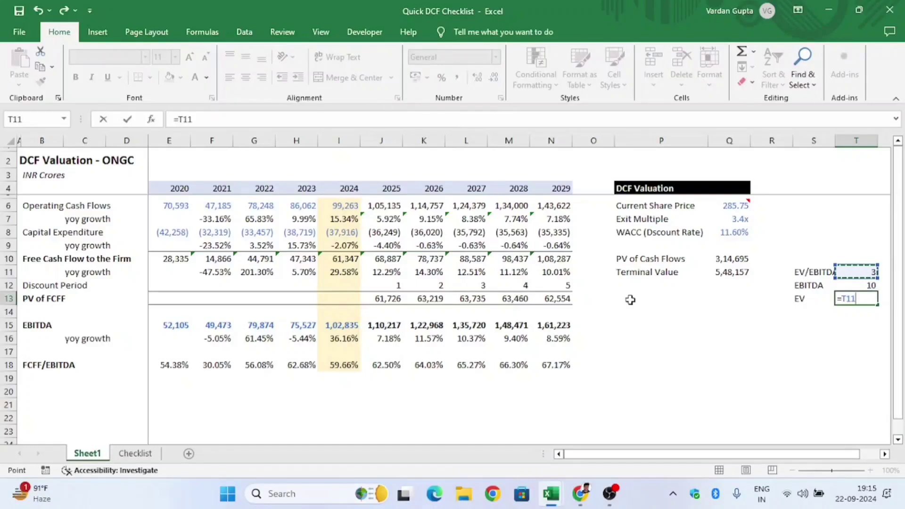
pyautogui.write('*')
pyautogui.press('Up')
pyautogui.press('Return')
pyautogui.press('Up')
pyautogui.press('F2')
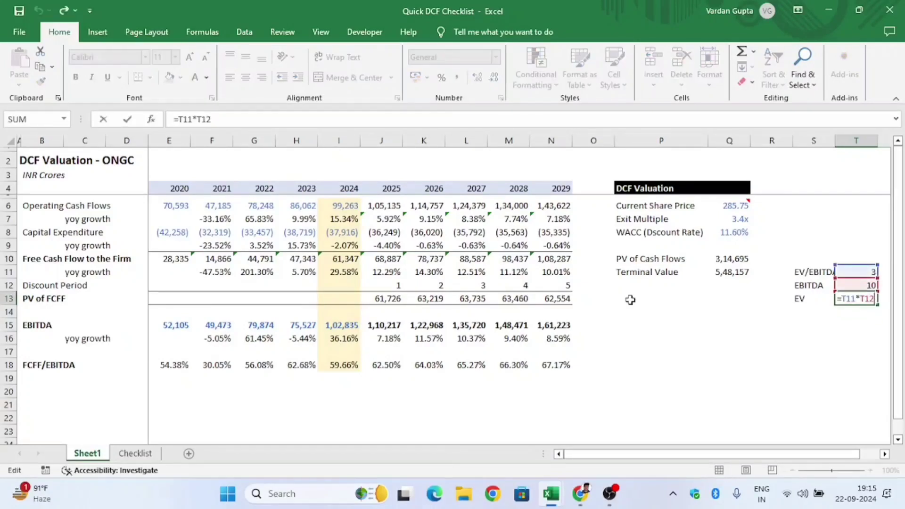
pyautogui.press('Escape')
# Add an EV/EBITDA row in S14 of the example and derive the multiple in T14 with =T13/T12.
pyautogui.press('Left')
pyautogui.press('Down')
pyautogui.write('EV/EBI')
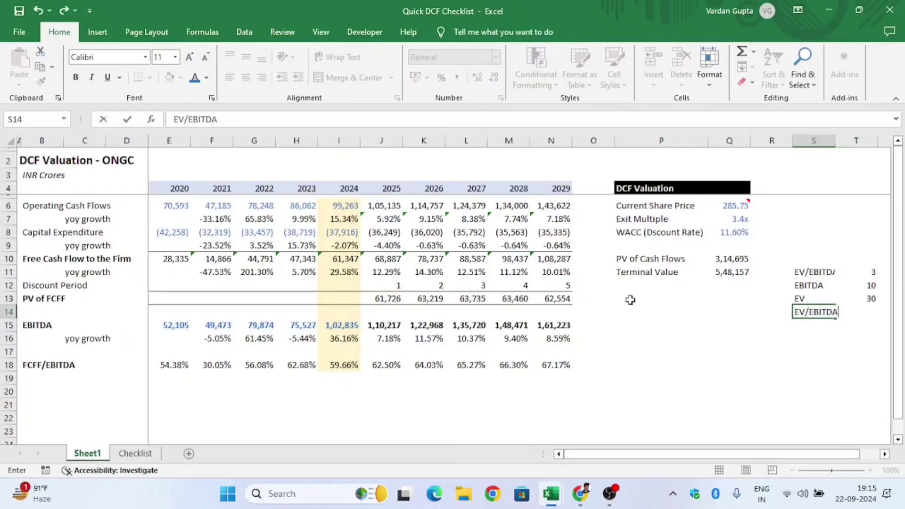
pyautogui.press('Tab')
pyautogui.write('=')
pyautogui.press('Up')
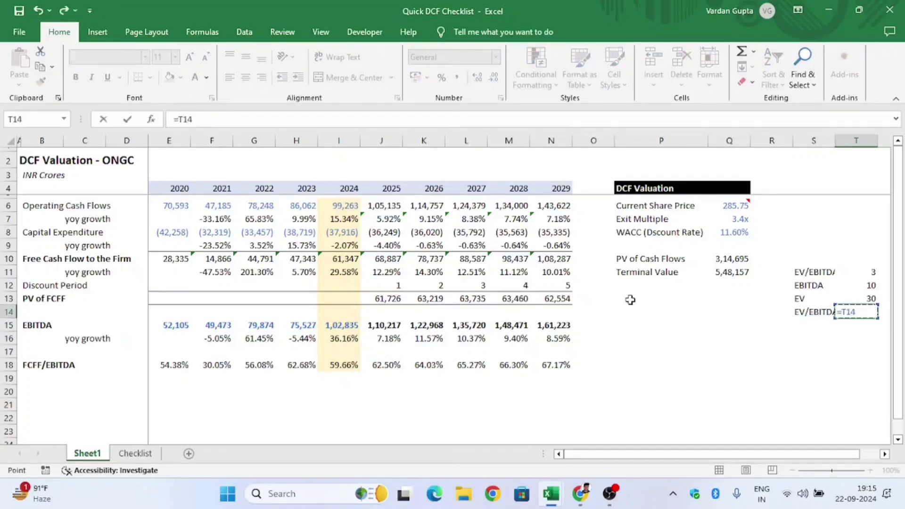
pyautogui.write('/')
pyautogui.press('Up')
pyautogui.press('Up')
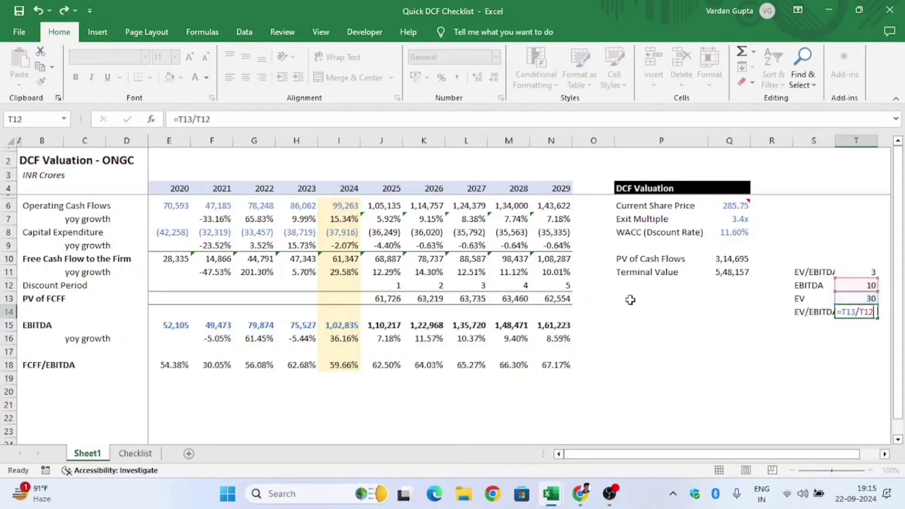
pyautogui.press('Return')
pyautogui.press('Up')
pyautogui.press('F2')
pyautogui.press('Escape')
# Clear the whole EV/EBITDA example from S11:T14.
pyautogui.press('Left')
pyautogui.press('Up')
pyautogui.press('Up')
pyautogui.press('Up')
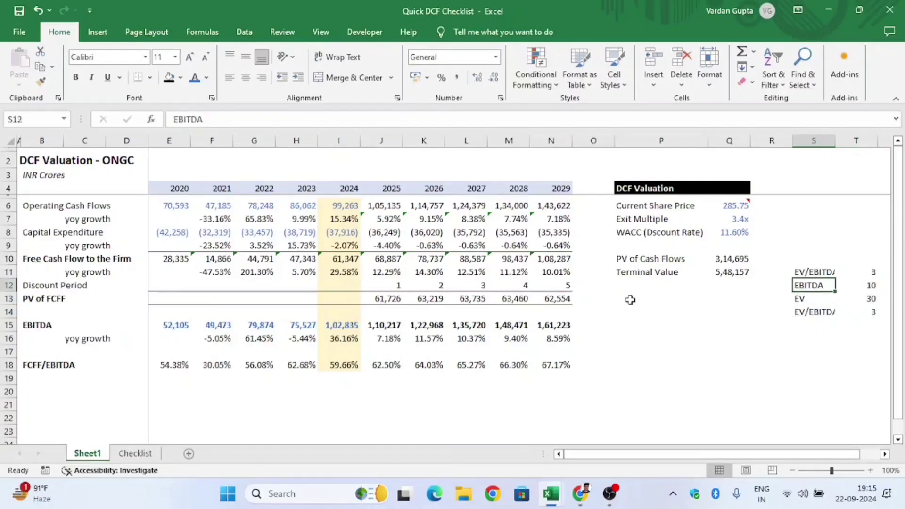
pyautogui.hotkey('shift', 'Down')
pyautogui.hotkey('shift', 'Down')
pyautogui.hotkey('shift', 'Down')
pyautogui.hotkey('shift', 'Right')
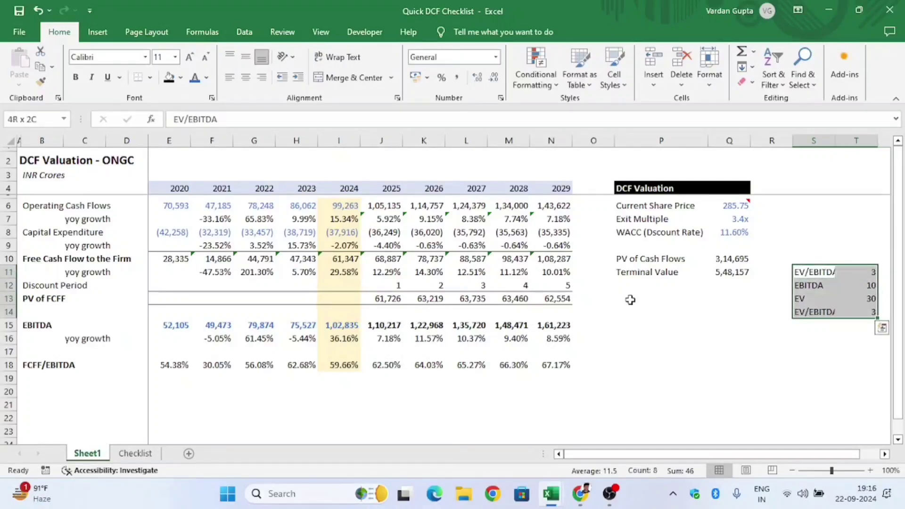
pyautogui.press('Delete')
# Examine the Terminal Value formula in Q11 and its links to the exit multiple and the 2029 EBITDA.
pyautogui.press('Left')
pyautogui.press('Left')
pyautogui.press('F2')
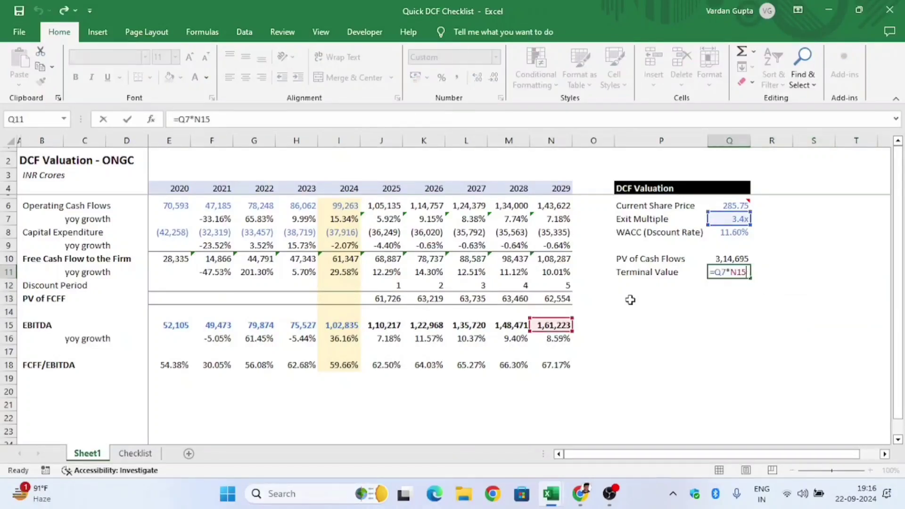
pyautogui.press('Escape')
pyautogui.press('Left')
pyautogui.press('Right')
pyautogui.press('F2')
pyautogui.press('Escape')
pyautogui.press('Left')
pyautogui.press('Left')
pyautogui.press('Left')
pyautogui.press('Down')
pyautogui.press('F2')
pyautogui.press('Escape')
pyautogui.press('Right')
pyautogui.press('Right')
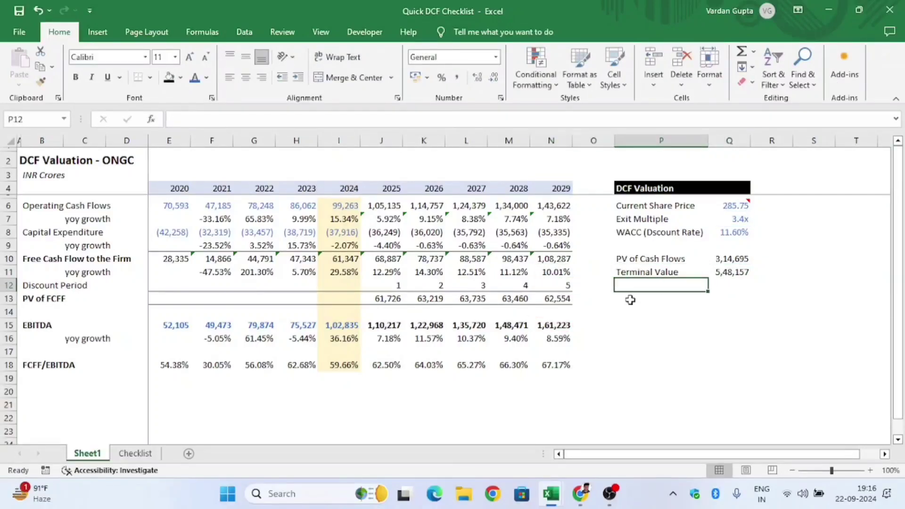
pyautogui.press('Up')
pyautogui.press('Right')
pyautogui.press('F2')
pyautogui.press('Escape')
pyautogui.press('Left')
pyautogui.press('Right')
pyautogui.press('F2')
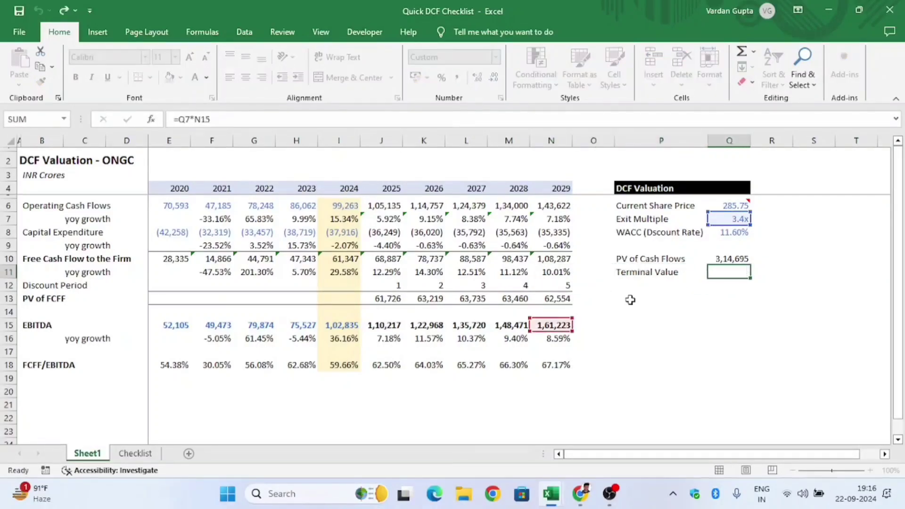
pyautogui.press('Escape')
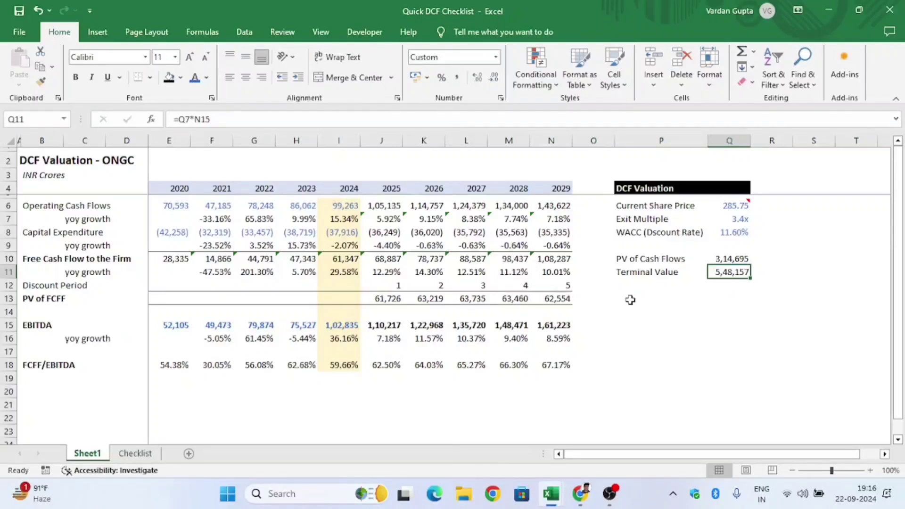
# Recheck the cell references used by the Terminal Value formula in Q11.
pyautogui.press('Left')
pyautogui.press('Down')
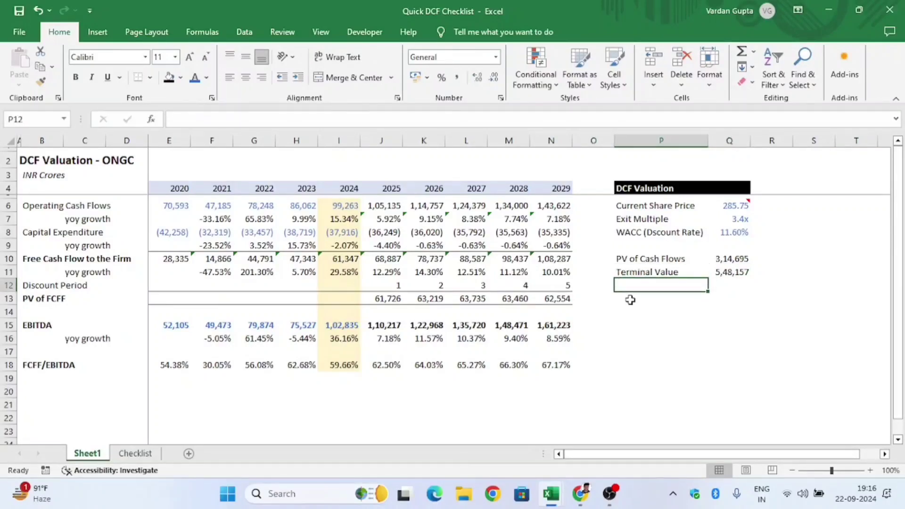
pyautogui.press('Right')
pyautogui.press('Up')
pyautogui.press('F2')
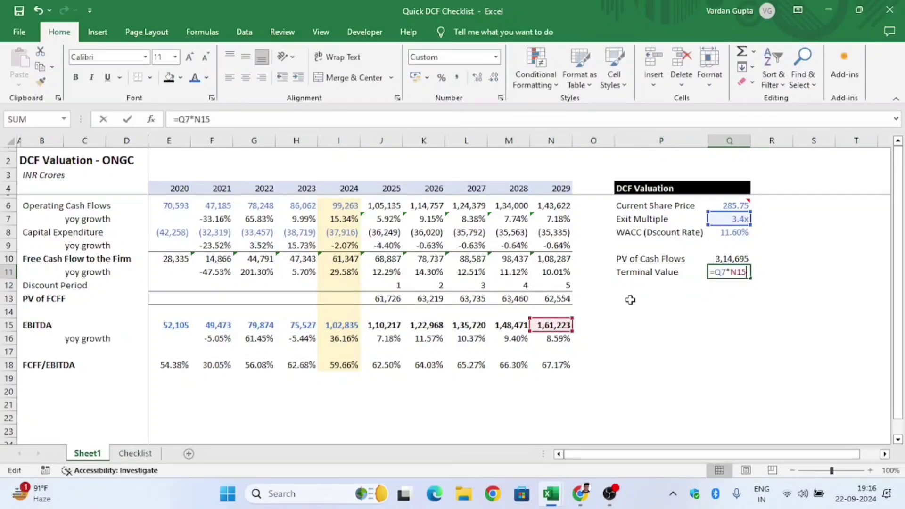
pyautogui.press('Escape')
pyautogui.press('Left')
pyautogui.press('Left')
pyautogui.press('Left')
pyautogui.press('Down')
pyautogui.press('Up')
pyautogui.press('Right')
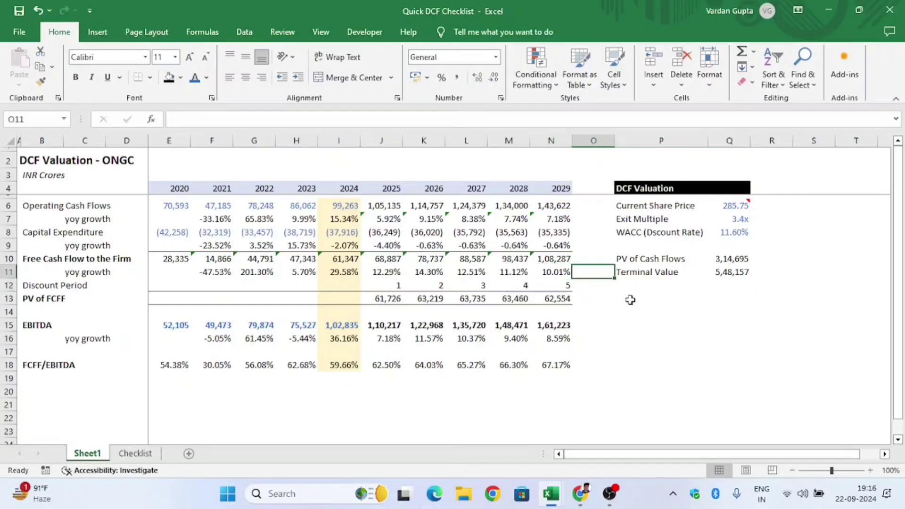
pyautogui.press('Right')
pyautogui.press('Right')
pyautogui.press('F2')
pyautogui.press('Return')
pyautogui.press('Left')
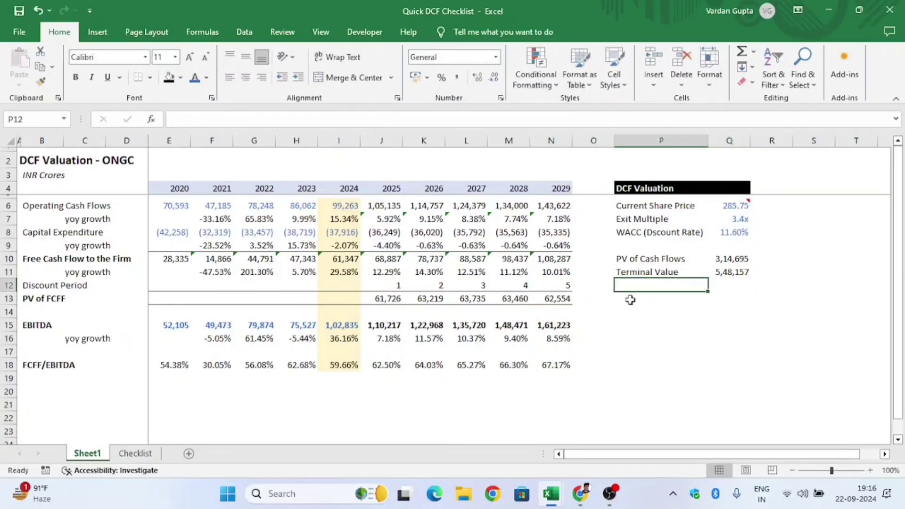
# Review the Discount Period row and the formulas behind PV of Cash Flows in Q10 and Terminal Value in Q11.
pyautogui.press('Left')
pyautogui.press('Left')
pyautogui.press('Left')
pyautogui.press('Left')
pyautogui.press('Left')
pyautogui.press('Left')
pyautogui.press('Left')
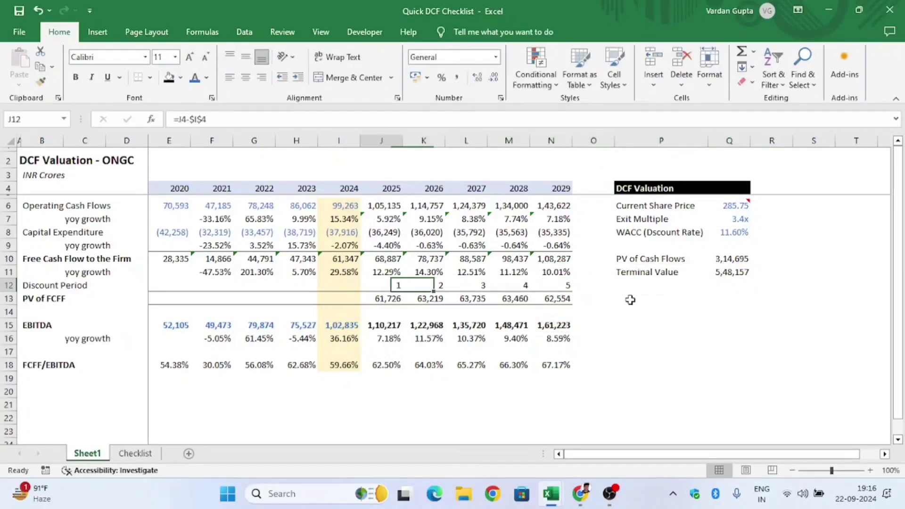
pyautogui.press('Right')
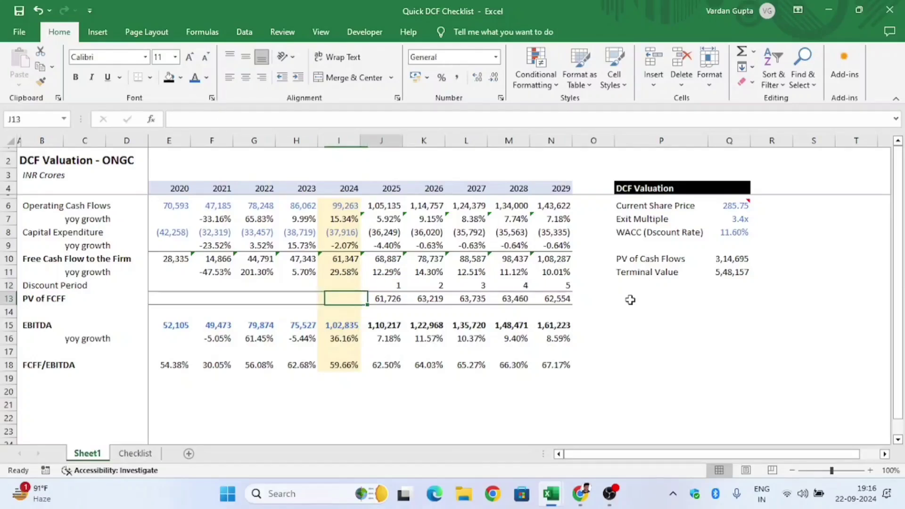
pyautogui.press('Down')
pyautogui.click(630, 300)
pyautogui.press('Up')
pyautogui.press('Up')
pyautogui.press('Up')
pyautogui.press('Right')
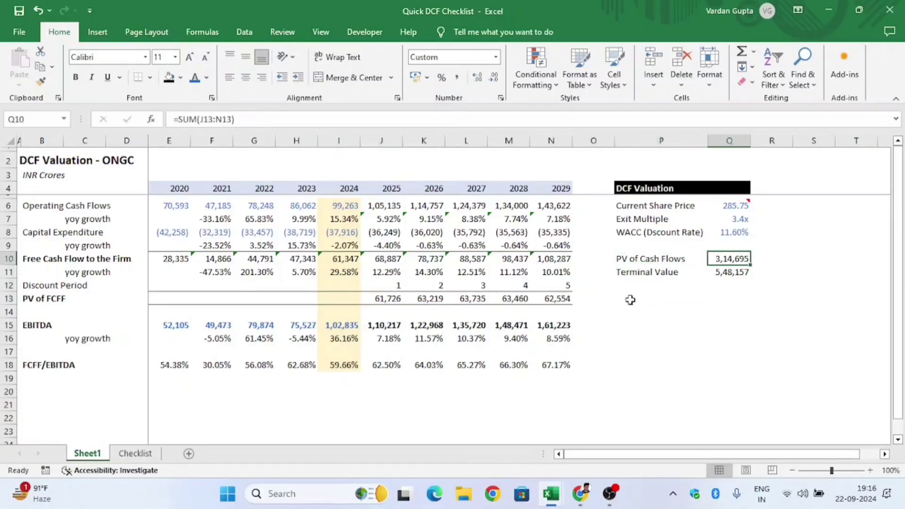
pyautogui.press('F2')
pyautogui.press('Escape')
pyautogui.press('Down')
pyautogui.press('F2')
pyautogui.press('Escape')
# Label cell P12, below Terminal Value, as PV of Terminal Value.
pyautogui.press('Left')
pyautogui.press('Left')
pyautogui.press('Down')
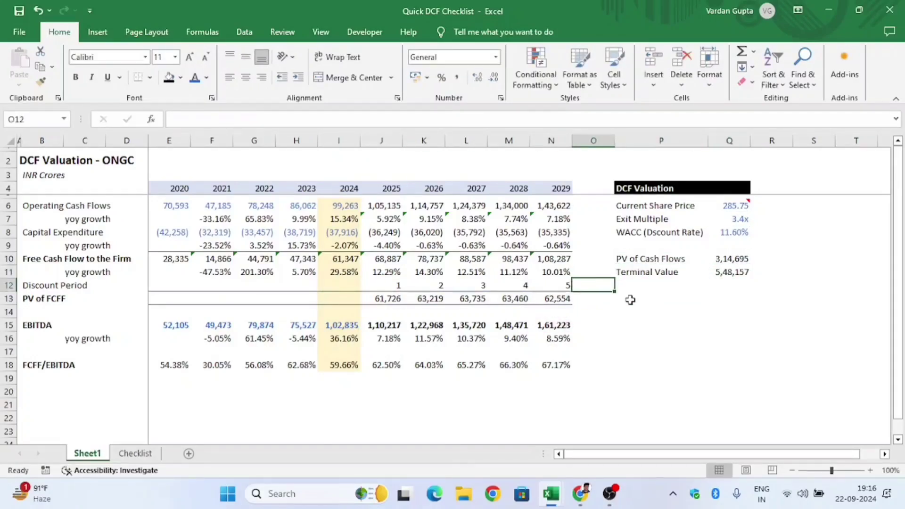
pyautogui.press('Right')
pyautogui.write('PV of ')
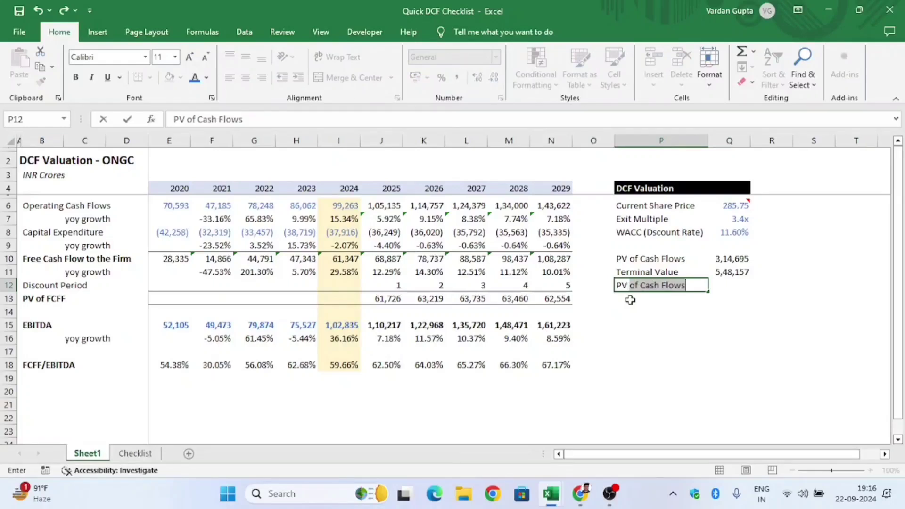
pyautogui.write('Termi')
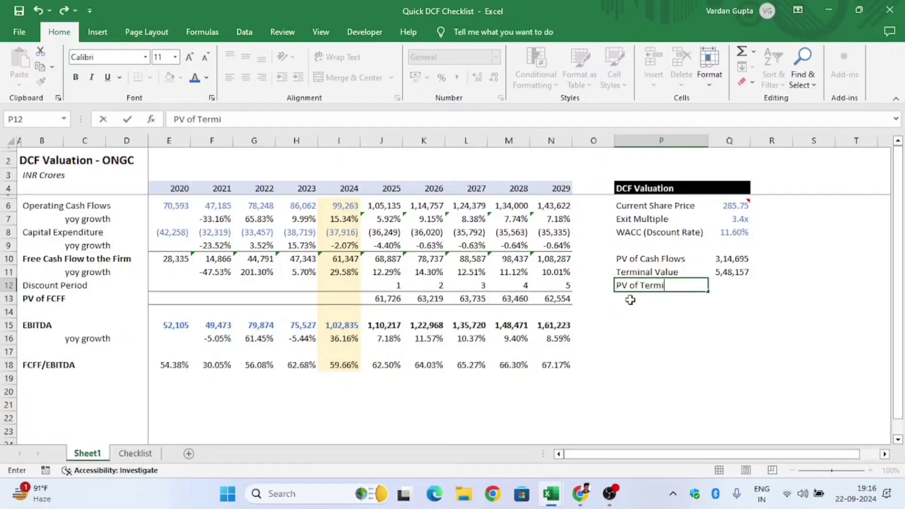
pyautogui.write('nal Value')
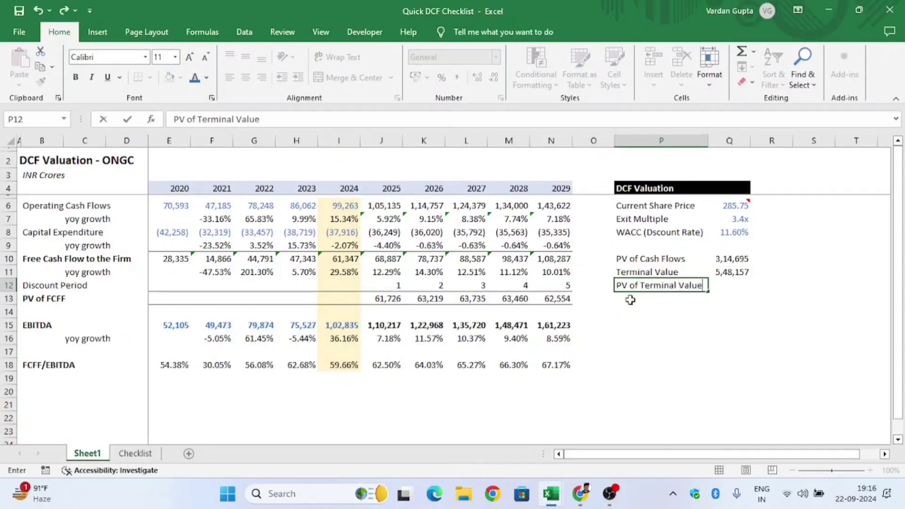
pyautogui.press('Return')
pyautogui.press('Return')
# Calculate the PV of Terminal Value in Q12 with =Q11/(1+Q8)^N12+1.
pyautogui.press('Up')
pyautogui.press('Up')
pyautogui.press('Right')
pyautogui.write('=')
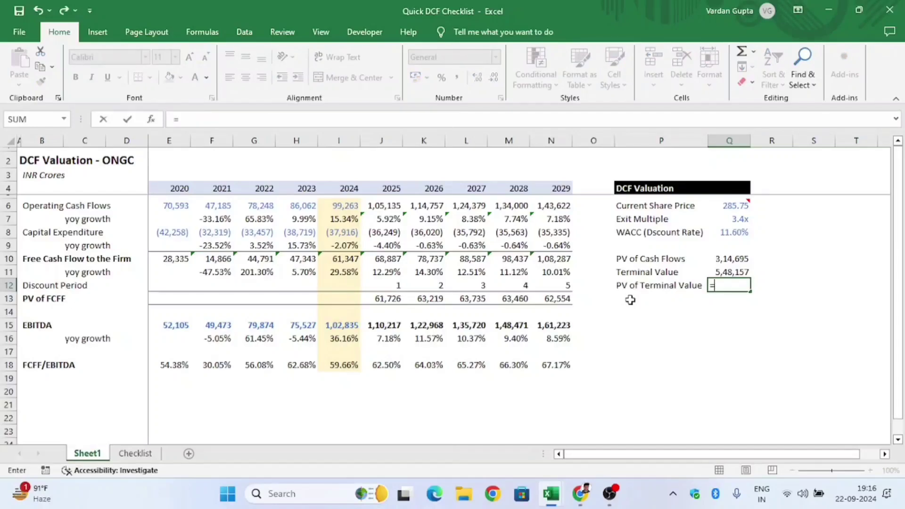
pyautogui.press('Escape')
pyautogui.press('Right')
pyautogui.press('Left')
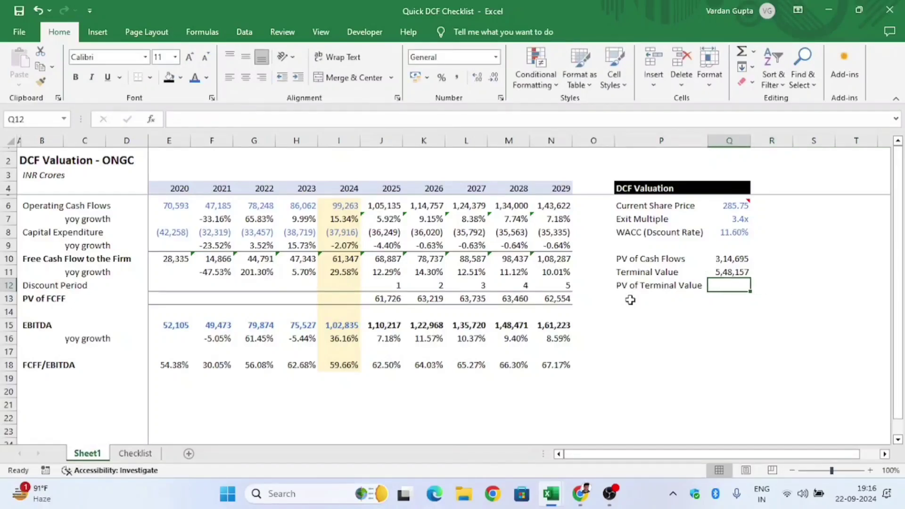
pyautogui.write('=')
pyautogui.press('Up')
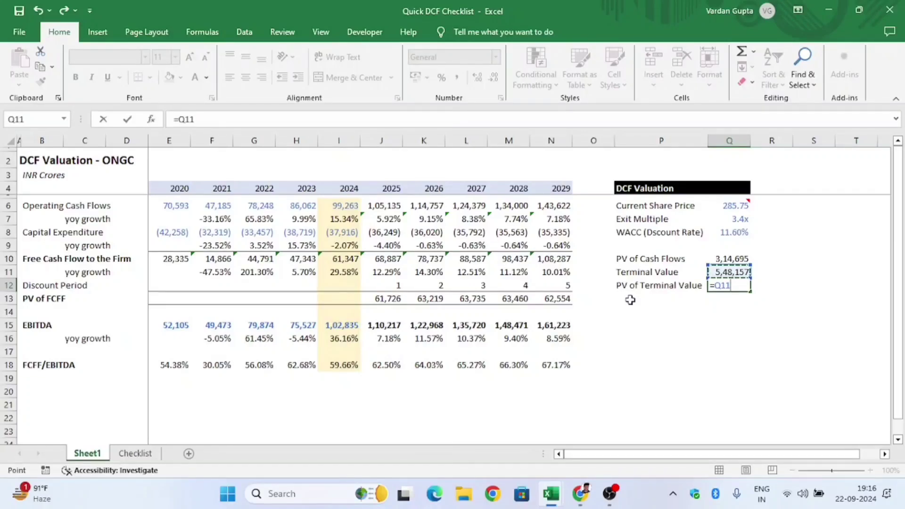
pyautogui.write('/(1+')
pyautogui.press('Up')
pyautogui.press('Up')
pyautogui.press('Up')
pyautogui.press('Up')
pyautogui.press('Up')
pyautogui.press('Up')
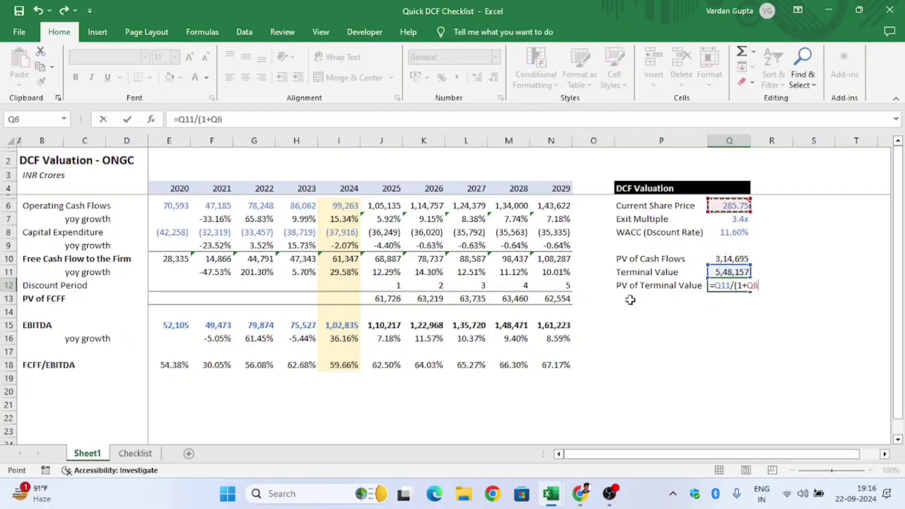
pyautogui.press('Down')
pyautogui.press('Down')
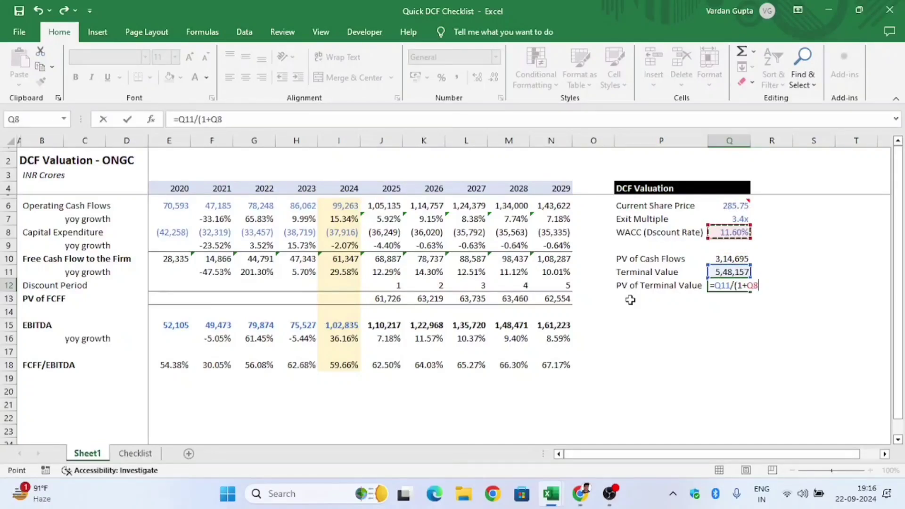
pyautogui.write(')^')
pyautogui.press('Left')
pyautogui.press('Left')
pyautogui.press('Left')
pyautogui.write('+1')
pyautogui.press('Return')
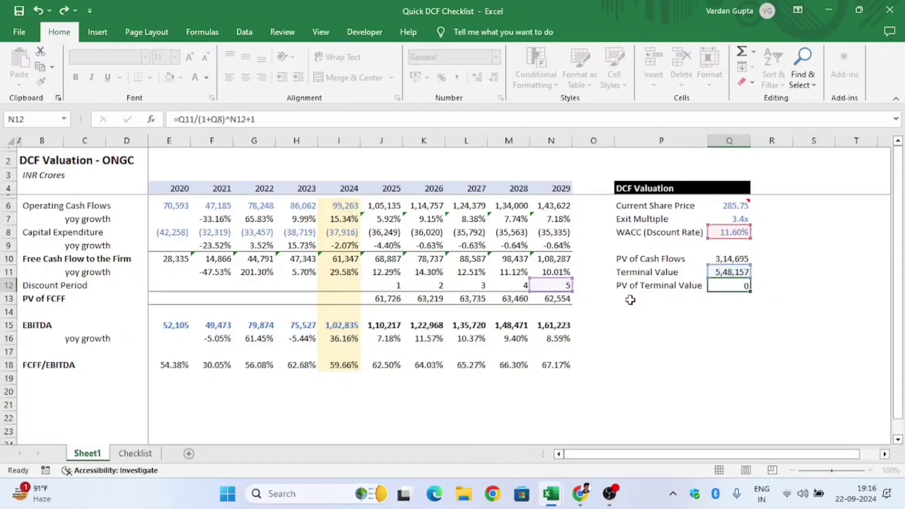
# Apply only the formatting of the Terminal Value cell Q11 to Q12.
pyautogui.press('Up')
pyautogui.press('Up')
pyautogui.hotkey('ctrl', 'c')
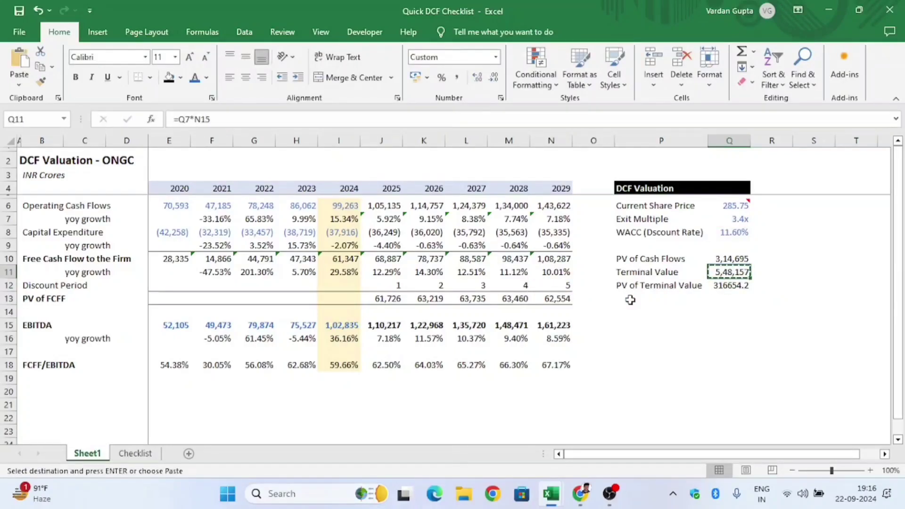
pyautogui.press('Down')
pyautogui.hotkey('ctrl', 'alt', 'v')
pyautogui.press('t')
pyautogui.press('Return')
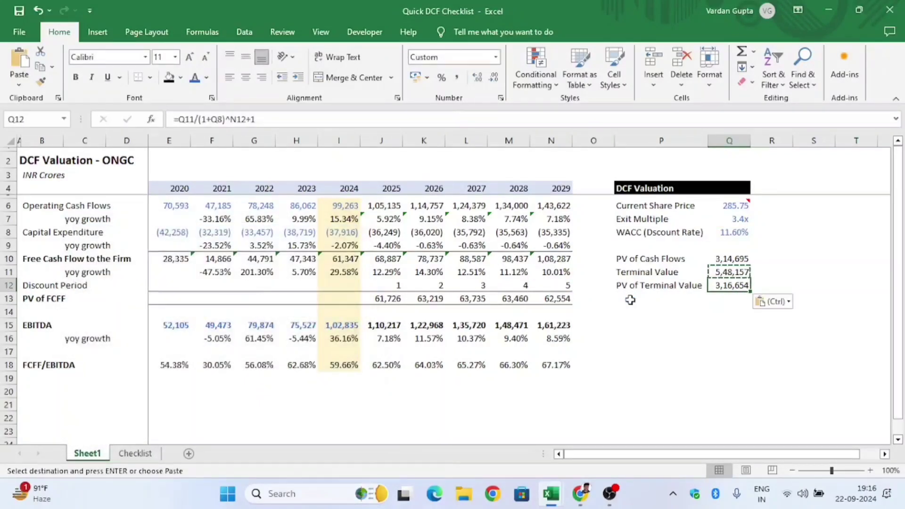
pyautogui.press('Escape')
# Start a compounding example beside the valuation with 100 in S12 and 3% in S13.
pyautogui.press('Right')
pyautogui.press('Right')
pyautogui.write('0')
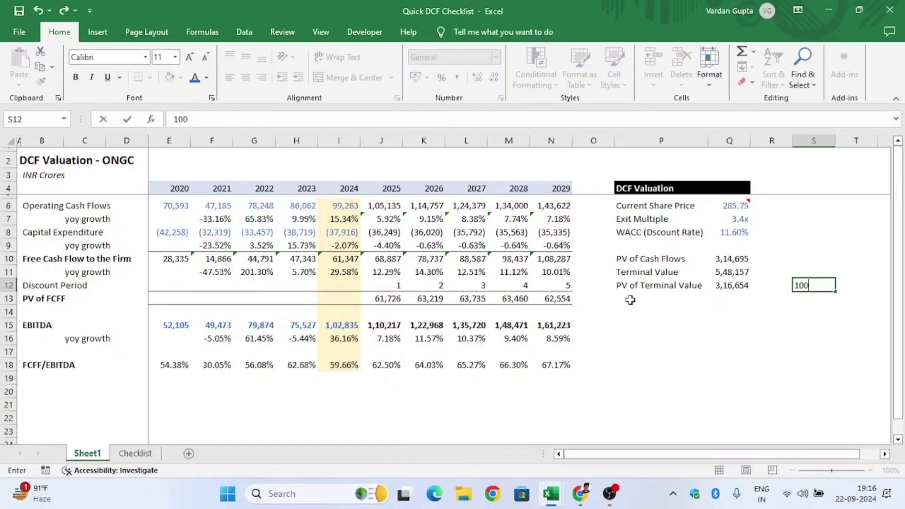
pyautogui.press('Return')
pyautogui.write('3%')
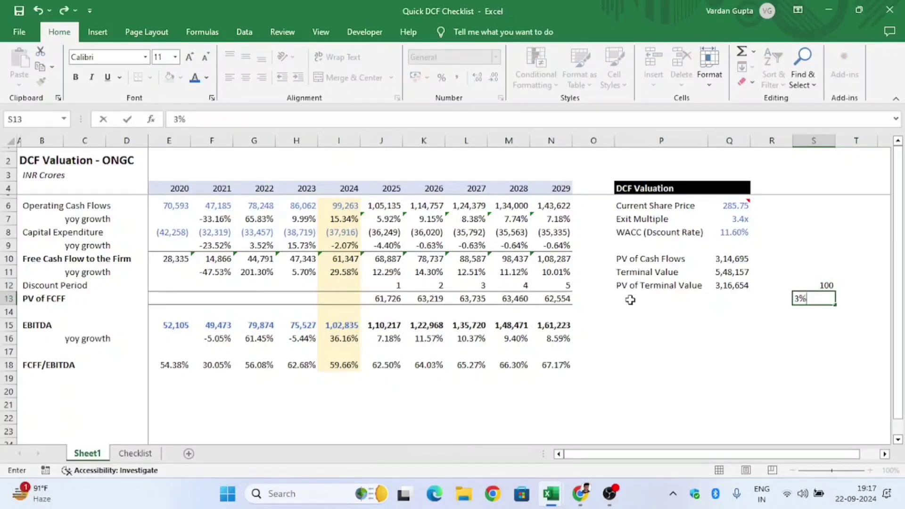
pyautogui.press('Return')
# Calculate the example's one-year future value in S14 with =S12*(1+S13) and check its references.
pyautogui.write('=')
pyautogui.press('Up')
pyautogui.press('Up')
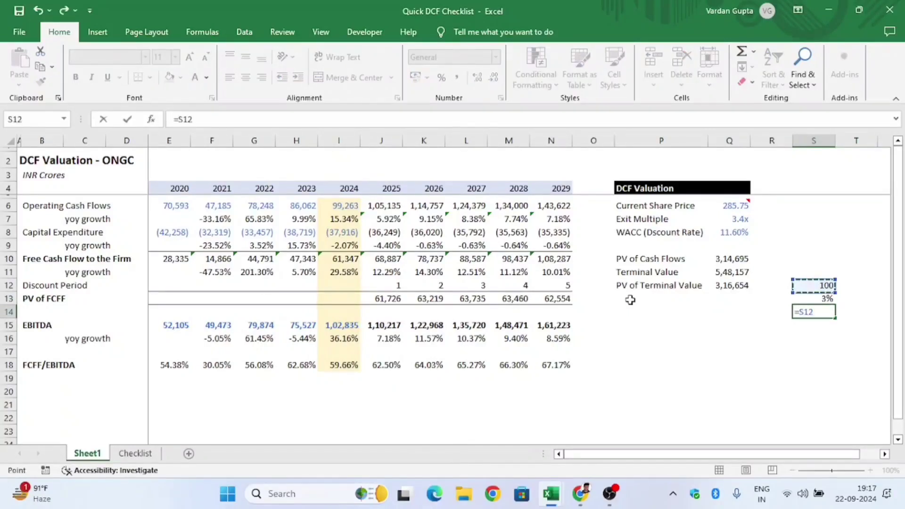
pyautogui.write('*(')
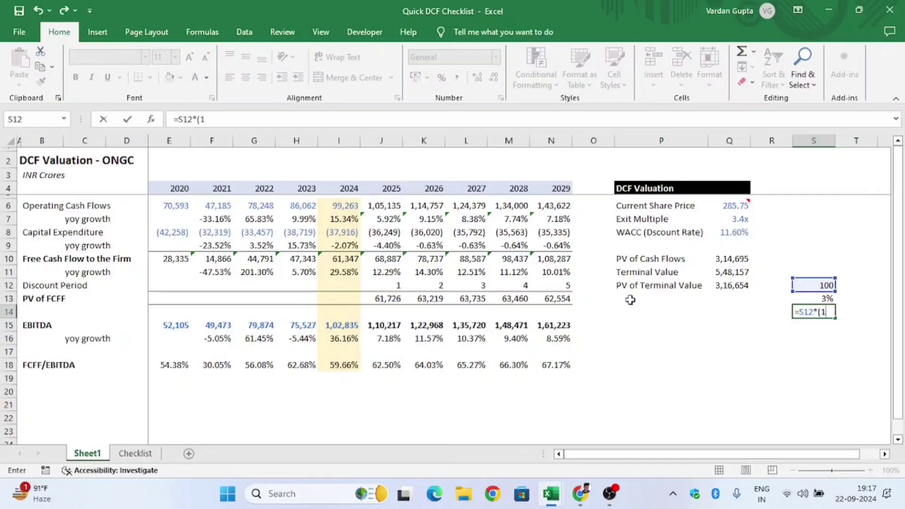
pyautogui.write('1+')
pyautogui.press('Up')
pyautogui.write(')')
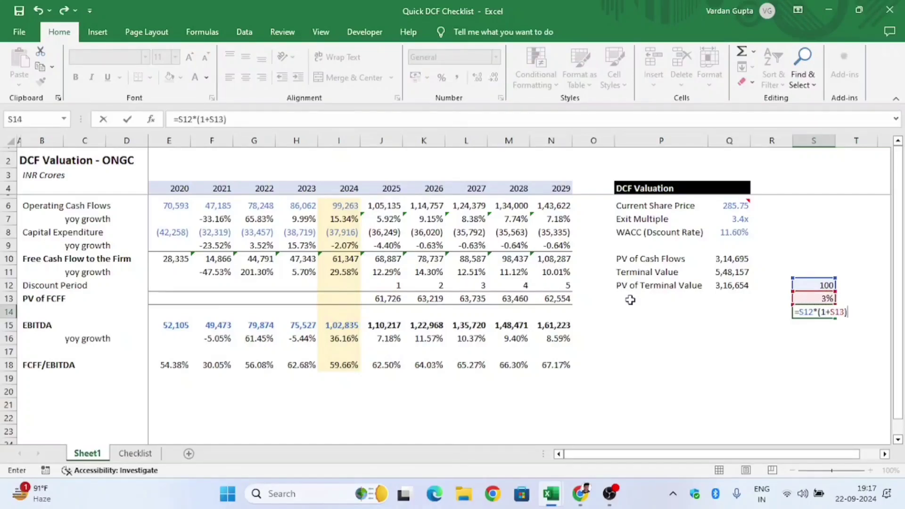
pyautogui.press('Return')
pyautogui.press('Up')
pyautogui.press('F2')
pyautogui.press('Escape')
# Extend the S14 formula to two years as =S12*(1+S13)^2 and check its references.
pyautogui.press('F2')
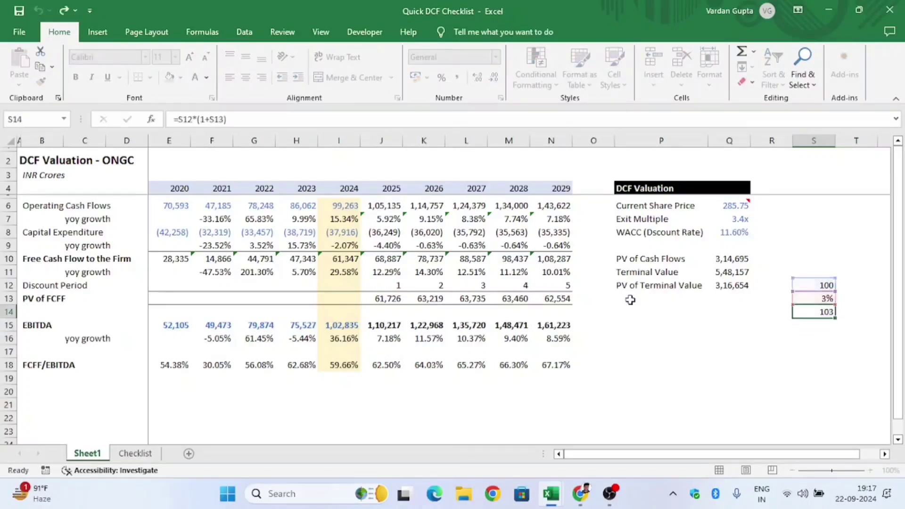
pyautogui.write('^2')
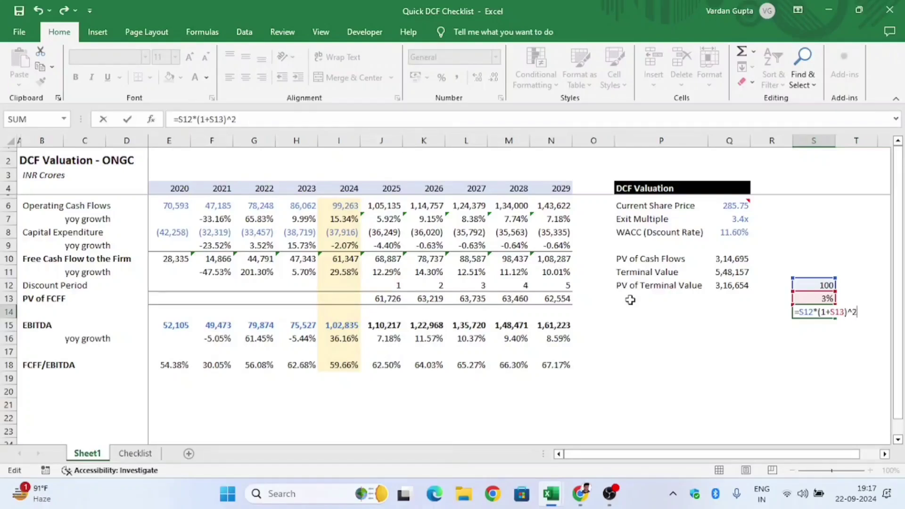
pyautogui.press('Return')
pyautogui.press('Up')
pyautogui.press('F2')
pyautogui.press('Escape')
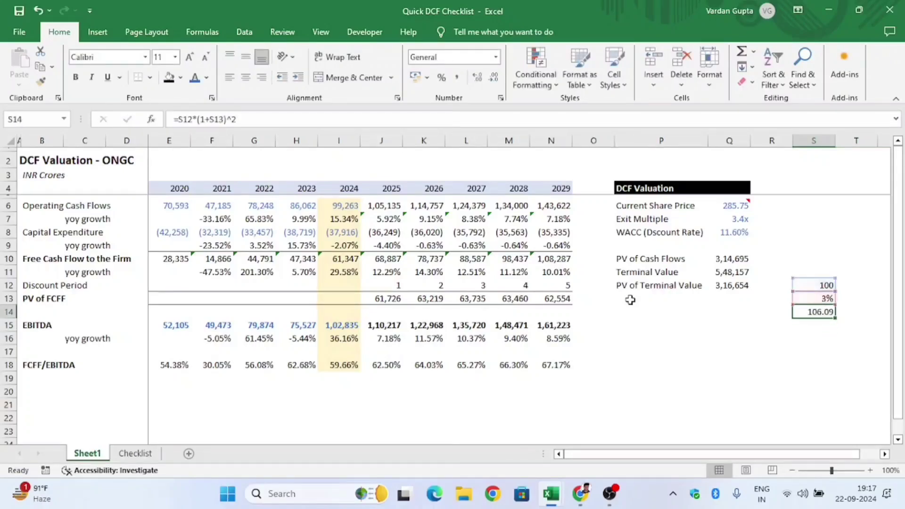
pyautogui.press('F2')
pyautogui.press('Escape')
# Enter 106.09 in T12 as the starting amount of a discounting example.
pyautogui.press('Left')
pyautogui.press('Left')
pyautogui.press('Up')
pyautogui.press('Up')
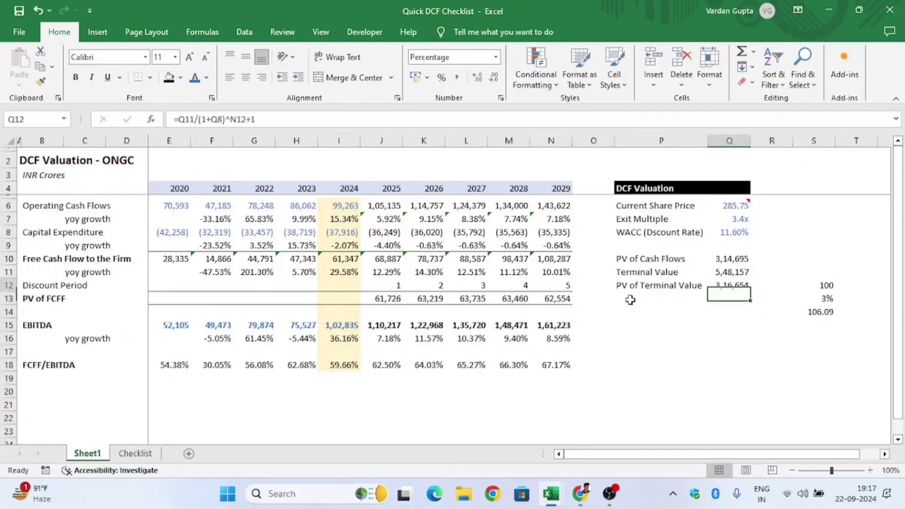
pyautogui.press('Up')
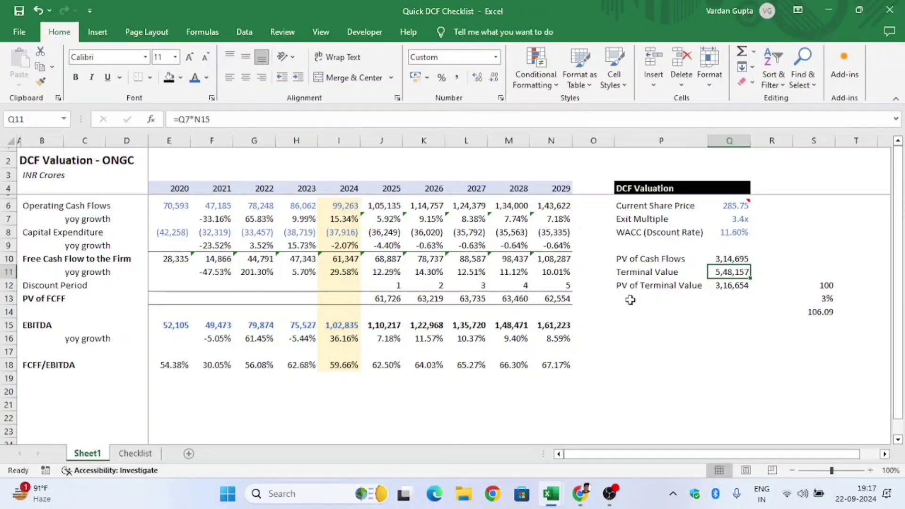
pyautogui.press('Right')
pyautogui.press('Right')
pyautogui.press('Right')
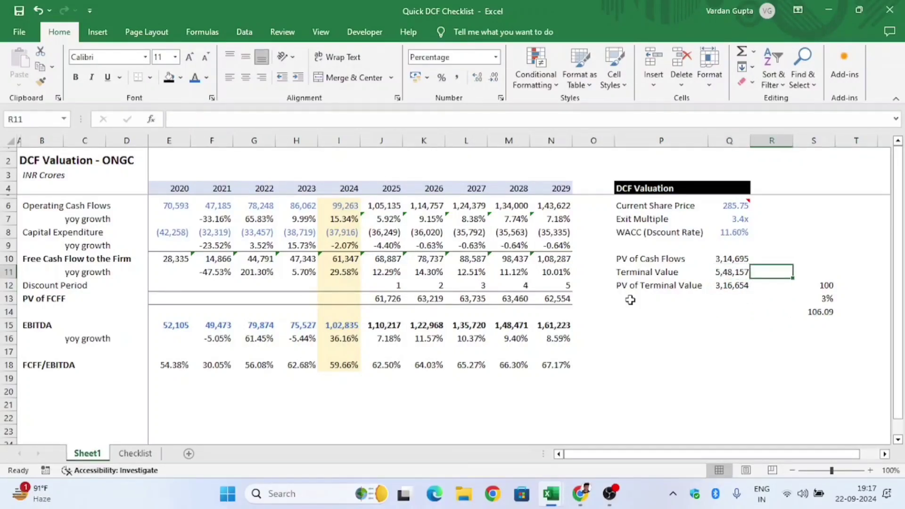
pyautogui.press('Down')
pyautogui.write('10')
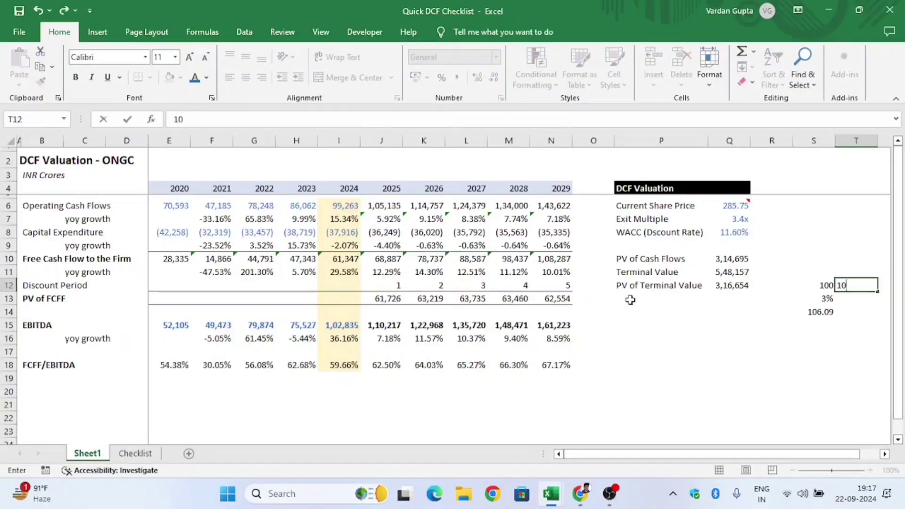
pyautogui.write('6.09')
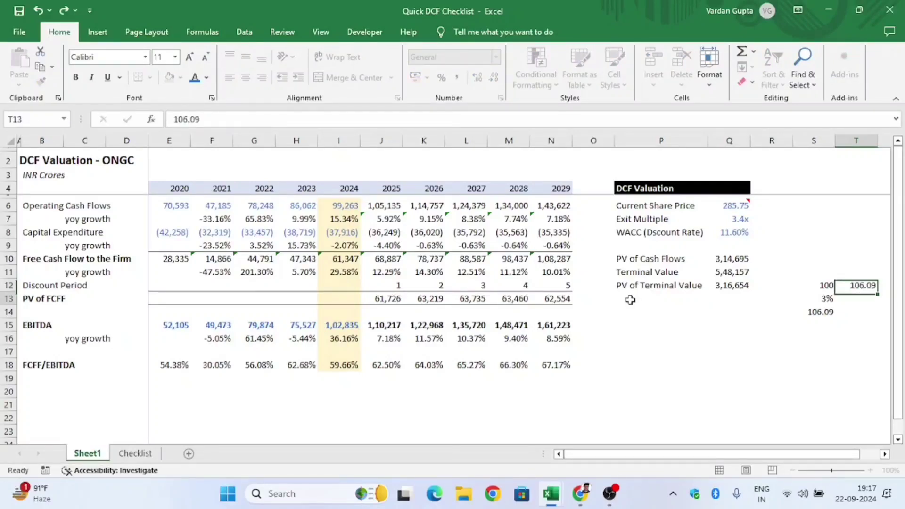
pyautogui.press('Return')
# Review the WACC in Q8 and the PV of Terminal Value formula in Q12.
pyautogui.press('Left')
pyautogui.press('Left')
pyautogui.press('Left')
pyautogui.press('Up')
pyautogui.press('Up')
pyautogui.press('Up')
pyautogui.press('Up')
pyautogui.press('Up')
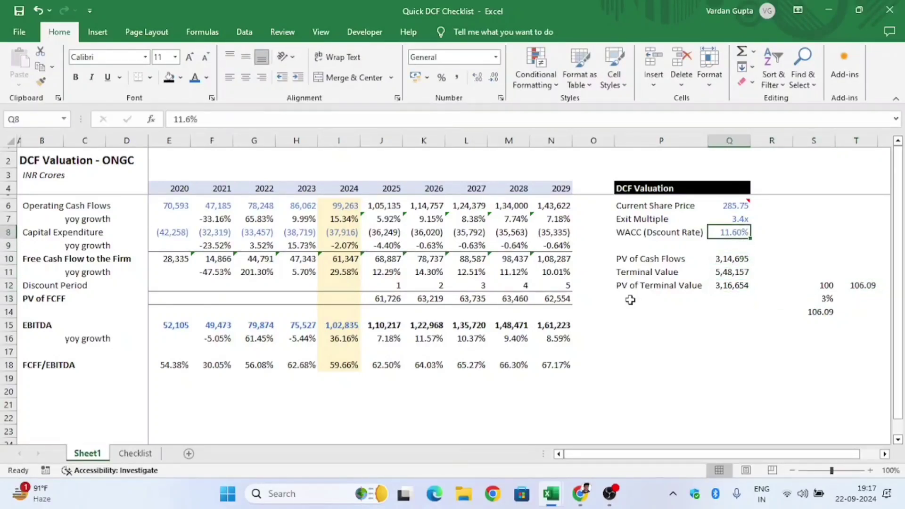
pyautogui.press('Down')
pyautogui.press('Down')
pyautogui.press('Down')
pyautogui.press('Down')
pyautogui.press('F2')
pyautogui.press('Return')
# Enter 3% in T13 as the discount rate of the discounting example.
pyautogui.press('Right')
pyautogui.press('Right')
pyautogui.press('Right')
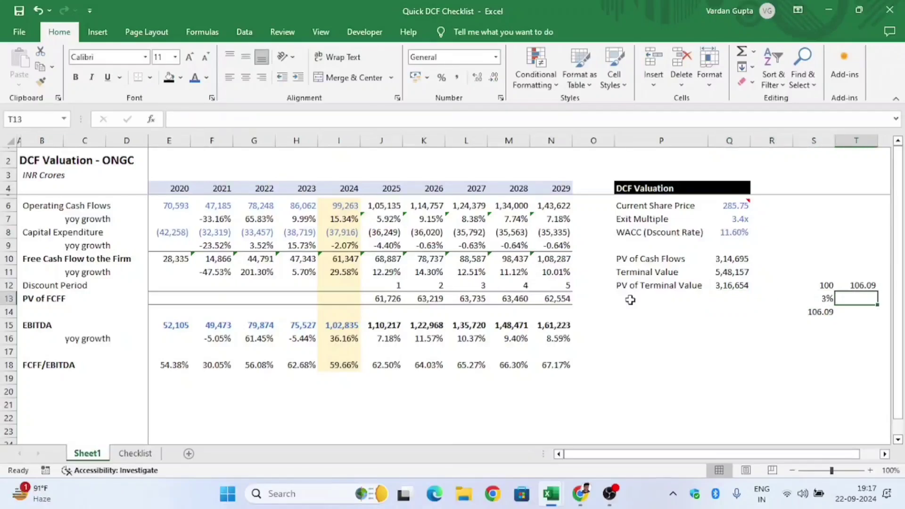
pyautogui.write('3%')
pyautogui.press('Return')
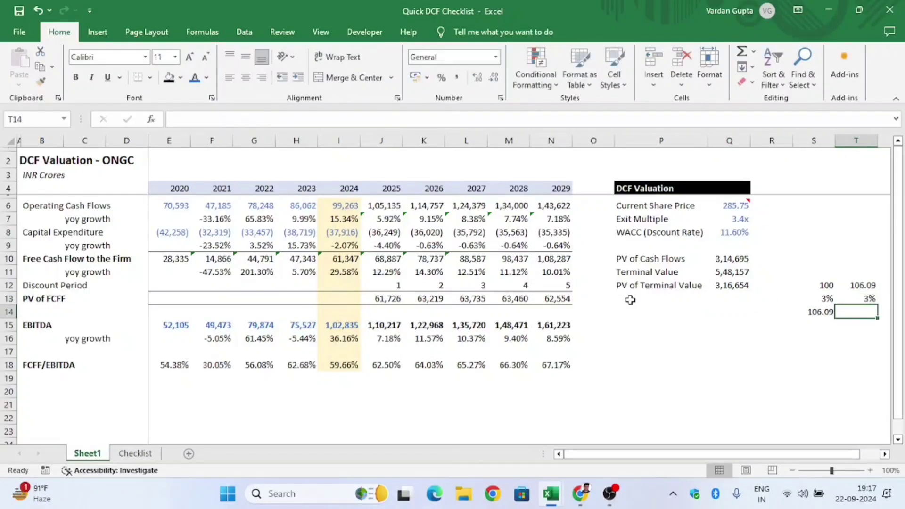
# Enter =T12/(1+T13)^2 in T14 to discount the example amount back two years.
pyautogui.write('=')
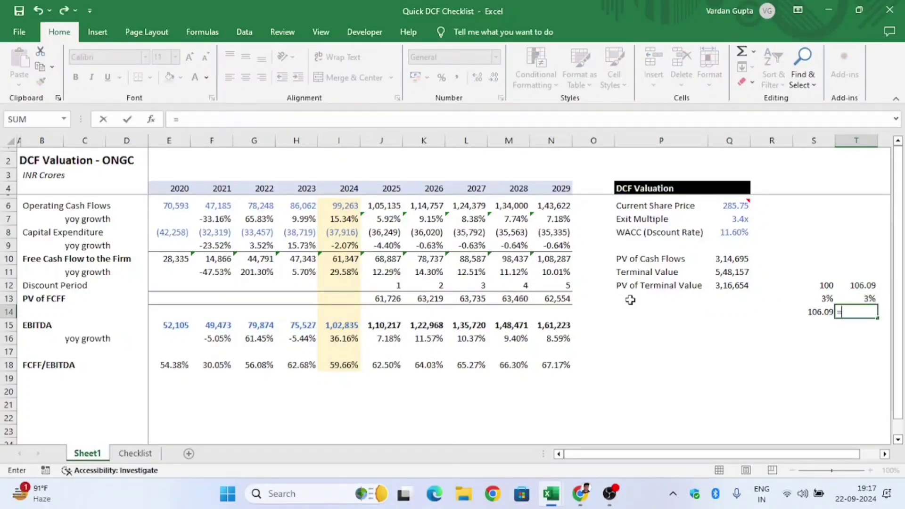
pyautogui.press('Up')
pyautogui.press('Up')
pyautogui.write('/')
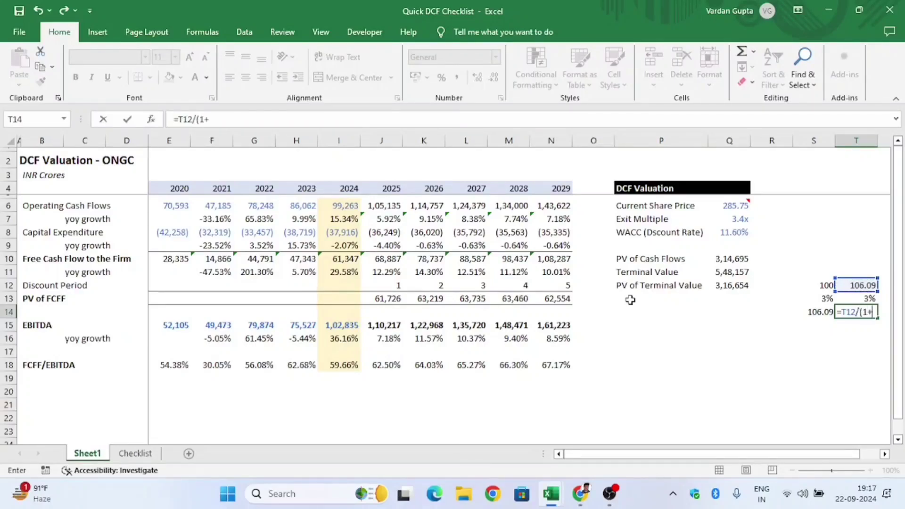
pyautogui.write('(1+')
pyautogui.press('Up')
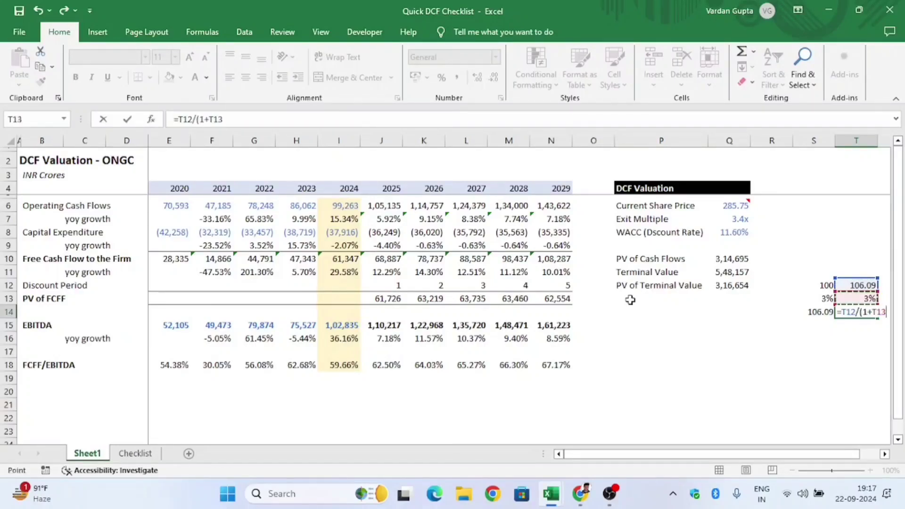
pyautogui.write(')^2')
pyautogui.press('Return')
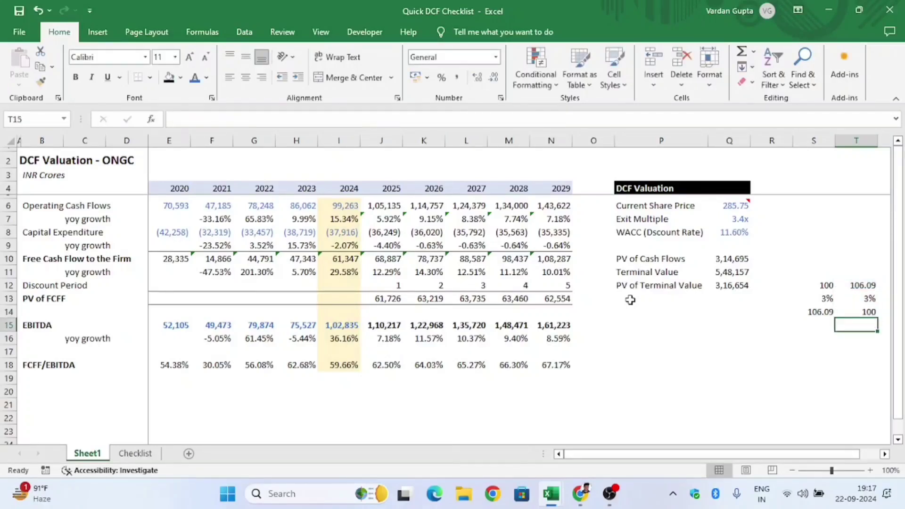
# Correct the PV of Terminal Value formula in Q12 to =Q11/((1+Q8)^(N12+1)), bracketing the exponent and the whole denominator.
pyautogui.press('Up')
pyautogui.press('Left')
pyautogui.press('Left')
pyautogui.press('Left')
pyautogui.press('Up')
pyautogui.press('Up')
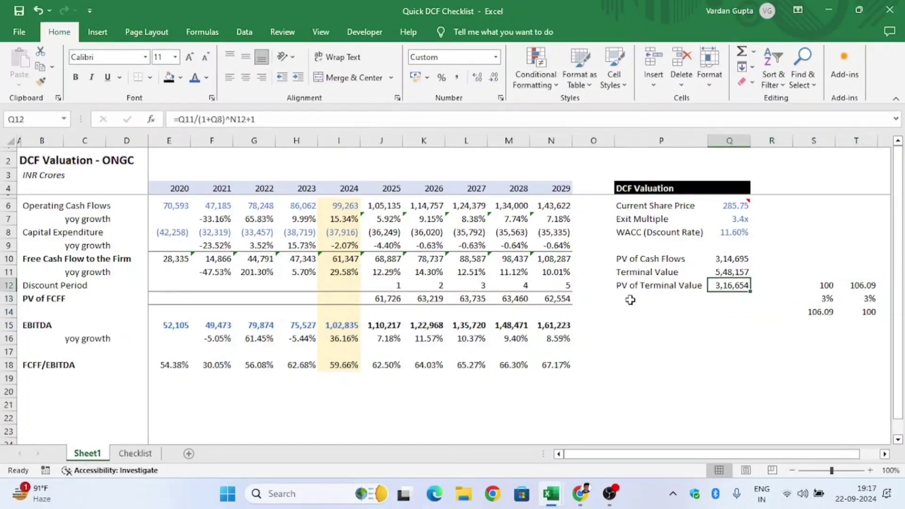
pyautogui.press('F2')
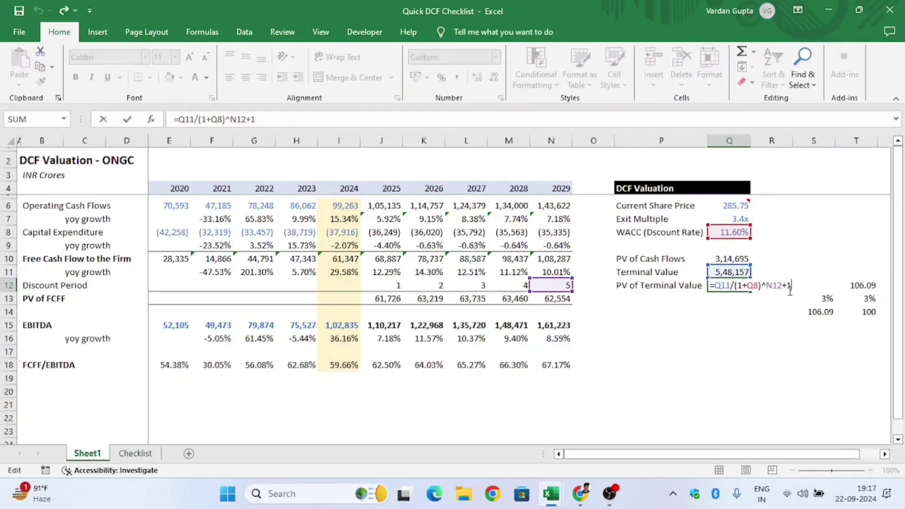
pyautogui.moveTo(765, 285); pyautogui.dragTo(803, 286)
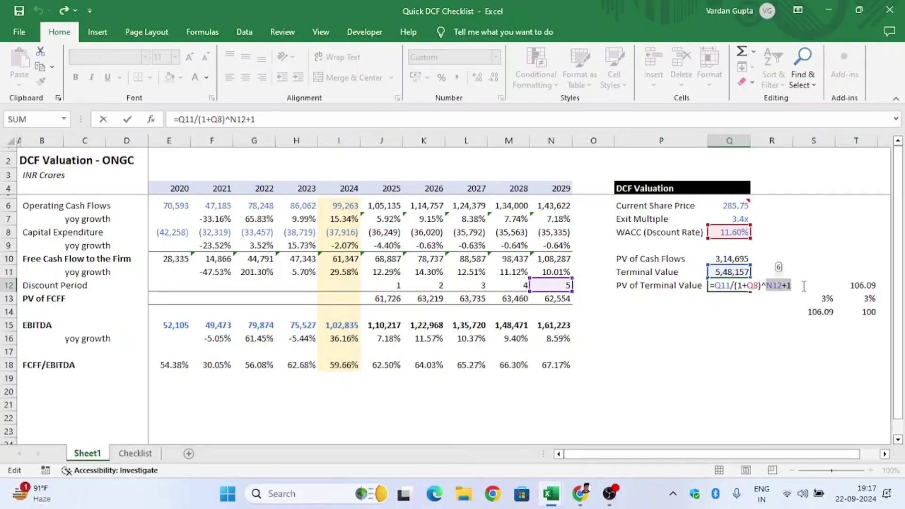
pyautogui.press('Left')
pyautogui.write('(')
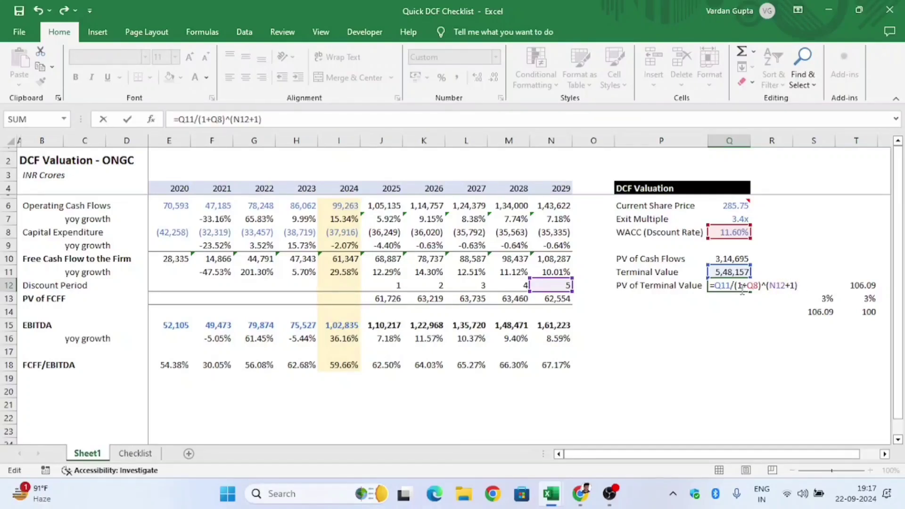
pyautogui.write('(')
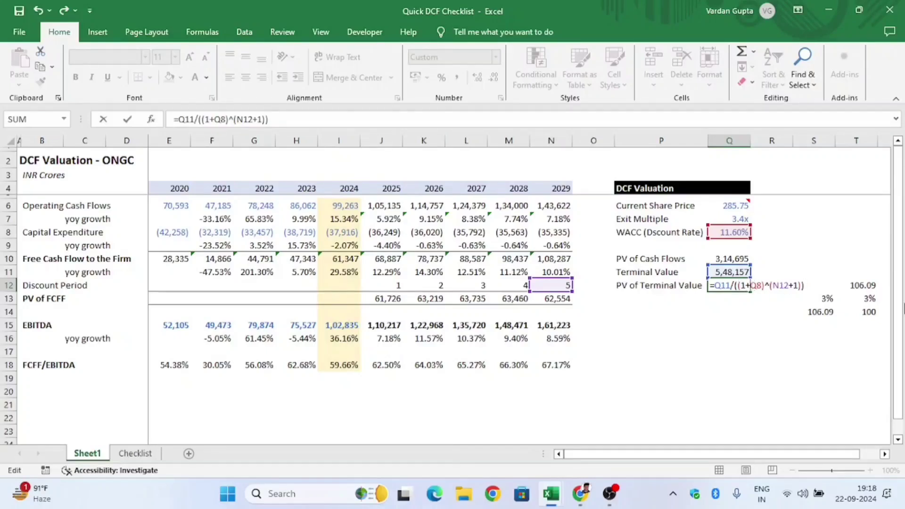
pyautogui.doubleClick(755, 285)
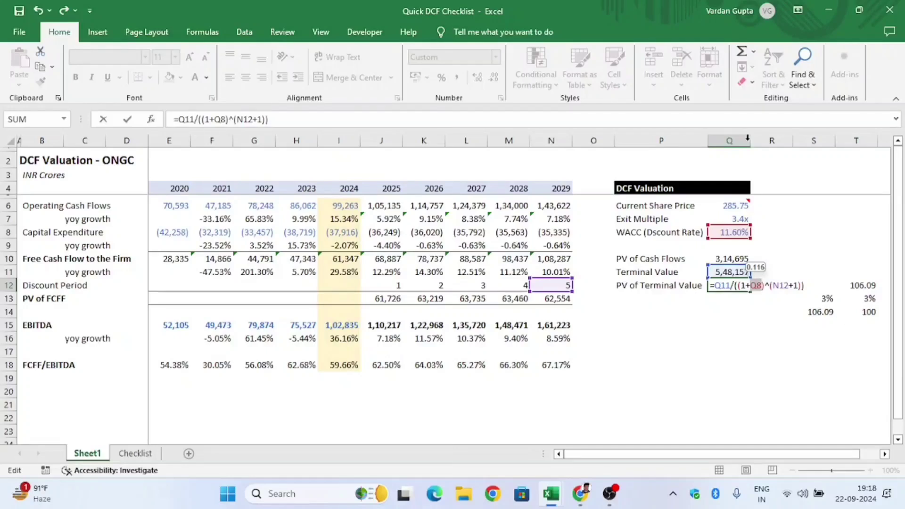
pyautogui.press('Left')
pyautogui.press('Left')
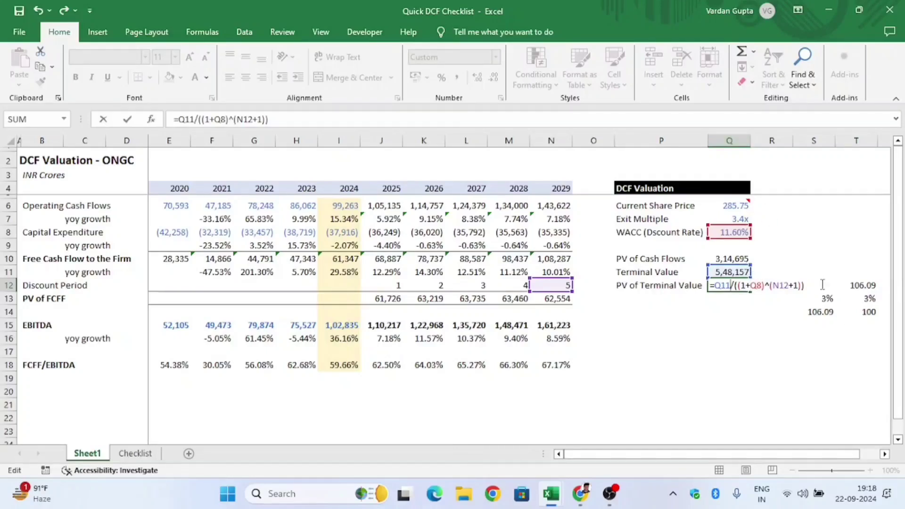
pyautogui.press('Left')
pyautogui.press('Left')
pyautogui.press('Left')
pyautogui.press('Return')
pyautogui.press('Up')
pyautogui.press('F2')
# Clear the compounding and discounting example from S12:T14.
pyautogui.press('Tab')
pyautogui.press('Tab')
pyautogui.hotkey('shift', 'Down')
pyautogui.hotkey('shift', 'Down')
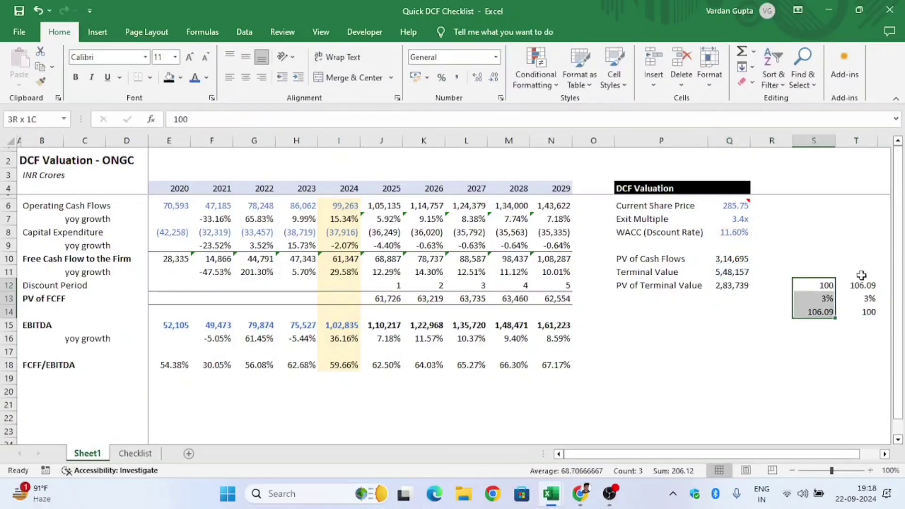
pyautogui.hotkey('shift', 'Right')
pyautogui.press('Delete')
# Step through the Q12 PV of Terminal Value calculation with Evaluate Formula until the final result, and close the evaluation.
pyautogui.press('Left')
pyautogui.press('Left')
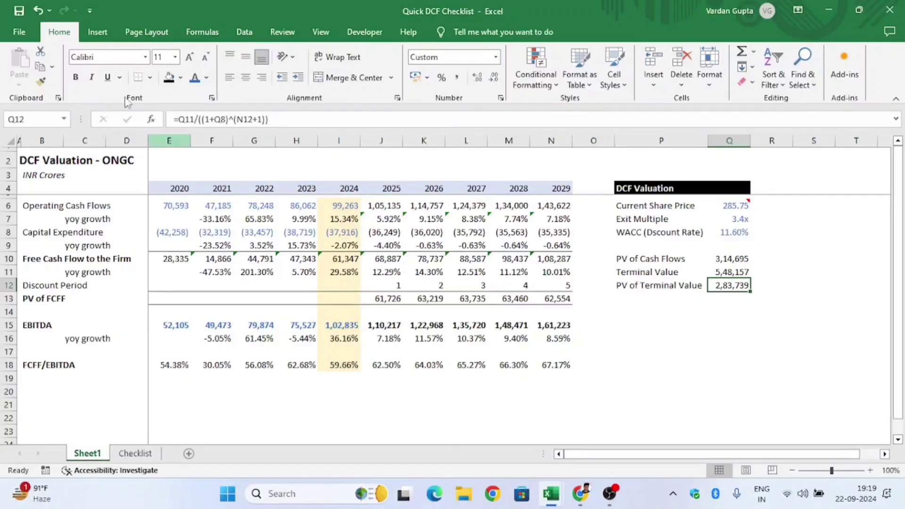
pyautogui.click(202, 33)
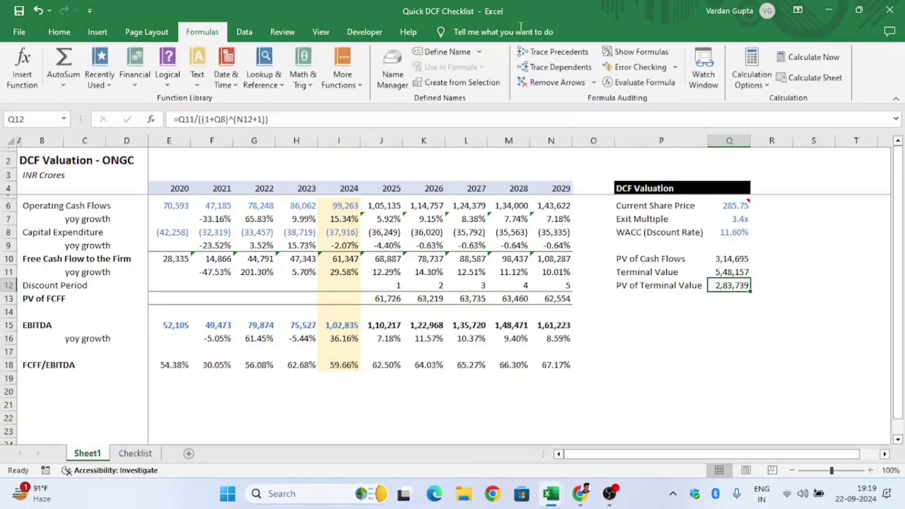
pyautogui.click(617, 84)
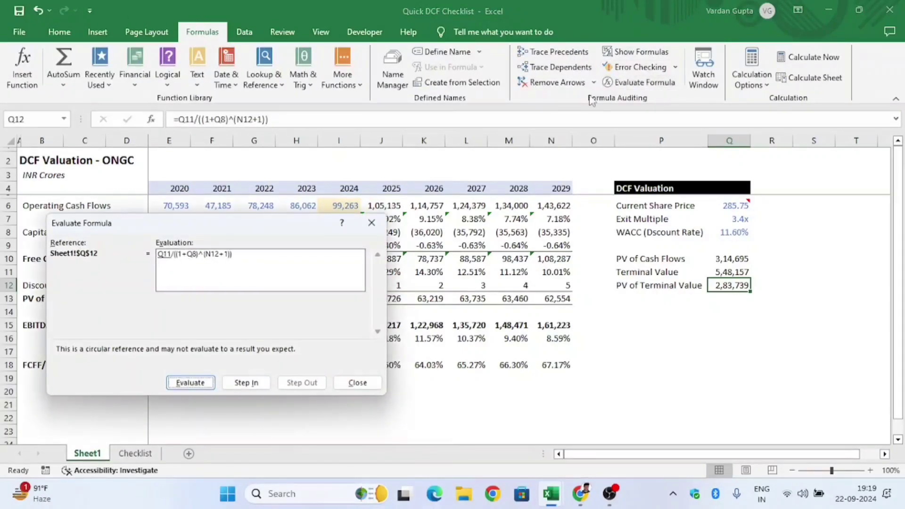
pyautogui.click(209, 382)
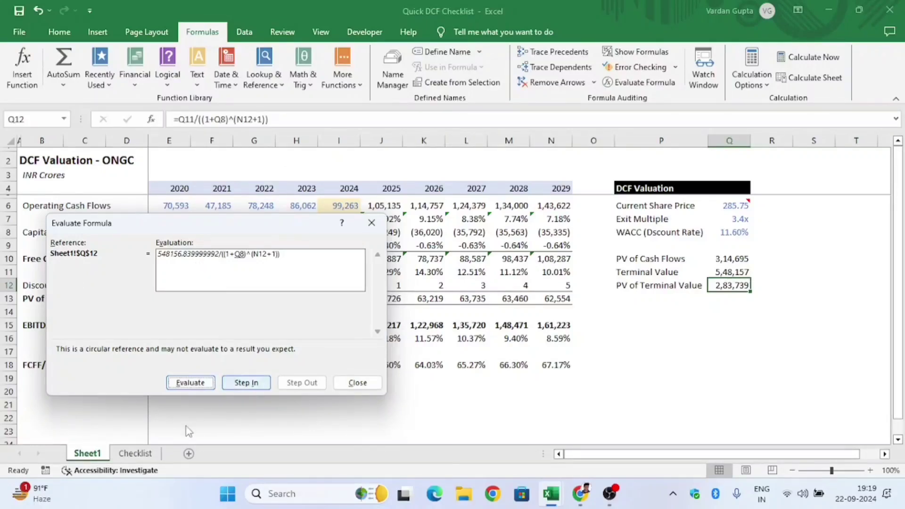
pyautogui.click(190, 383)
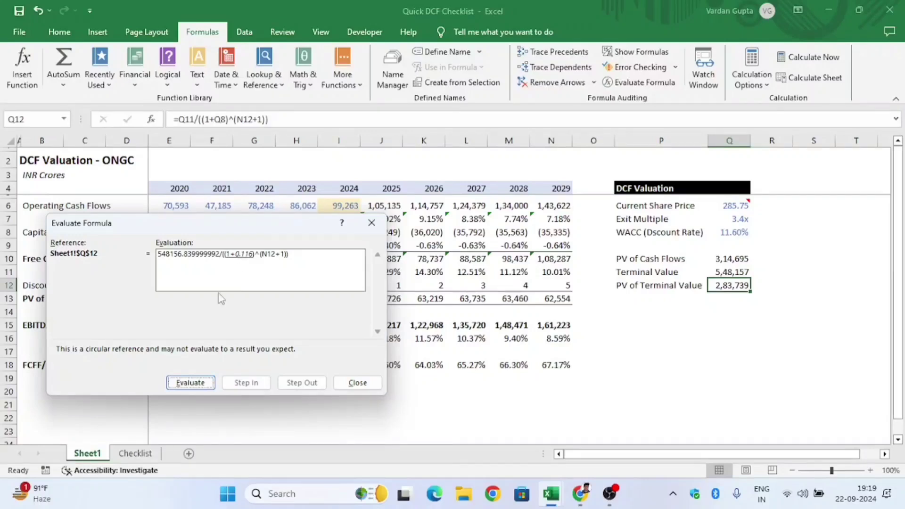
pyautogui.click(198, 388)
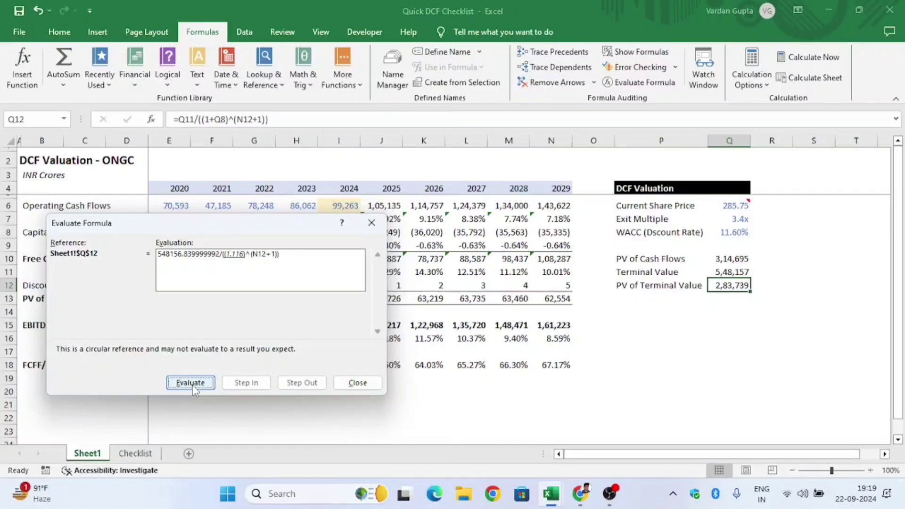
pyautogui.click(192, 383)
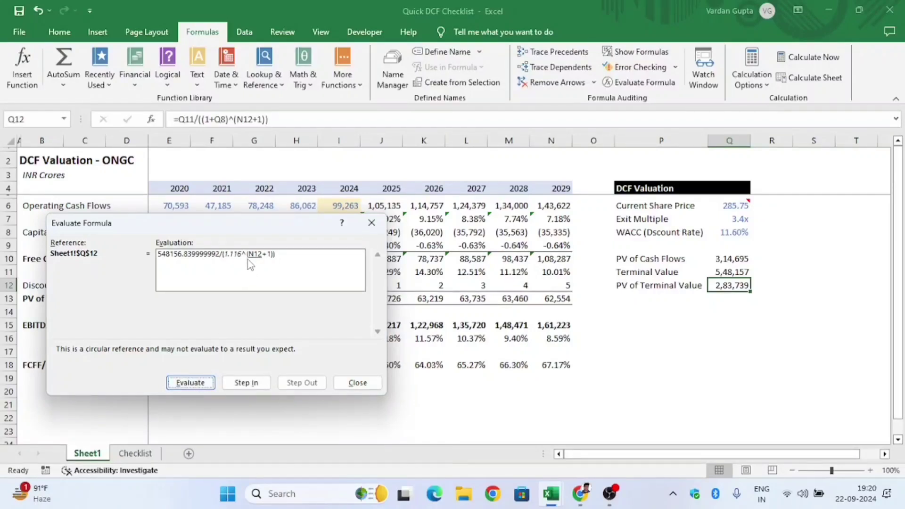
pyautogui.click(201, 384)
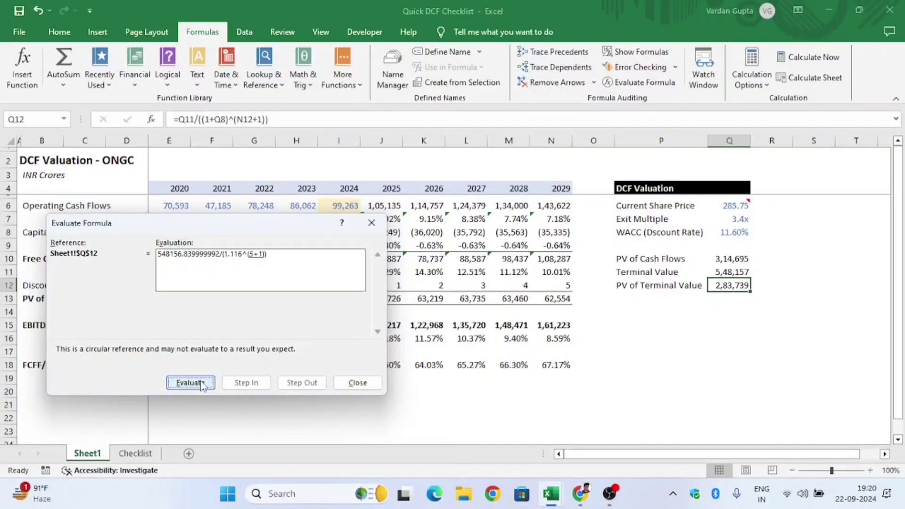
pyautogui.click(202, 383)
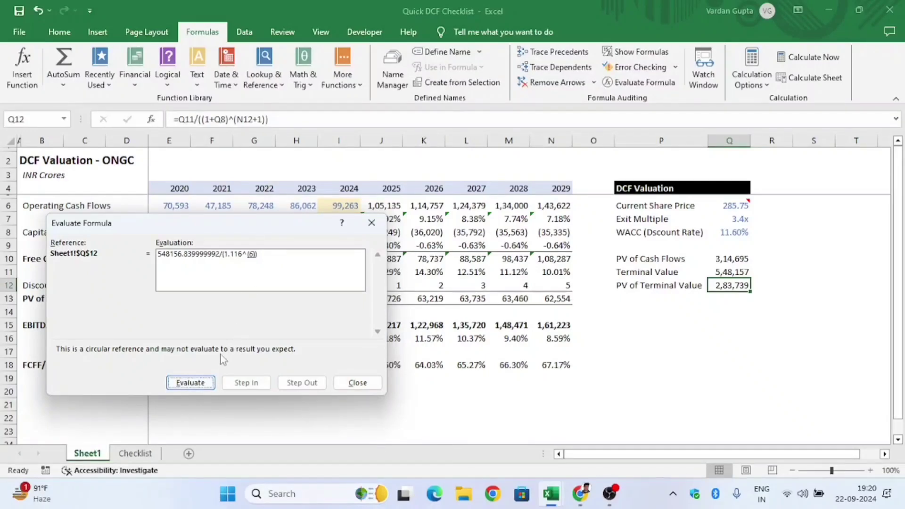
pyautogui.click(202, 384)
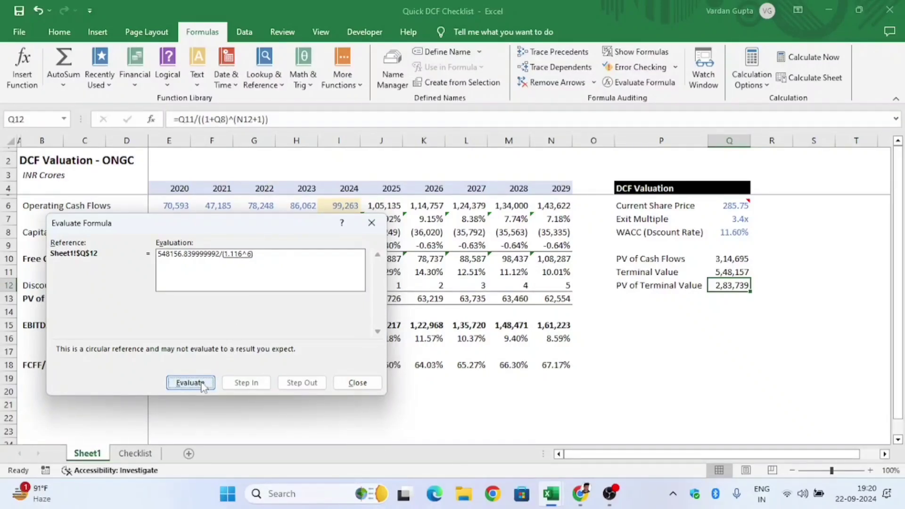
pyautogui.click(202, 383)
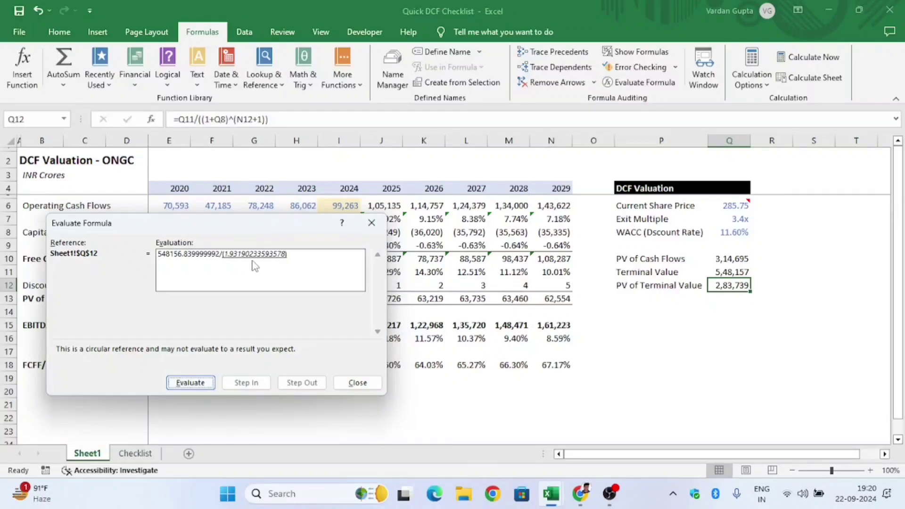
pyautogui.click(190, 382)
pyautogui.click(200, 385)
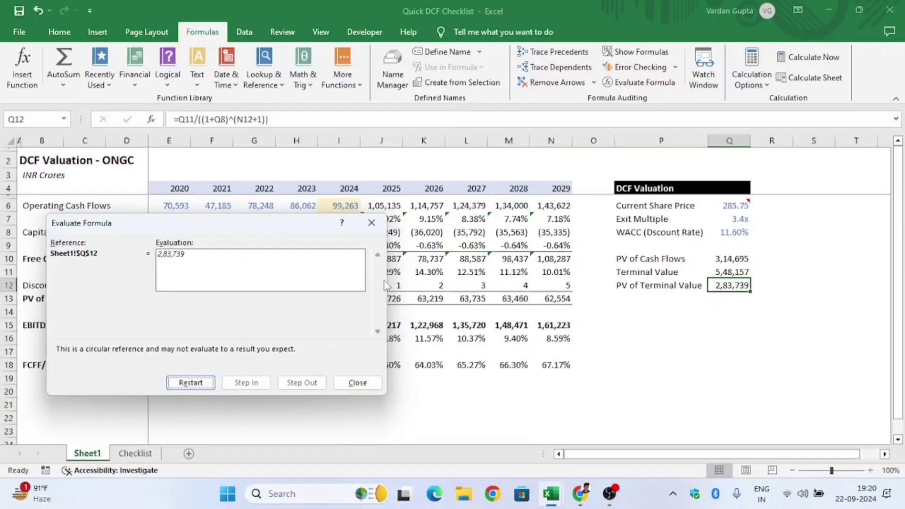
pyautogui.click(343, 383)
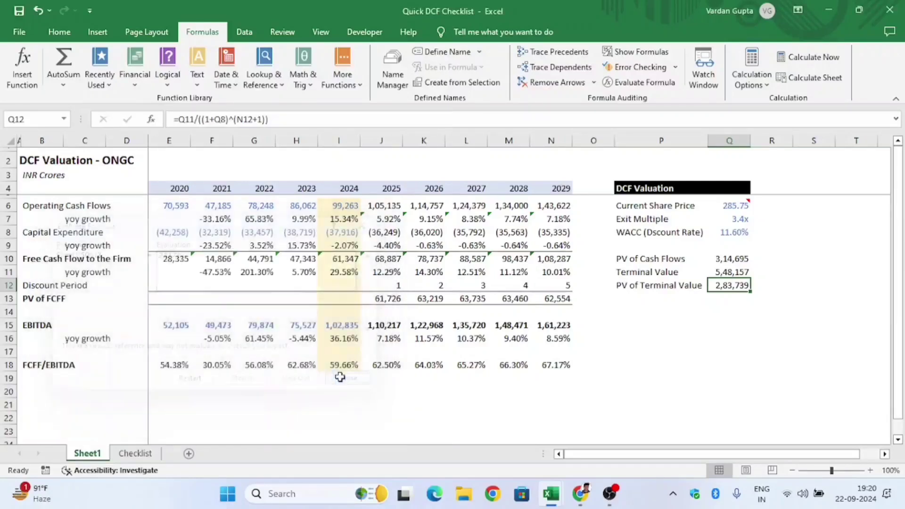
# Recheck the cell references of the PV of Terminal Value formula in Q12 without changing it.
pyautogui.press('F2')
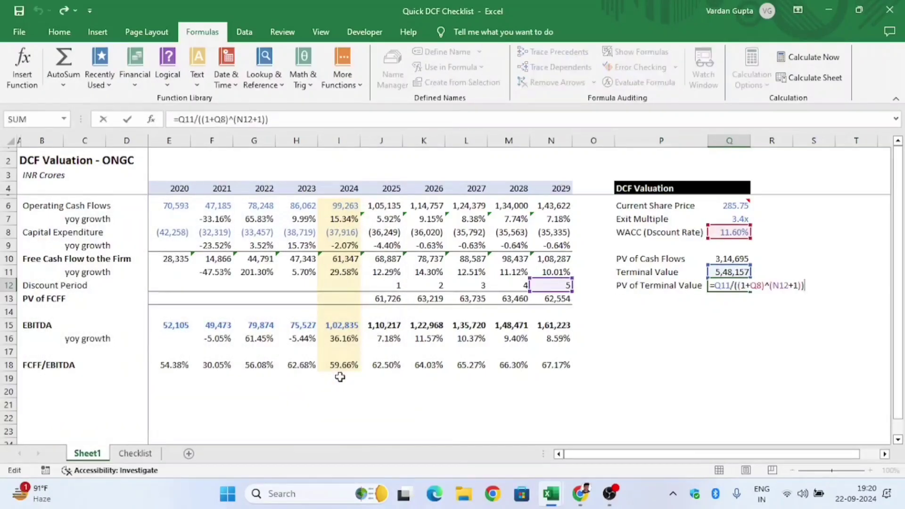
pyautogui.press('Escape')
pyautogui.press('F2')
pyautogui.press('Escape')
pyautogui.press('Left')
pyautogui.press('Right')
pyautogui.press('F2')
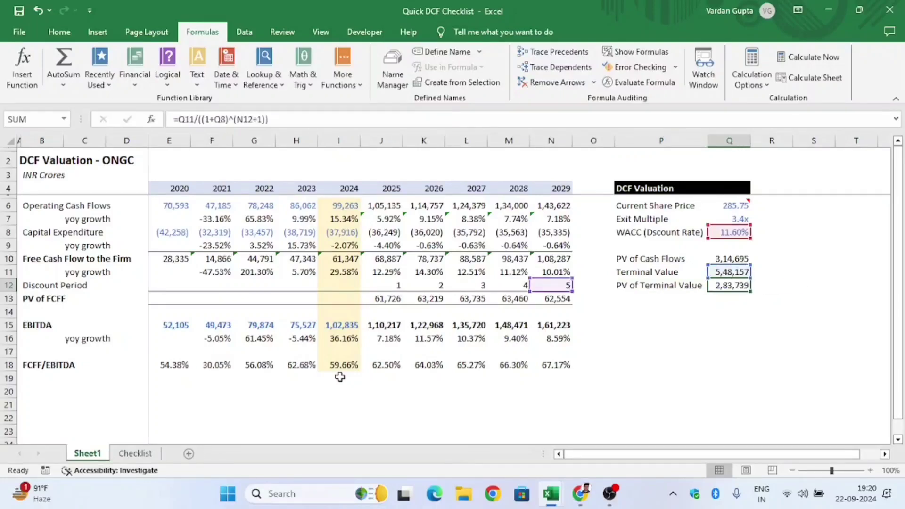
pyautogui.press('Escape')
# Add the label Enterprise Value in P13, below PV of Terminal Value.
pyautogui.press('Left')
pyautogui.press('Down')
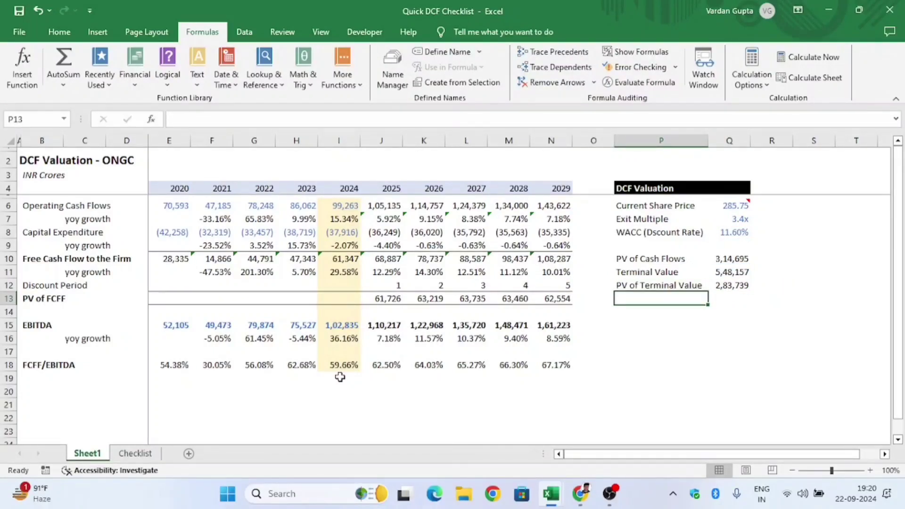
pyautogui.write('Enterpr')
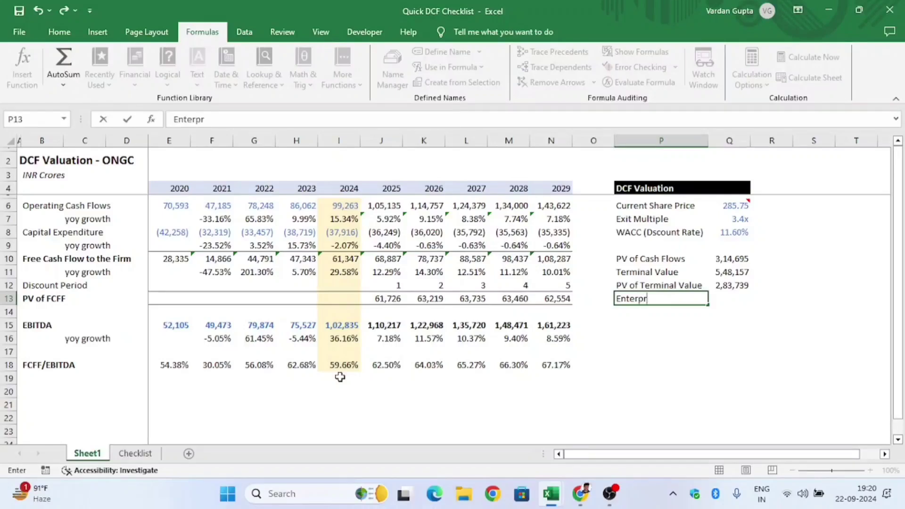
pyautogui.write('ise Value')
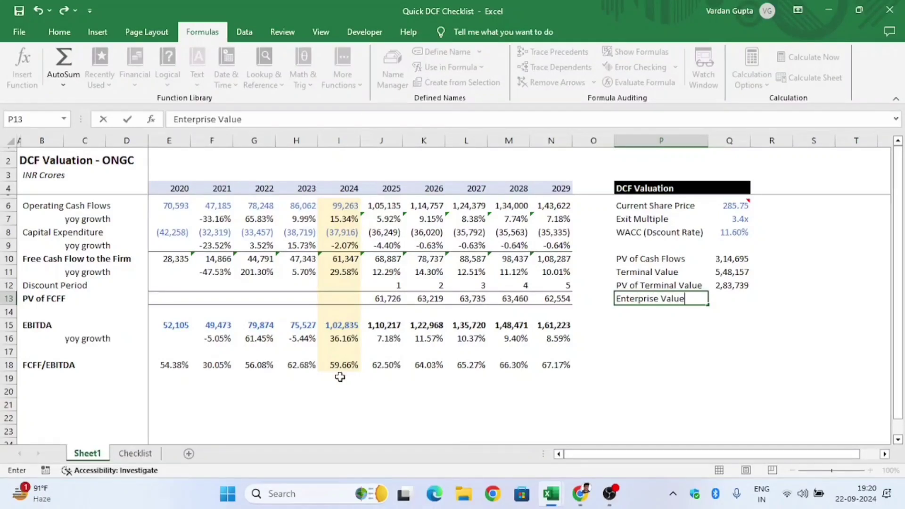
pyautogui.press('Return')
# Calculate the Enterprise Value in Q13 as =Q12+Q10, adding the present values of the terminal value and cash flows.
pyautogui.press('Up')
pyautogui.press('Right')
pyautogui.write('=')
pyautogui.press('Up')
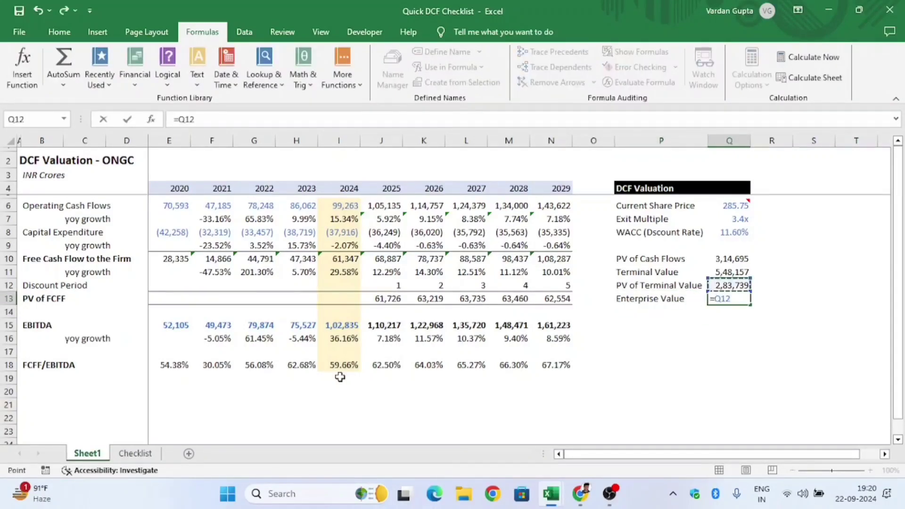
pyautogui.write('+')
pyautogui.press('Up')
pyautogui.press('Up')
pyautogui.press('Up')
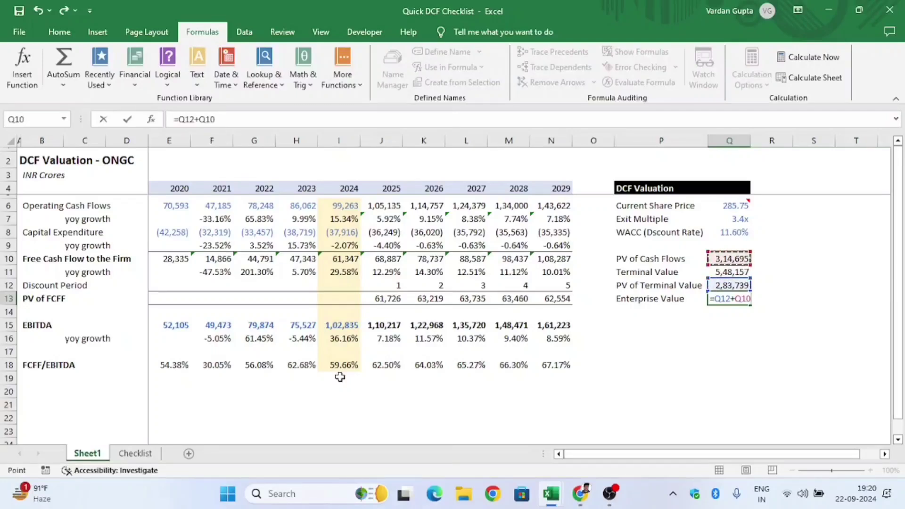
pyautogui.press('Return')
# Copy only the formatting of Q12 to the Enterprise Value in Q13 with Paste Special Formats, and check the formula's references.
pyautogui.press('Up')
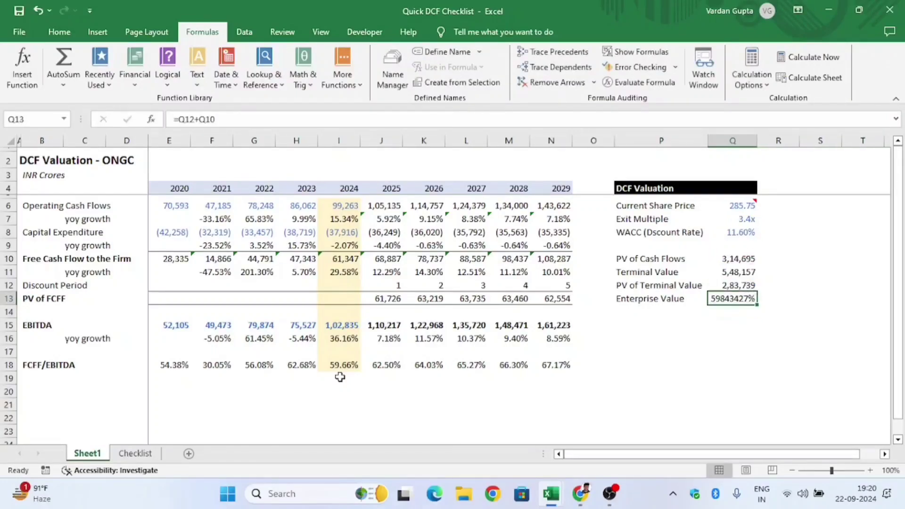
pyautogui.press('Up')
pyautogui.hotkey('ctrl', 'c')
pyautogui.press('Down')
pyautogui.hotkey('ctrl', 'alt', 'v')
pyautogui.press('t')
pyautogui.press('Return')
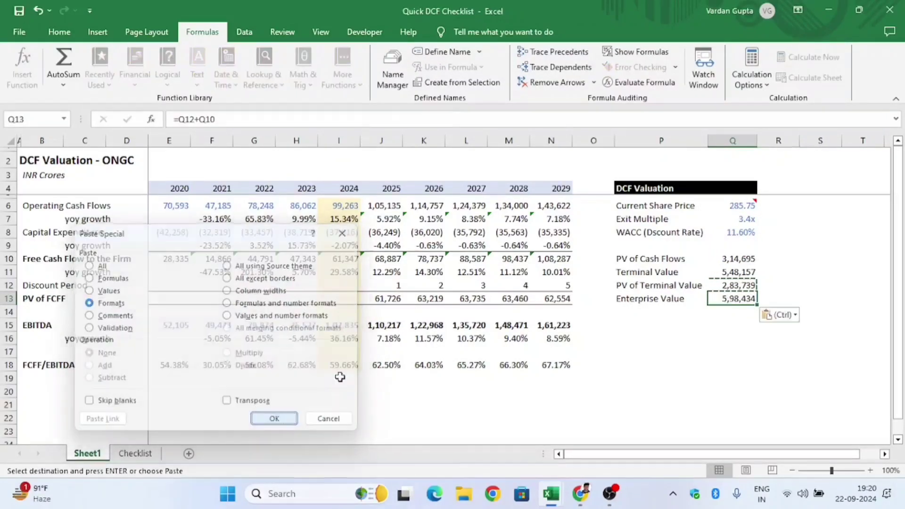
pyautogui.press('Escape')
pyautogui.press('F2')
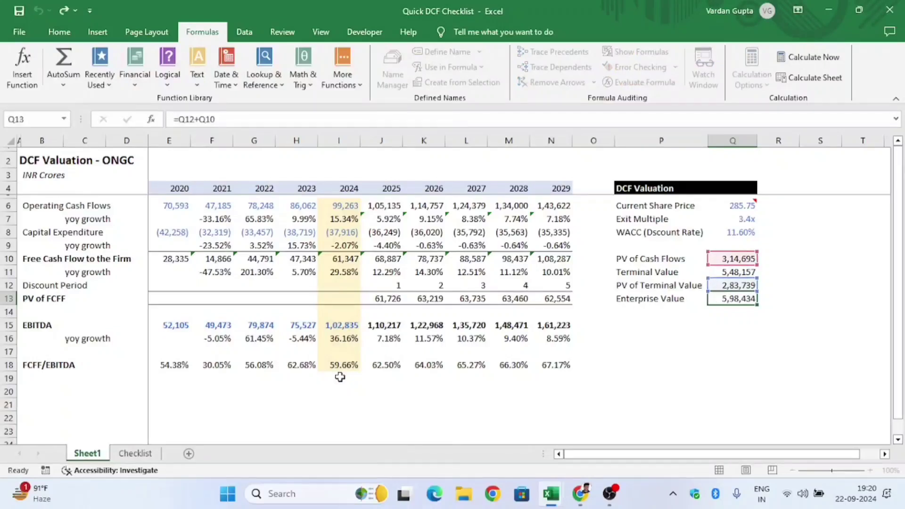
# Enter Equity Value in S13 as the first line of a side note beside the Enterprise Value.
pyautogui.press('Escape')
pyautogui.press('Left')
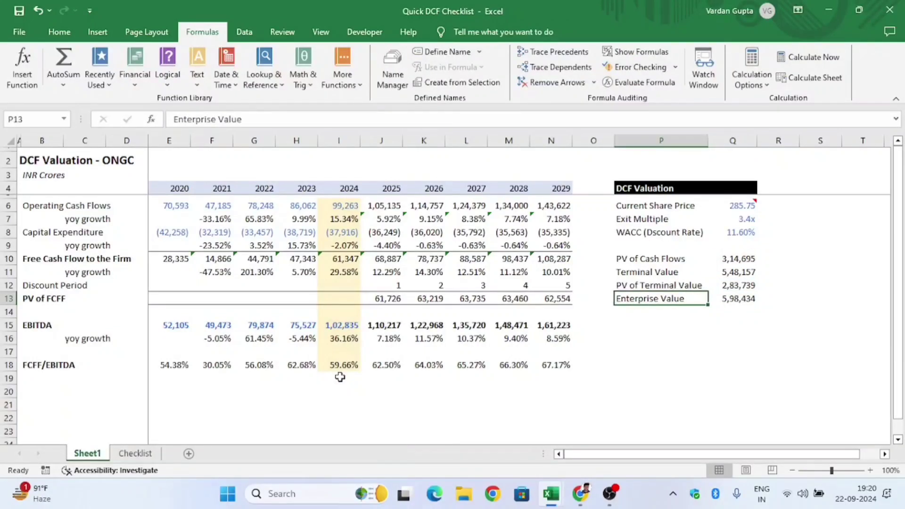
pyautogui.press('Right')
pyautogui.press('Right')
pyautogui.press('Right')
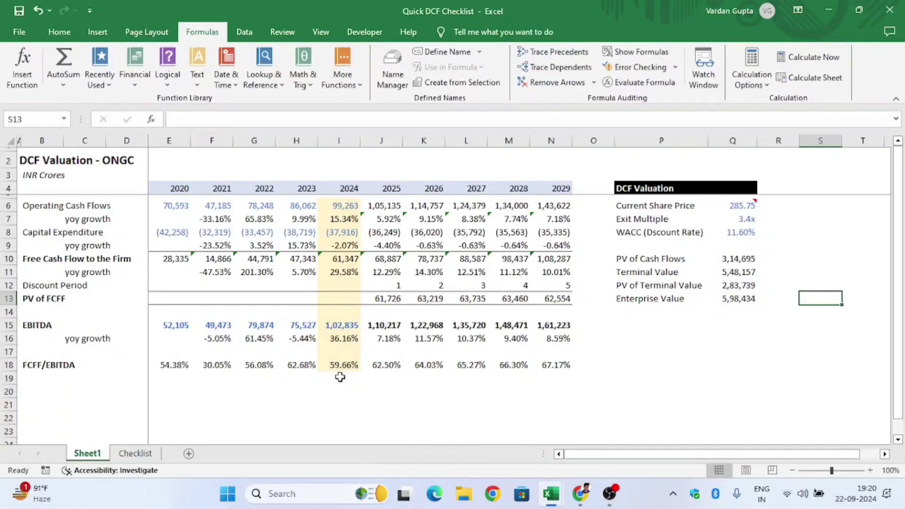
pyautogui.write('Equi')
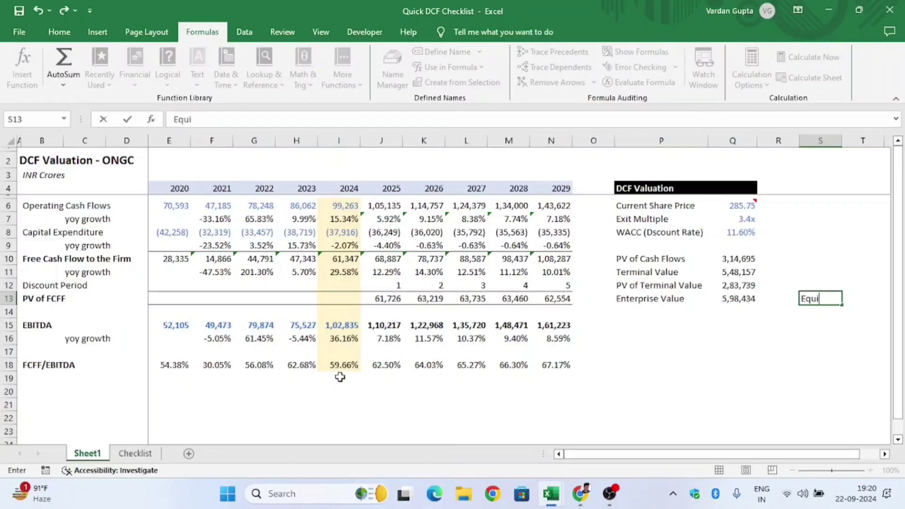
pyautogui.write('ty Value')
pyautogui.press('Return')
# Enter + Debt as plain text in S14, below Equity Value in the side note.
pyautogui.write('+')
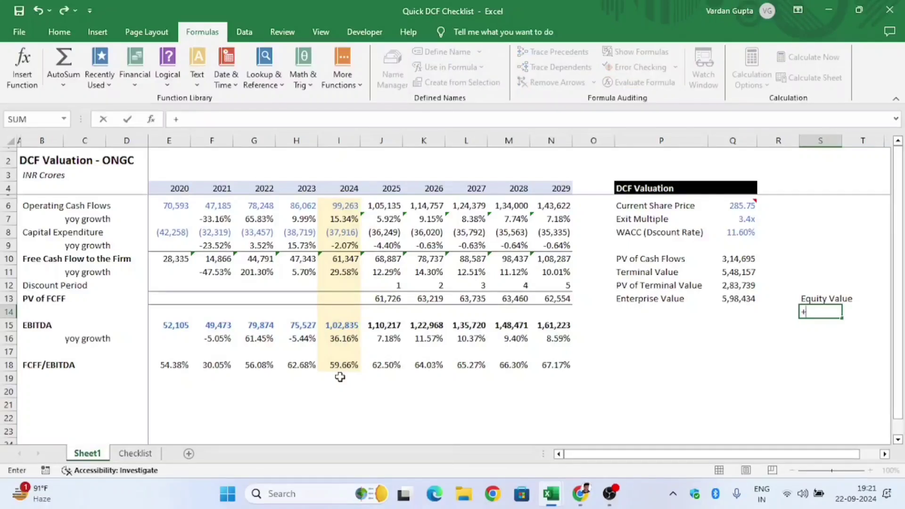
pyautogui.write('Debt')
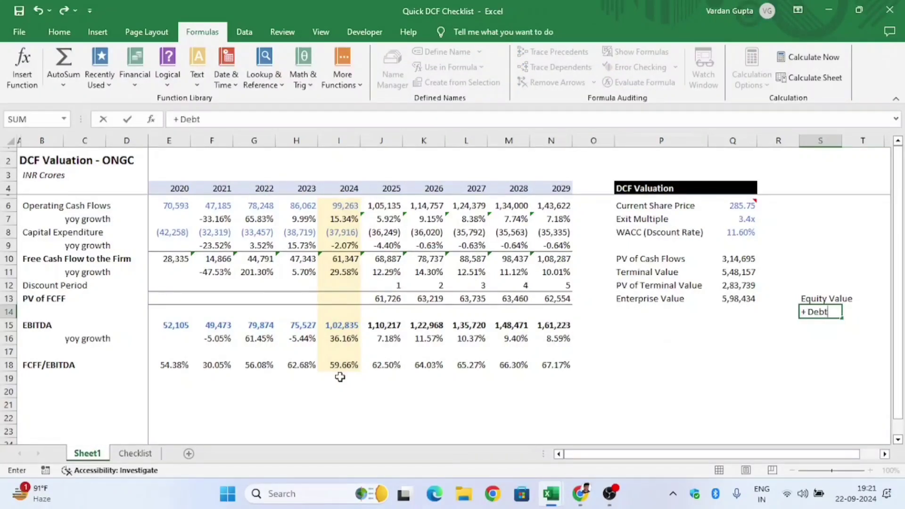
pyautogui.press('Return')
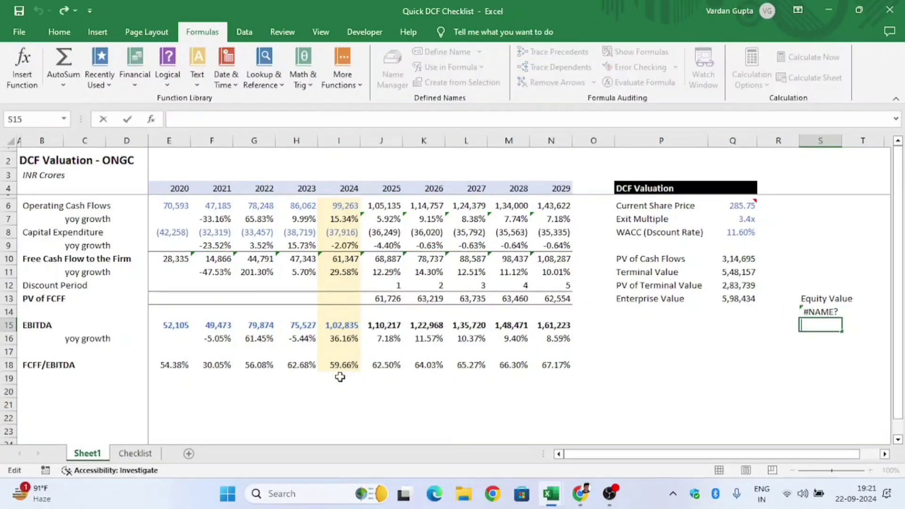
pyautogui.press('Up')
pyautogui.press('F2')
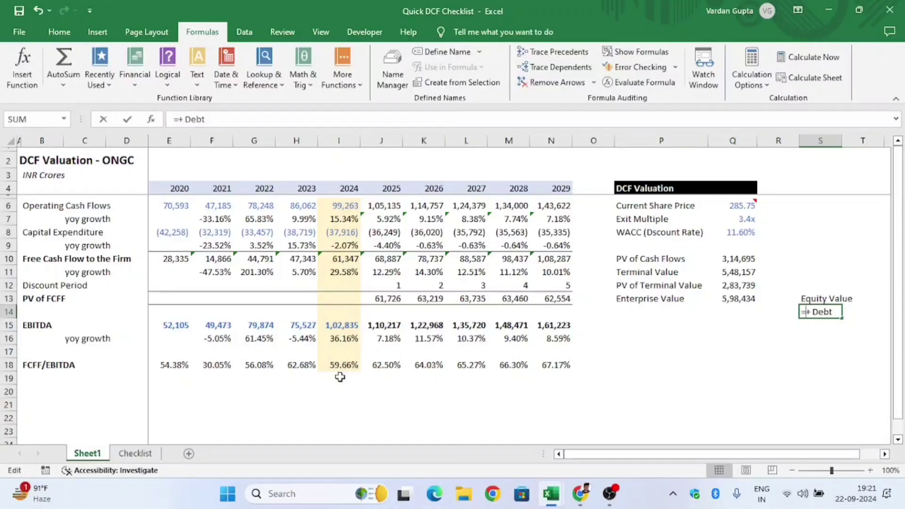
pyautogui.press('Delete')
pyautogui.write("'")
pyautogui.press('Return')
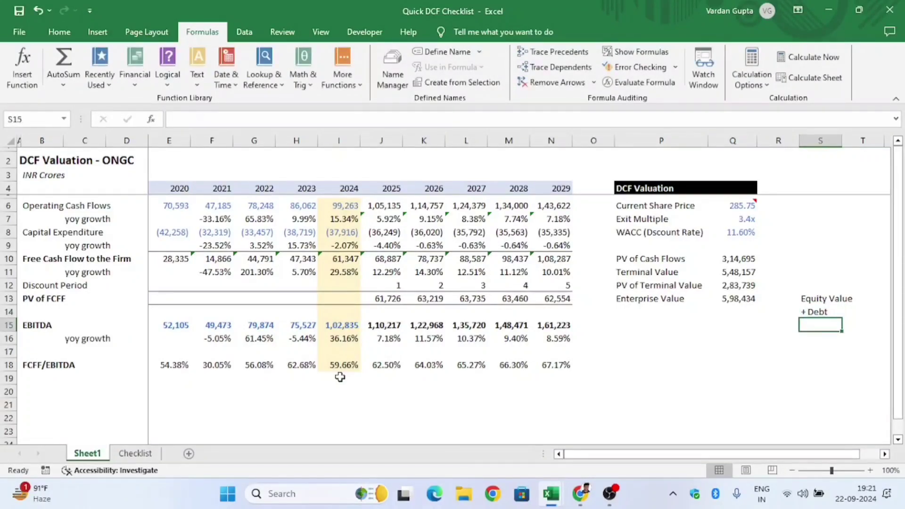
# Complete the side note with -Cash as plain text in S15 and EV in S16.
pyautogui.write('-Cash')
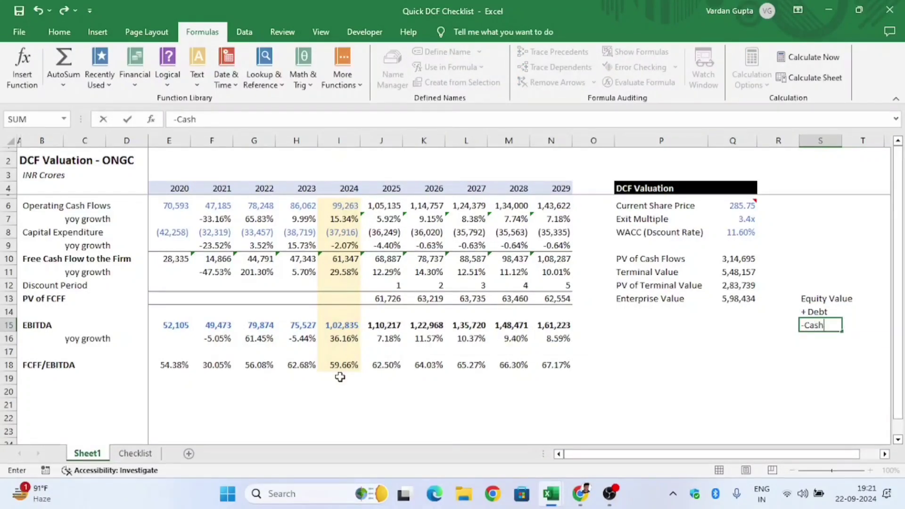
pyautogui.press('F2')
pyautogui.press('Left')
pyautogui.write("'")
pyautogui.press('Return')
pyautogui.write('EV')
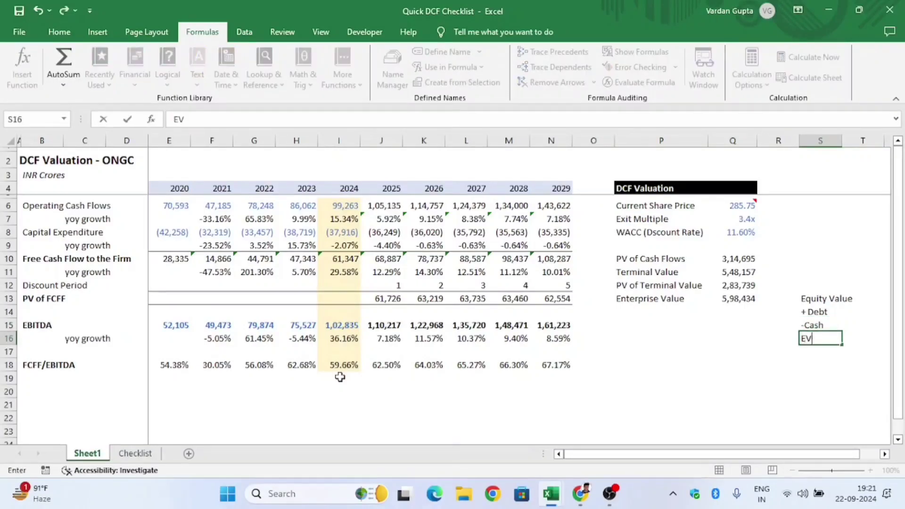
pyautogui.press('Return')
# Walk through the side note in S13:S16, examining how Equity Value, Debt and Cash lead to EV.
pyautogui.press('Up')
pyautogui.press('Up')
pyautogui.press('Up')
pyautogui.press('Up')
pyautogui.press('Left')
pyautogui.press('Left')
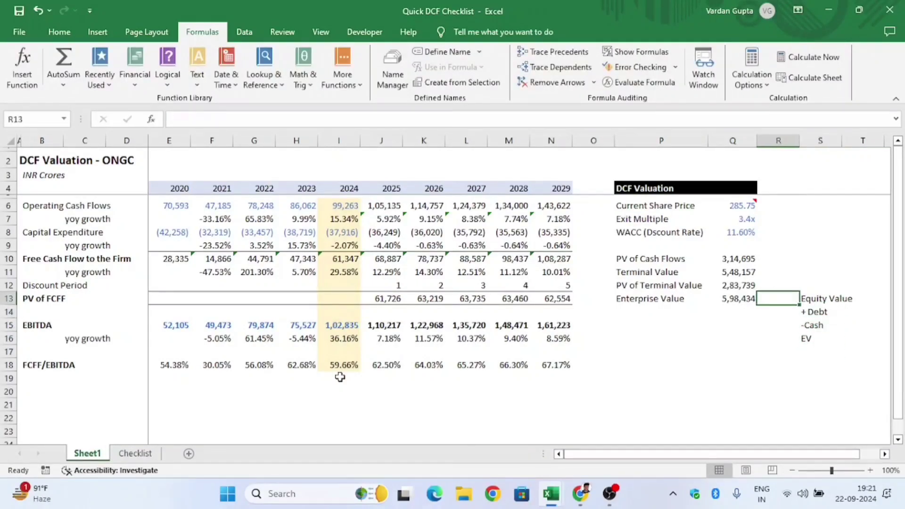
pyautogui.press('Right')
pyautogui.press('Right')
pyautogui.press('F2')
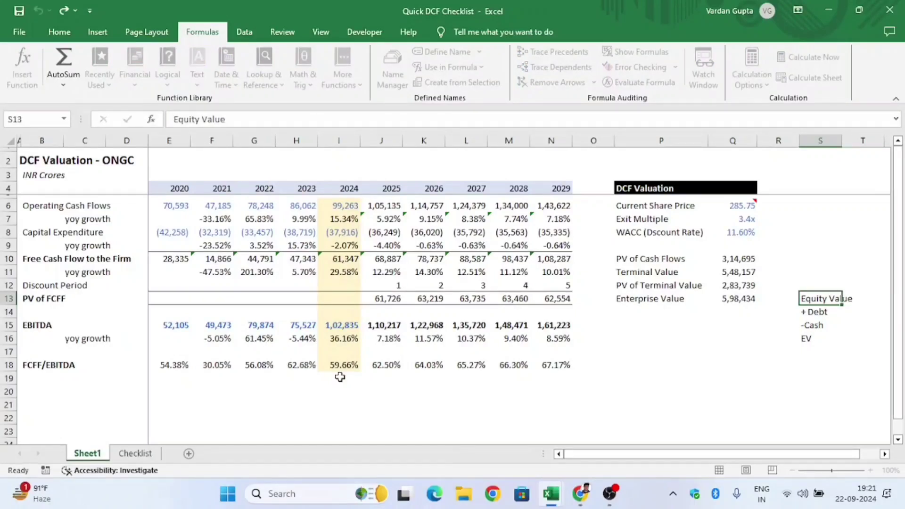
pyautogui.press('Escape')
pyautogui.press('Left')
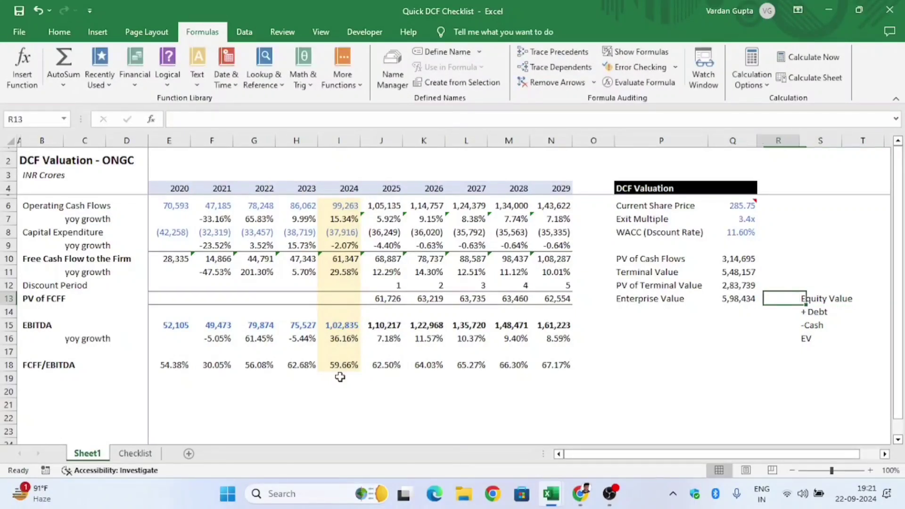
pyautogui.press('Right')
pyautogui.press('Down')
pyautogui.press('Down')
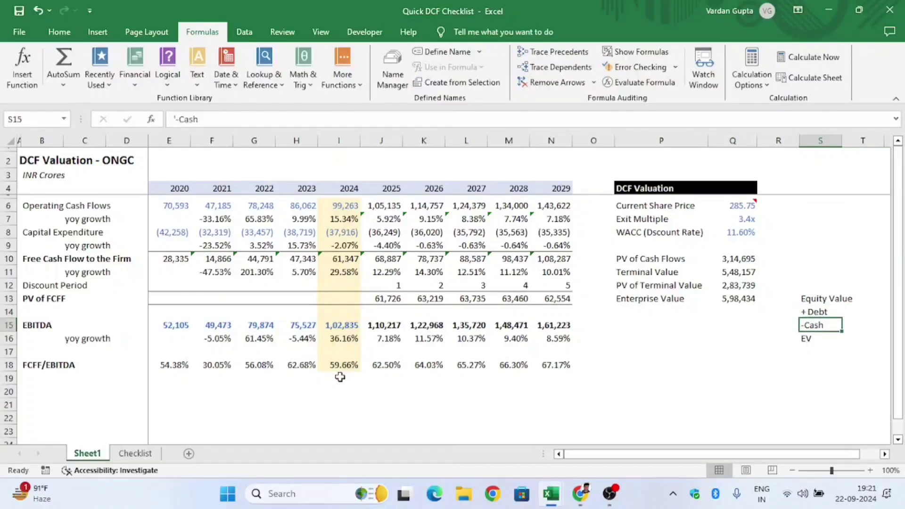
pyautogui.press('Down')
pyautogui.press('Up')
pyautogui.press('Up')
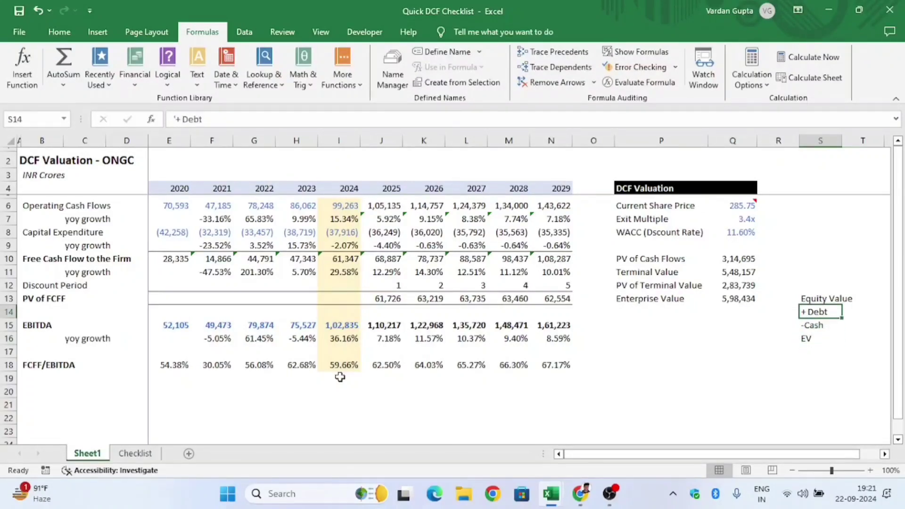
pyautogui.press('Down')
pyautogui.press('Up')
pyautogui.press('Down')
pyautogui.press('Down')
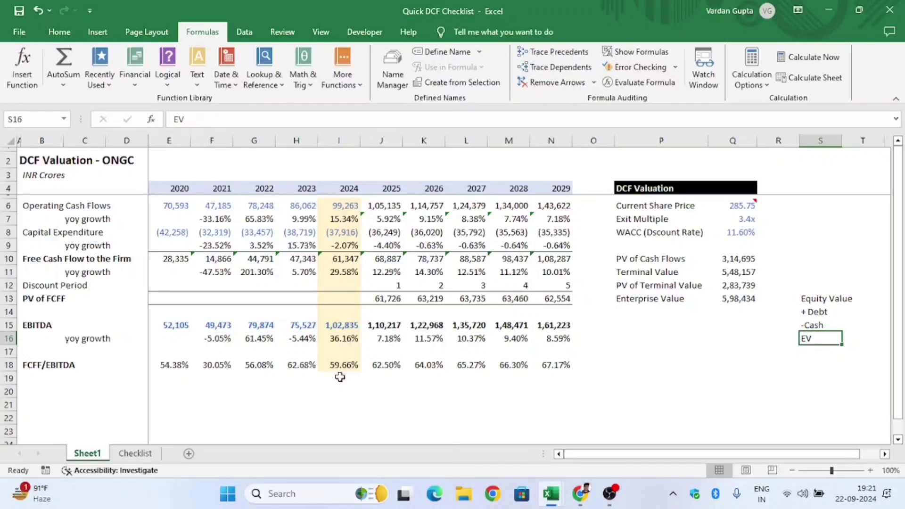
pyautogui.press('Up')
pyautogui.press('Up')
pyautogui.press('Down')
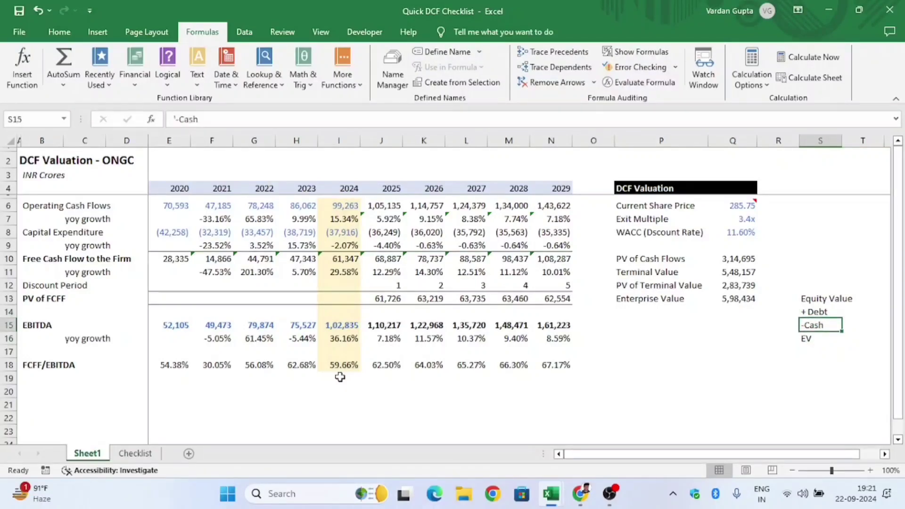
pyautogui.press('Left')
pyautogui.press('Left')
pyautogui.press('Left')
pyautogui.press('Right')
pyautogui.press('Right')
pyautogui.press('Right')
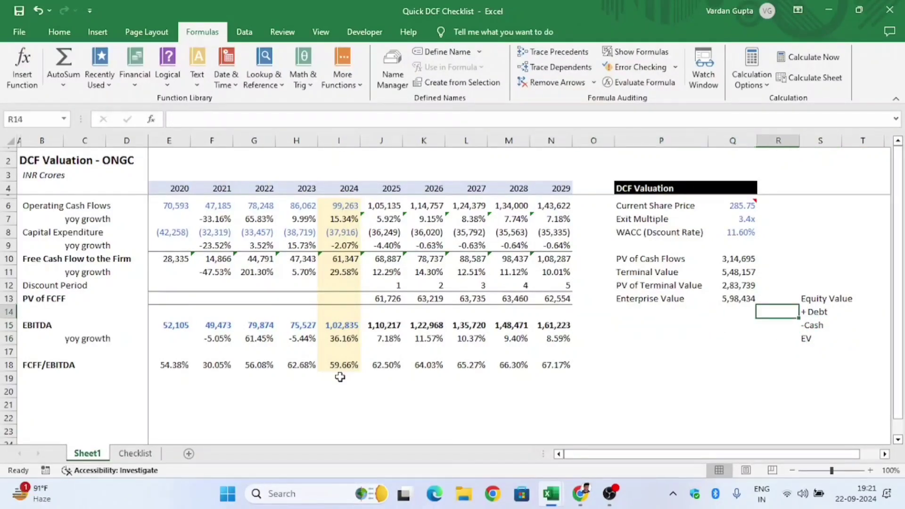
# Delete the side note in S13:S16.
pyautogui.press('Up')
pyautogui.press('Up')
pyautogui.hotkey('shift', 'Down')
pyautogui.hotkey('shift', 'Down')
pyautogui.hotkey('shift', 'Down')
pyautogui.press('Delete')
pyautogui.press('Down')
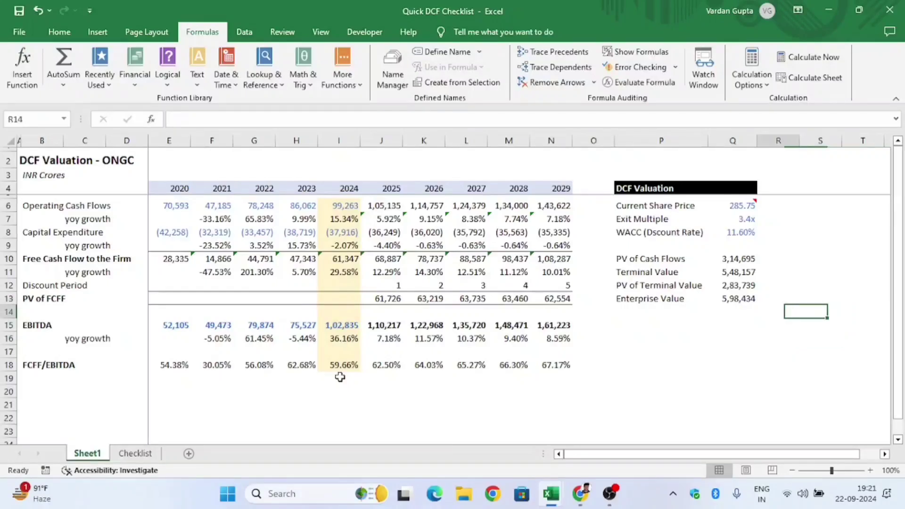
# Add the label Add: Debt in P14, below Enterprise Value.
pyautogui.press('Left')
pyautogui.press('Left')
pyautogui.press('Left')
pyautogui.write('A')
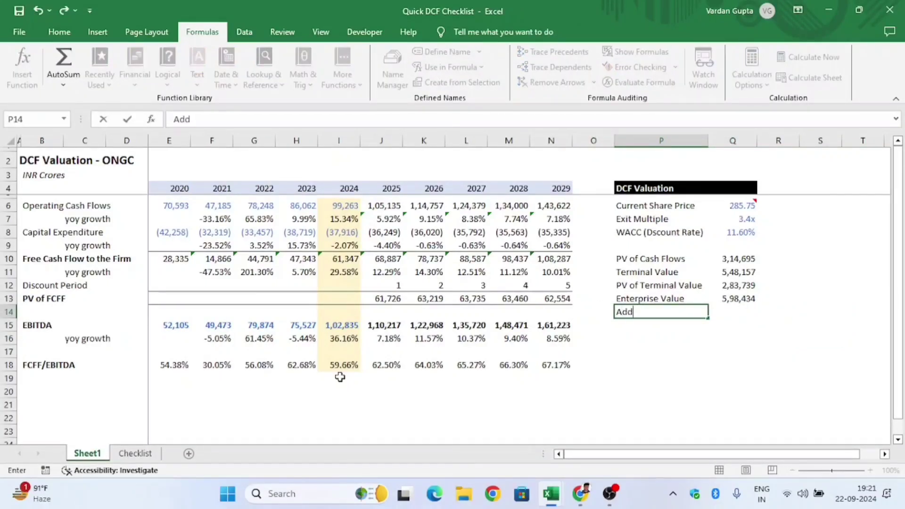
pyautogui.write('dd: Debt')
pyautogui.press('Return')
pyautogui.write('Less:')
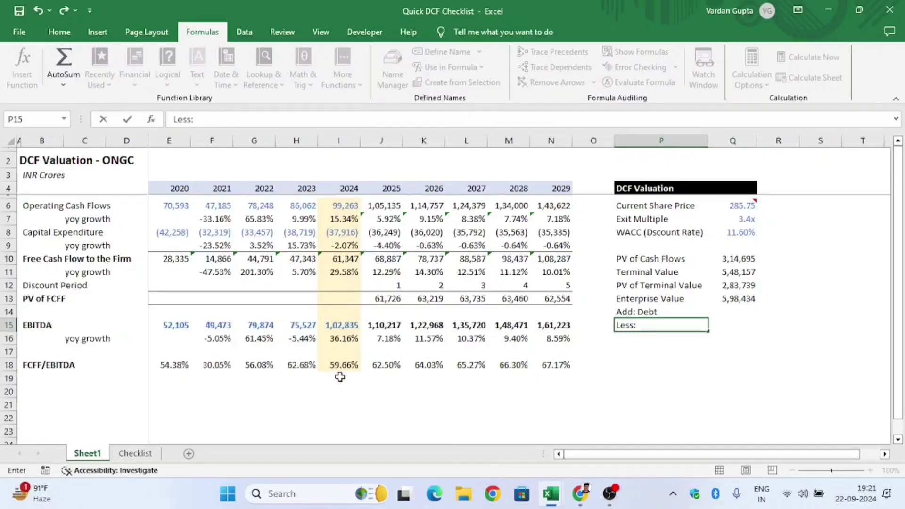
pyautogui.press('Escape')
# Change the debt label in P14 to Less: Debt.
pyautogui.press('Up')
pyautogui.press('F2')
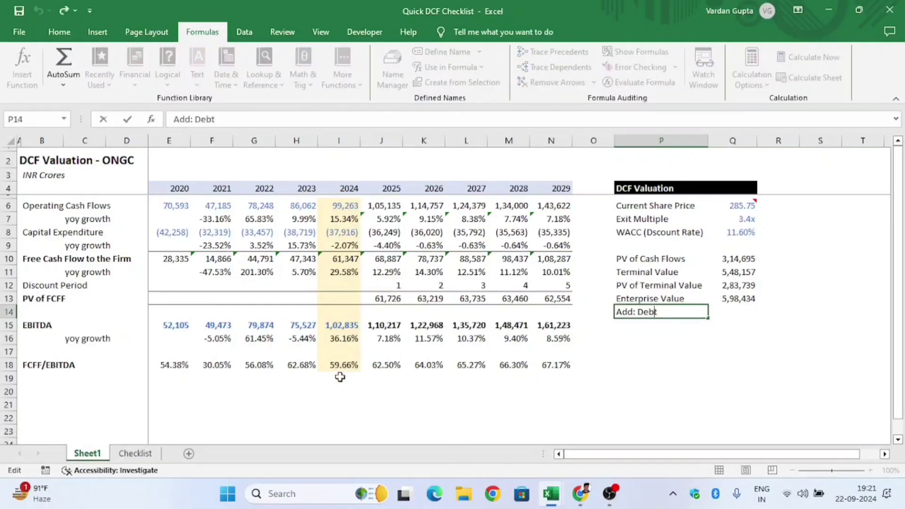
pyautogui.hotkey('shift', 'Home')
pyautogui.write('Less')
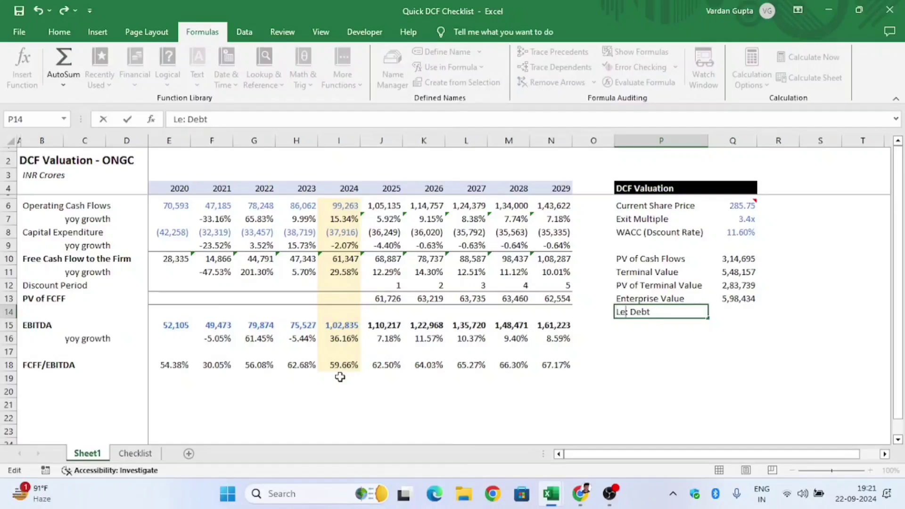
pyautogui.press('Return')
# Add the labels Add: Cash in P15 and Equity Value in P16.
pyautogui.write('Add: Cash')
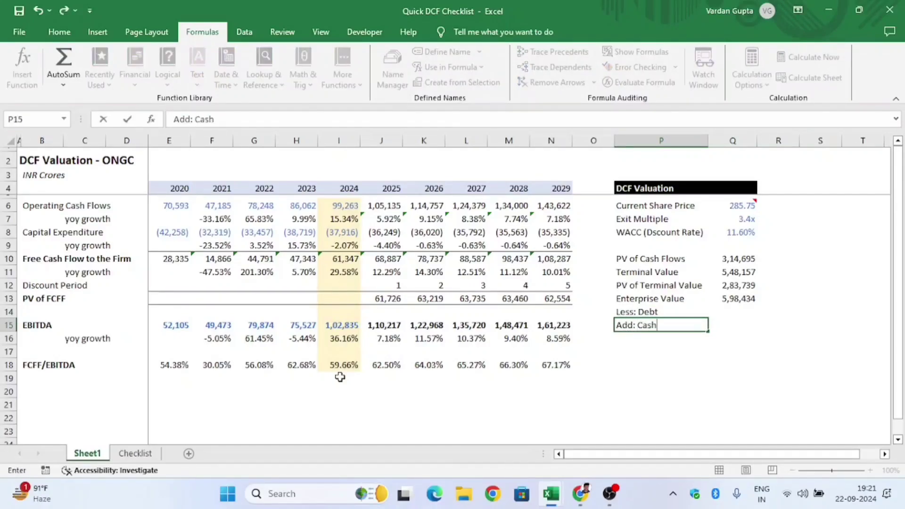
pyautogui.press('Return')
pyautogui.press('Up')
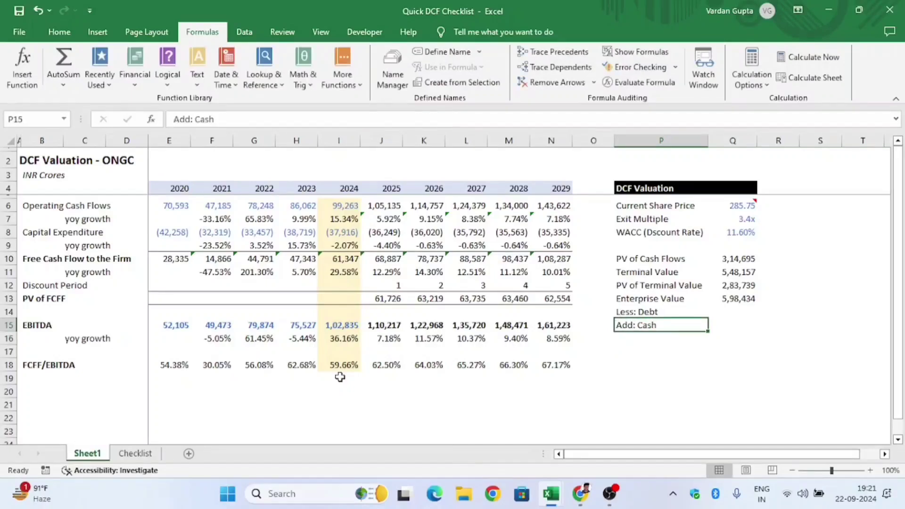
pyautogui.press('Down')
pyautogui.write('Equ')
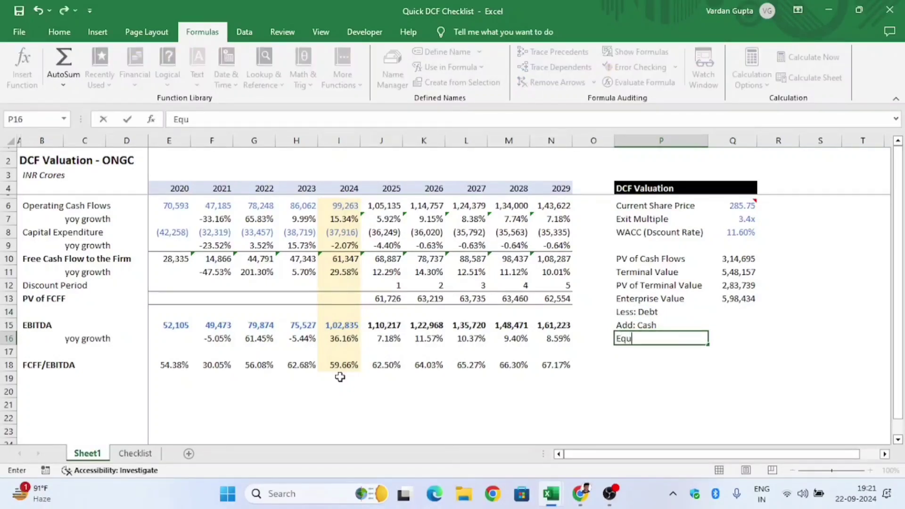
pyautogui.write('ity Value')
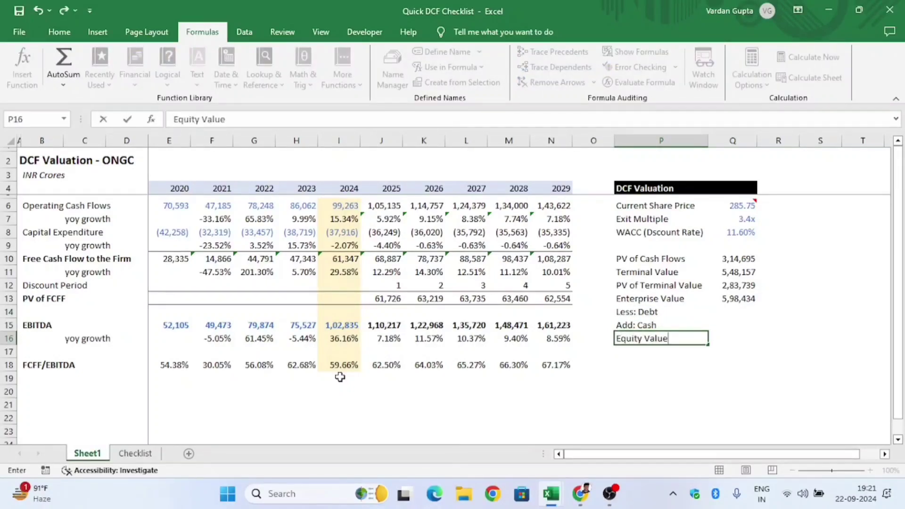
pyautogui.press('Tab')
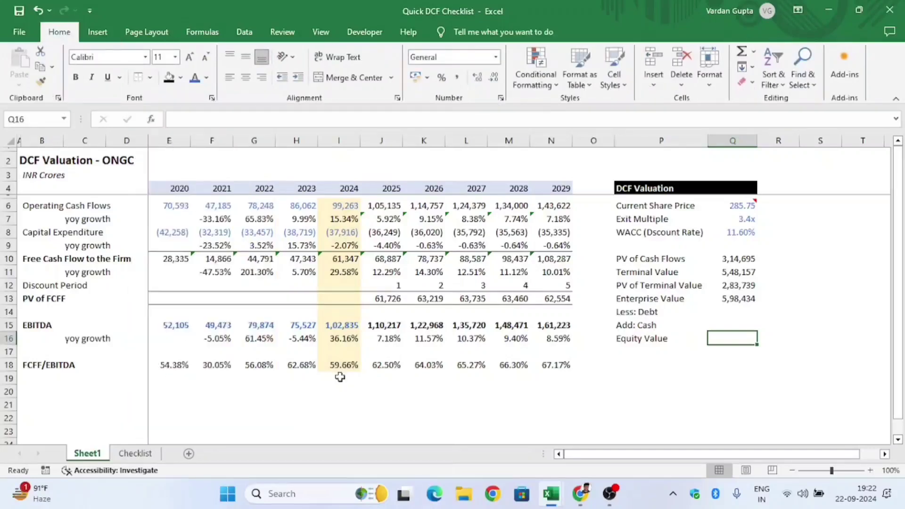
# Add a border line between Q15 and Q16, above the Equity Value amount.
pyautogui.press('Left')
pyautogui.press('Right')
pyautogui.press('Up')
pyautogui.press('Up')
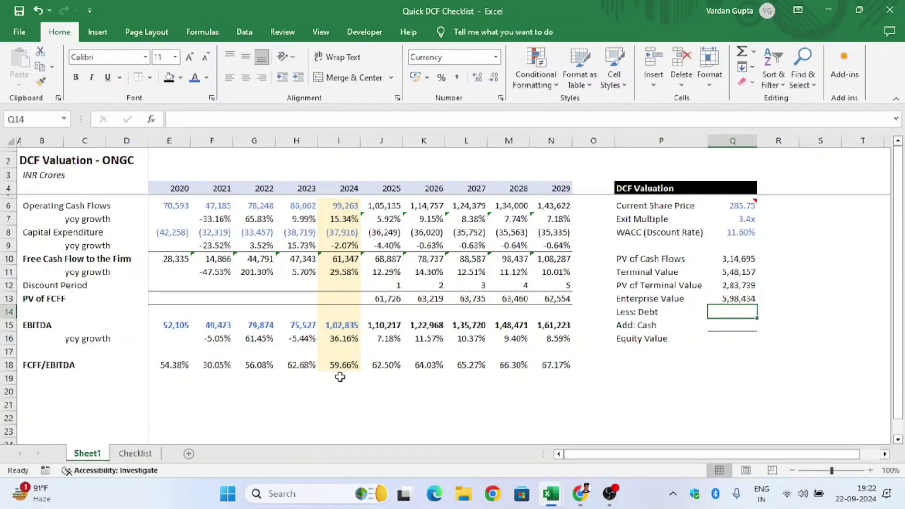
# Mark WACC (Discount Rate) as done on the Checklist sheet.
pyautogui.hotkey('ctrl', 'pagedown')
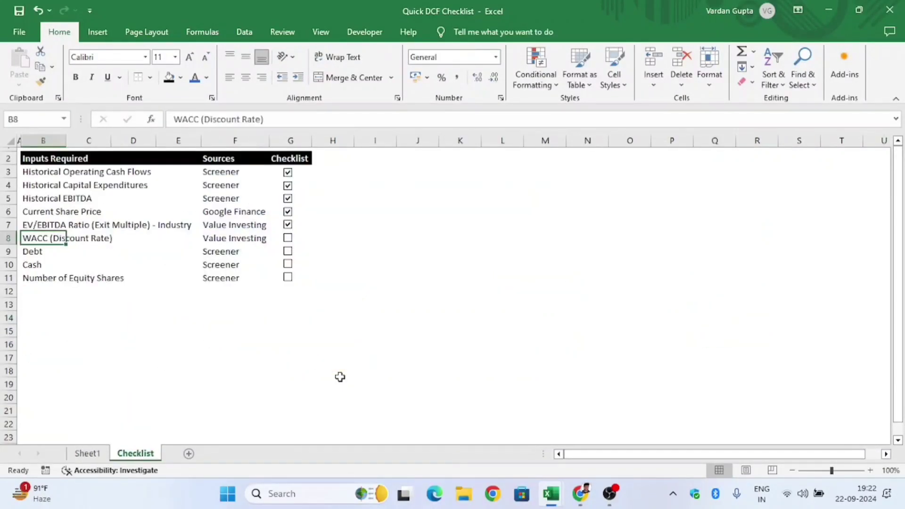
pyautogui.click(287, 239)
pyautogui.hotkey('alt', 'Tab')
pyautogui.scroll(1, 442, 239)
pyautogui.hotkey('alt', 'Tab')
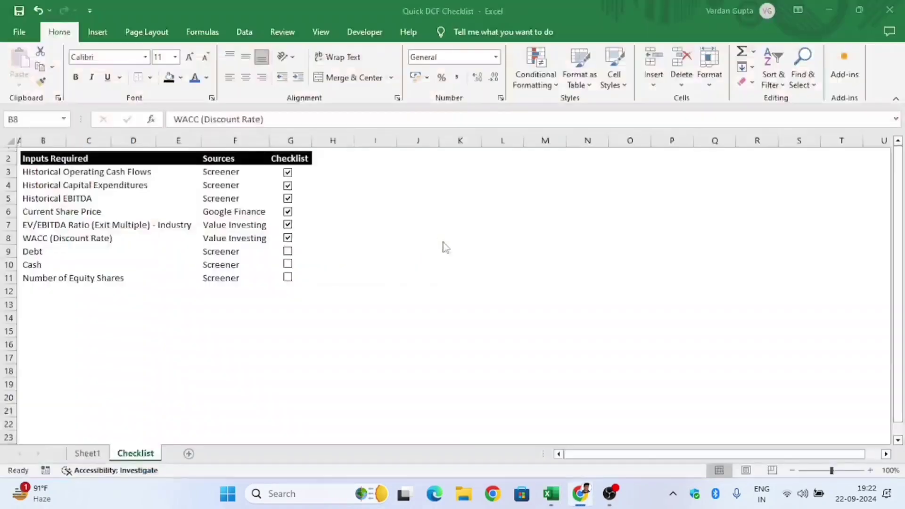
# Switch to Chrome and highlight the Mar 2024 Borrowings figure in ONGC's consolidated balance sheet on Screener.
pyautogui.hotkey('alt', 'Tab')
pyautogui.click(299, 2)
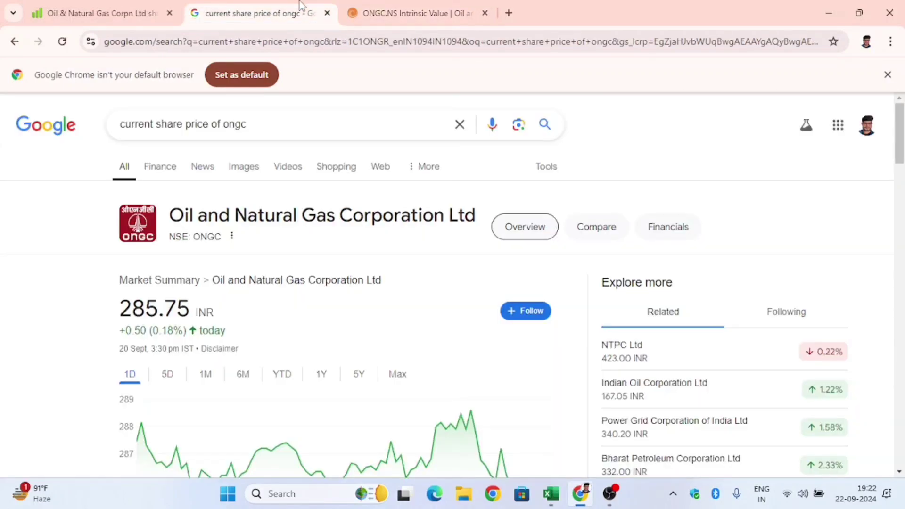
pyautogui.click(167, 4)
pyautogui.scroll(-10, 494, 311)
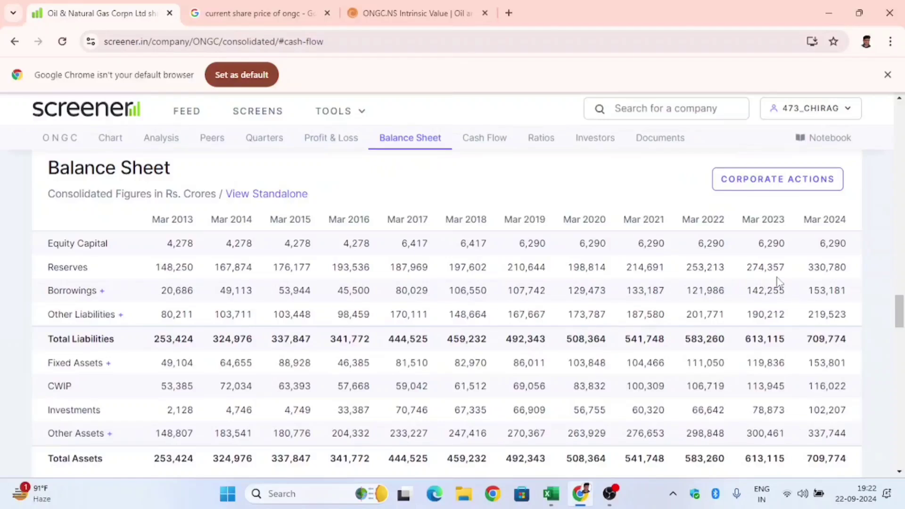
pyautogui.moveTo(809, 290); pyautogui.dragTo(851, 300)
pyautogui.press('Tab')
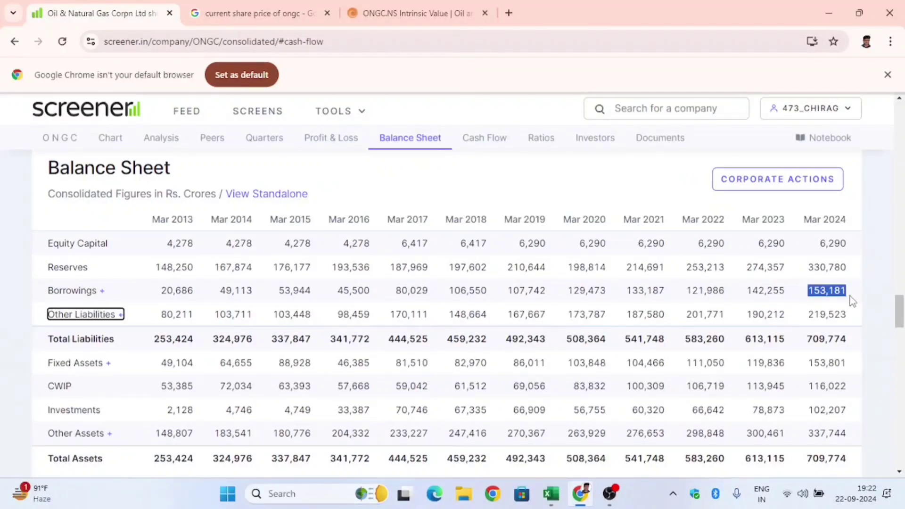
# Switch to Excel and paste the copied Borrowings figure 153181 as plain text into Q14 on Sheet1, beside Less: Debt.
pyautogui.hotkey('alt', 'Tab')
pyautogui.hotkey('alt', 'Tab')
pyautogui.hotkey('alt', 'shift', 'Tab')
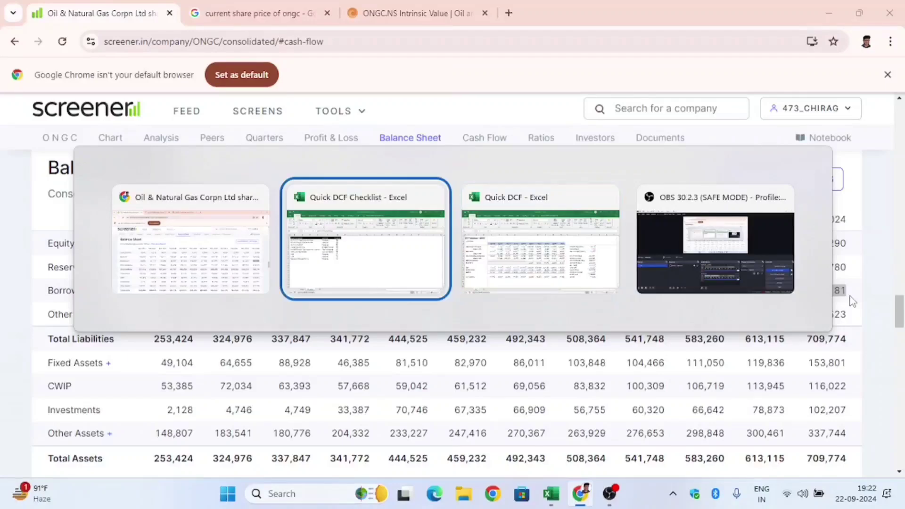
pyautogui.hotkey('ctrl', 'pageup')
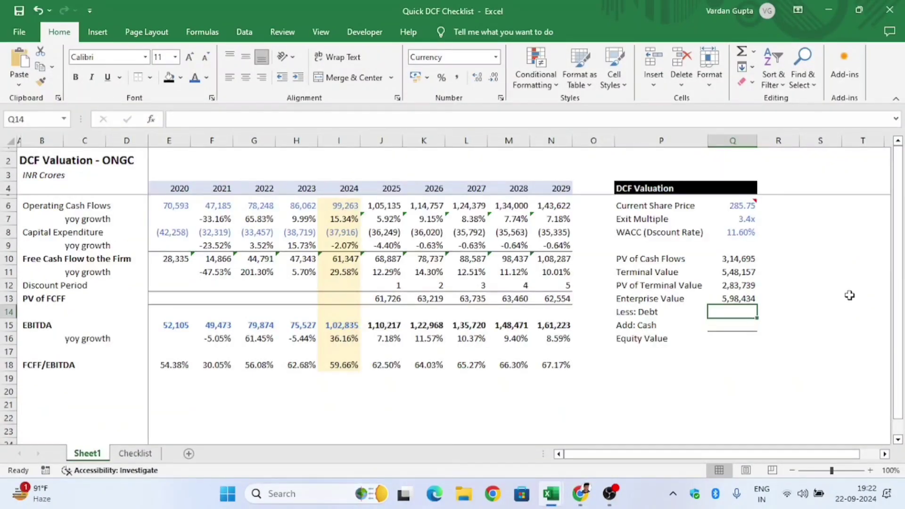
pyautogui.hotkey('ctrl', 'alt', 'v')
pyautogui.press('Down')
pyautogui.press('Down')
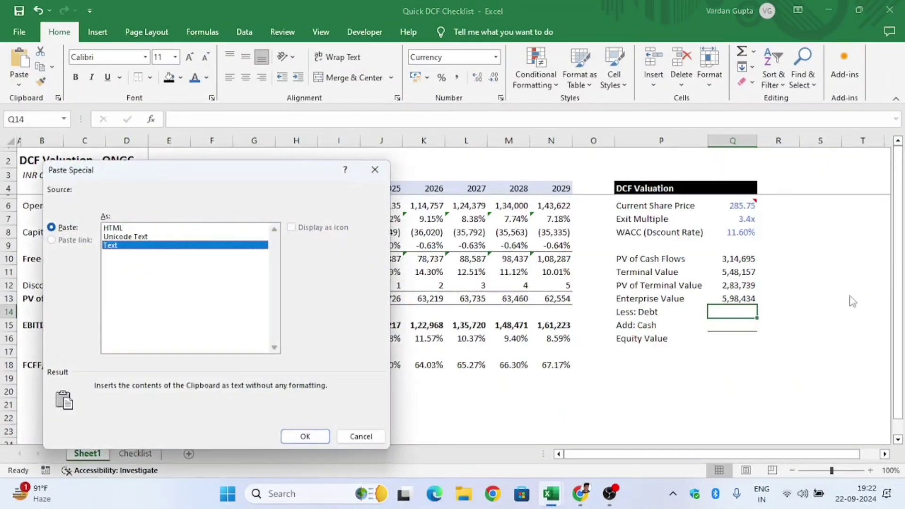
pyautogui.press('Return')
# Copy only the formatting of the PV of Terminal Value amount in Q12 onto the debt amount in Q14.
pyautogui.press('Up')
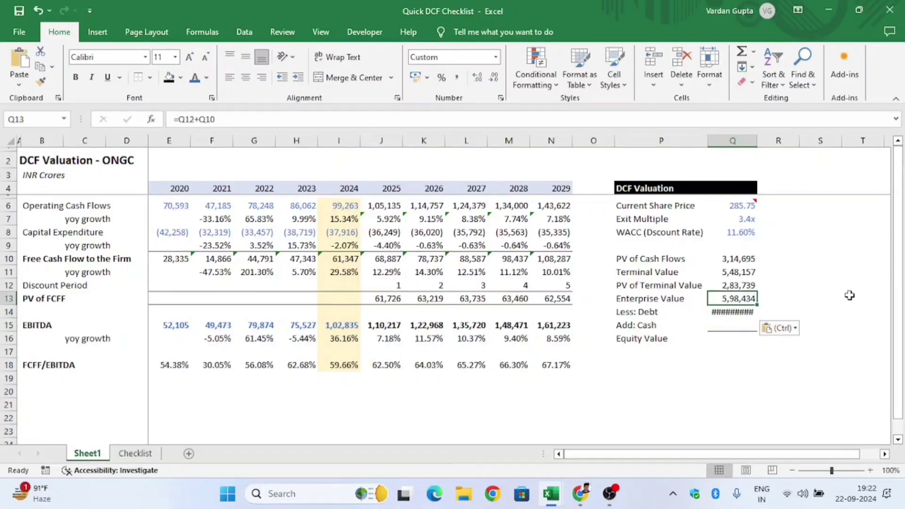
pyautogui.press('Up')
pyautogui.hotkey('ctrl', 'c')
pyautogui.press('Down')
pyautogui.press('Down')
pyautogui.hotkey('ctrl', 'alt', 'v')
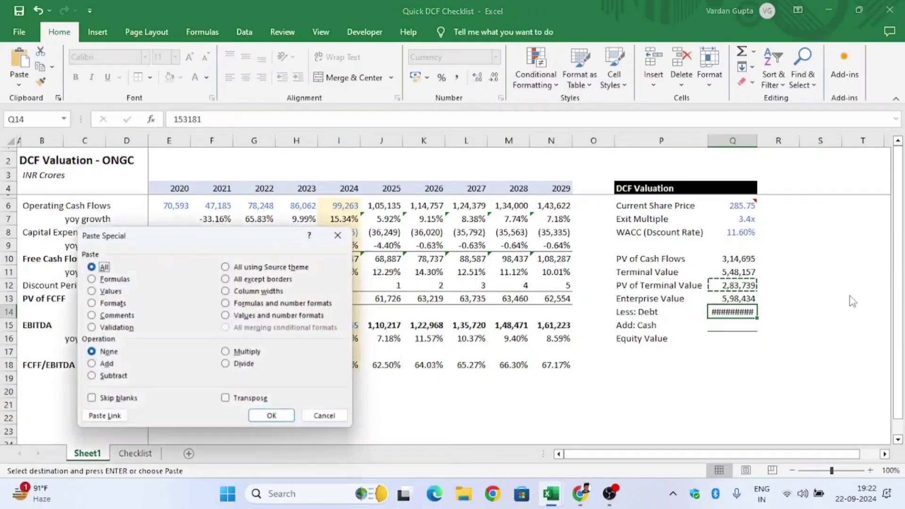
pyautogui.press('t')
pyautogui.press('Return')
pyautogui.press('Left')
pyautogui.press('Right')
pyautogui.press('F2')
pyautogui.press('Escape')
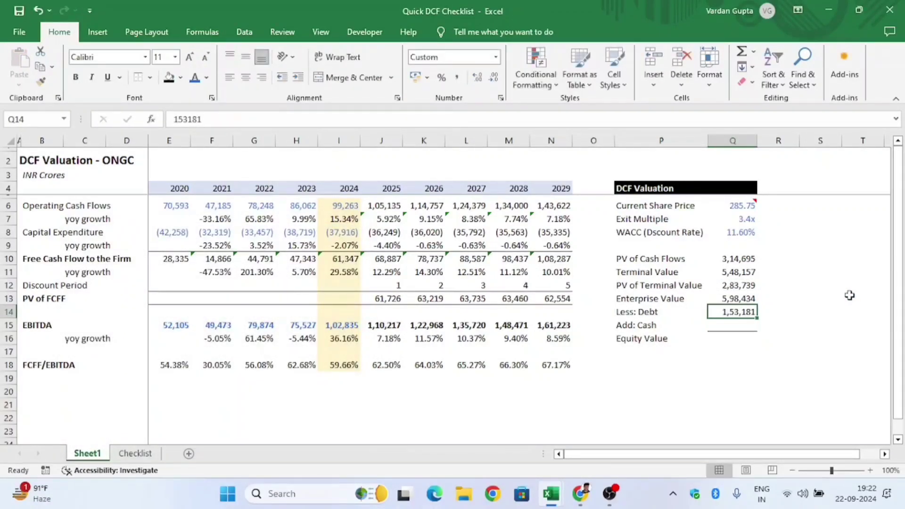
# Change the font color of the debt amount in Q14 to blue, like the other hard-coded inputs.
pyautogui.press('alt')
pyautogui.press('h')
pyautogui.press('f')
pyautogui.press('c')
pyautogui.press('Right')
pyautogui.press('Right')
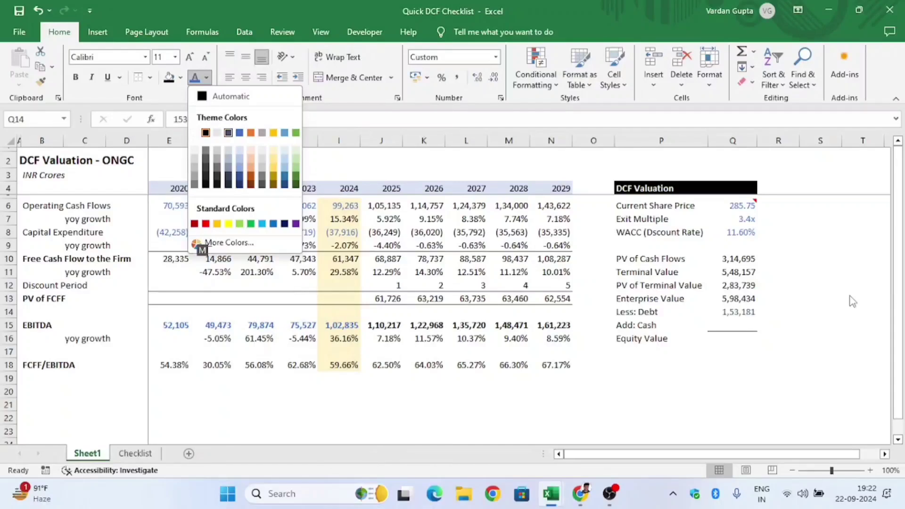
pyautogui.press('Return')
# Switch to Chrome and expand Other Assets in ONGC's balance sheet to look up the Mar 2024 Cash Equivalents.
pyautogui.press('Down')
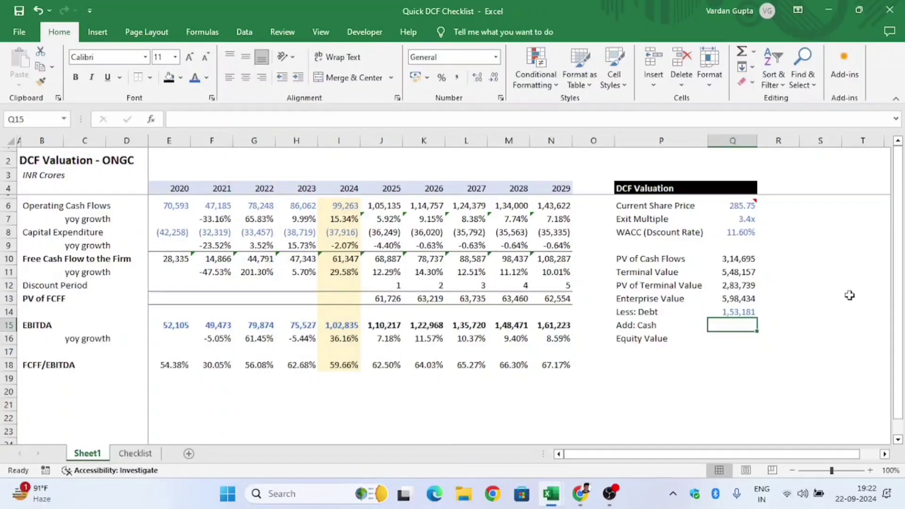
pyautogui.hotkey('alt', 'Tab')
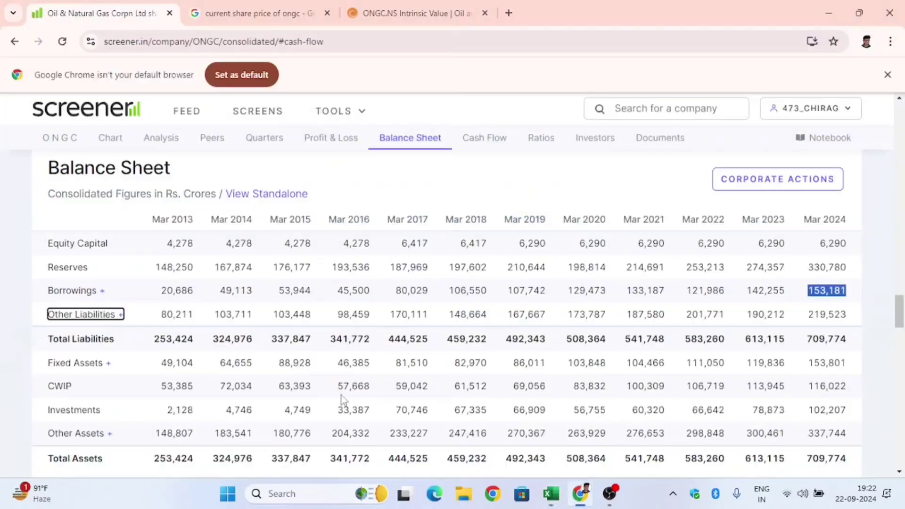
pyautogui.click(107, 432)
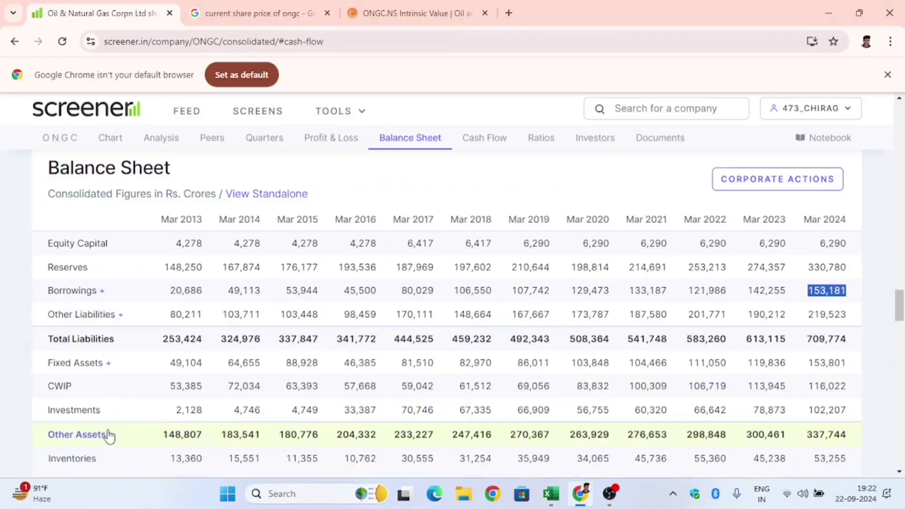
pyautogui.scroll(-1, 224, 397)
pyautogui.scroll(-3, 224, 398)
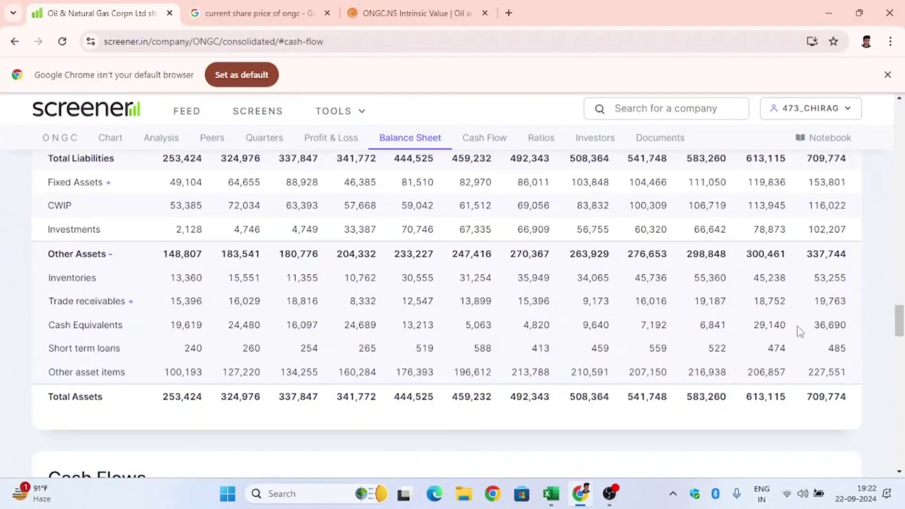
# Switch to Excel, enter 36690 as the cash amount in Q15, and give it the formatting of the debt cell Q14.
pyautogui.hotkey('alt', 'Tab')
pyautogui.write('366')
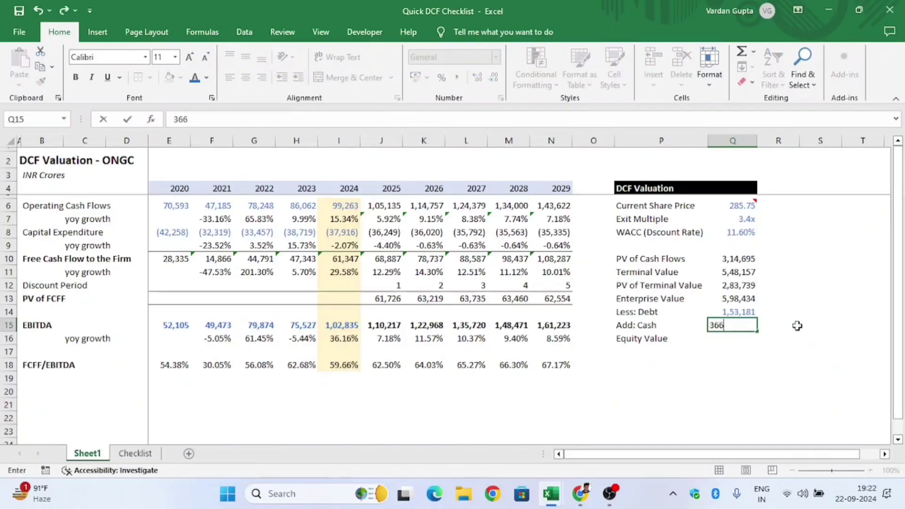
pyautogui.press('Return')
pyautogui.press('Up')
pyautogui.press('Up')
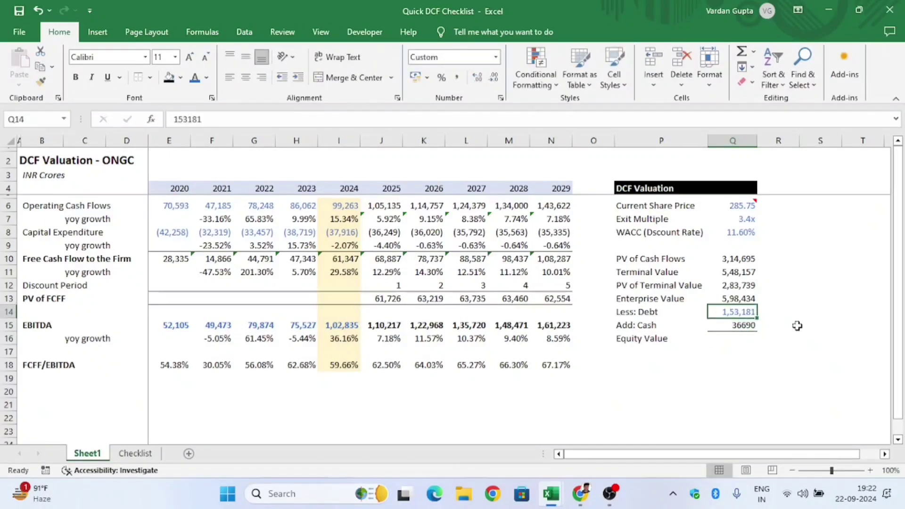
pyautogui.hotkey('ctrl', 'c')
pyautogui.press('Down')
pyautogui.hotkey('ctrl', 'alt', 'v')
pyautogui.press('t')
pyautogui.press('Return')
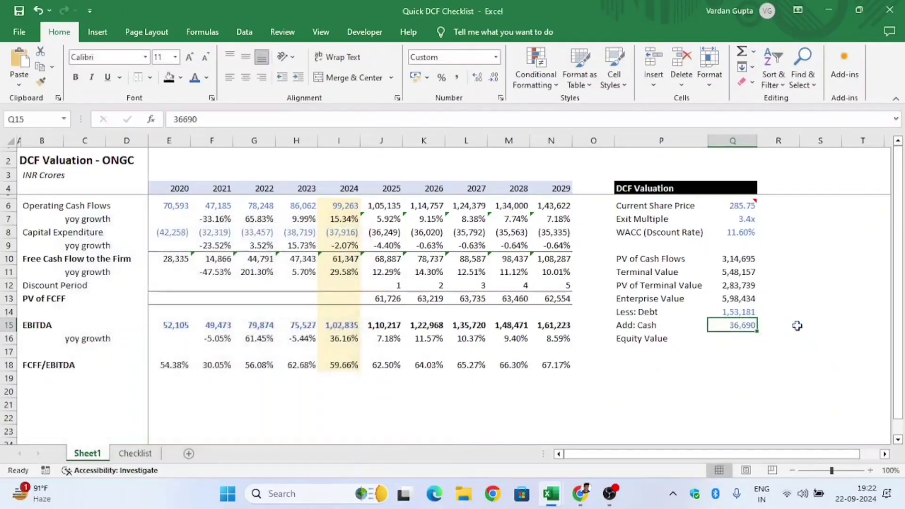
# Calculate Equity Value in Q16 with the formula =Q13-Q14+Q15.
pyautogui.press('Down')
pyautogui.write('=')
pyautogui.press('Up')
pyautogui.press('Up')
pyautogui.press('Up')
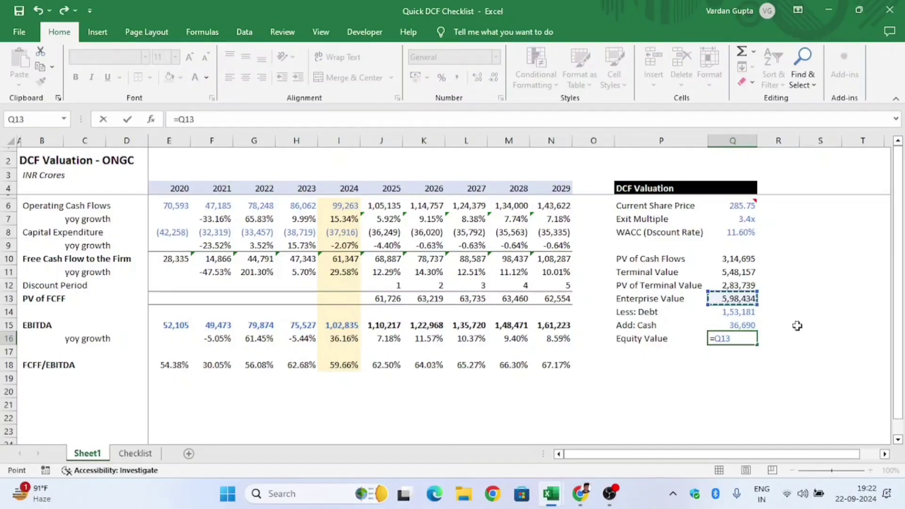
pyautogui.write('-')
pyautogui.press('Down')
pyautogui.write('+')
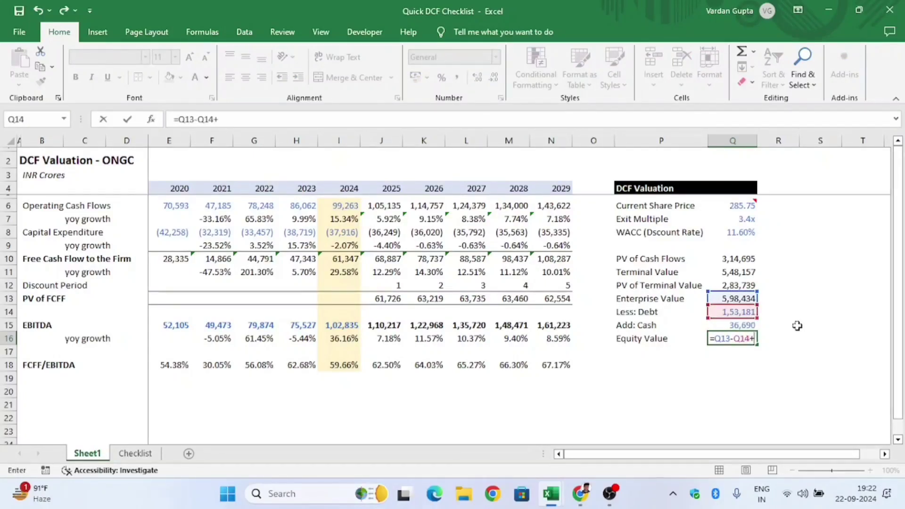
pyautogui.press('Down')
pyautogui.press('Return')
pyautogui.press('Up')
pyautogui.press('F2')
pyautogui.press('Escape')
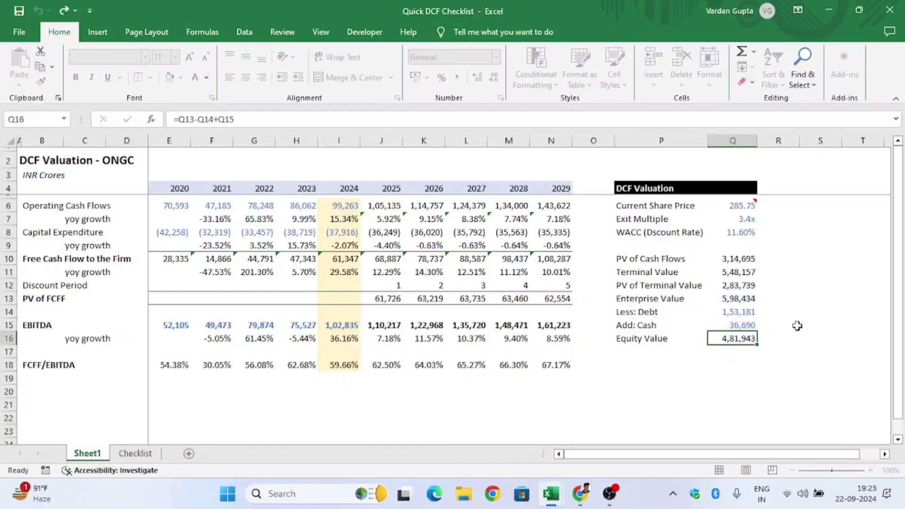
# Mark Debt and Cash as done on the Checklist sheet.
pyautogui.press('Down')
pyautogui.press('Left')
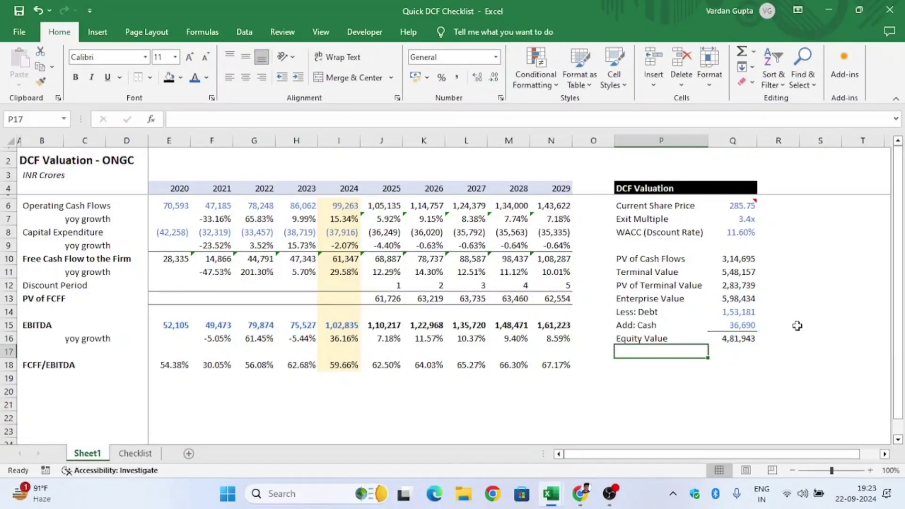
pyautogui.click(132, 454)
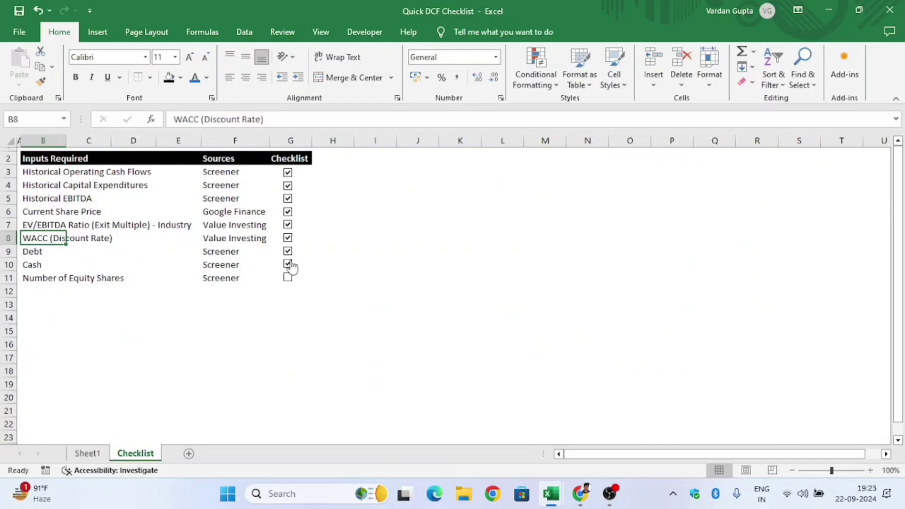
# Return to Sheet1 and add the label Number of Shares in P17, below Equity Value.
pyautogui.hotkey('ctrl', 'pageup')
pyautogui.write('N')
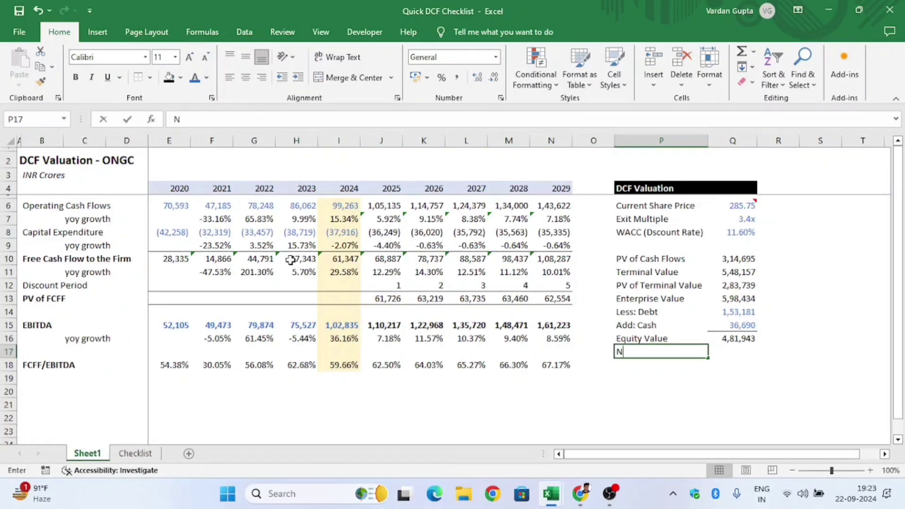
pyautogui.write('umber ')
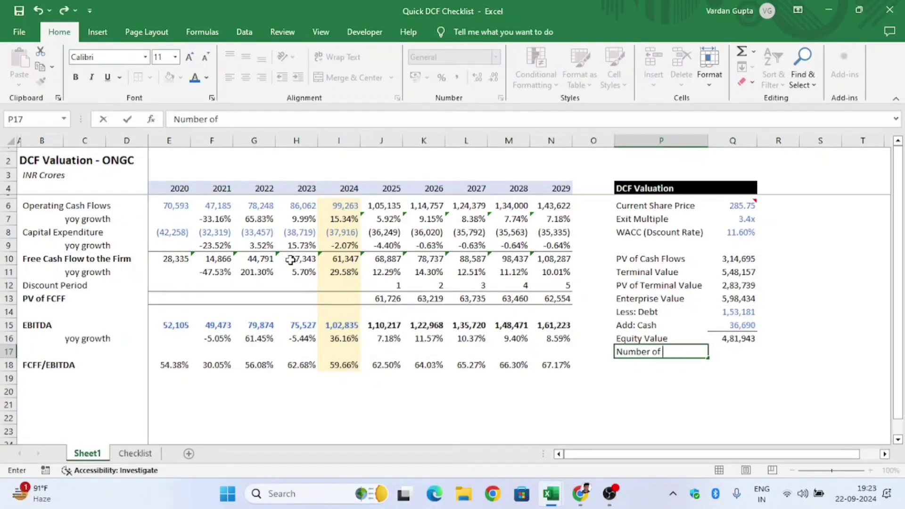
pyautogui.write('of Shares')
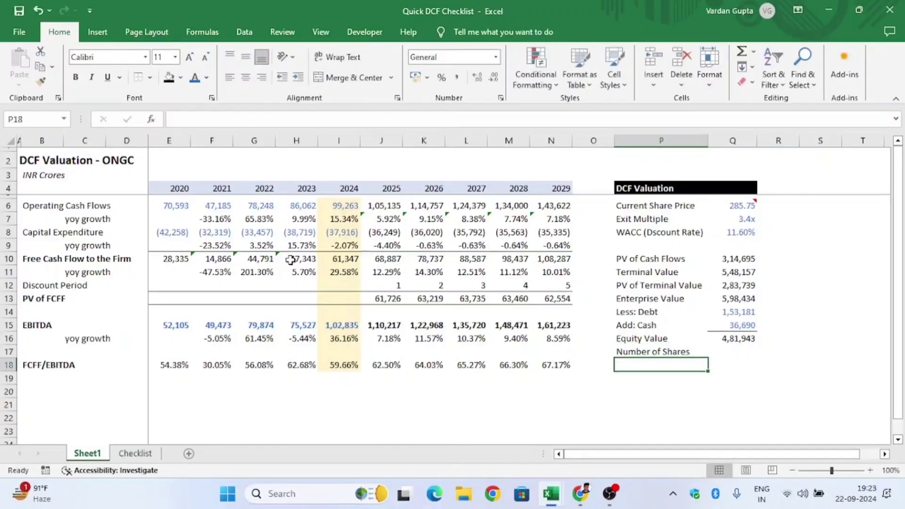
# Look up No. Eq. Shares in ONGC's company overview on Screener and enter 1258 in Q17 in Excel.
pyautogui.hotkey('alt', 'Tab')
pyautogui.scroll(20, 188, 219)
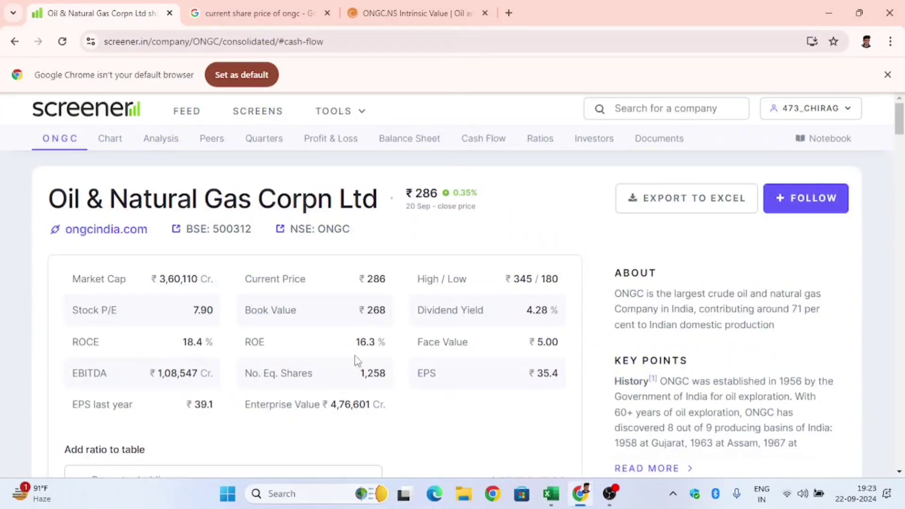
pyautogui.hotkey('alt', 'Tab')
pyautogui.write('12')
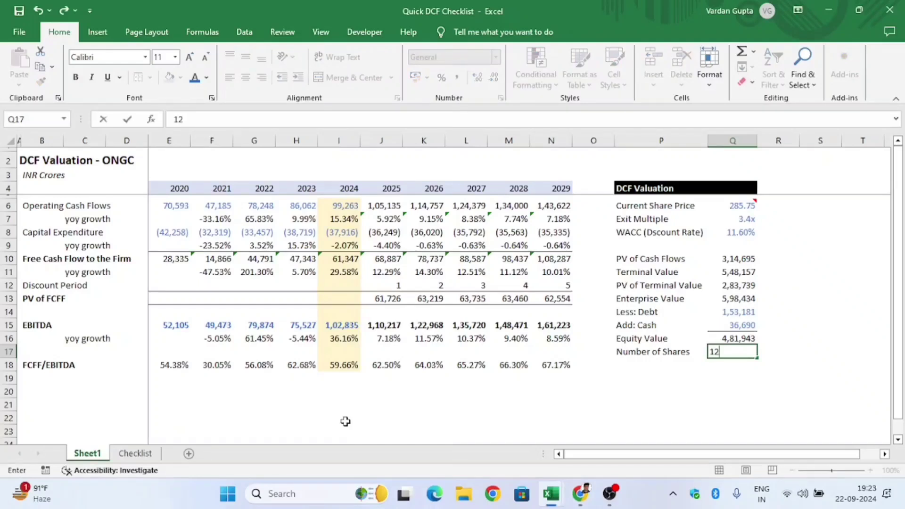
pyautogui.press('Return')
# Copy only the formatting of the cash amount in Q15 onto the number of shares in Q17.
pyautogui.press('Up')
pyautogui.press('Up')
pyautogui.press('Up')
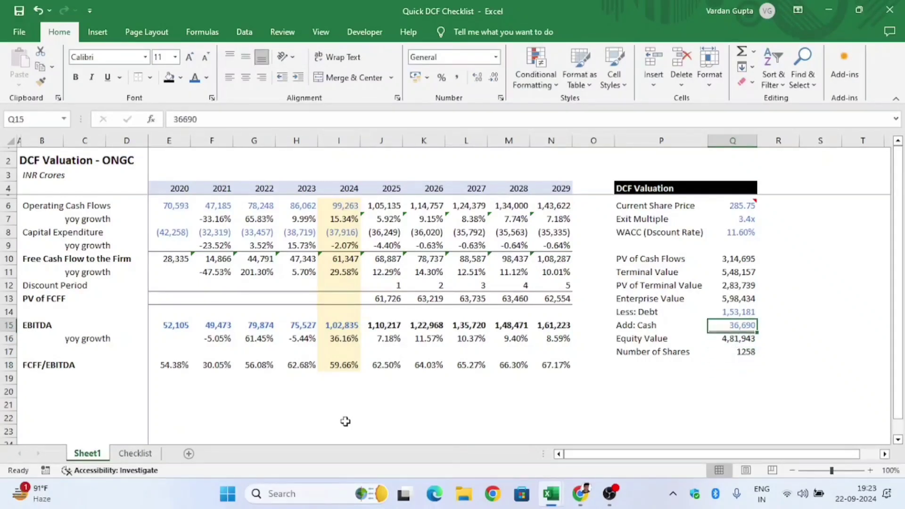
pyautogui.hotkey('ctrl', 'c')
pyautogui.press('Down')
pyautogui.press('Down')
pyautogui.hotkey('ctrl', 'alt', 'v')
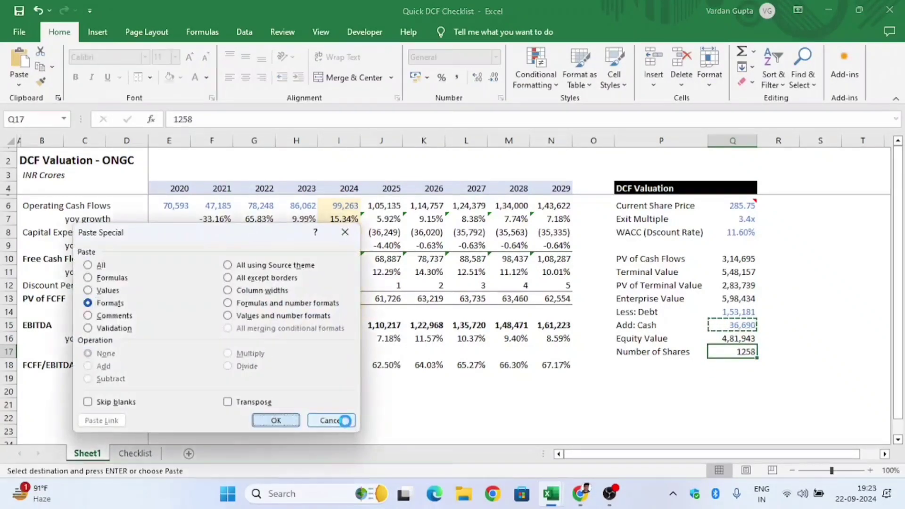
pyautogui.press('t')
pyautogui.press('Return')
# Add the label Eq Value/ Share in P18, below Number of Shares.
pyautogui.press('Down')
pyautogui.press('Left')
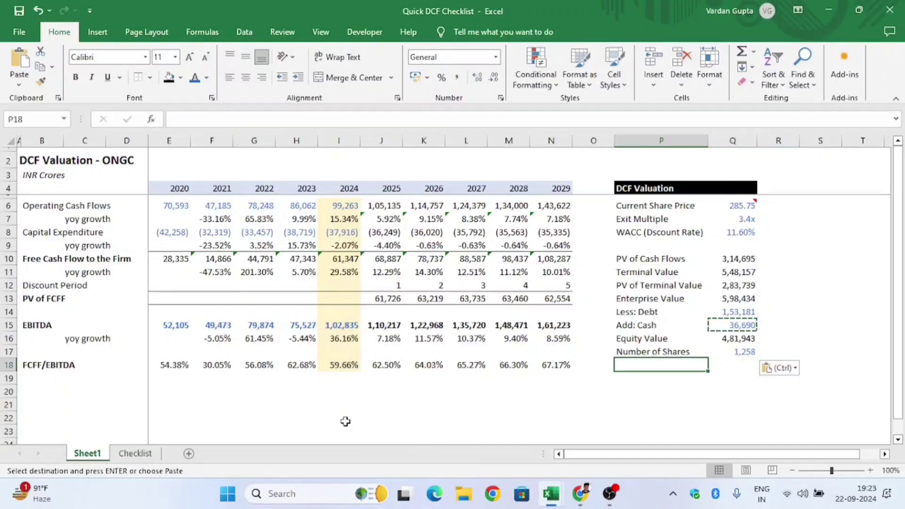
pyautogui.write('Eq V')
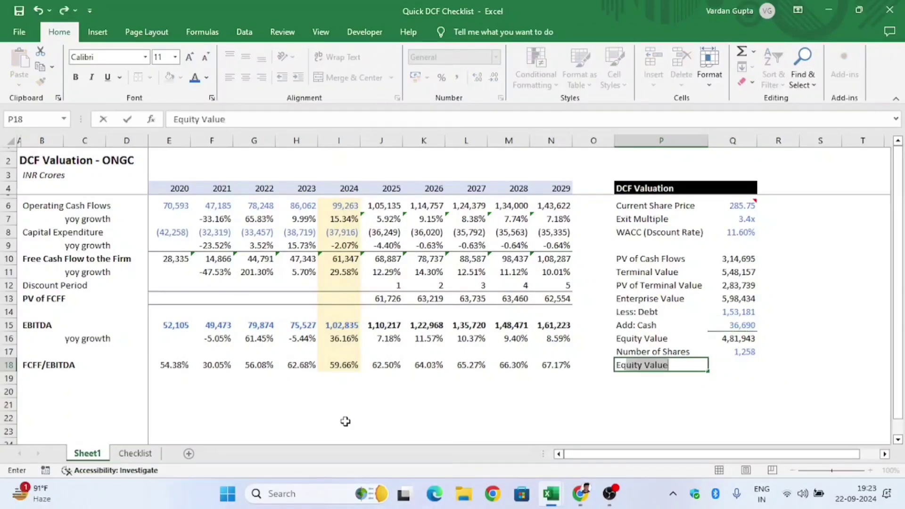
pyautogui.write('alue')
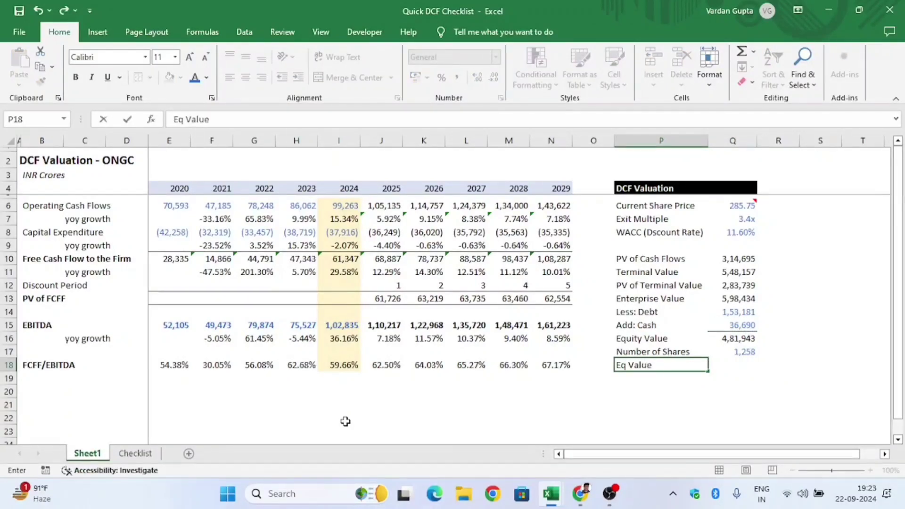
pyautogui.write('/ Share')
pyautogui.press('Tab')
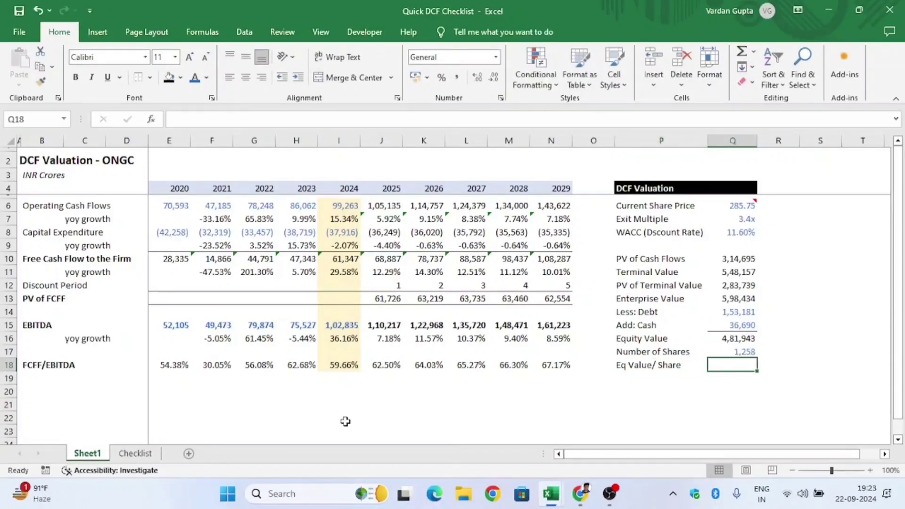
# Calculate the equity value per share in Q18 with the formula =Q16/Q17.
pyautogui.press('alt')
pyautogui.press('Escape')
pyautogui.press('Escape')
pyautogui.write('=')
pyautogui.press('Up')
pyautogui.press('Up')
pyautogui.write('/')
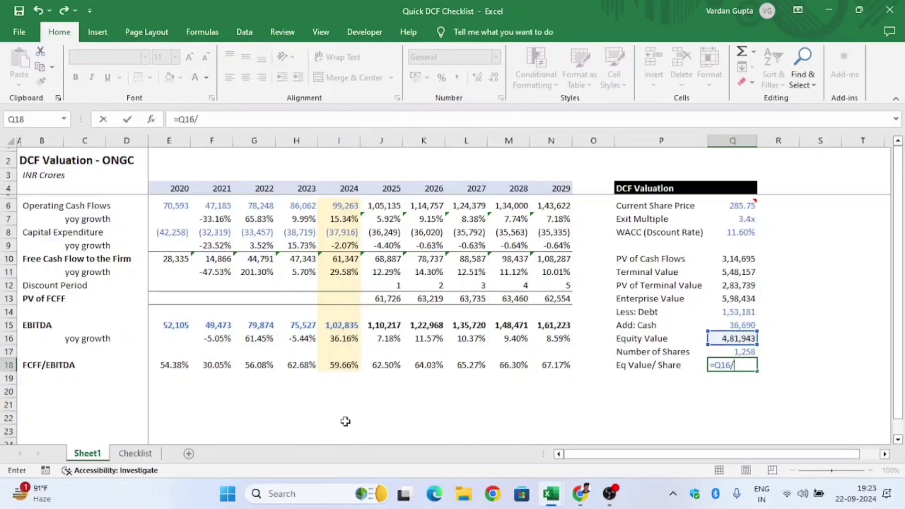
pyautogui.press('Up')
pyautogui.press('Return')
pyautogui.press('Up')
pyautogui.press('F2')
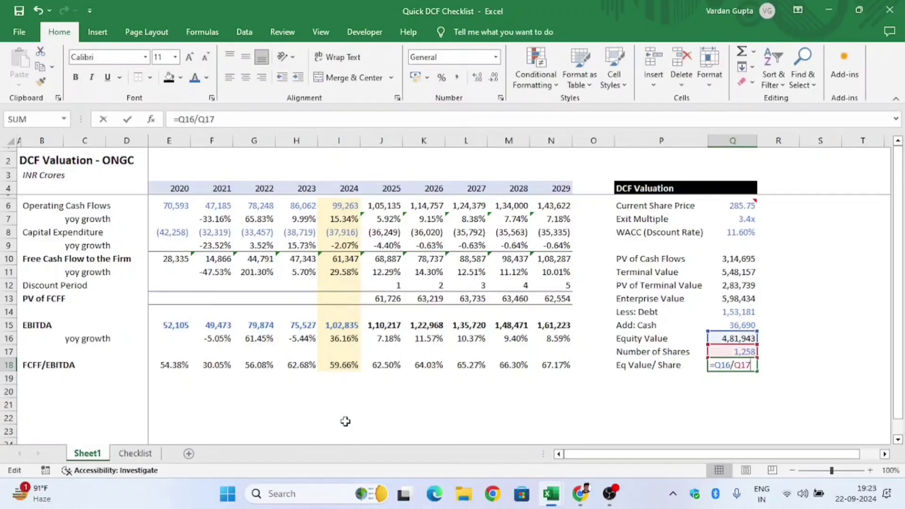
pyautogui.press('Escape')
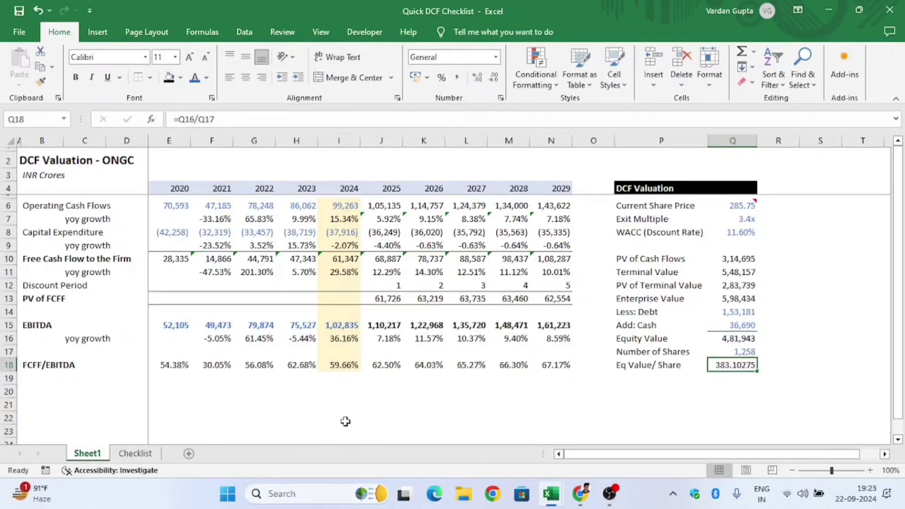
# Copy only the formatting of the enterprise value in Q13 onto the equity value per share in Q18.
pyautogui.press('Up')
pyautogui.press('Up')
pyautogui.press('Up')
pyautogui.press('Up')
pyautogui.press('Up')
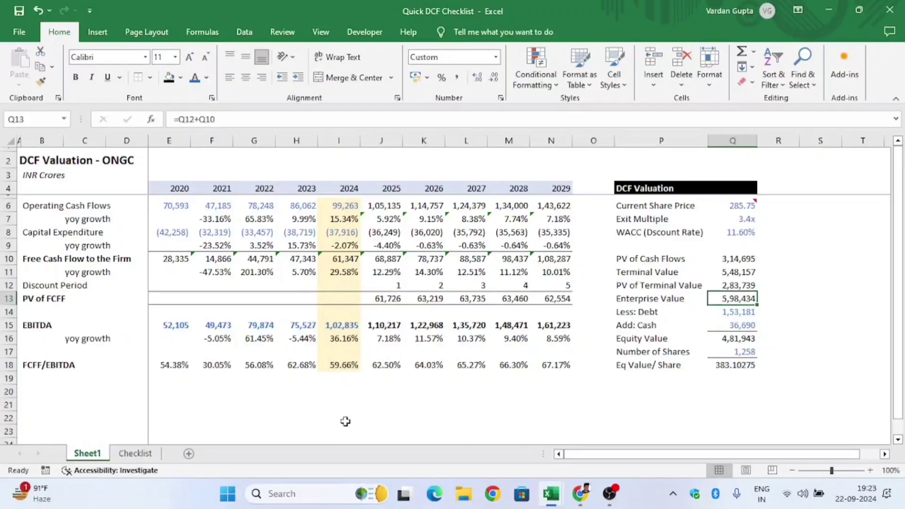
pyautogui.hotkey('ctrl', 'c')
pyautogui.press('Down')
pyautogui.press('Down')
pyautogui.press('Down')
pyautogui.press('Down')
pyautogui.press('Down')
pyautogui.hotkey('ctrl', 'alt', 'v')
pyautogui.press('t')
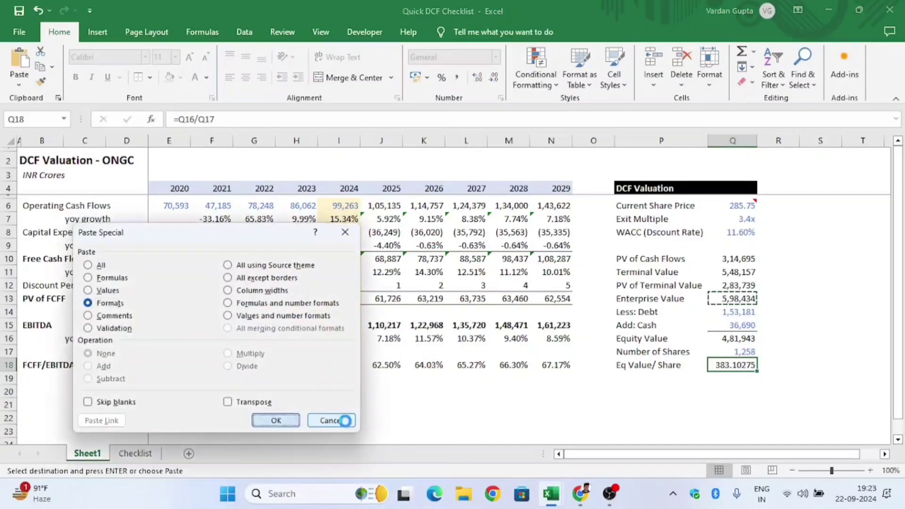
pyautogui.press('Return')
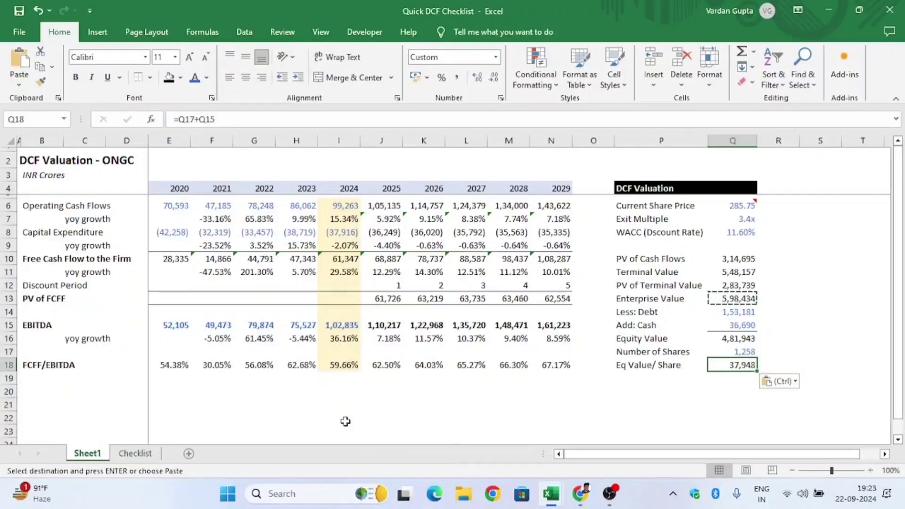
# Undo the last paste that overwrote the formula in Q18 and clear the copy selection.
pyautogui.press('F2')
pyautogui.press('Escape')
pyautogui.hotkey('ctrl', 'z')
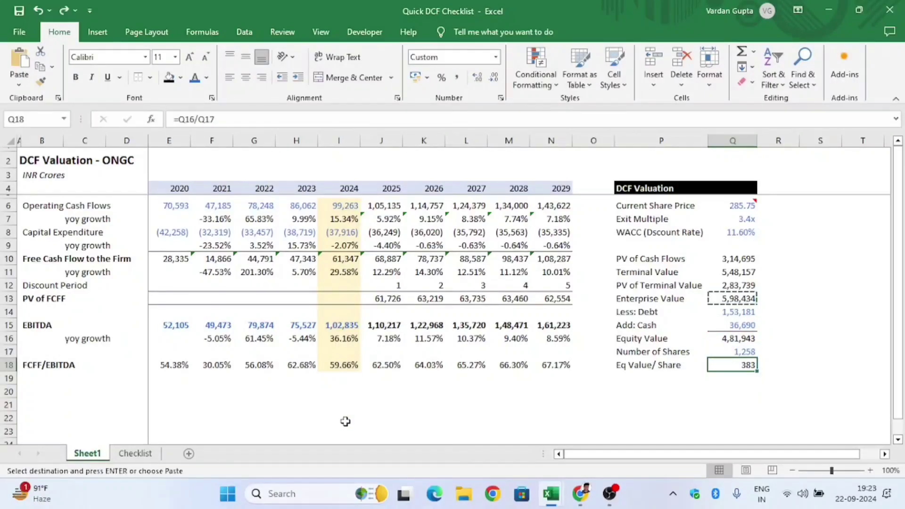
pyautogui.press('Escape')
pyautogui.press('Left')
pyautogui.press('Right')
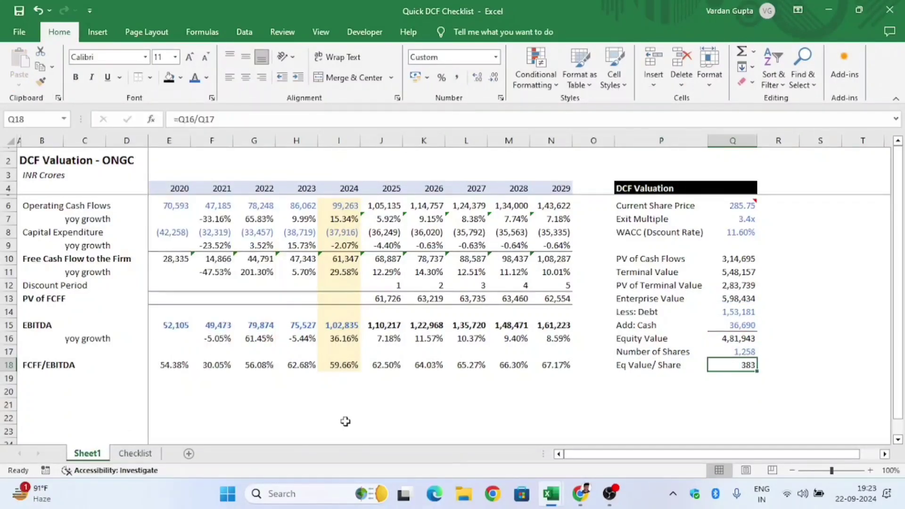
# Display the equity value per share in Q18 with two decimal places.
pyautogui.hotkey('alt', 'h')
pyautogui.press('0')
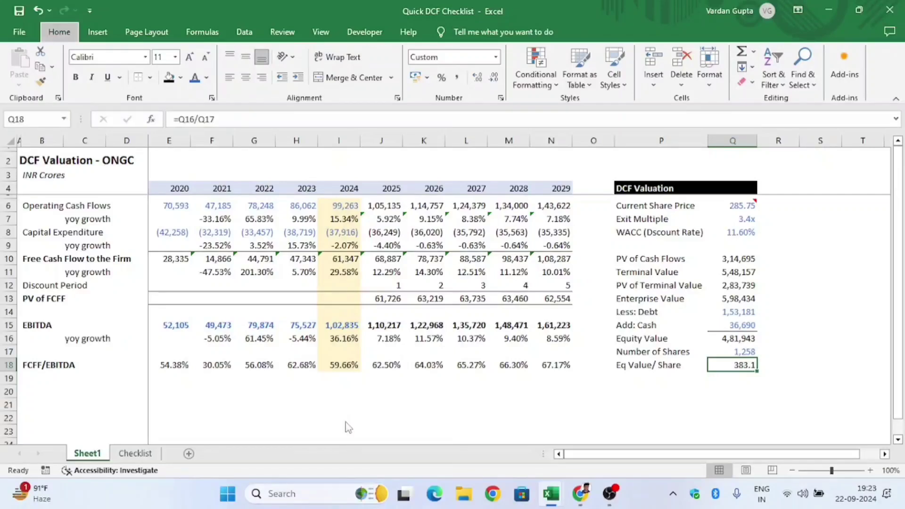
pyautogui.hotkey('alt', 'h')
pyautogui.press('0')
pyautogui.press('Left')
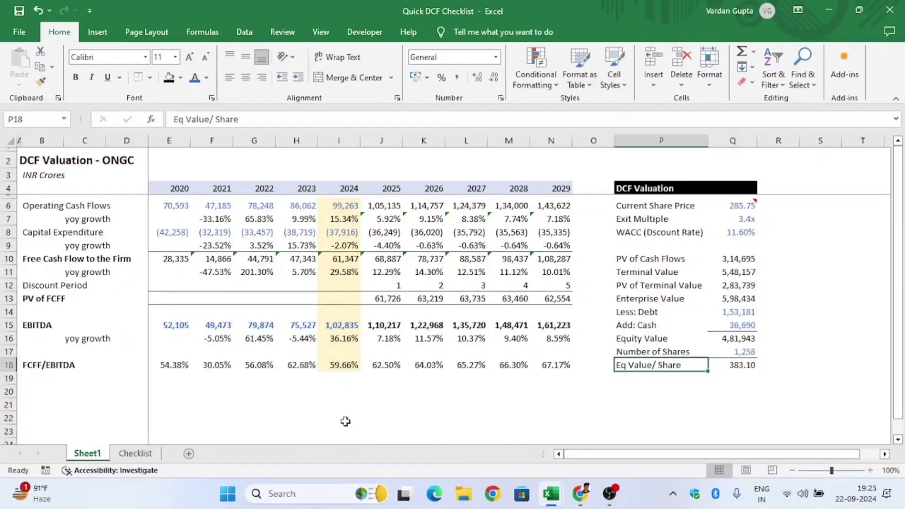
pyautogui.press('Right')
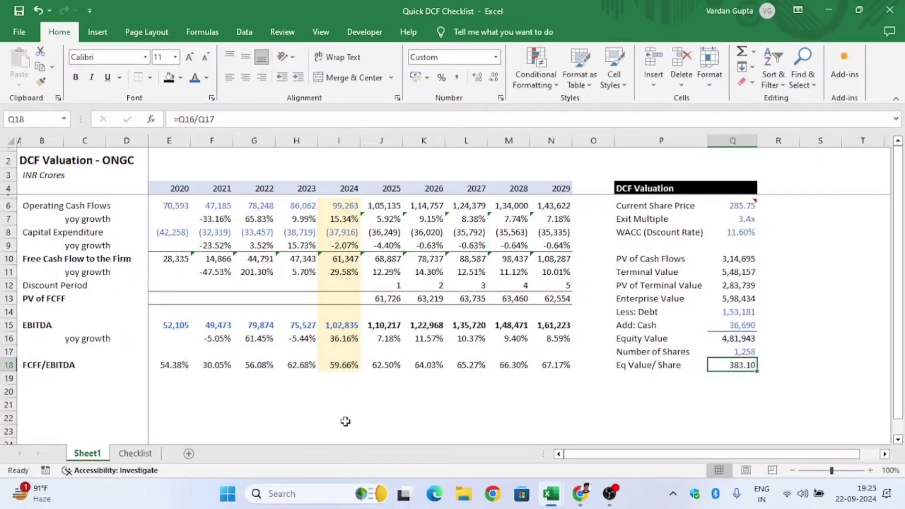
# Review the DCF Valuation figures in column Q, from the current share price to the equity value per share.
pyautogui.press('Up')
pyautogui.press('Up')
pyautogui.press('Up')
pyautogui.press('Up')
pyautogui.press('Up')
pyautogui.press('Up')
pyautogui.press('Up')
pyautogui.press('Up')
pyautogui.press('Up')
pyautogui.press('Up')
pyautogui.press('Up')
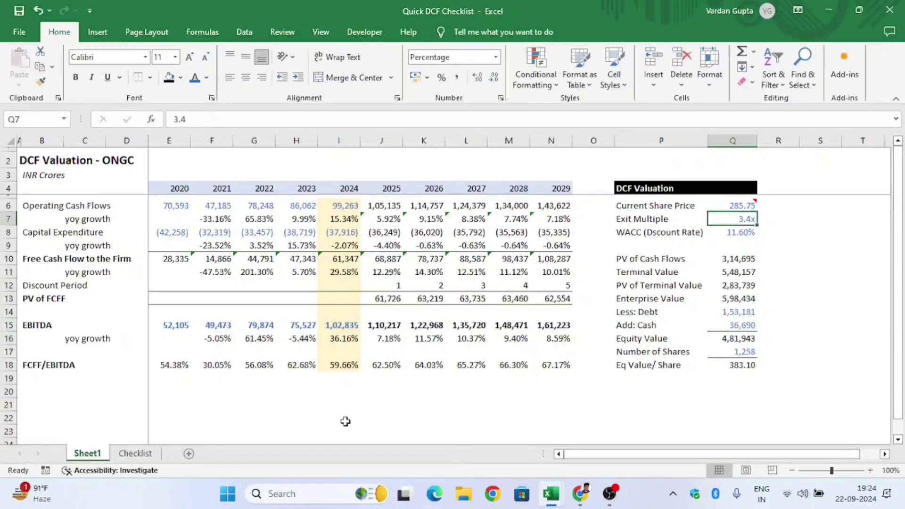
pyautogui.press('Up')
pyautogui.press('Down')
pyautogui.press('Down')
pyautogui.press('Down')
pyautogui.press('Down')
pyautogui.press('Down')
pyautogui.press('Down')
pyautogui.press('Down')
pyautogui.press('Down')
pyautogui.press('Down')
pyautogui.press('Down')
pyautogui.press('Down')
pyautogui.press('Down')
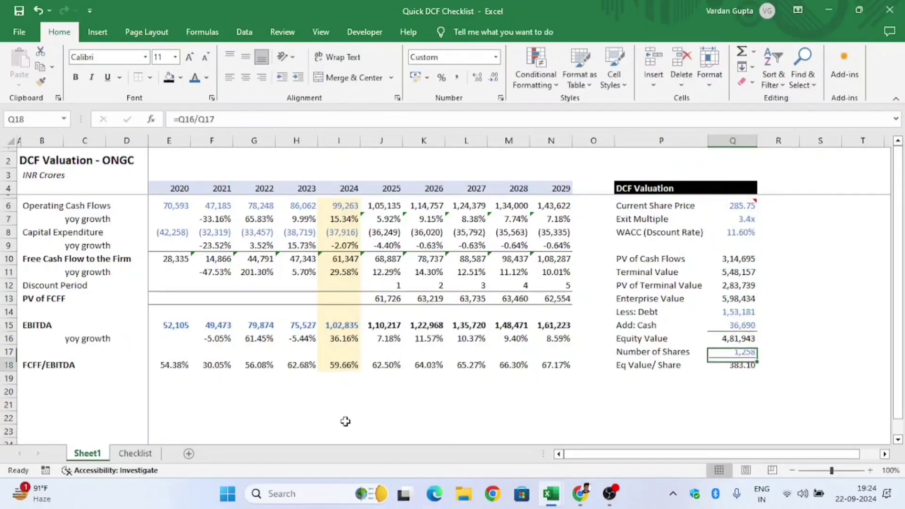
pyautogui.press('Up')
pyautogui.press('Up')
pyautogui.press('Down')
pyautogui.press('Down')
# Add the label Upside in P19, below Eq Value/ Share.
pyautogui.press('Left')
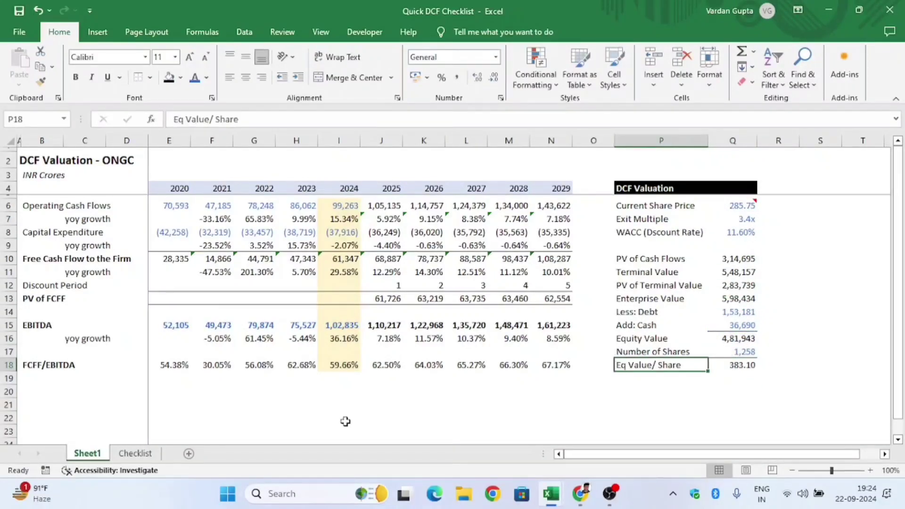
pyautogui.press('Down')
pyautogui.write('U')
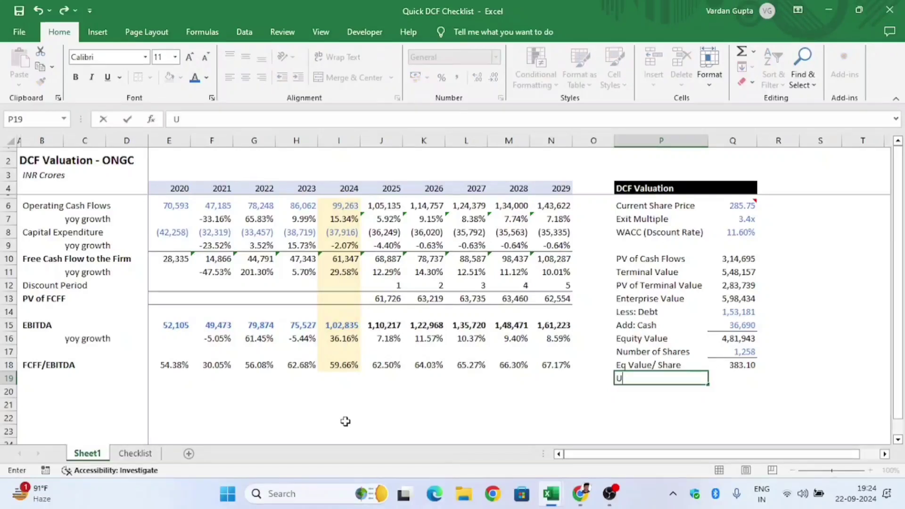
pyautogui.write('pside')
pyautogui.press('Tab')
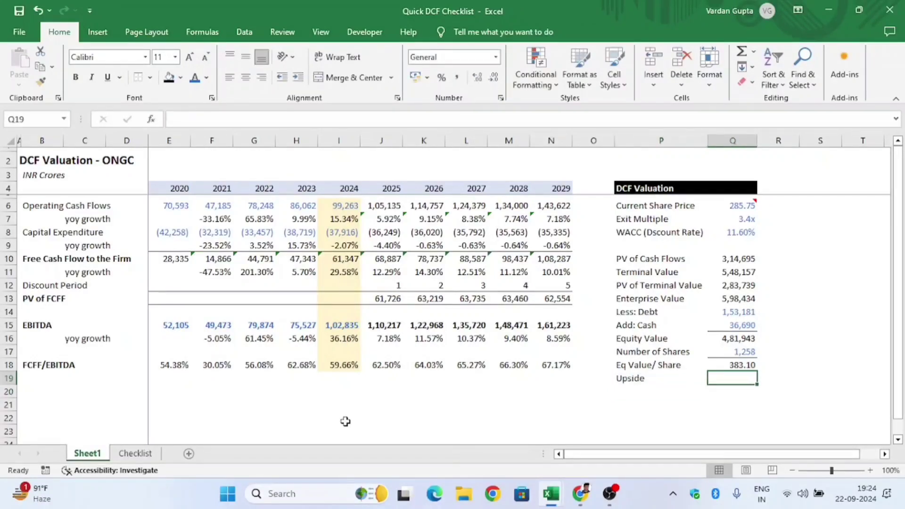
# Calculate the upside over the current share price in Q19 with the formula =Q18/Q6-1.
pyautogui.write('=')
pyautogui.press('Up')
pyautogui.write('/')
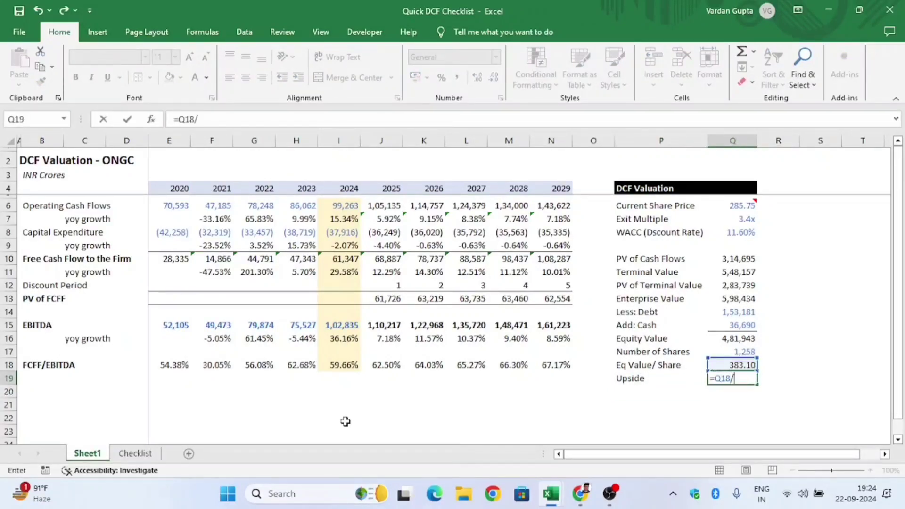
pyautogui.press('Up')
pyautogui.press('Up')
pyautogui.press('Up')
pyautogui.press('Up')
pyautogui.press('Up')
pyautogui.press('Up')
pyautogui.press('Up')
pyautogui.press('Up')
pyautogui.press('Up')
pyautogui.press('Up')
pyautogui.press('Up')
pyautogui.press('Up')
pyautogui.press('Up')
pyautogui.press('Up')
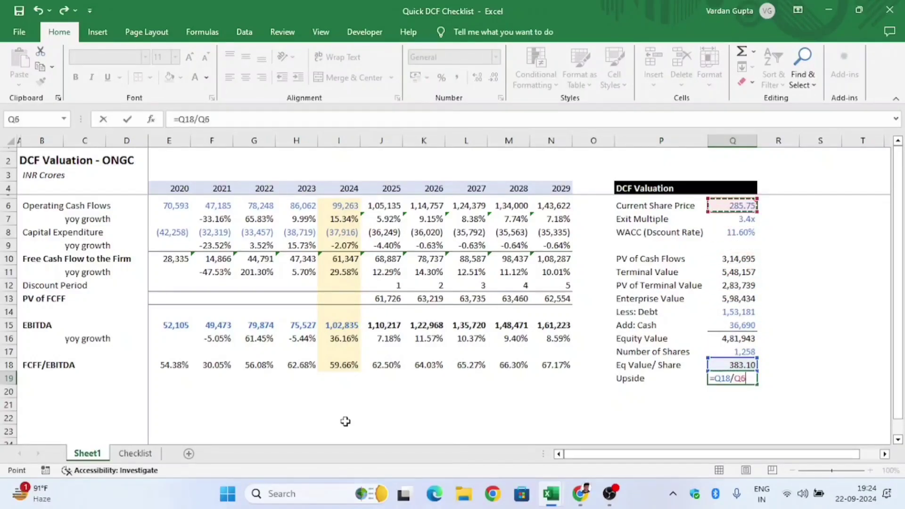
pyautogui.write('-1')
pyautogui.press('Return')
# Format the upside in Q19 as Percentage.
pyautogui.press('Up')
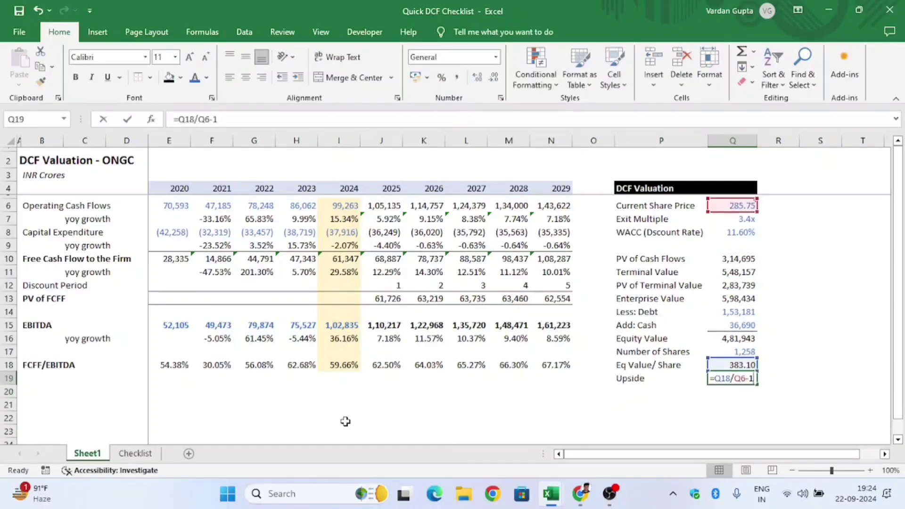
pyautogui.hotkey('alt', 'h')
pyautogui.press('n')
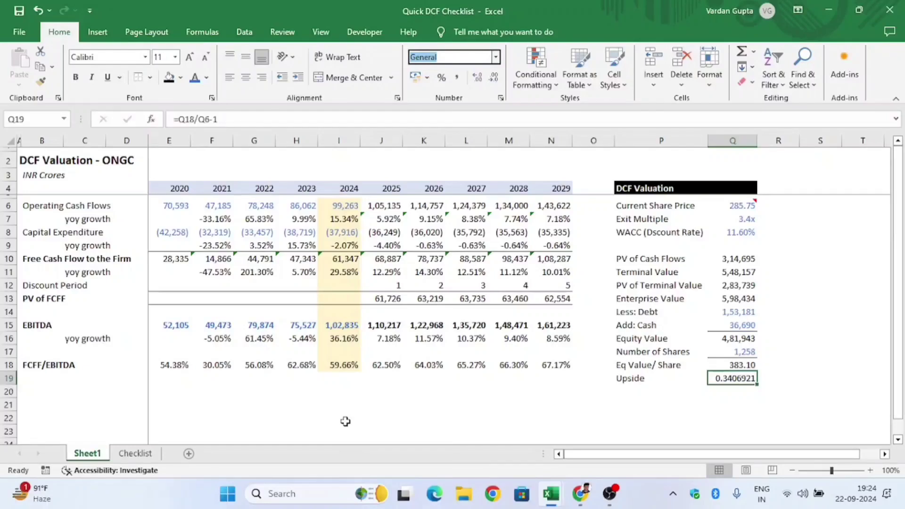
pyautogui.hotkey('alt', 'Down')
pyautogui.press('Down')
pyautogui.press('Down')
pyautogui.press('Down')
pyautogui.press('Down')
pyautogui.press('Down')
pyautogui.press('Down')
pyautogui.press('Down')
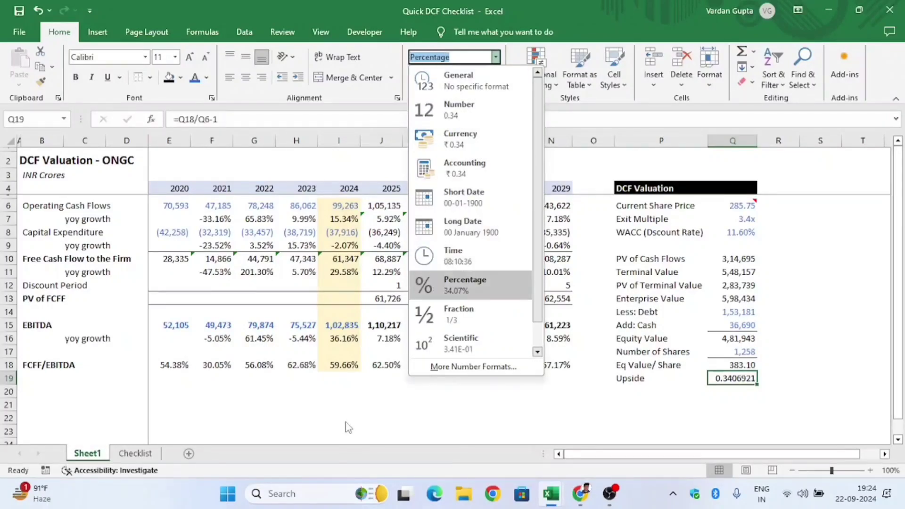
pyautogui.press('Return')
pyautogui.press('F2')
pyautogui.press('Escape')
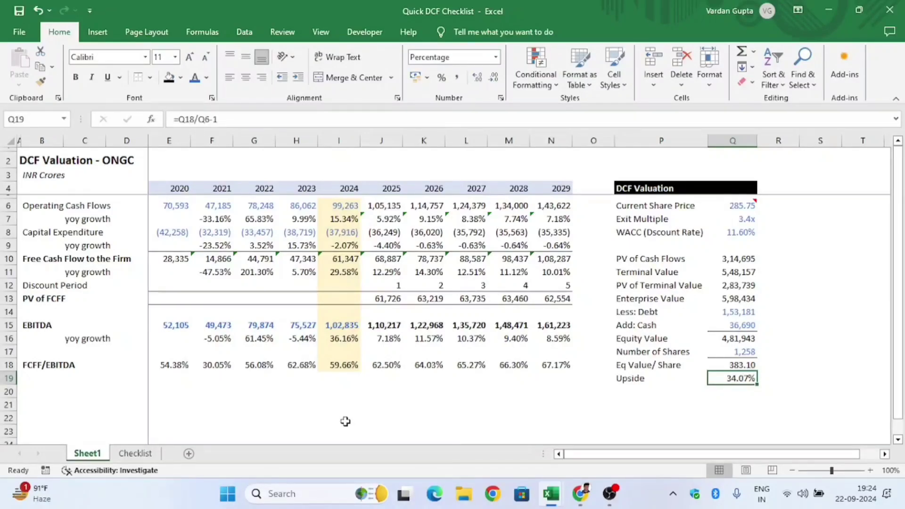
# Switch to ONGC's intrinsic value page on valueinvesting.io in Chrome and compare its upside and fair value with the Excel model.
pyautogui.hotkey('alt', 'Tab')
pyautogui.click(377, 13)
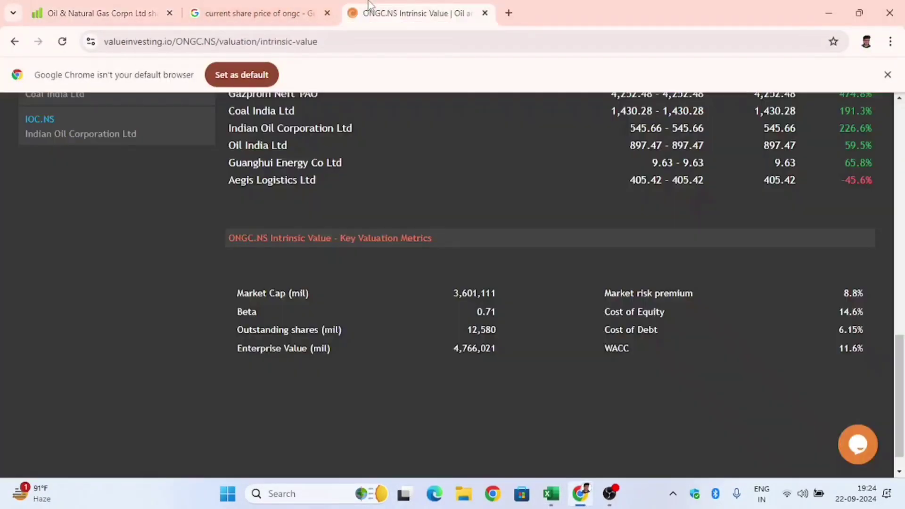
pyautogui.scroll(5, 507, 203)
pyautogui.scroll(3, 506, 202)
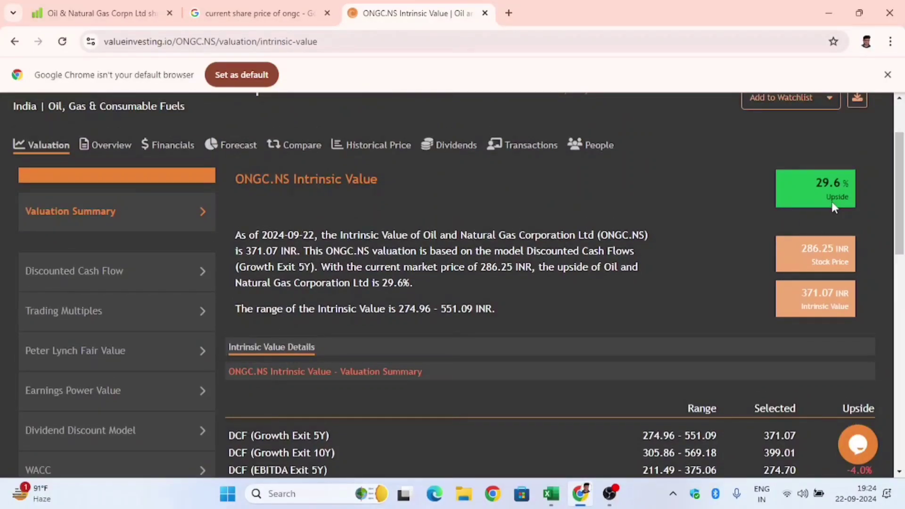
pyautogui.hotkey('alt', 'Tab')
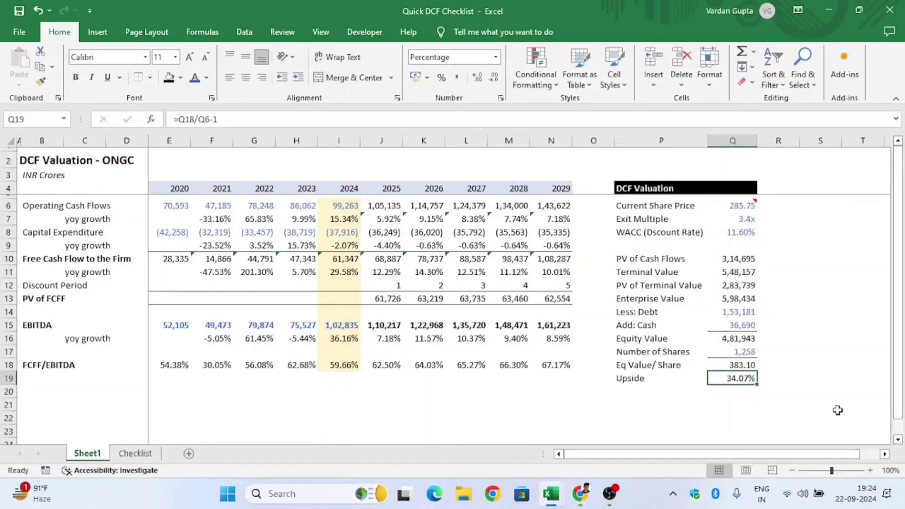
pyautogui.hotkey('alt', 'Tab')
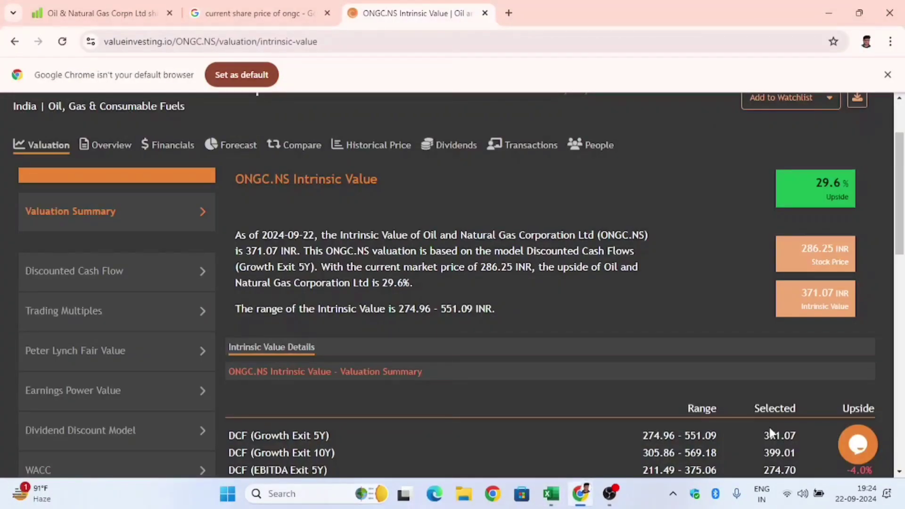
pyautogui.scroll(-10, 769, 427)
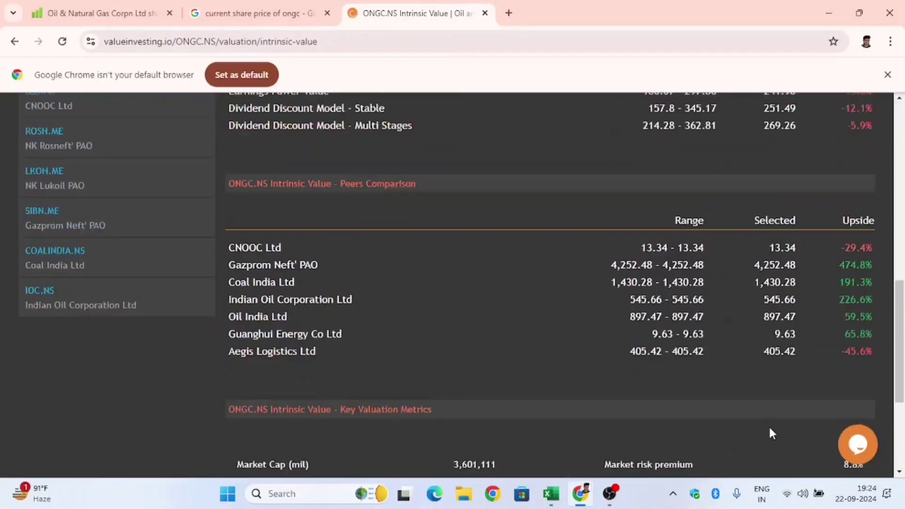
pyautogui.scroll(8, 772, 433)
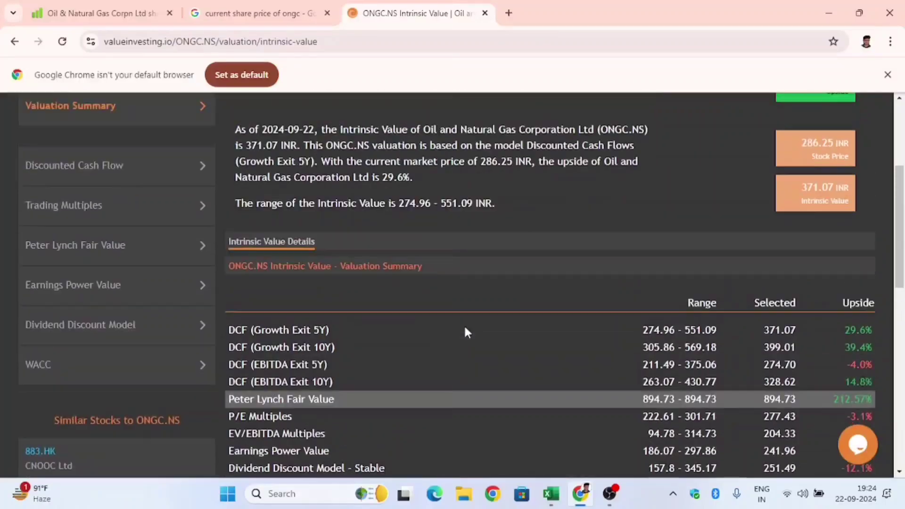
# Open ONGC's Discounted Cash Flow valuation and examine its discount rate, growth rate, fair price and projections.
pyautogui.click(130, 178)
pyautogui.scroll(-7, 443, 277)
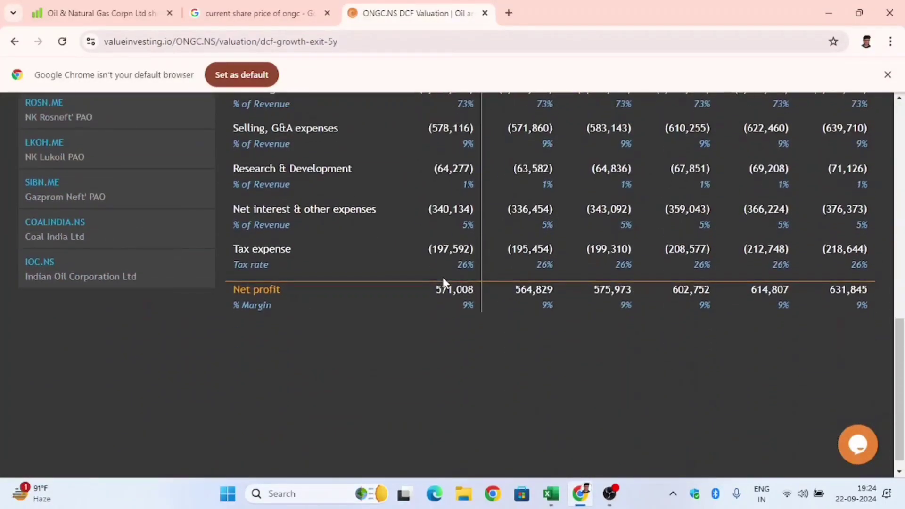
pyautogui.scroll(6, 443, 277)
pyautogui.scroll(1, 442, 279)
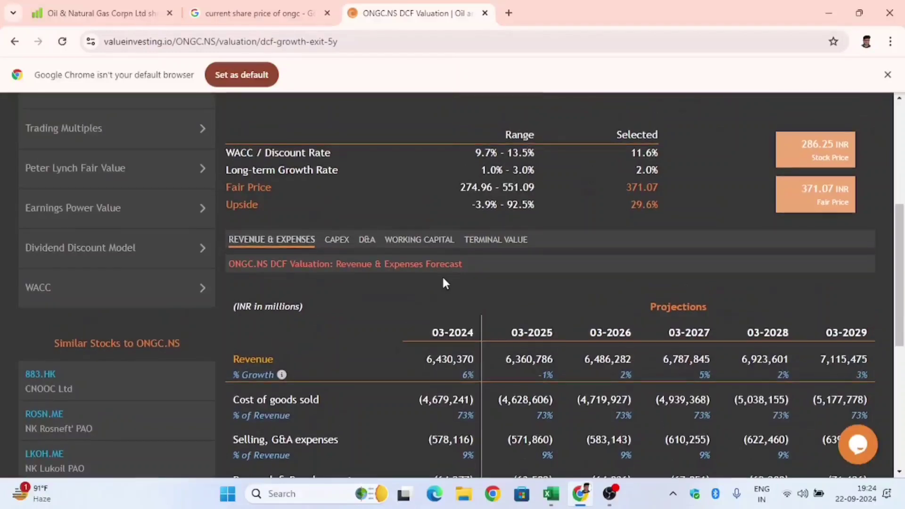
pyautogui.scroll(2, 443, 278)
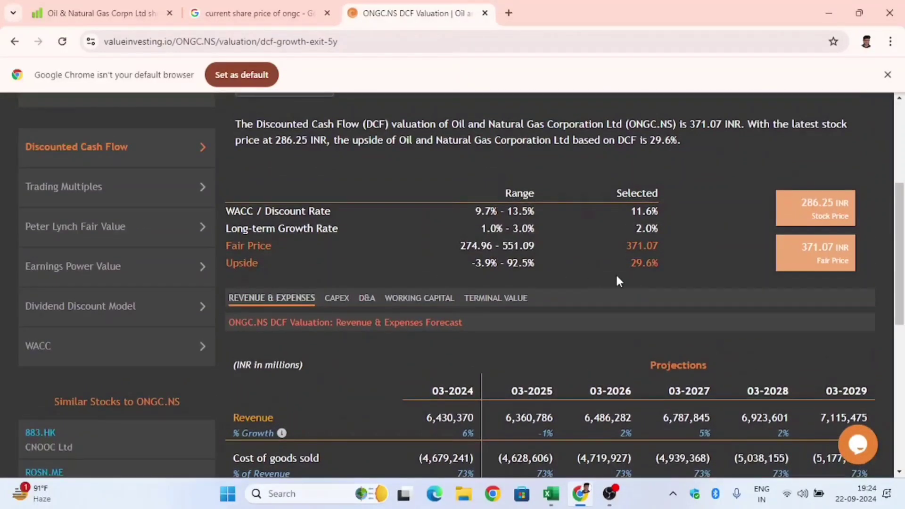
pyautogui.scroll(1, 617, 278)
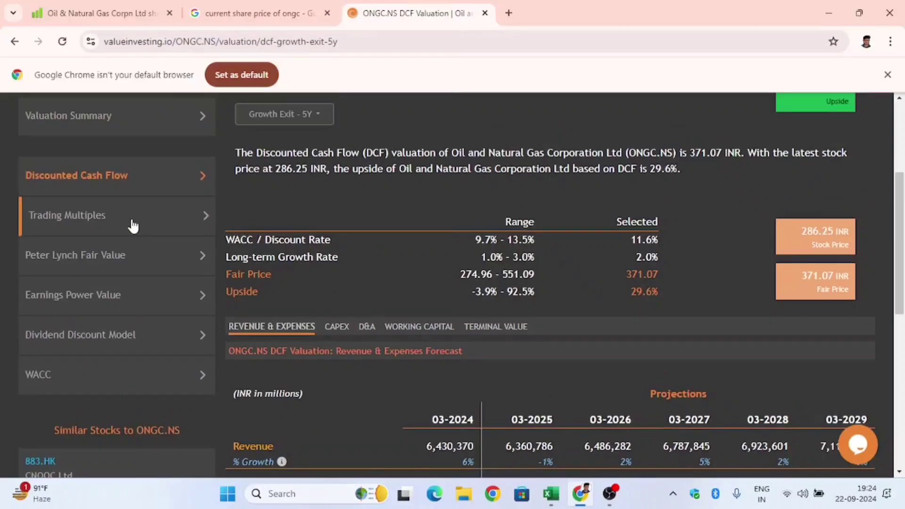
pyautogui.scroll(1, 136, 181)
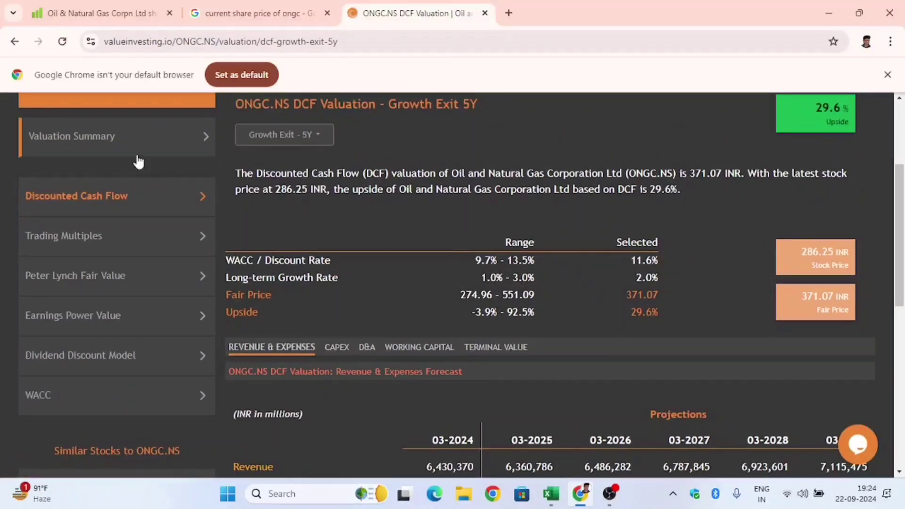
# Return to ONGC's Valuation Summary and compare the ranges, selected values and upsides of its valuation methods with the Excel model.
pyautogui.click(137, 159)
pyautogui.scroll(-3, 455, 307)
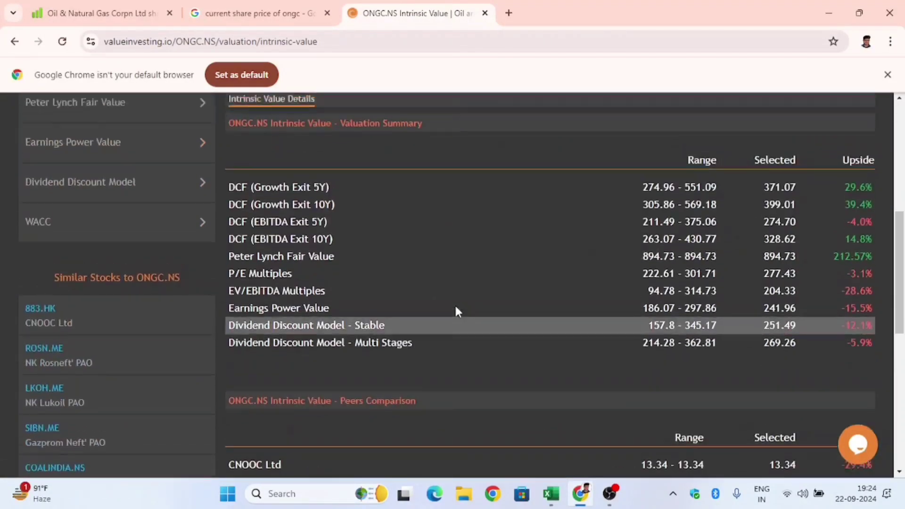
pyautogui.scroll(2, 456, 307)
pyautogui.scroll(-1, 343, 217)
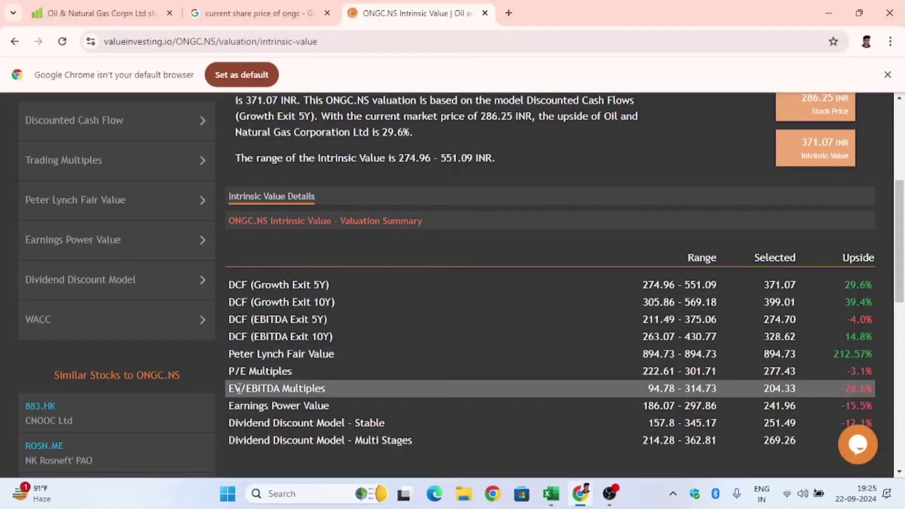
pyautogui.scroll(-1, 239, 387)
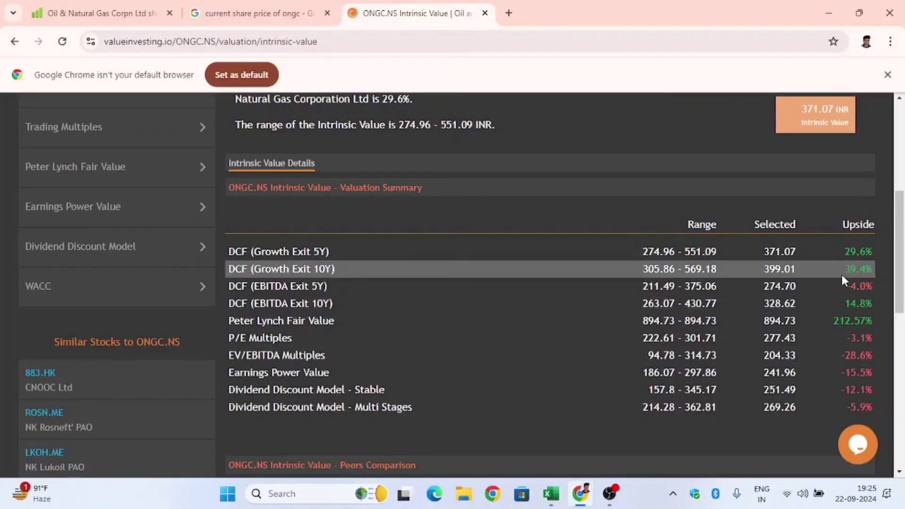
pyautogui.scroll(-1, 831, 291)
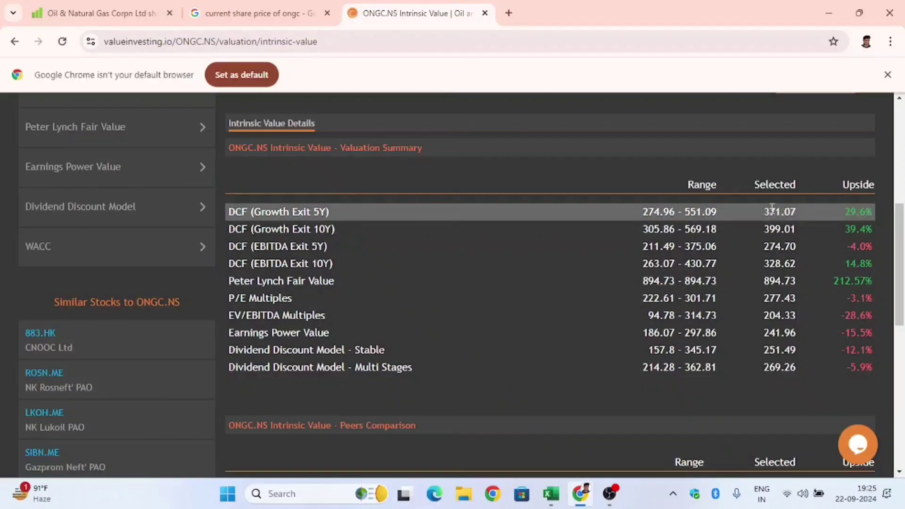
pyautogui.hotkey('alt', 'Tab')
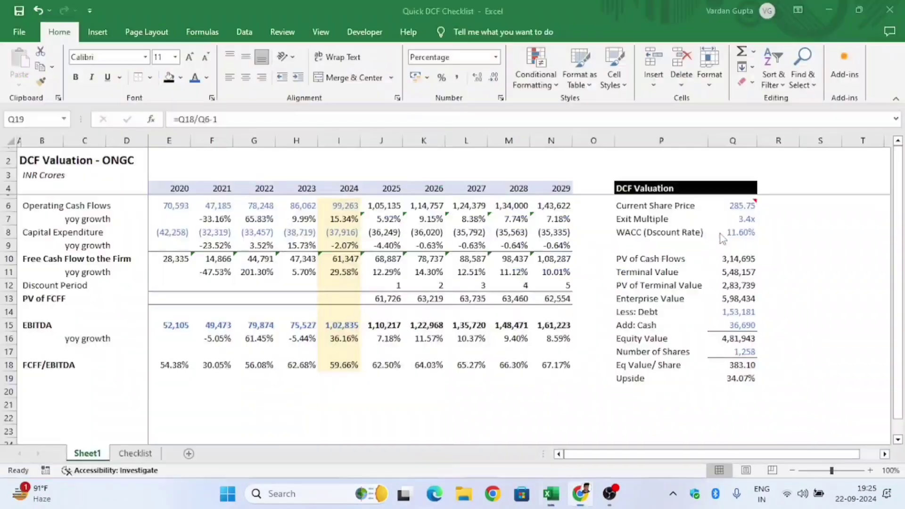
pyautogui.hotkey('alt', 'Tab')
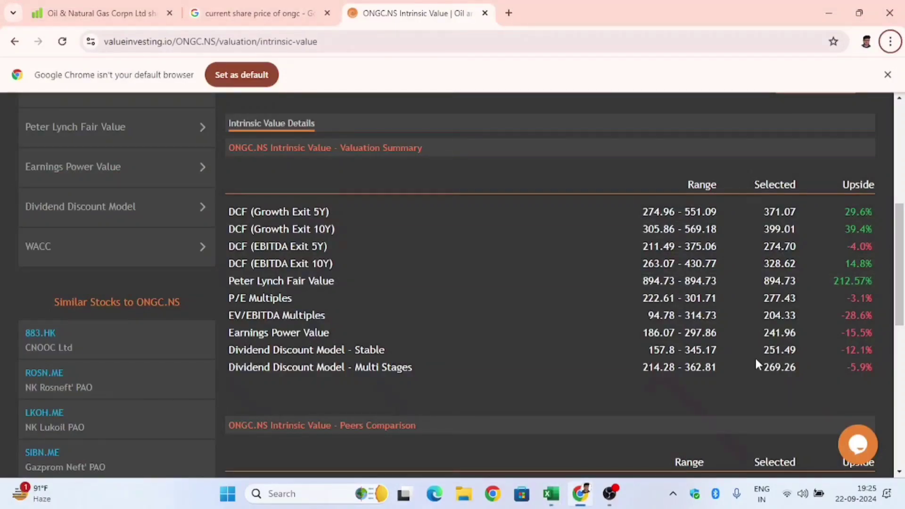
# Switch back to Excel and review the free cash flow and EBITDA rows across the historical and forecast years.
pyautogui.hotkey('alt', 'Tab')
pyautogui.hotkey('ctrl', 'Home')
pyautogui.press('Down')
pyautogui.press('Down')
pyautogui.press('Down')
pyautogui.press('Down')
pyautogui.press('Down')
pyautogui.press('Right')
pyautogui.press('Right')
pyautogui.press('Right')
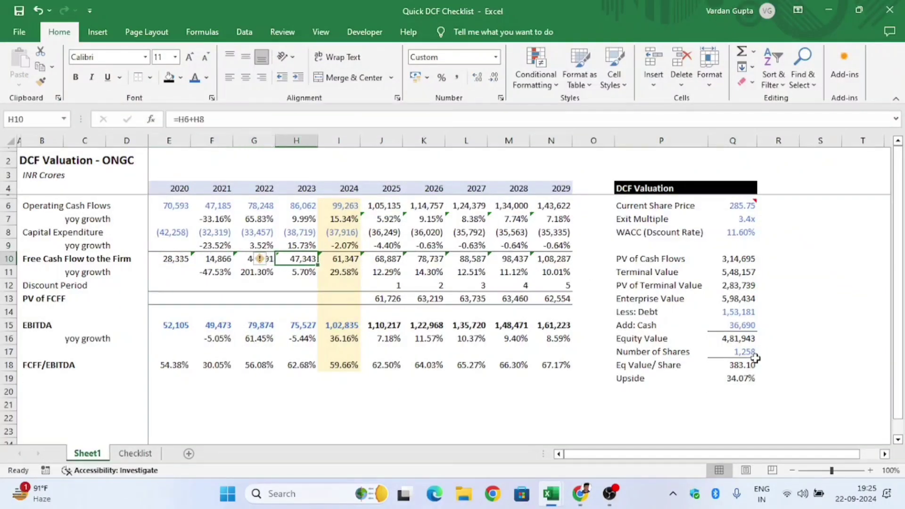
pyautogui.press('Right')
pyautogui.press('Right')
pyautogui.press('Right')
pyautogui.press('Right')
pyautogui.press('Right')
pyautogui.hotkey('ctrl', 'Left')
pyautogui.hotkey('ctrl', 'Left')
pyautogui.hotkey('ctrl', 'Left')
pyautogui.press('Up')
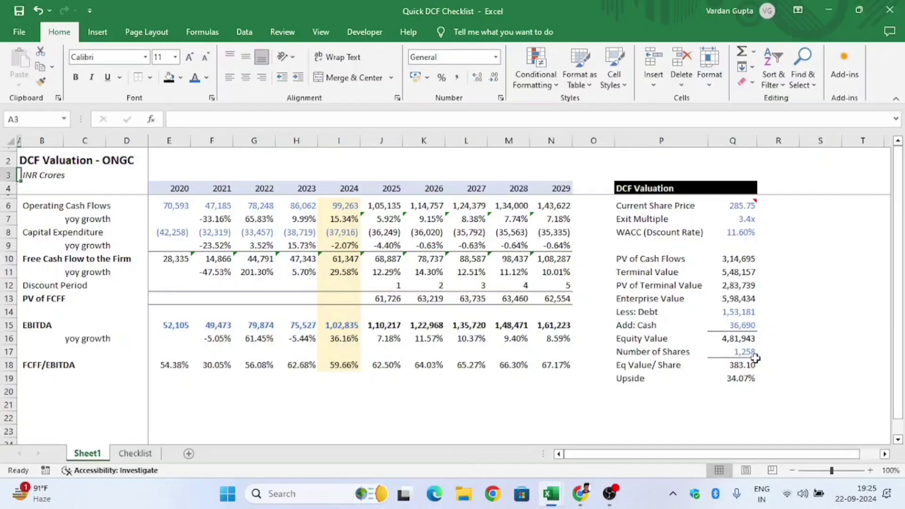
pyautogui.press('Up')
pyautogui.press('Up')
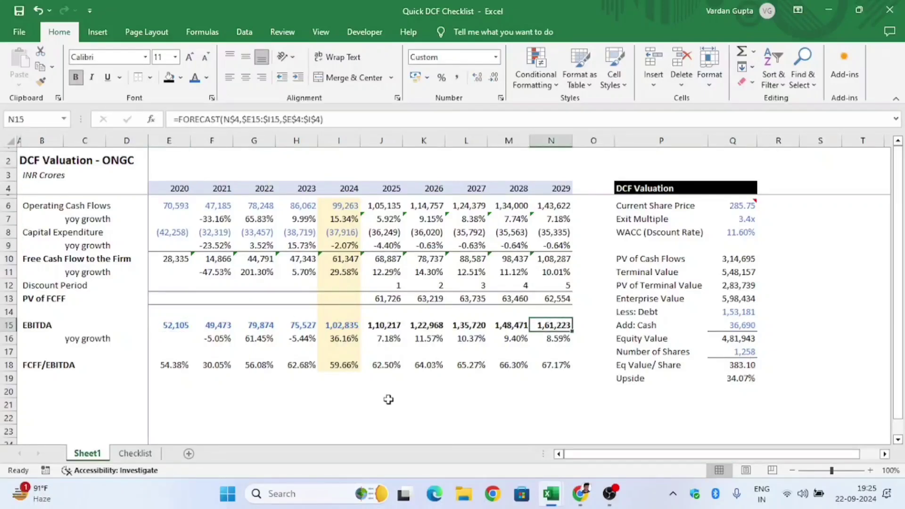
pyautogui.press('Left')
pyautogui.press('Left')
pyautogui.press('Left')
pyautogui.press('Left')
pyautogui.press('Left')
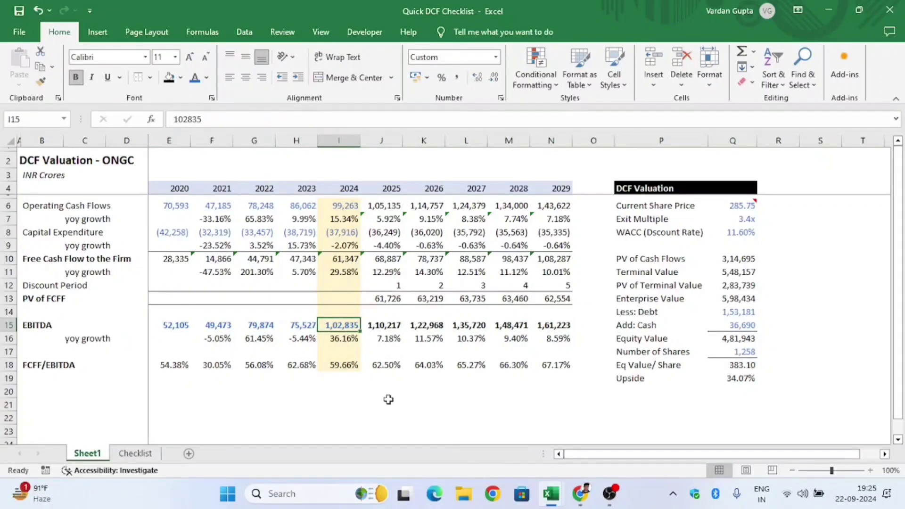